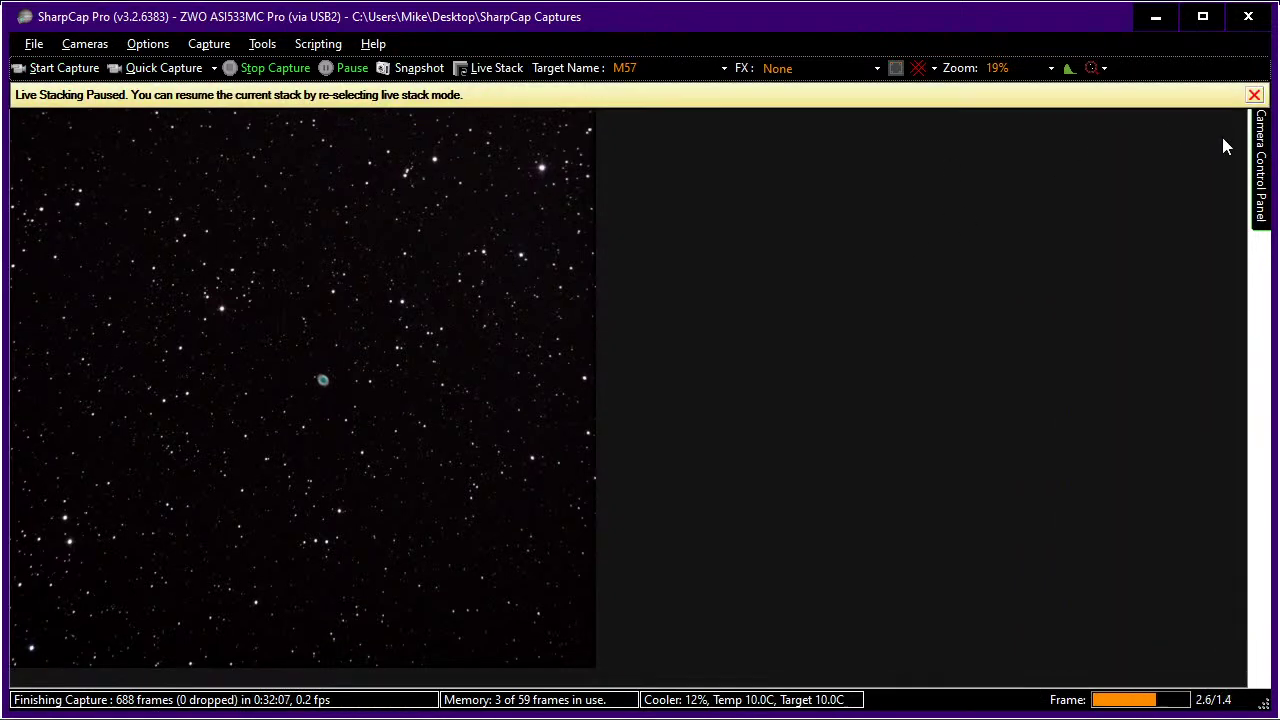
Set the camera exposure to 1000 ms, and in Stellarium slew the telescope to the selected West Veil Nebula (NGC 6960)
{"action": "mouse_move", "coordinate": [1262, 165]}
{"action": "left_click_drag", "start_coordinate": [1097, 288], "coordinate": [1058, 287]}
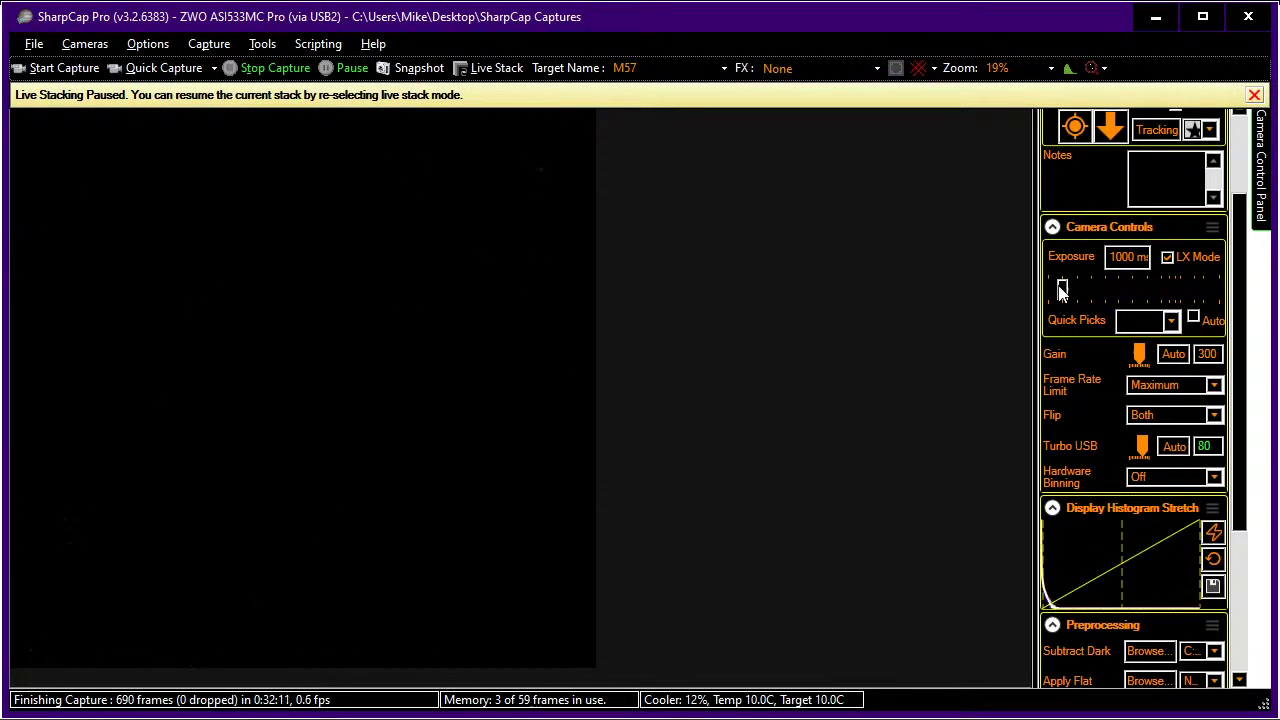
{"action": "key", "text": "alt+Tab"}
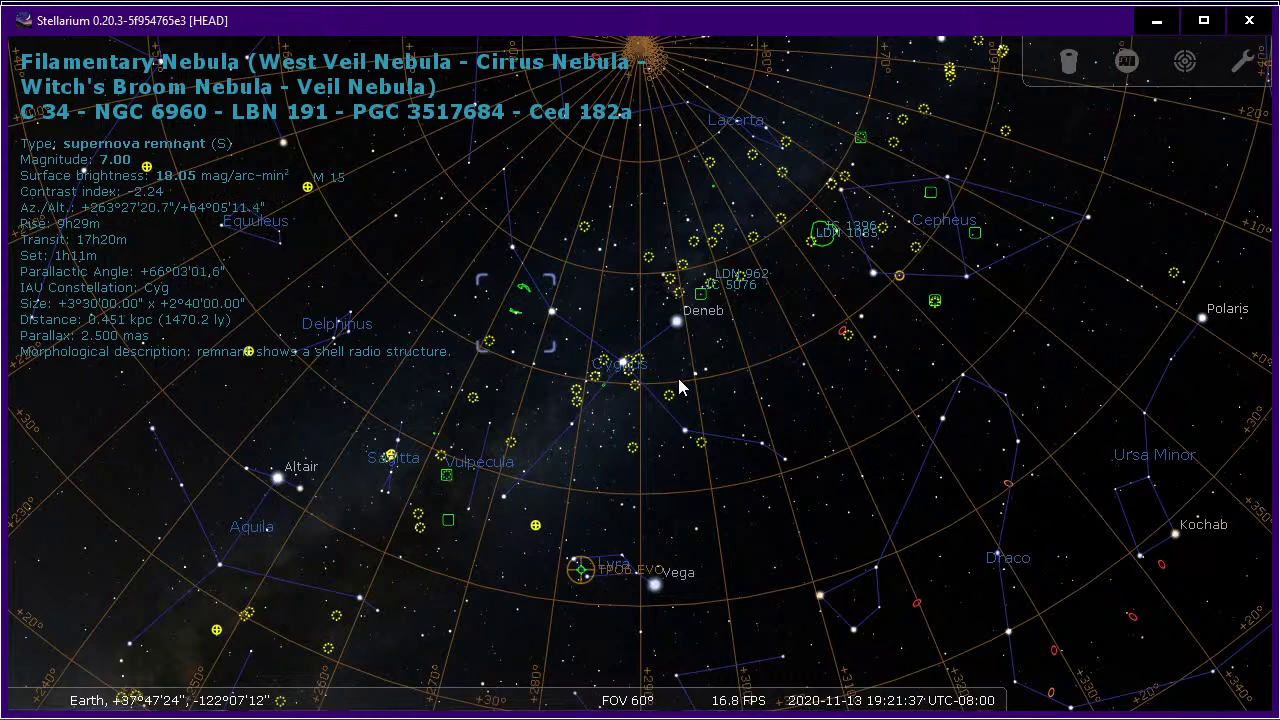
{"action": "key", "text": "alt+Tab"}
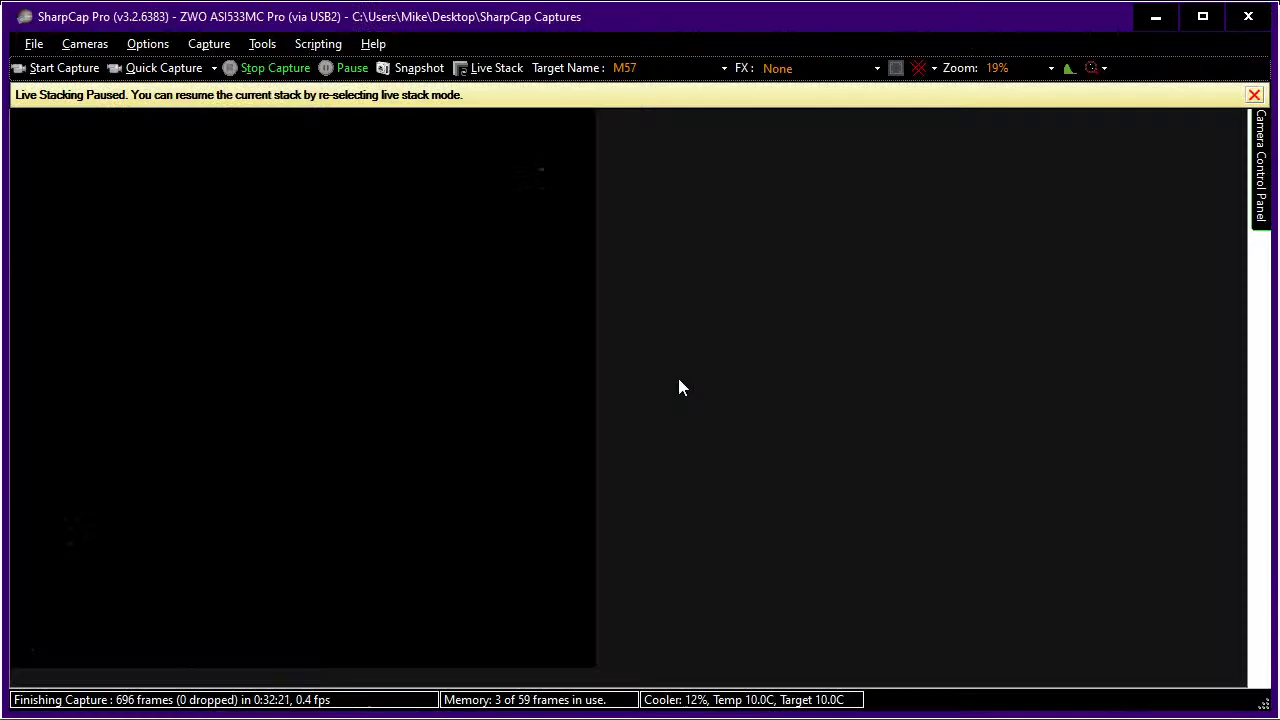
{"action": "key", "text": "alt+Tab"}
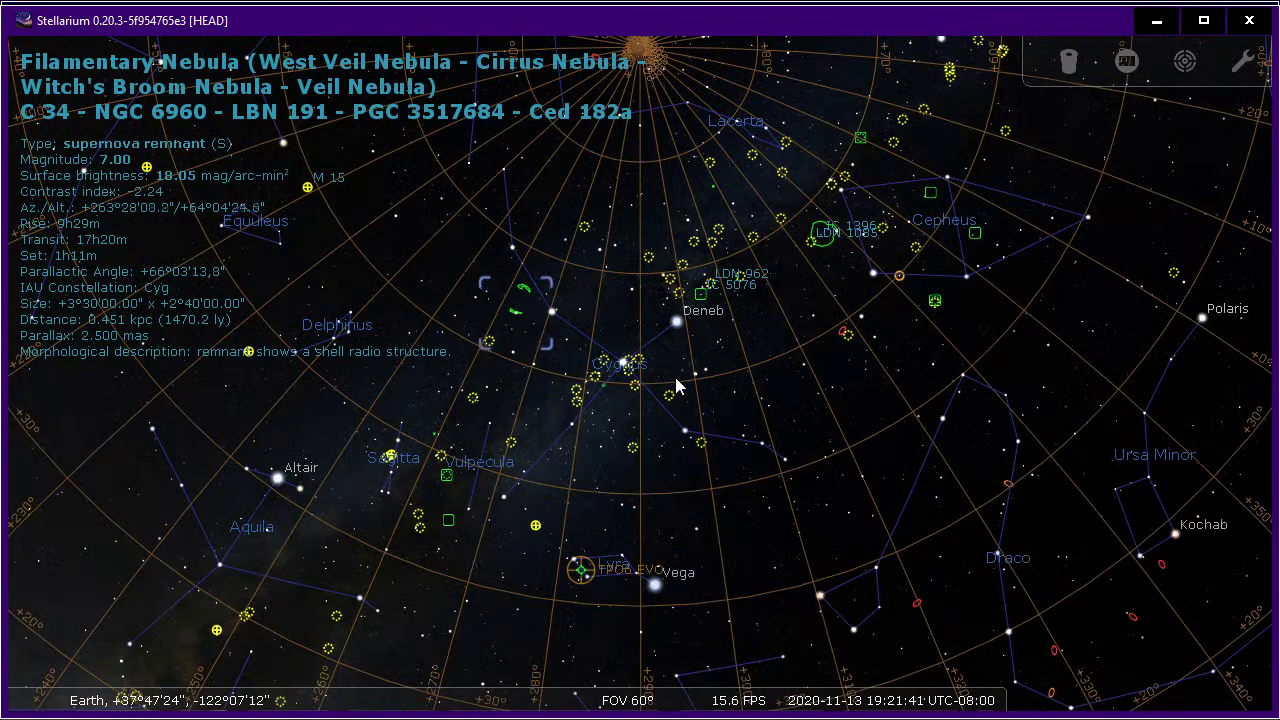
Switch back to SharpCap and set the camera exposure to 32.0 s
{"action": "key", "text": "alt+Tab"}
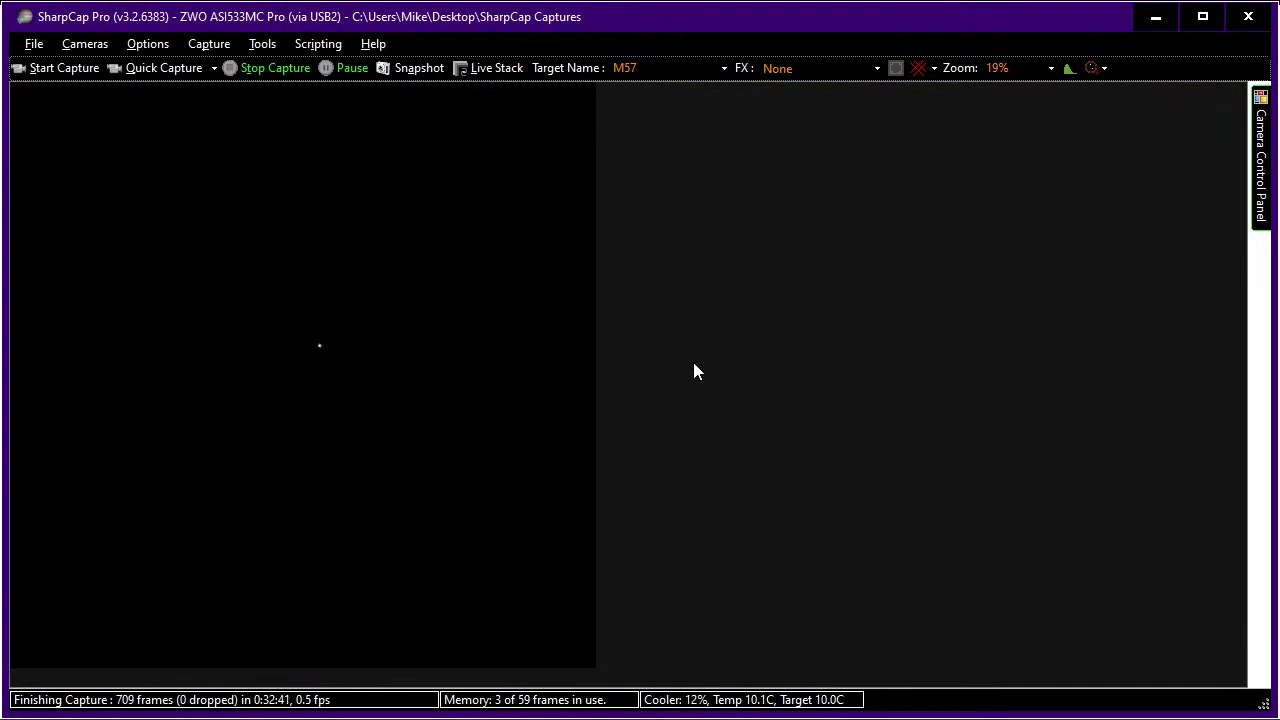
{"action": "mouse_move", "coordinate": [1265, 166]}
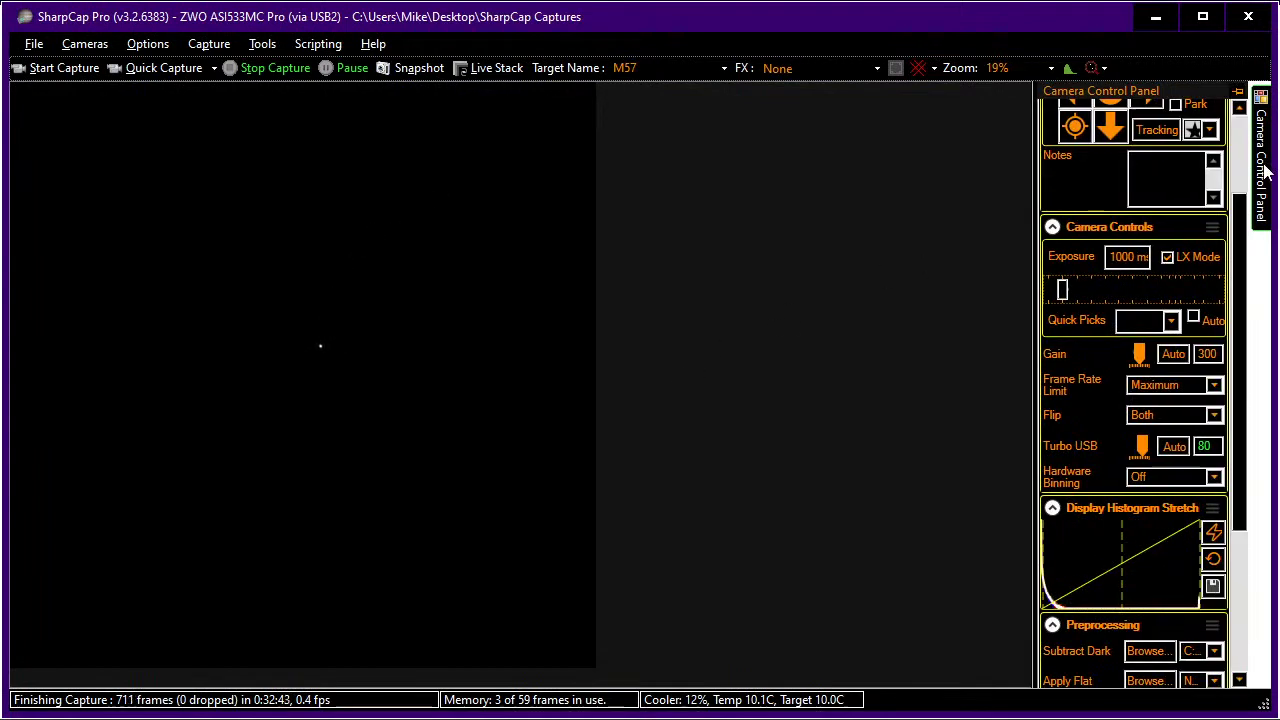
{"action": "scroll", "coordinate": [1103, 215], "scroll_direction": "up", "scroll_amount": 2}
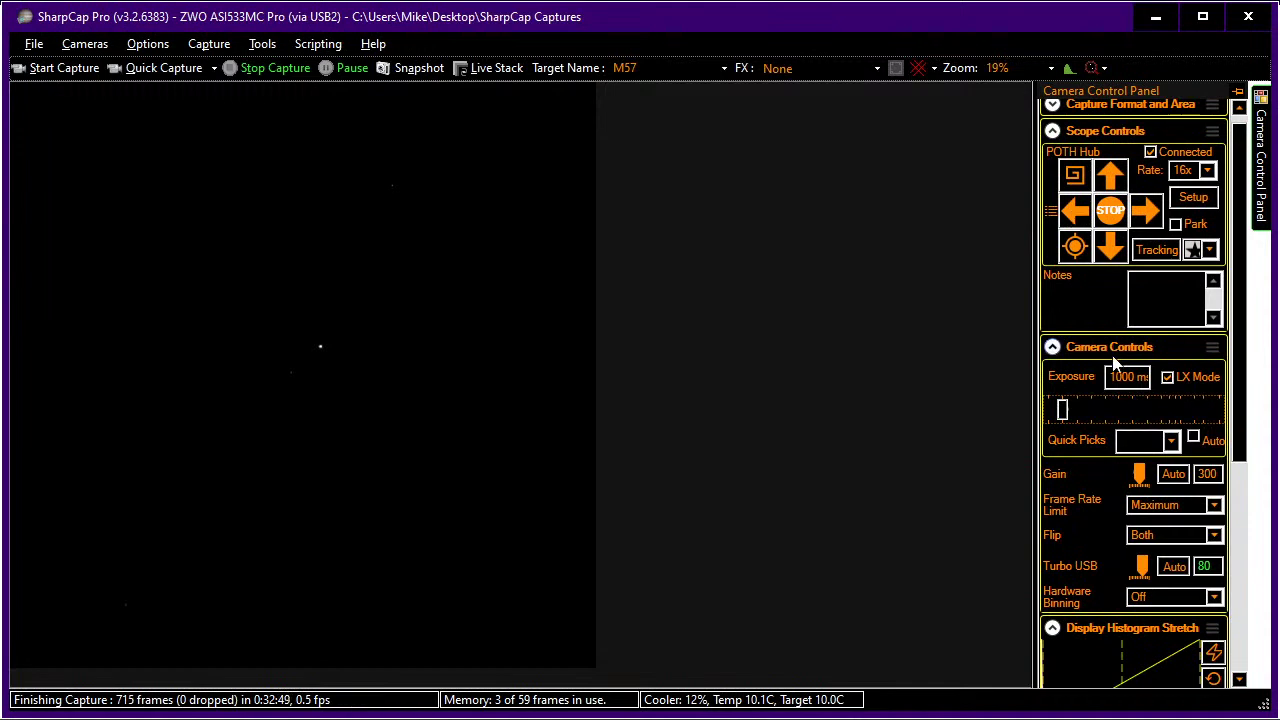
{"action": "left_click", "coordinate": [1162, 409]}
{"action": "left_click", "coordinate": [1162, 409]}
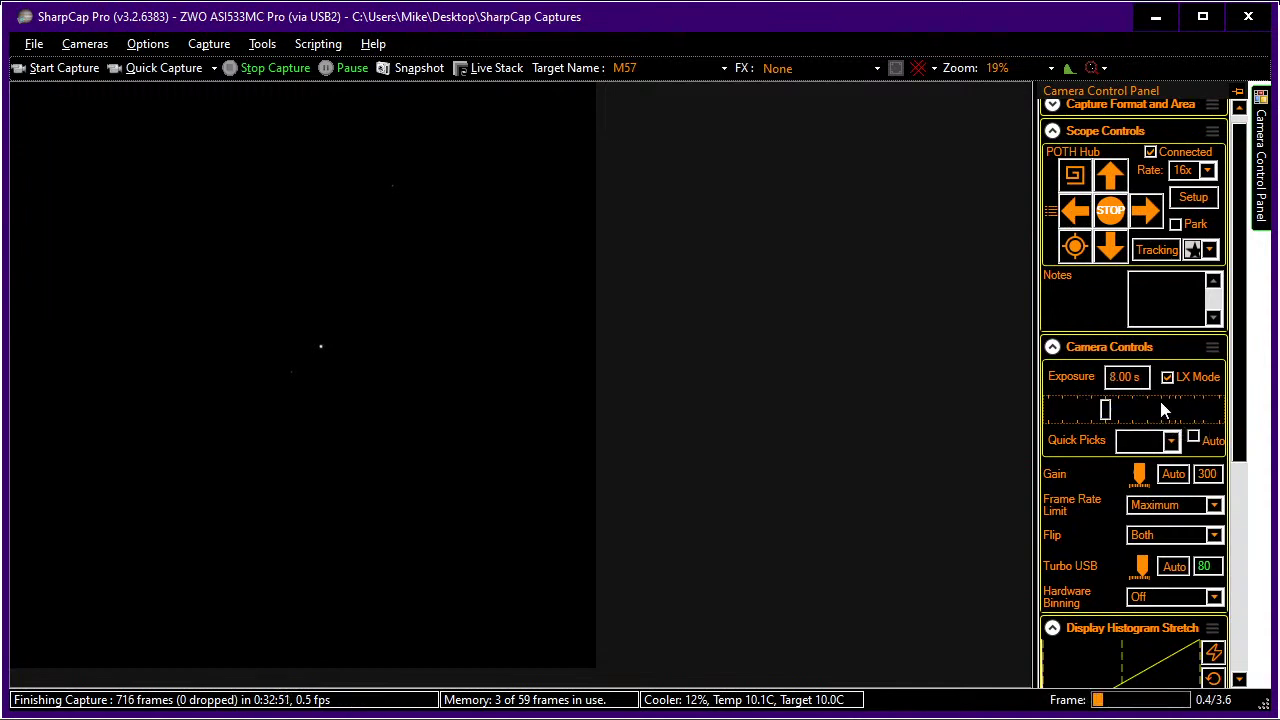
{"action": "left_click", "coordinate": [1162, 409]}
{"action": "left_click", "coordinate": [1162, 406]}
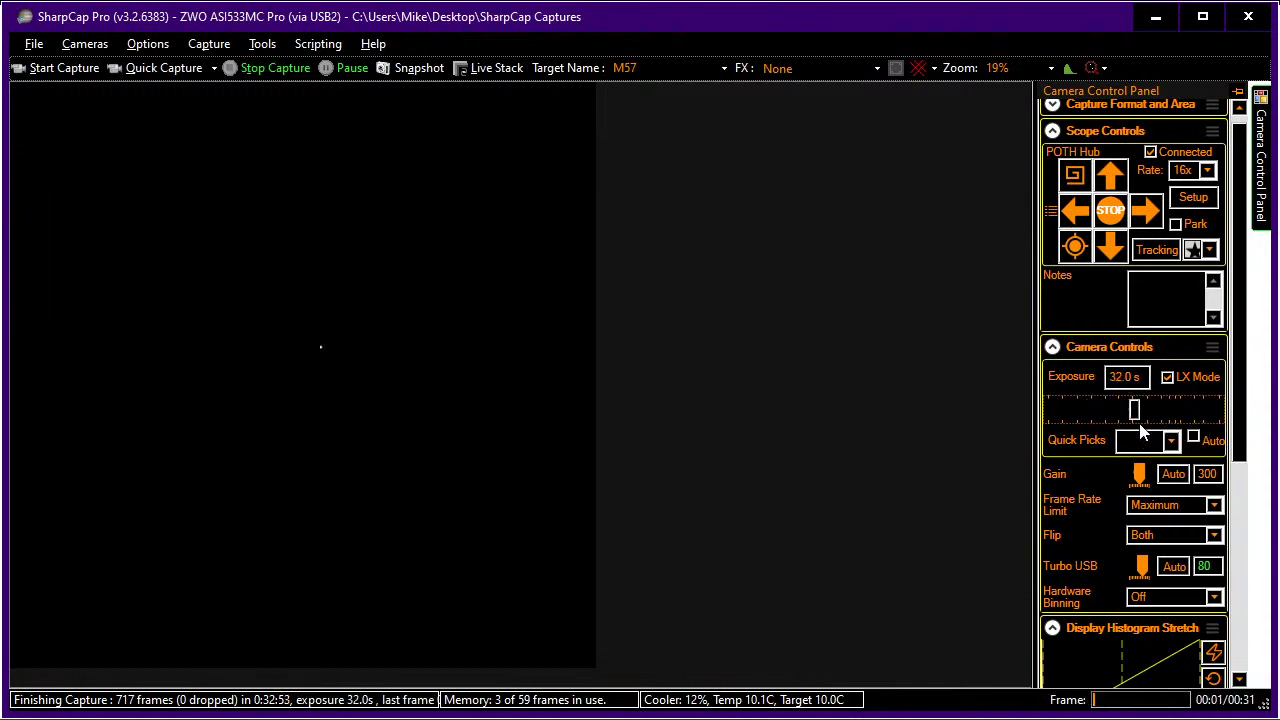
Load the 25-frame 10.0C dark from the 32.0s gain_300 folder as the dark to subtract
{"action": "scroll", "coordinate": [1097, 497], "scroll_direction": "down", "scroll_amount": 3}
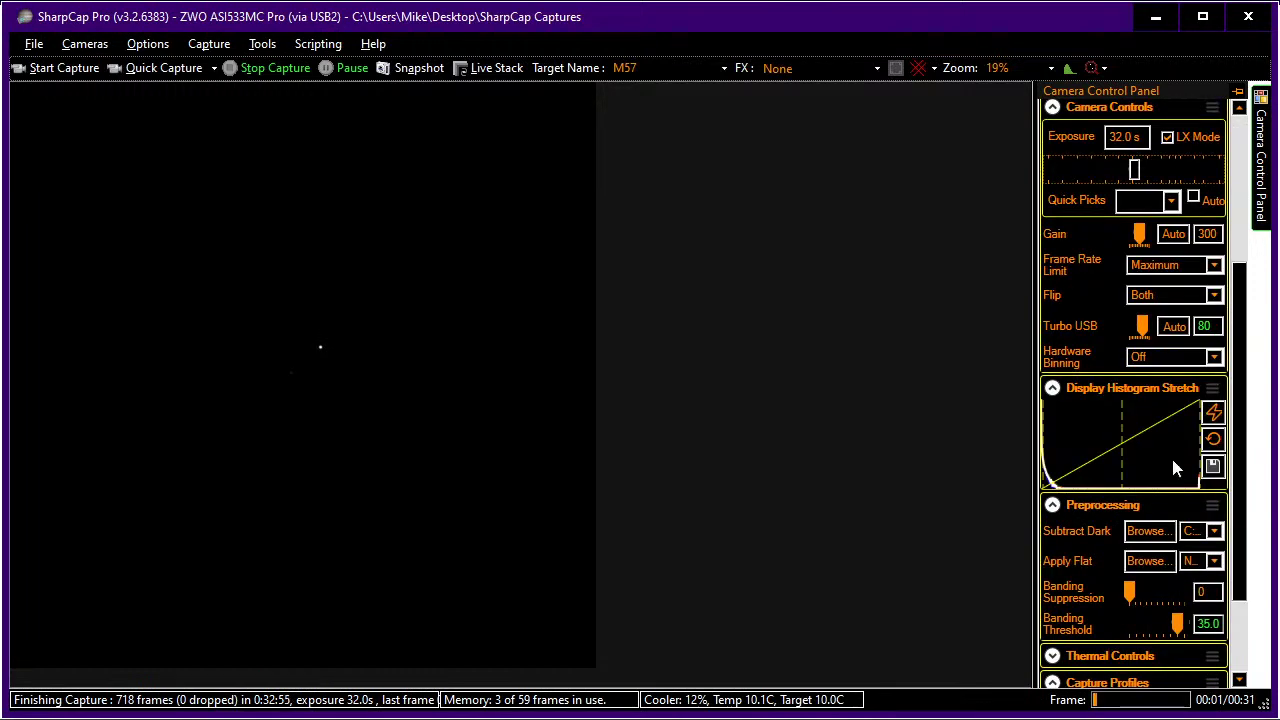
{"action": "left_click", "coordinate": [1146, 531]}
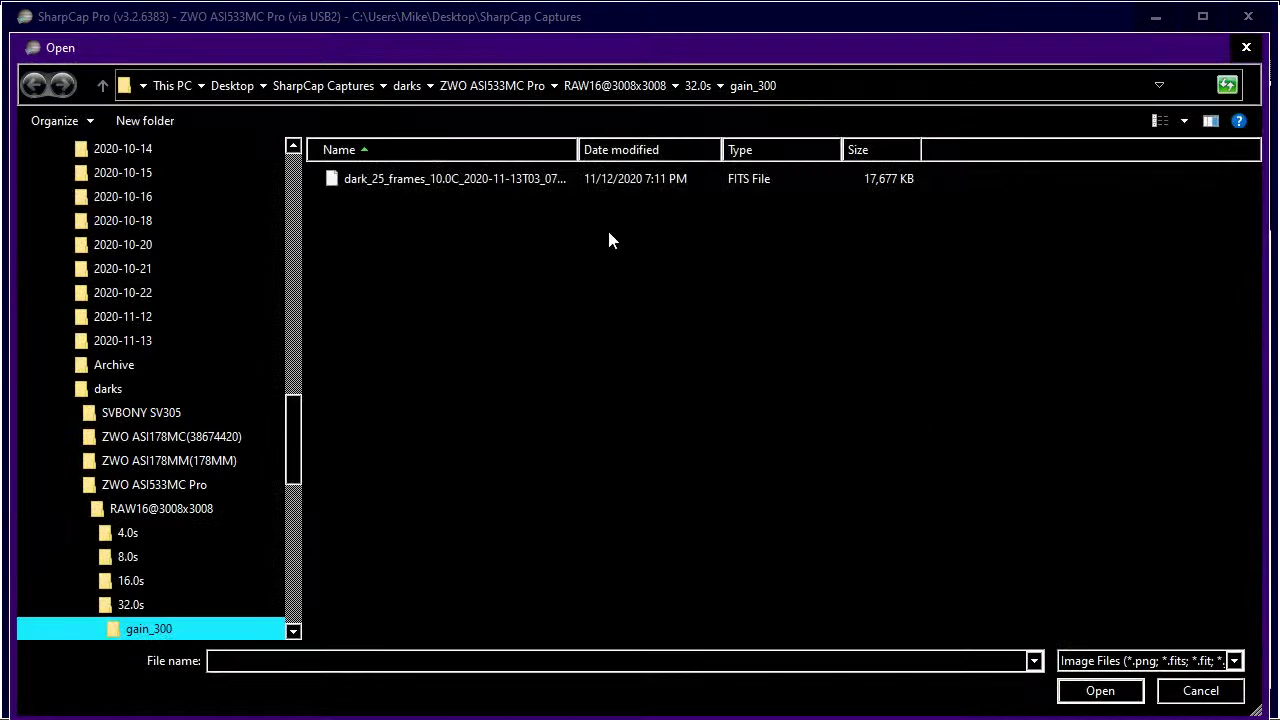
{"action": "double_click", "coordinate": [508, 180]}
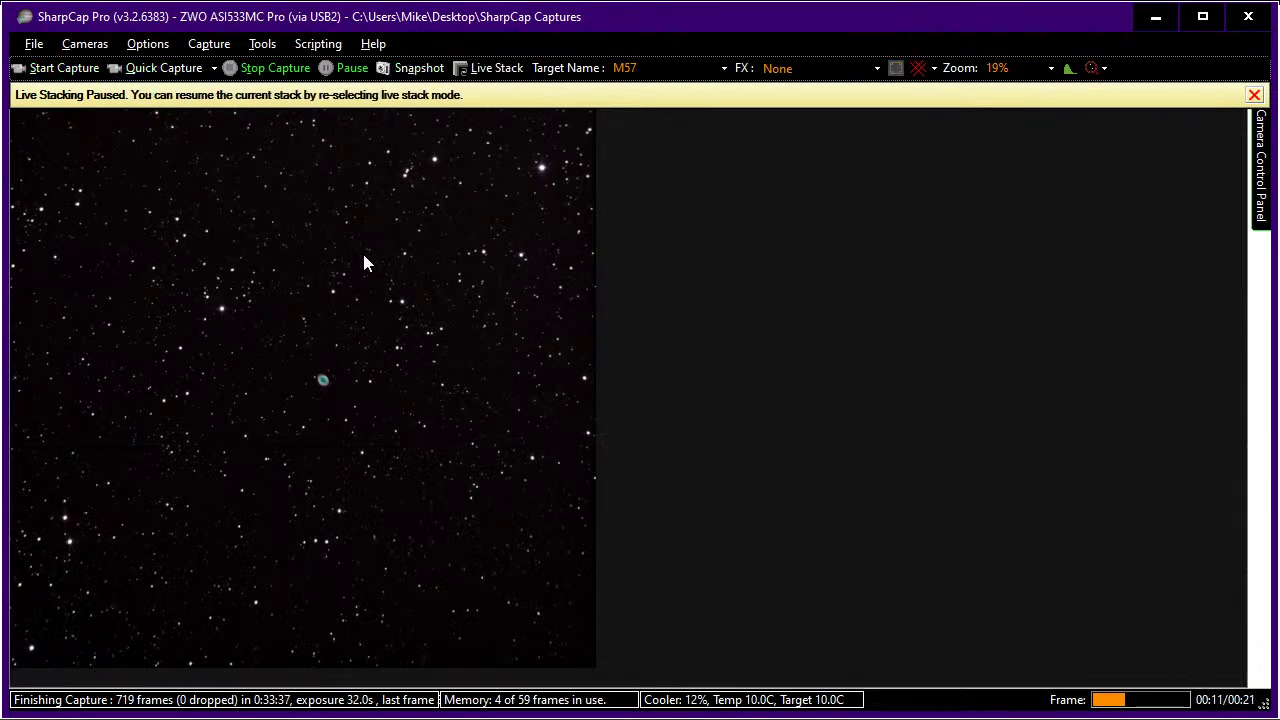
Change the capture target name to EVeil
{"action": "double_click", "coordinate": [626, 68]}
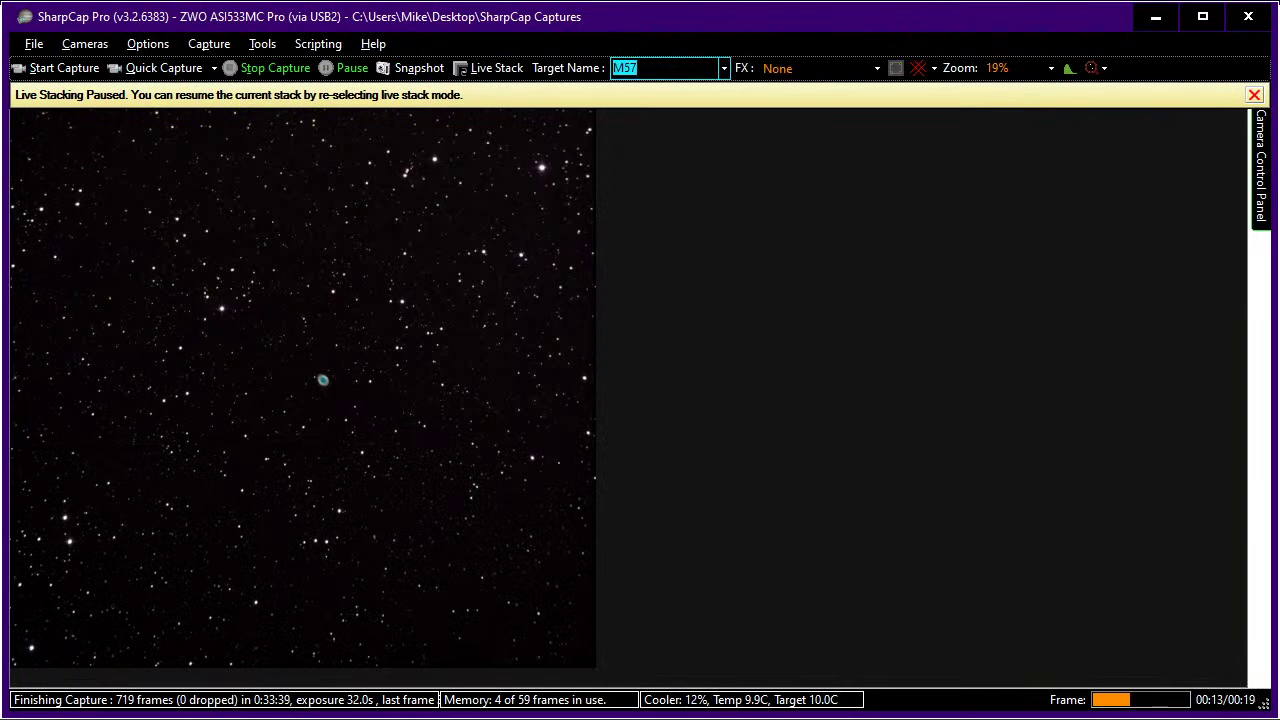
{"action": "key", "text": "BackSpace"}
{"action": "type", "text": "EVeil"}
{"action": "key", "text": "Tab"}
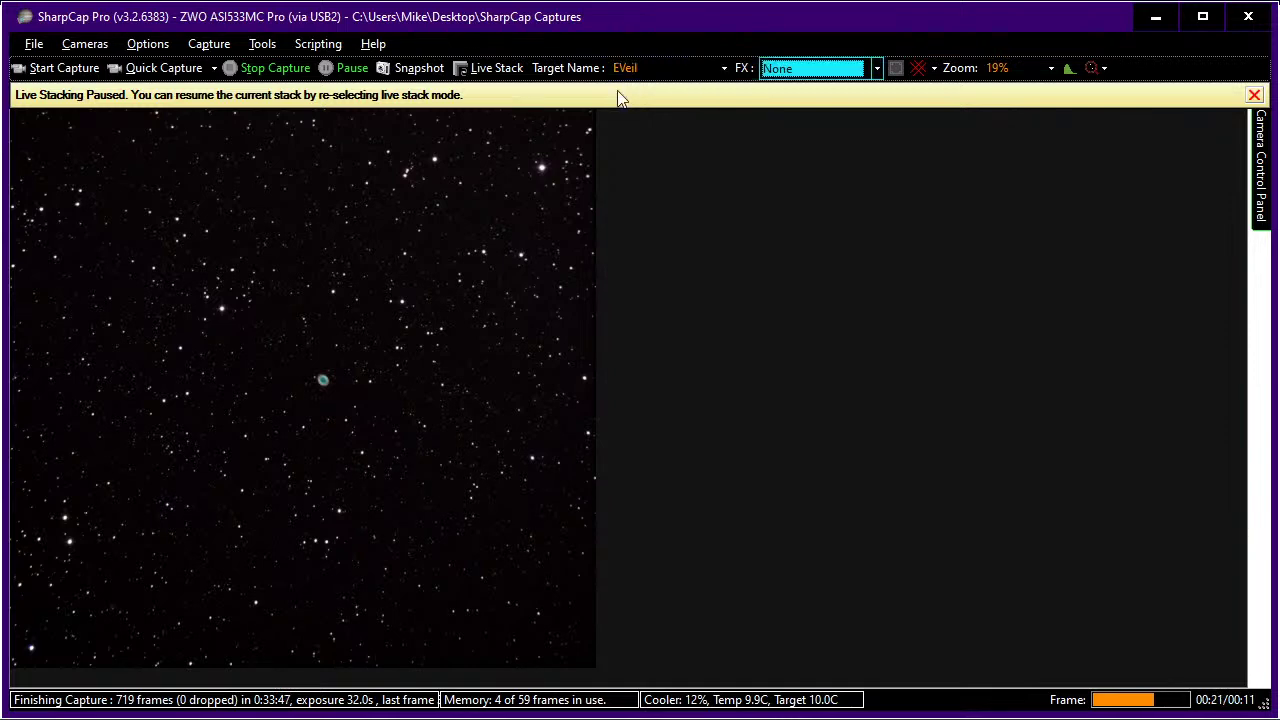
Re-enter live stacking, clear the old stack to start a new one, and unpin the Live Stack panel
{"action": "left_click", "coordinate": [490, 67]}
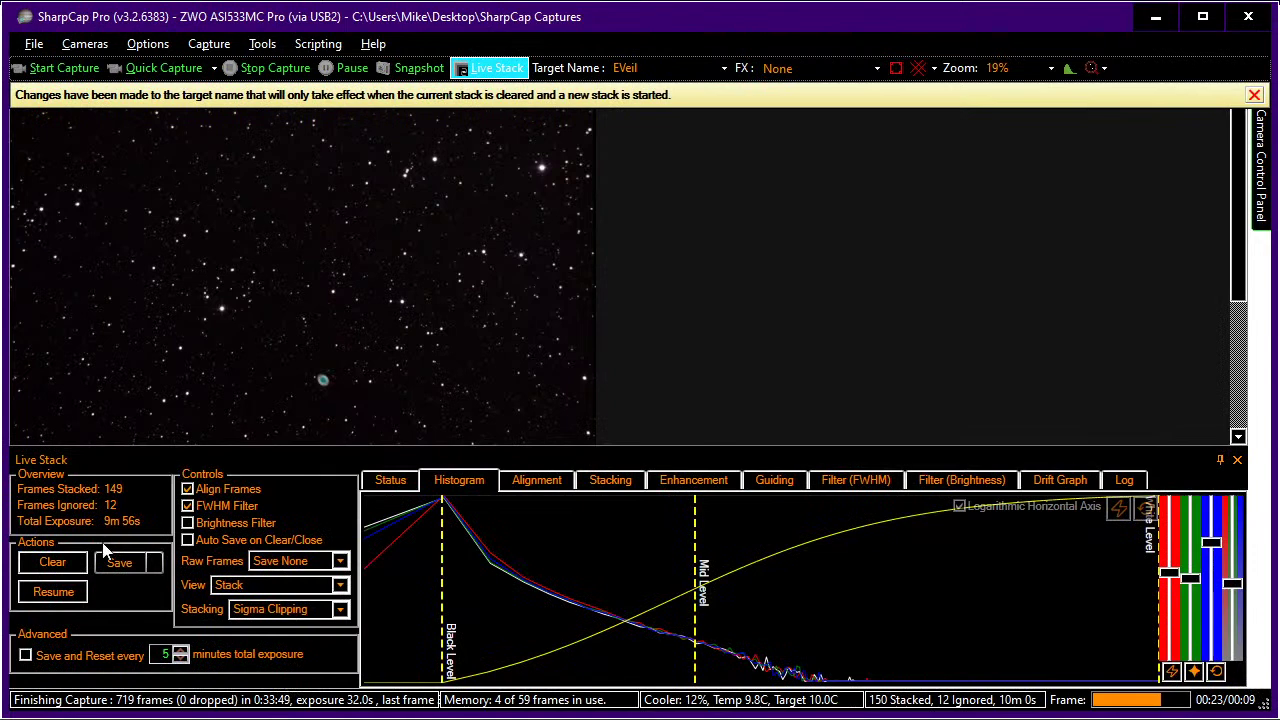
{"action": "left_click", "coordinate": [57, 568]}
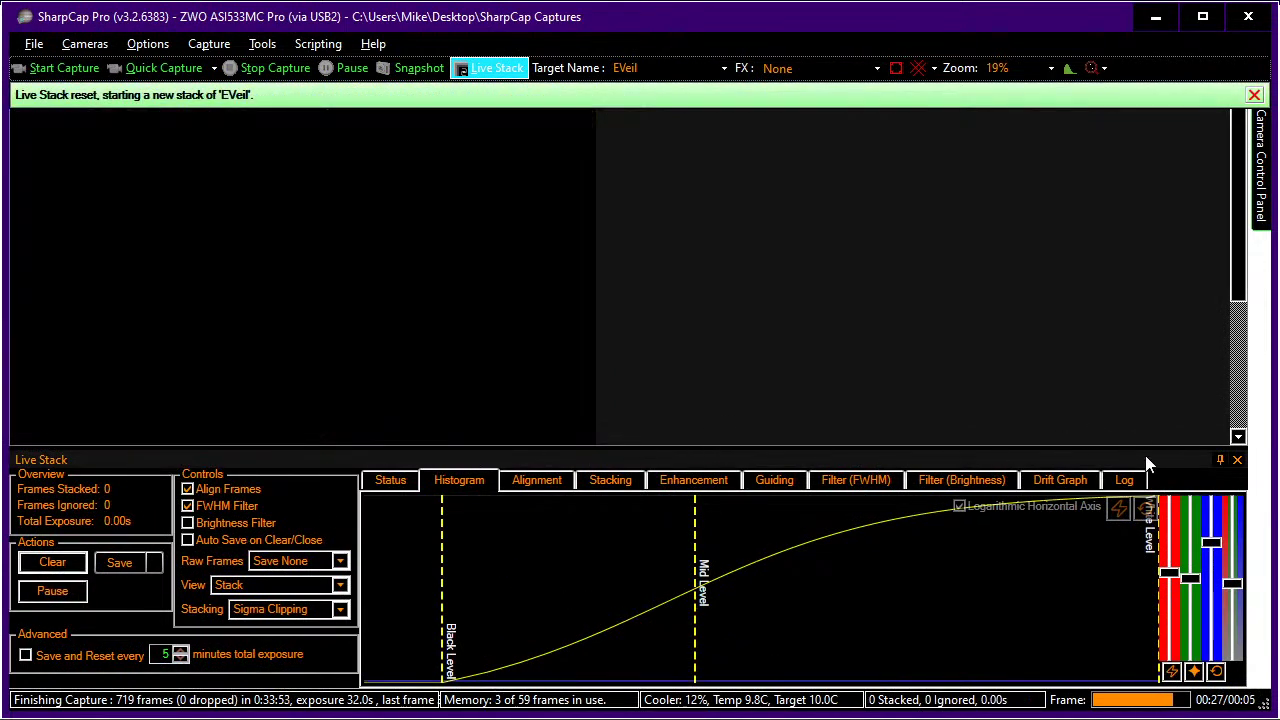
{"action": "left_click", "coordinate": [1220, 459]}
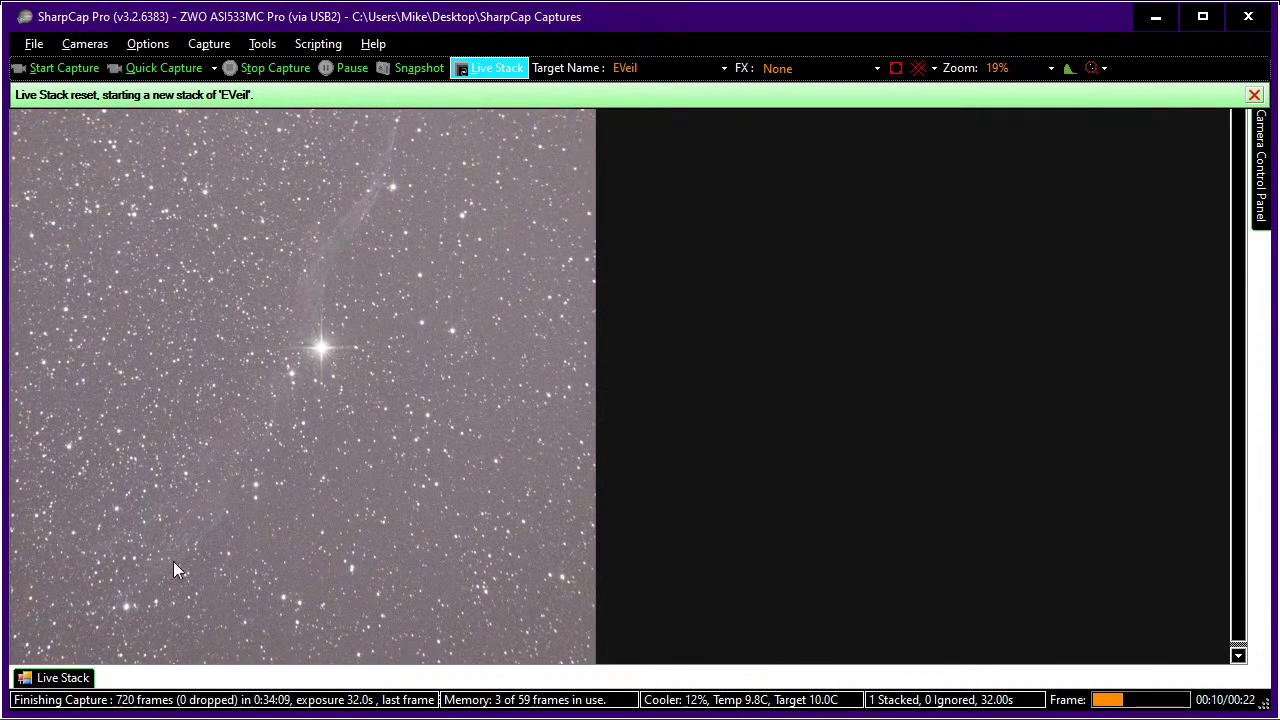
Stretch the live stack histogram by raising the black level to the peak's rising edge and placing the mid level beyond the peak
{"action": "left_click", "coordinate": [68, 678]}
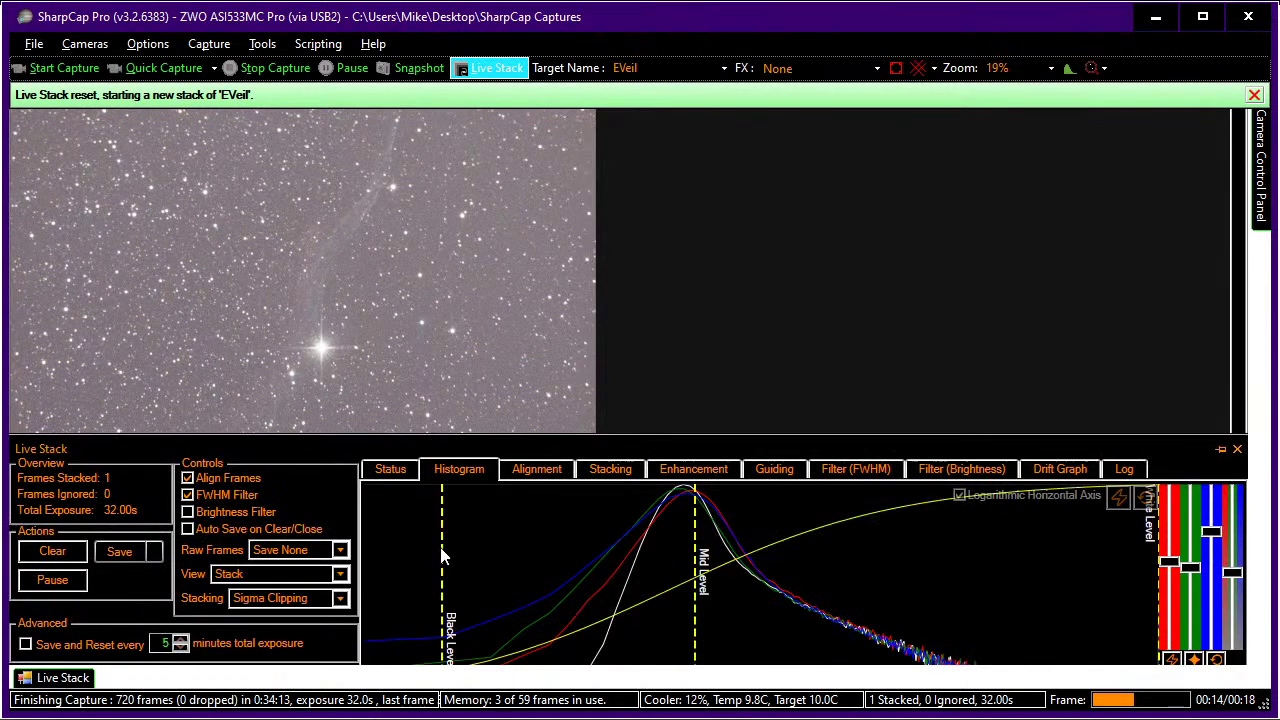
{"action": "left_click_drag", "start_coordinate": [443, 557], "coordinate": [865, 580]}
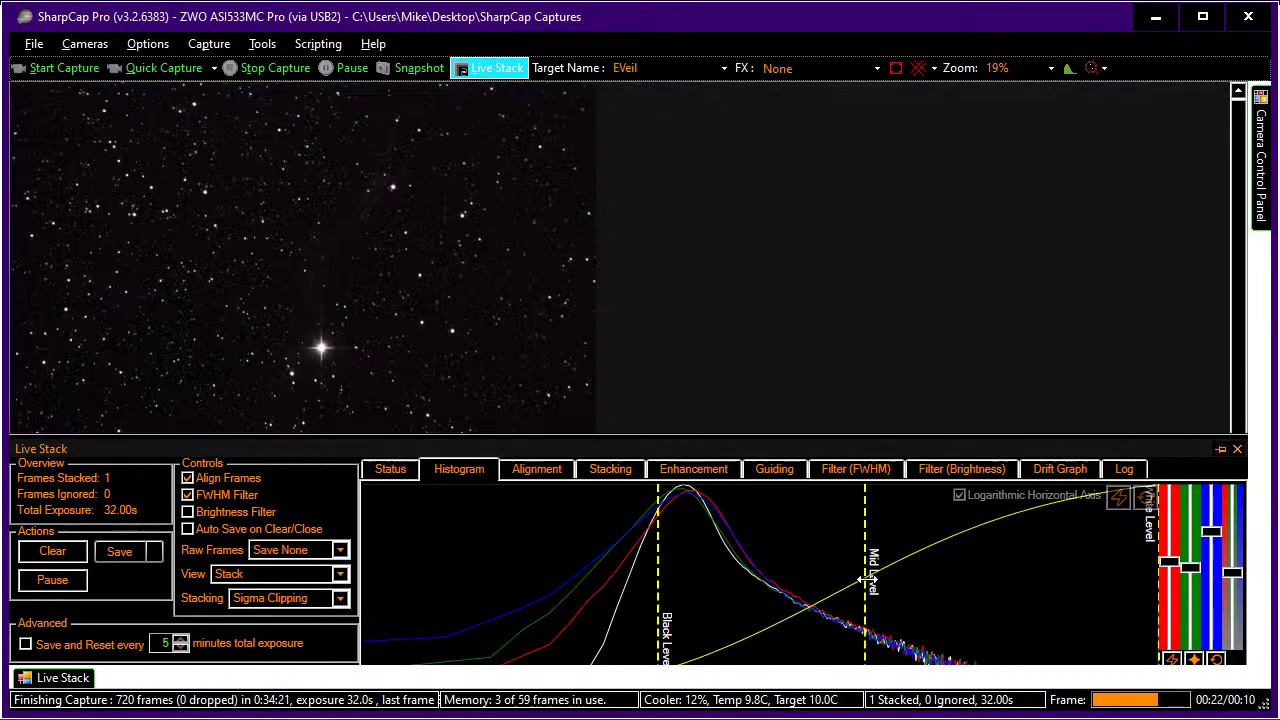
{"action": "left_click_drag", "start_coordinate": [865, 578], "coordinate": [834, 576]}
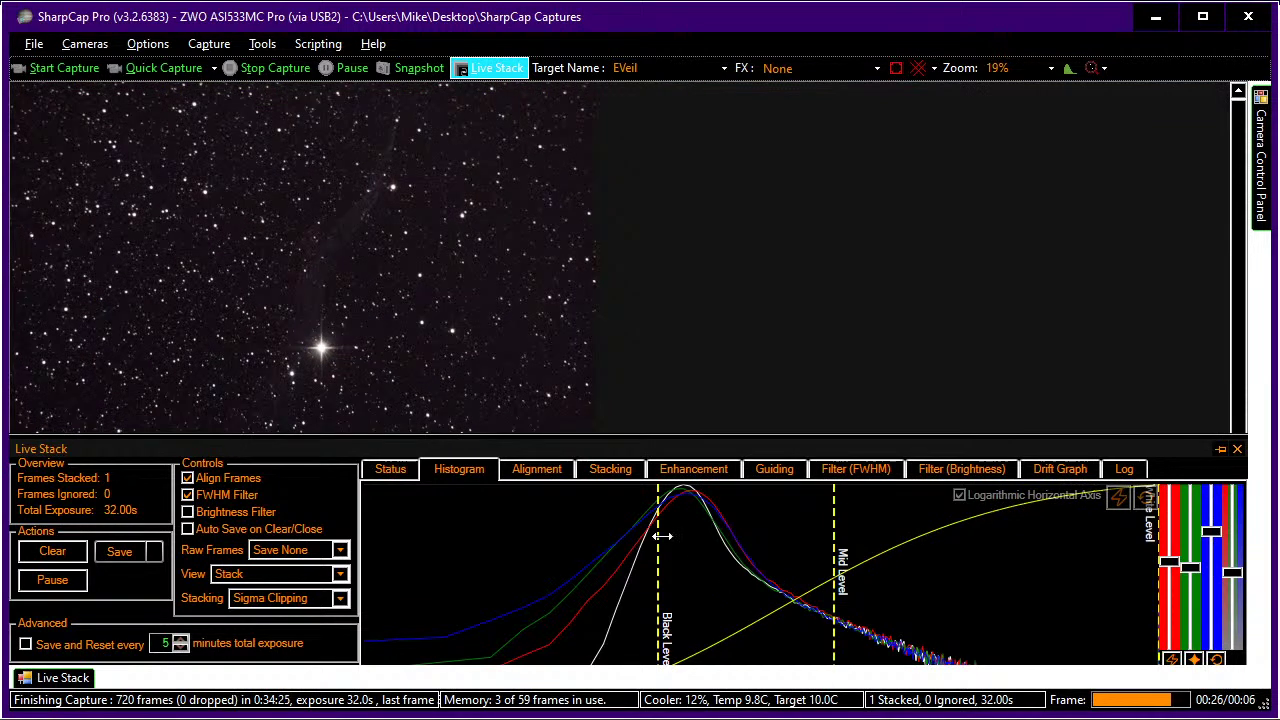
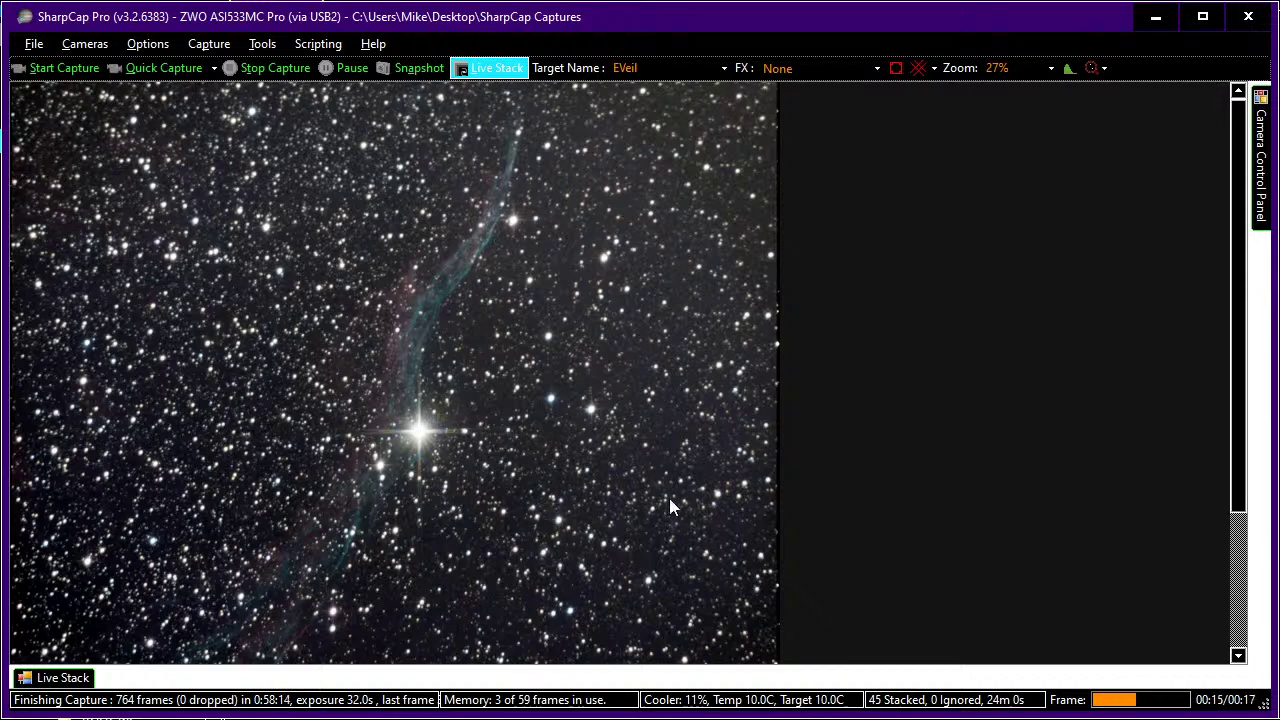
Save the live stack image exactly as seen
{"action": "left_click", "coordinate": [84, 680]}
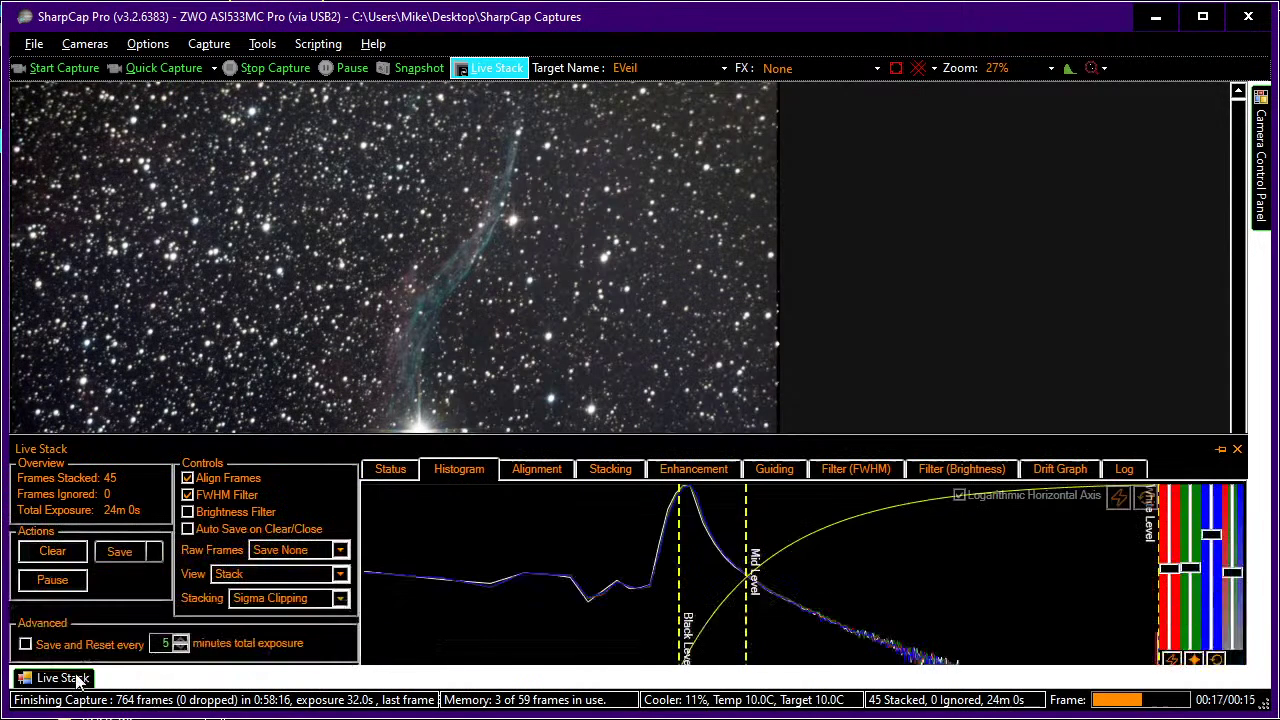
{"action": "left_click", "coordinate": [155, 553]}
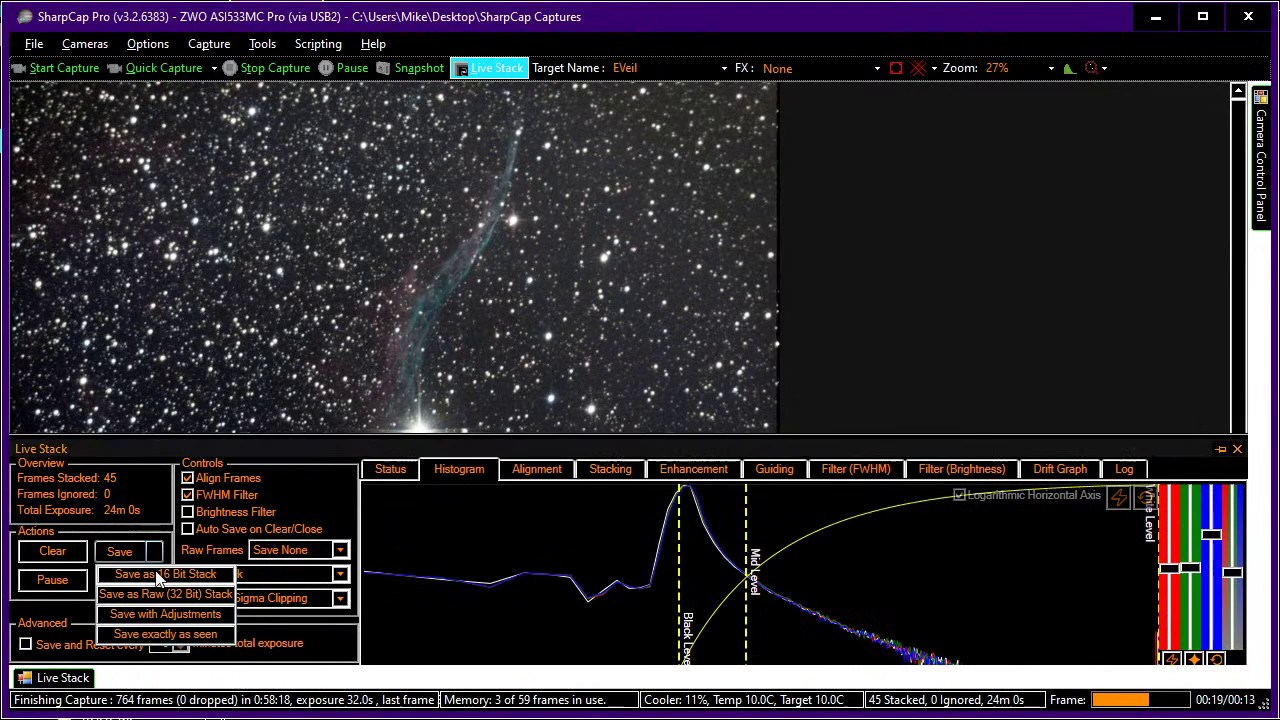
{"action": "left_click", "coordinate": [148, 636]}
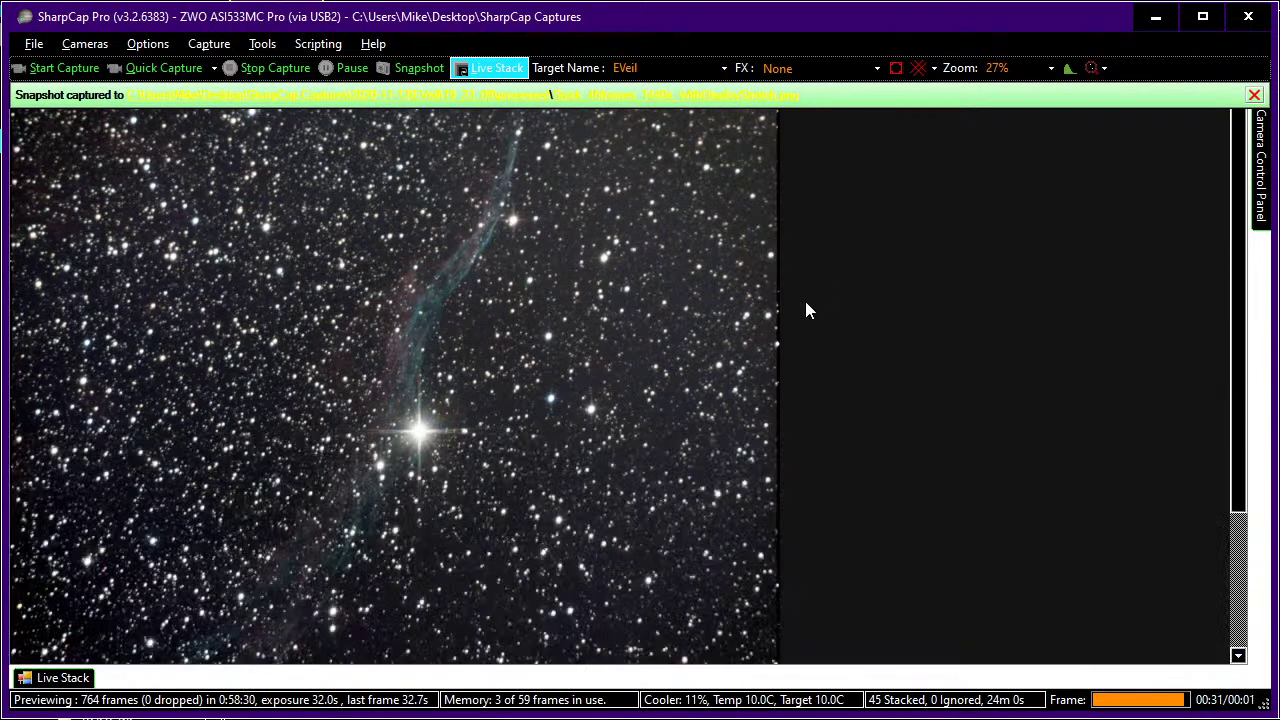
Pause live stacking, check the telescope position in Stellarium, and set SharpCap's camera exposure to 1000 ms
{"action": "key", "text": "alt+Tab"}
{"action": "key", "text": "alt+Tab"}
{"action": "key", "text": "alt+Tab"}
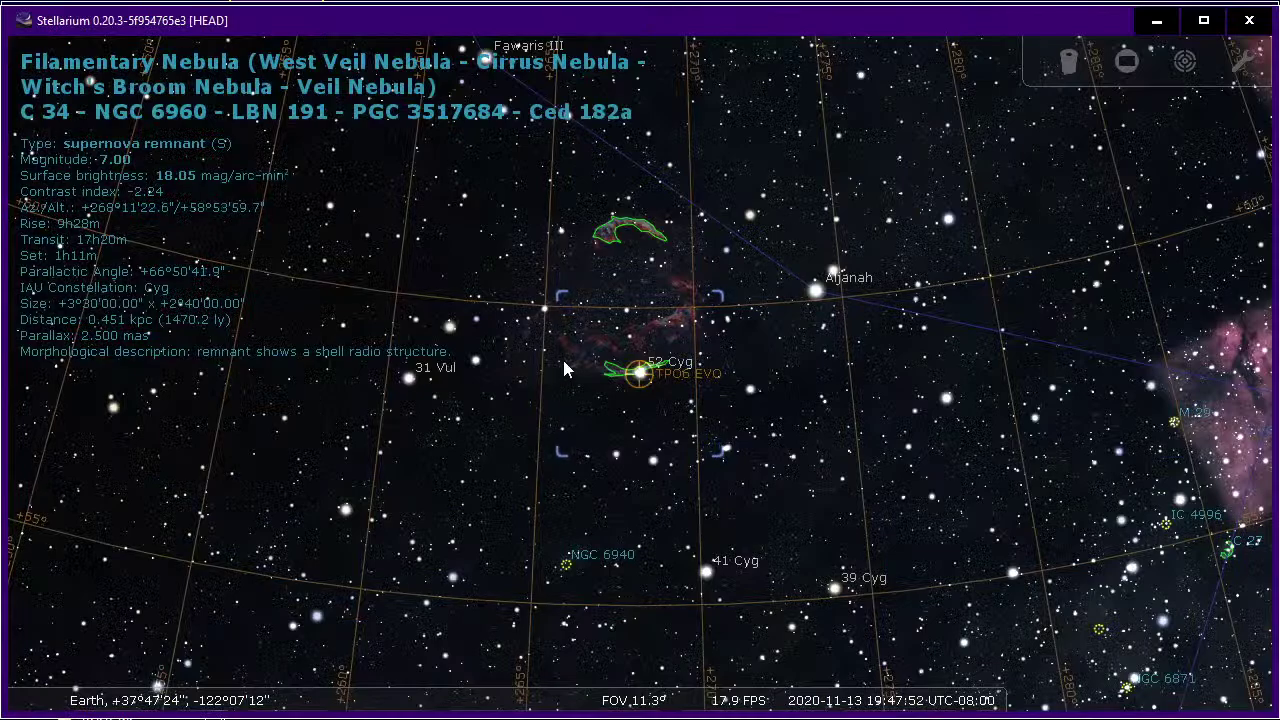
{"action": "key", "text": "alt+Tab"}
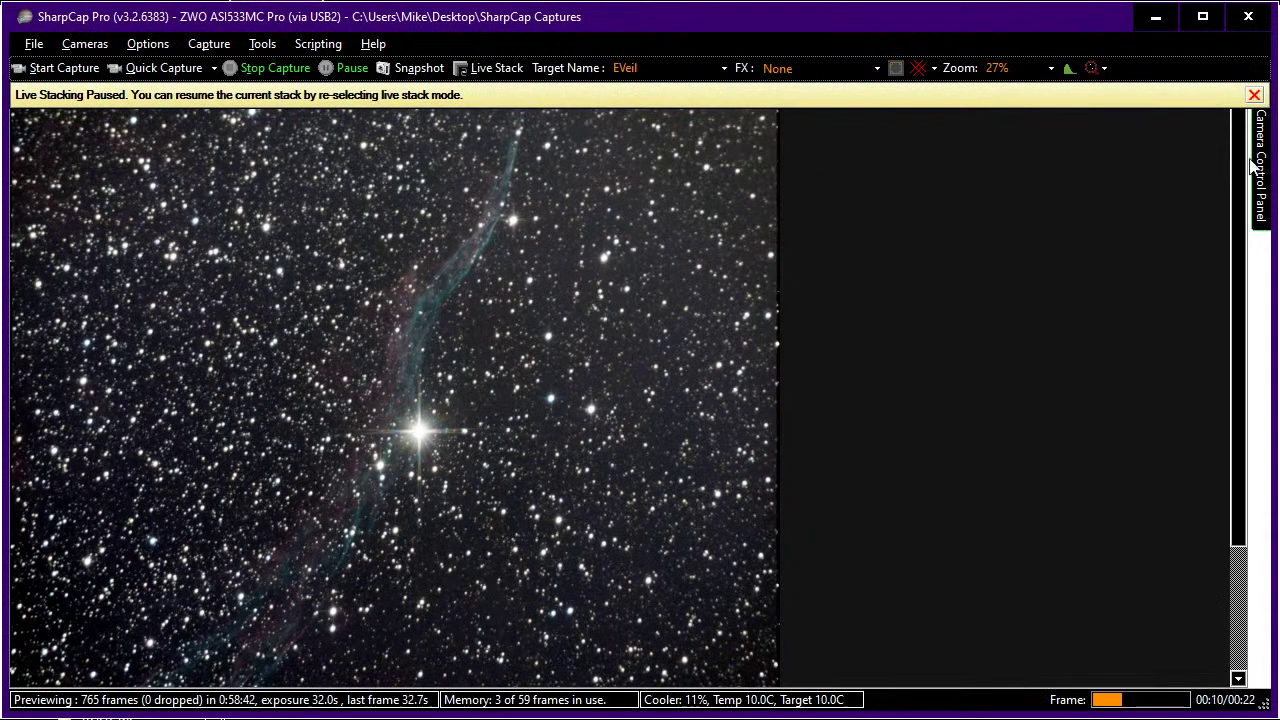
{"action": "mouse_move", "coordinate": [1261, 172]}
{"action": "left_click", "coordinate": [1090, 170]}
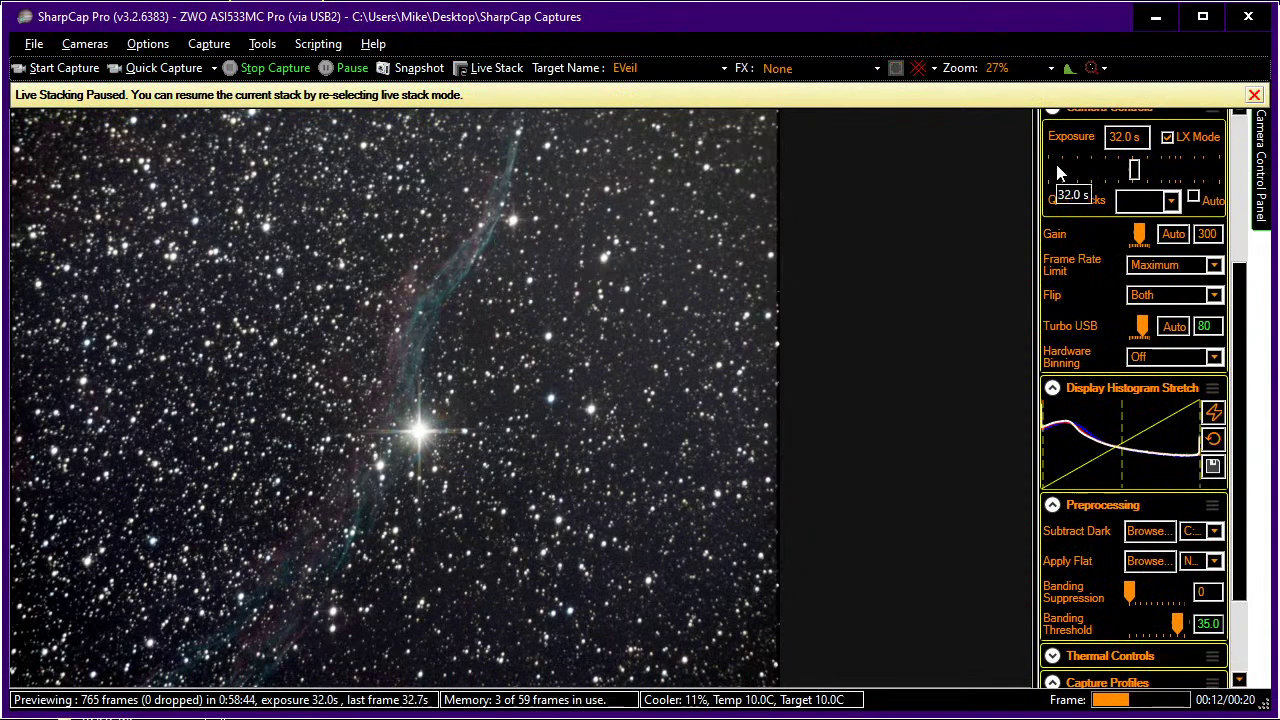
{"action": "left_click", "coordinate": [1057, 168]}
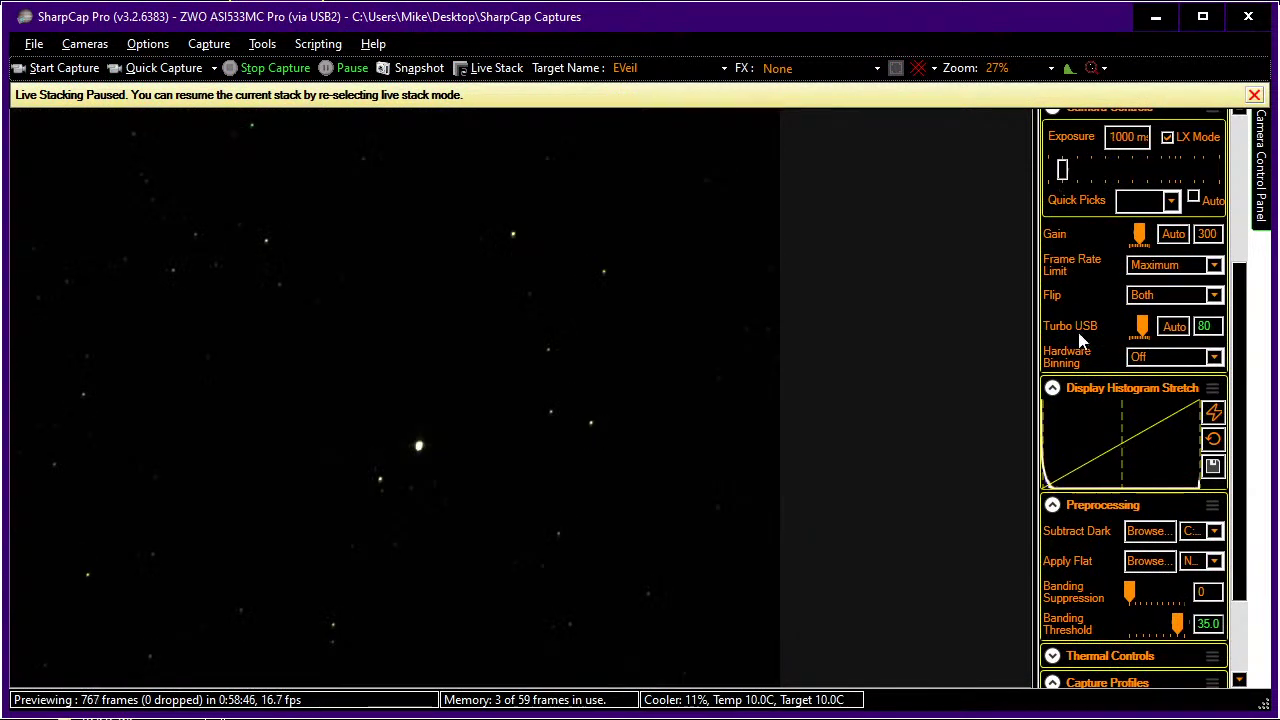
Switch to Stellarium, select the East Veil Nebula (NGC 6992), and slew the telescope to it
{"action": "key", "text": "alt+Tab"}
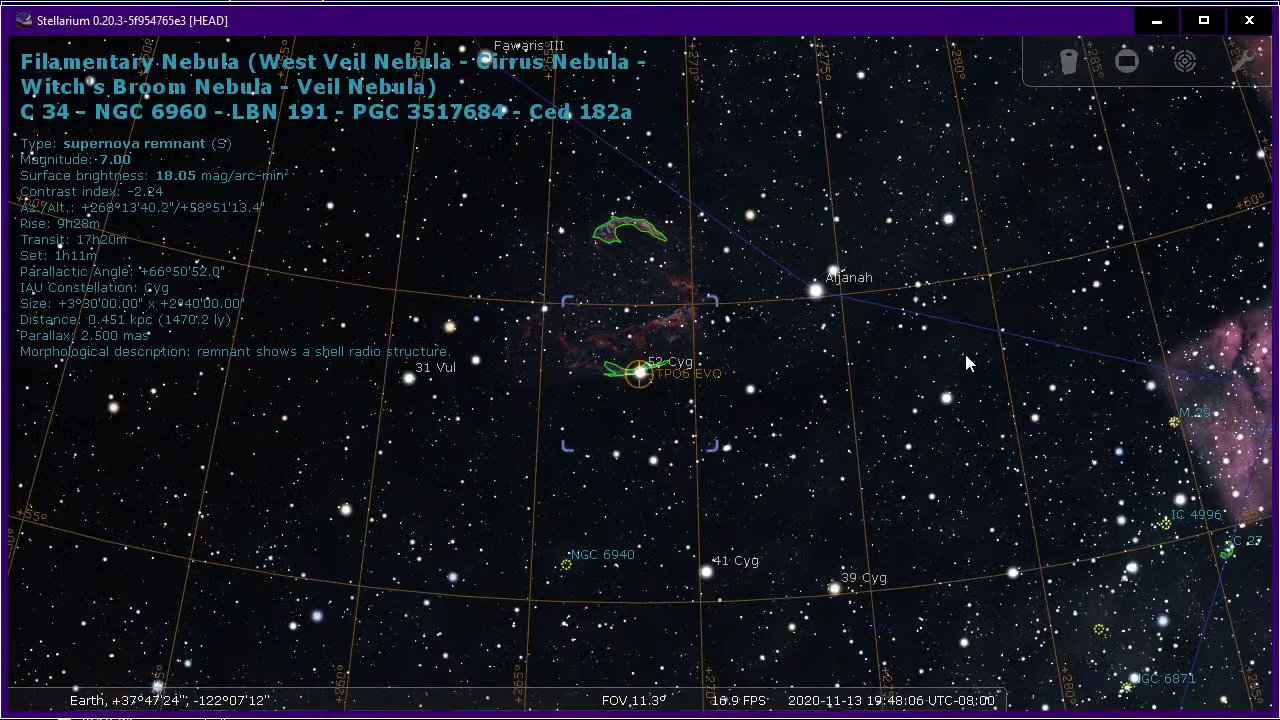
{"action": "left_click", "coordinate": [620, 228]}
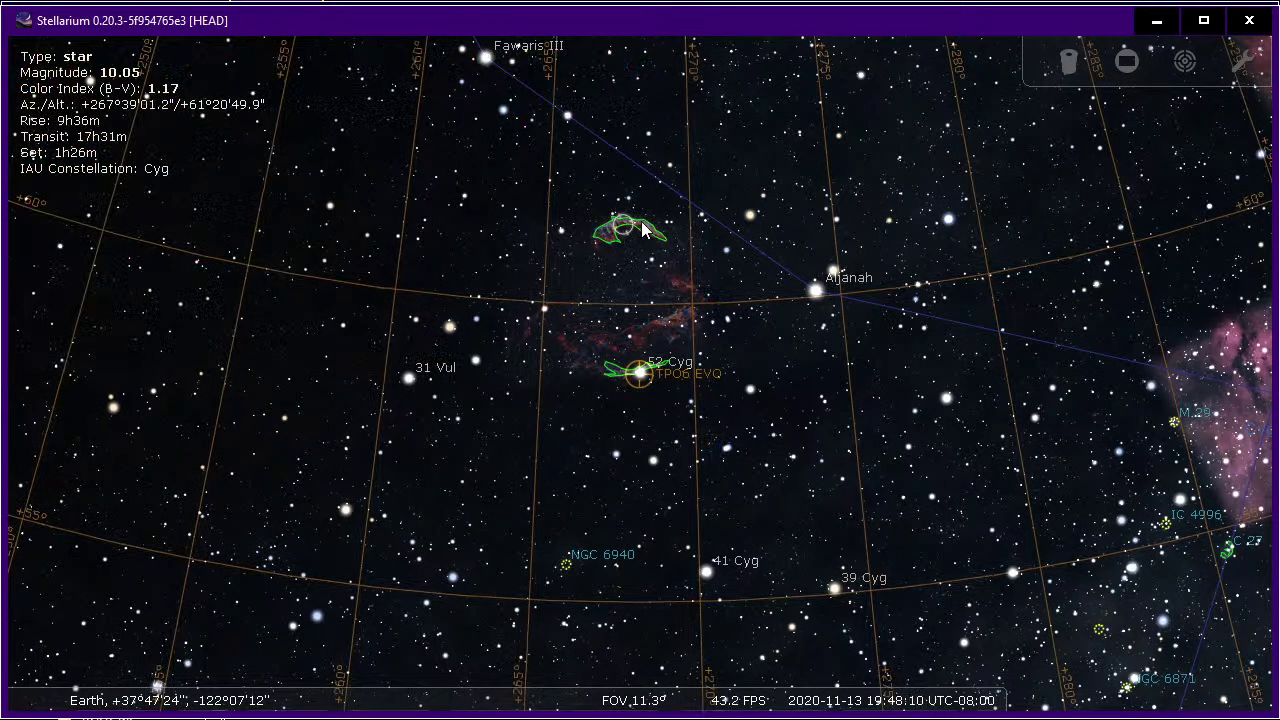
{"action": "left_click", "coordinate": [643, 231]}
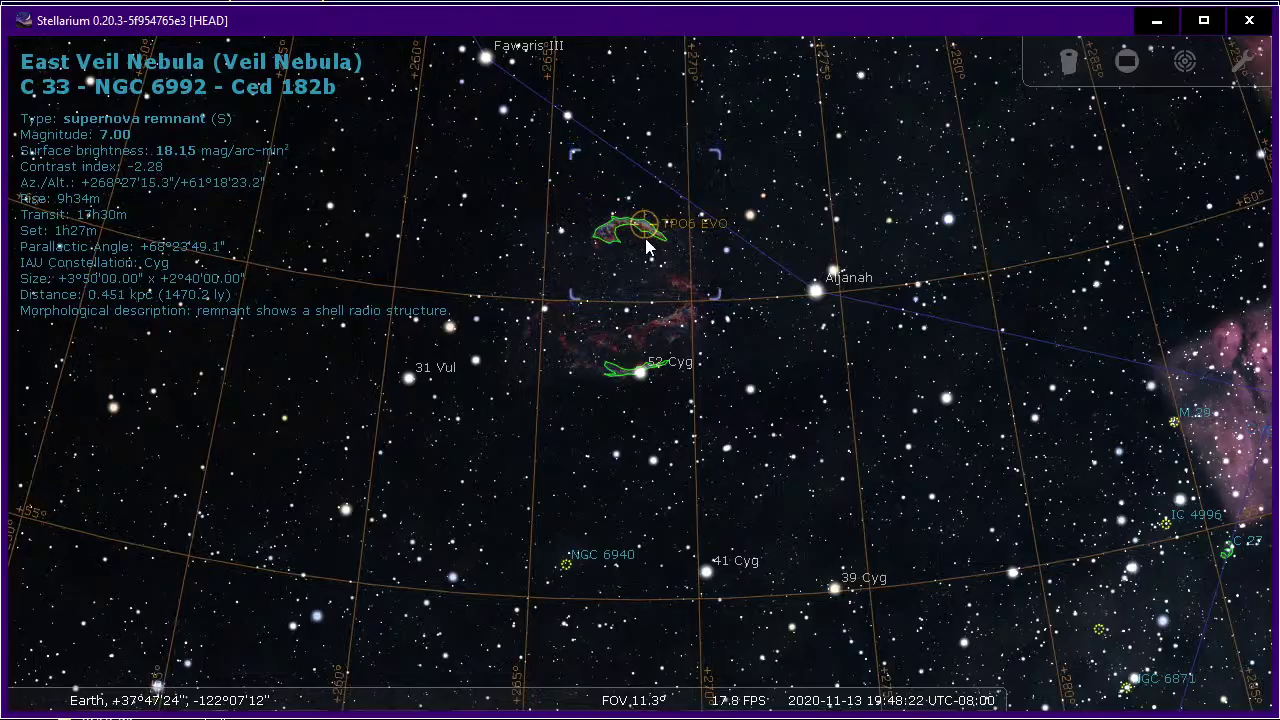
Return to SharpCap, auto-stretch the display histogram, and zoom the preview out to 22%
{"action": "key", "text": "alt+Tab"}
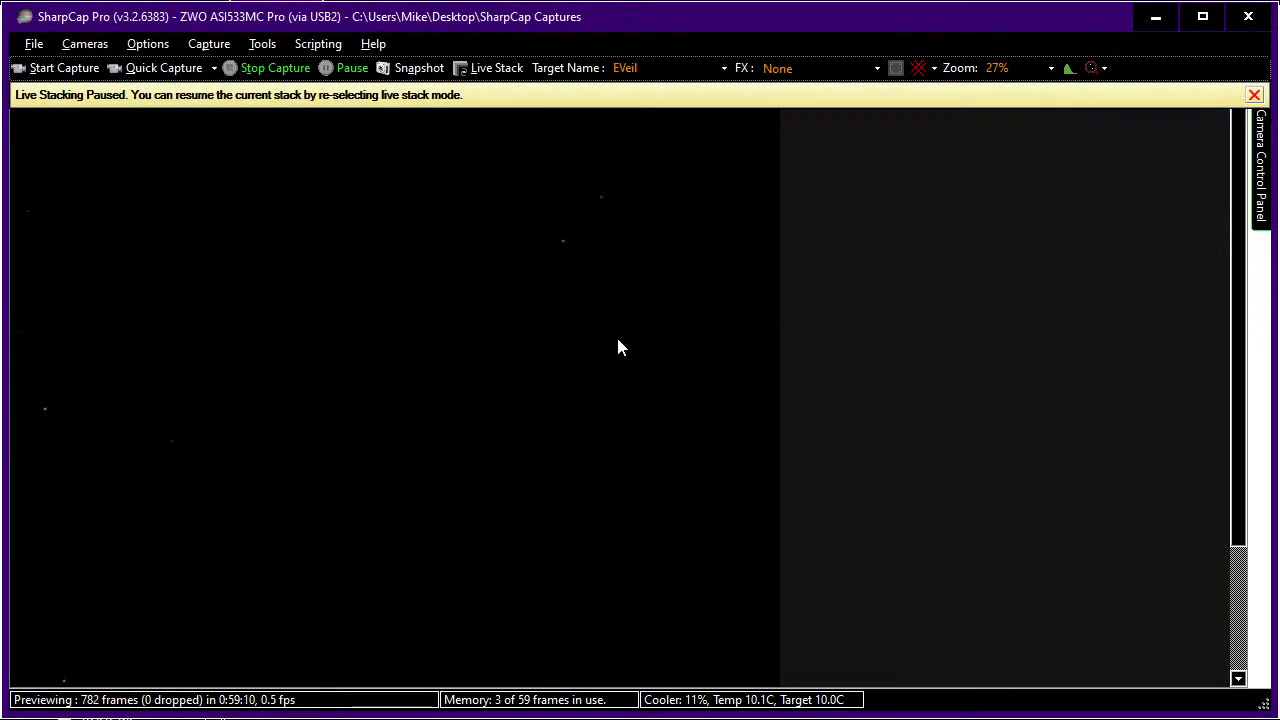
{"action": "mouse_move", "coordinate": [1263, 160]}
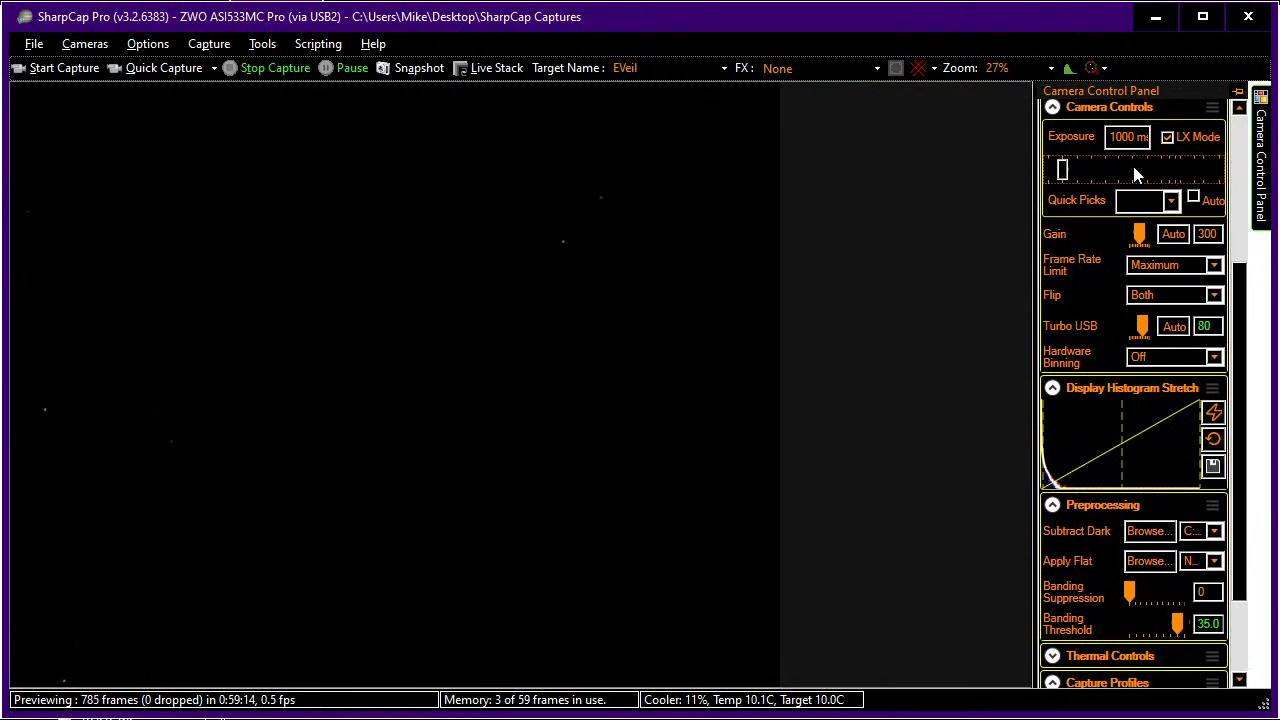
{"action": "left_click", "coordinate": [1213, 413]}
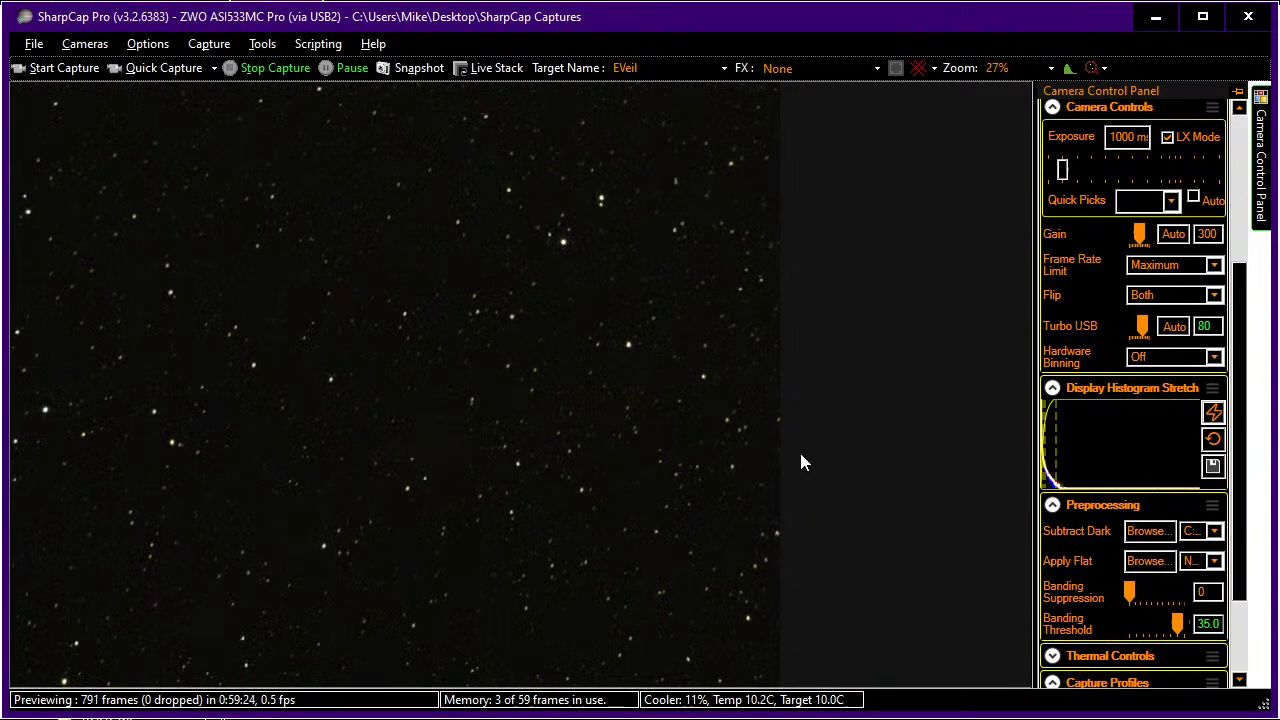
{"action": "scroll", "coordinate": [717, 429], "scroll_direction": "down", "scroll_amount": 1}
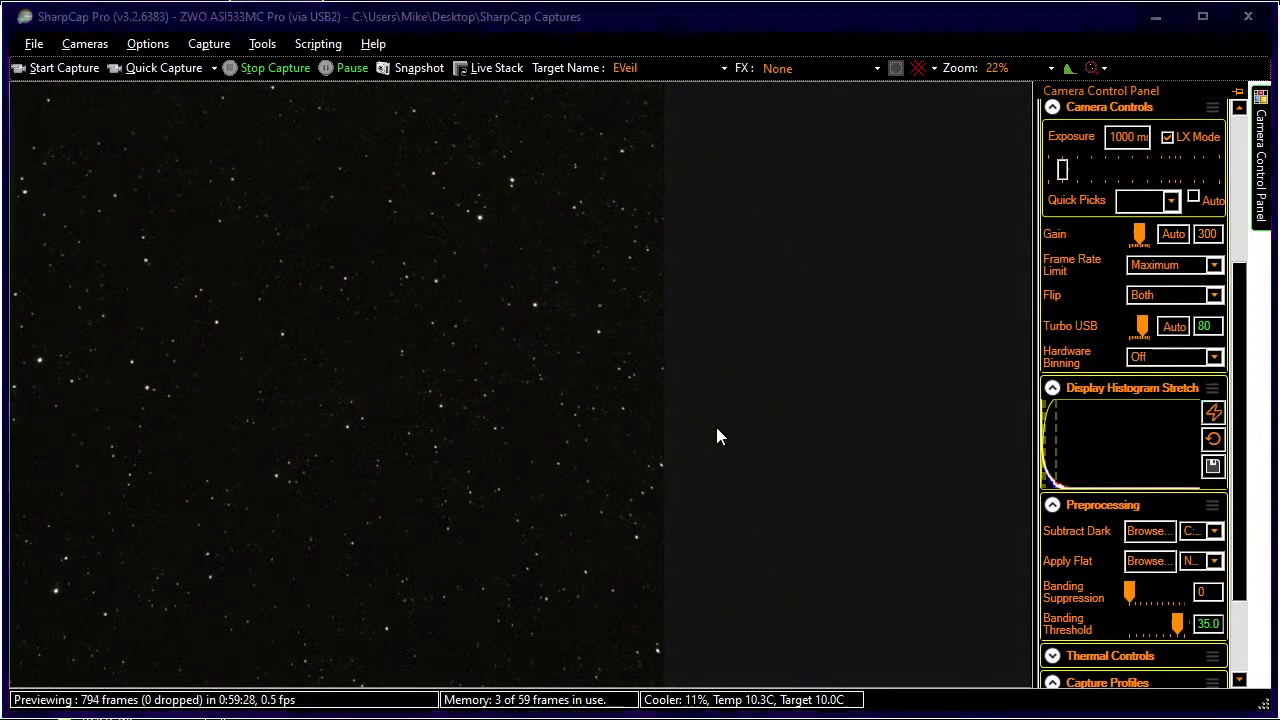
Check the telescope's position against the East Veil Nebula in Stellarium with a close-up view, and return to SharpCap
{"action": "key", "text": "alt+Tab"}
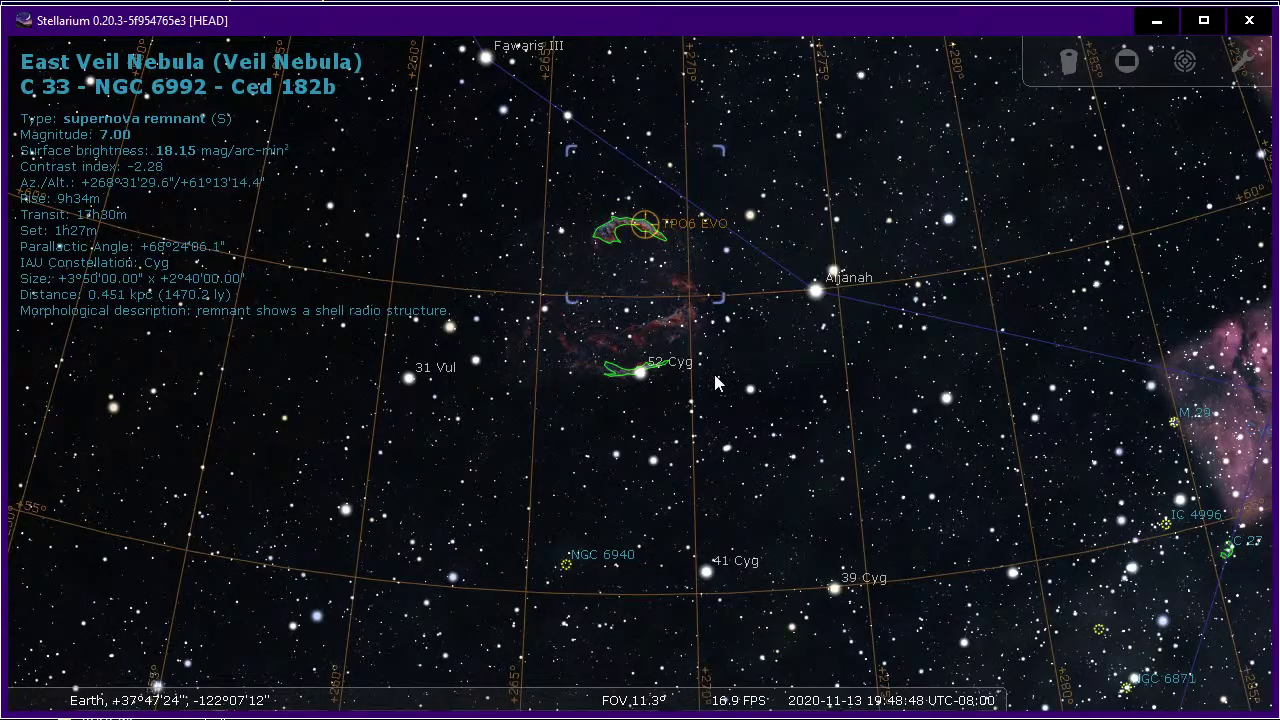
{"action": "key", "text": "space"}
{"action": "key", "text": "slash"}
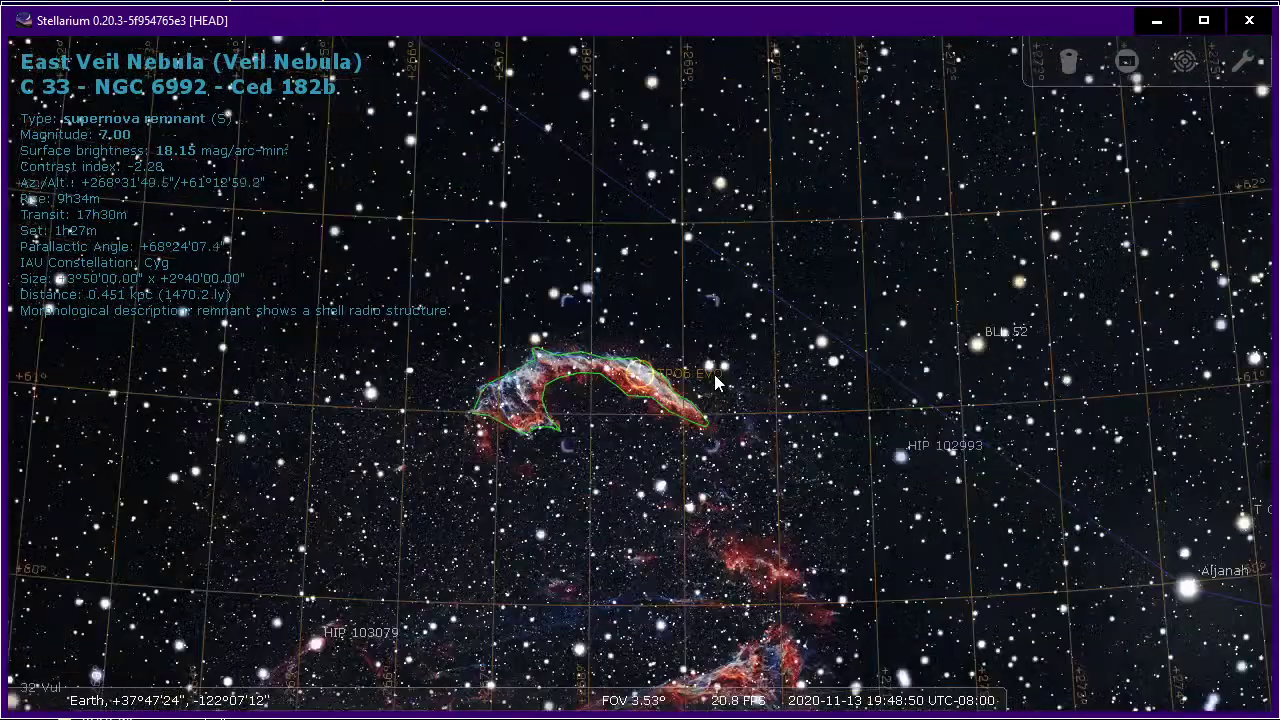
{"action": "key", "text": "alt+Tab"}
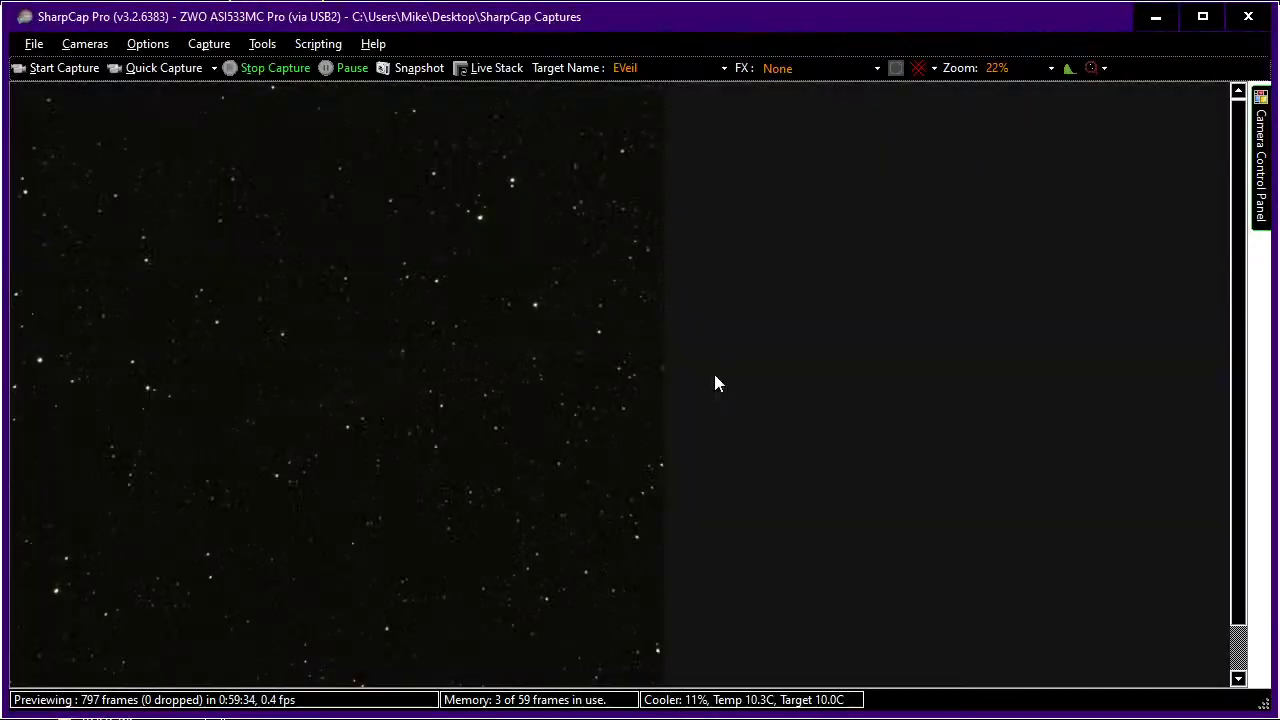
Preview the star field with a longer camera exposure, and restore the exposure to 1000 ms
{"action": "mouse_move", "coordinate": [1267, 163]}
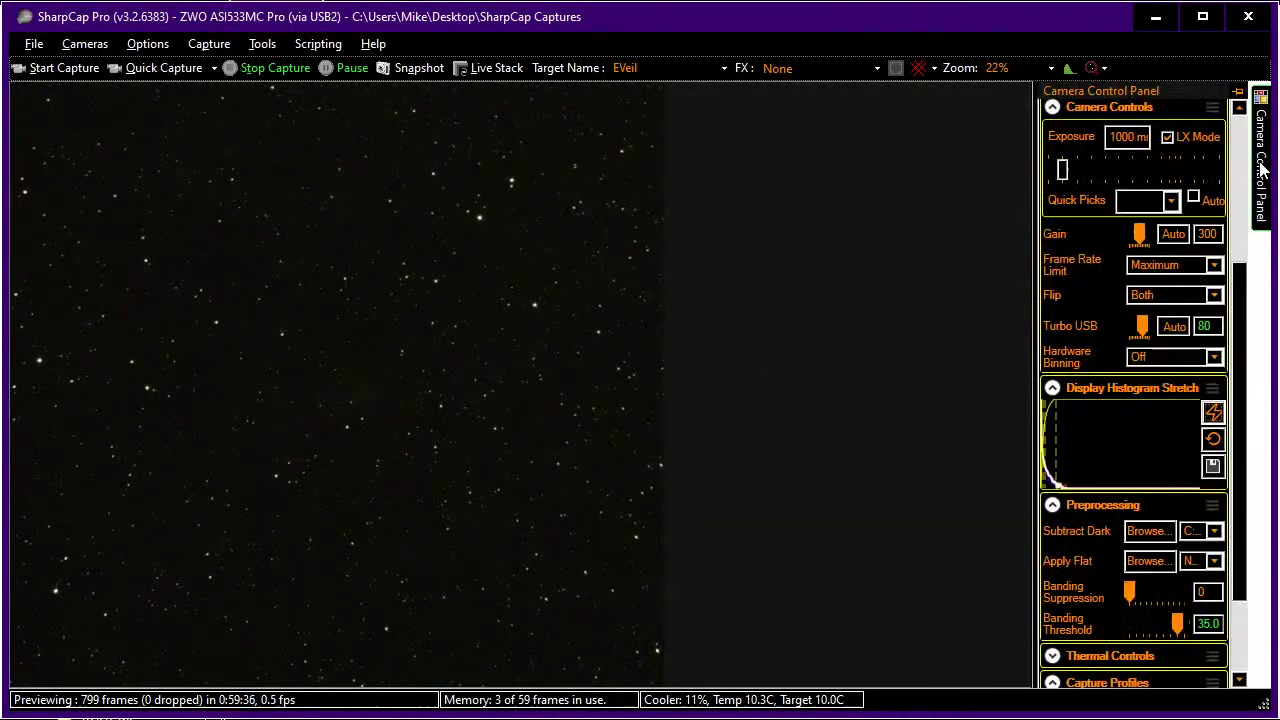
{"action": "left_click", "coordinate": [1155, 177]}
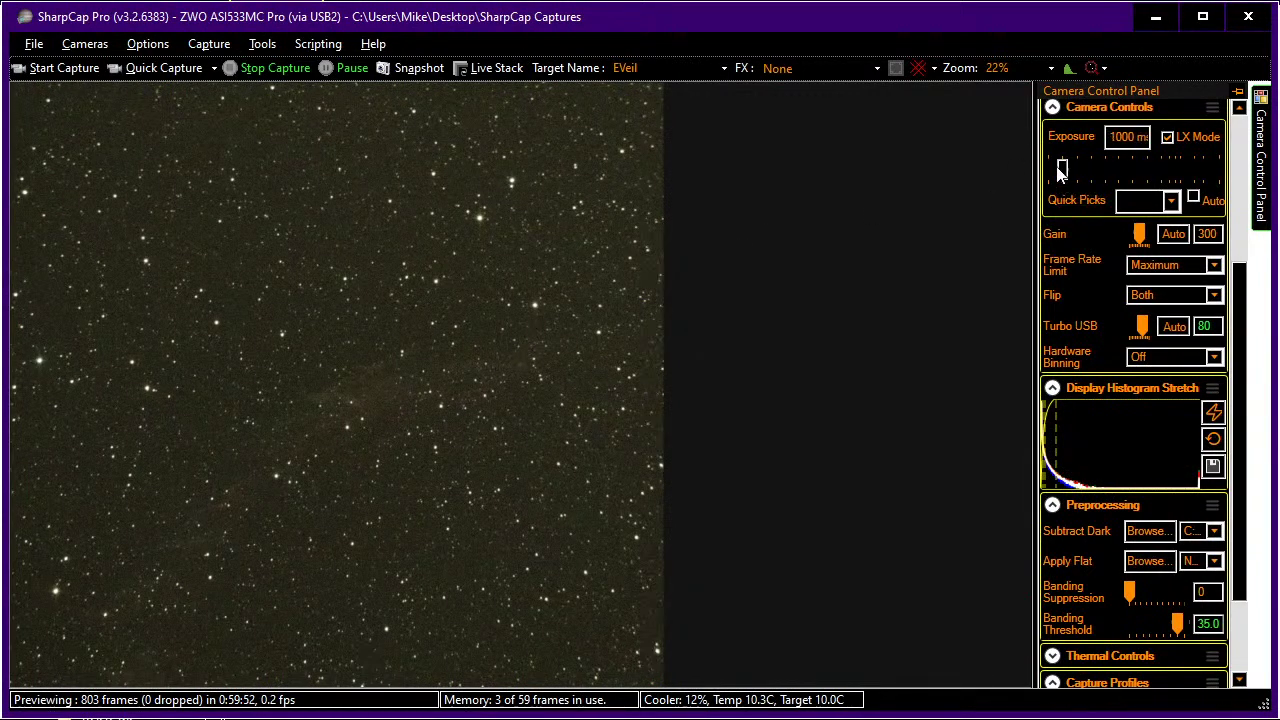
{"action": "left_click", "coordinate": [1060, 172]}
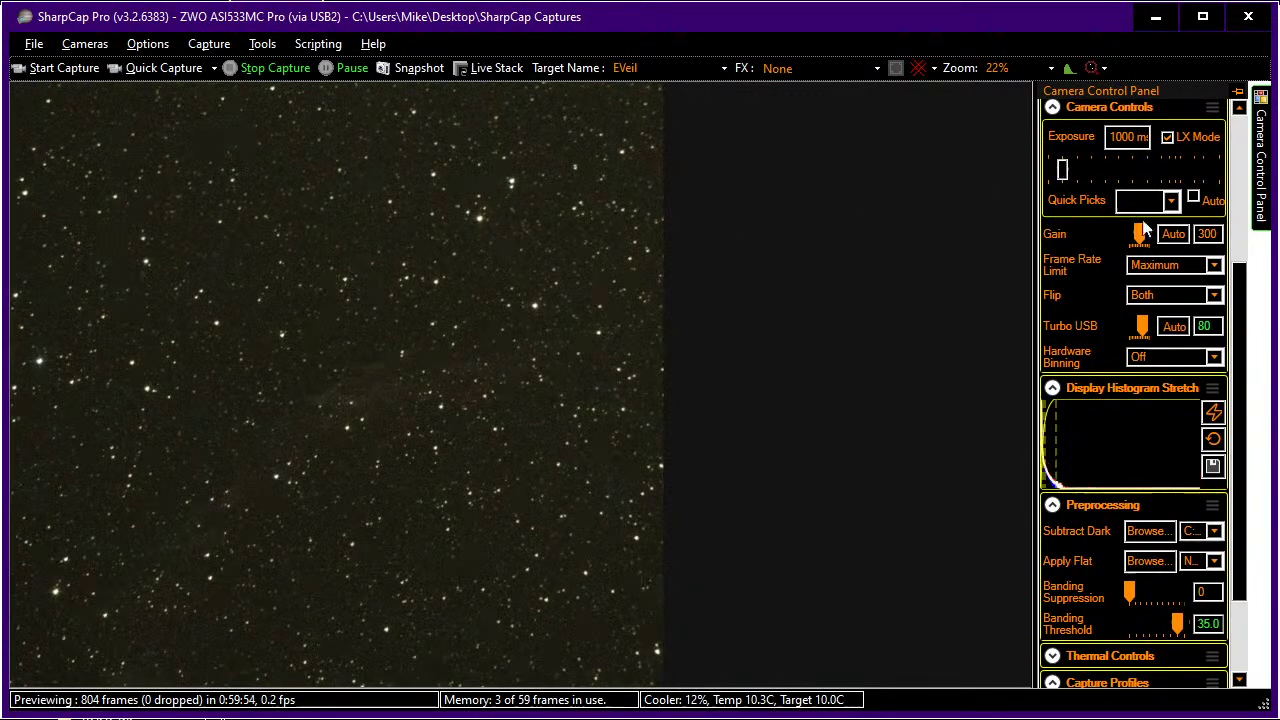
Reframe the nebula by nudging the telescope twice down and twice left at the 16x rate
{"action": "scroll", "coordinate": [1065, 220], "scroll_direction": "up", "scroll_amount": 2}
{"action": "scroll", "coordinate": [1125, 250], "scroll_direction": "up", "scroll_amount": 3}
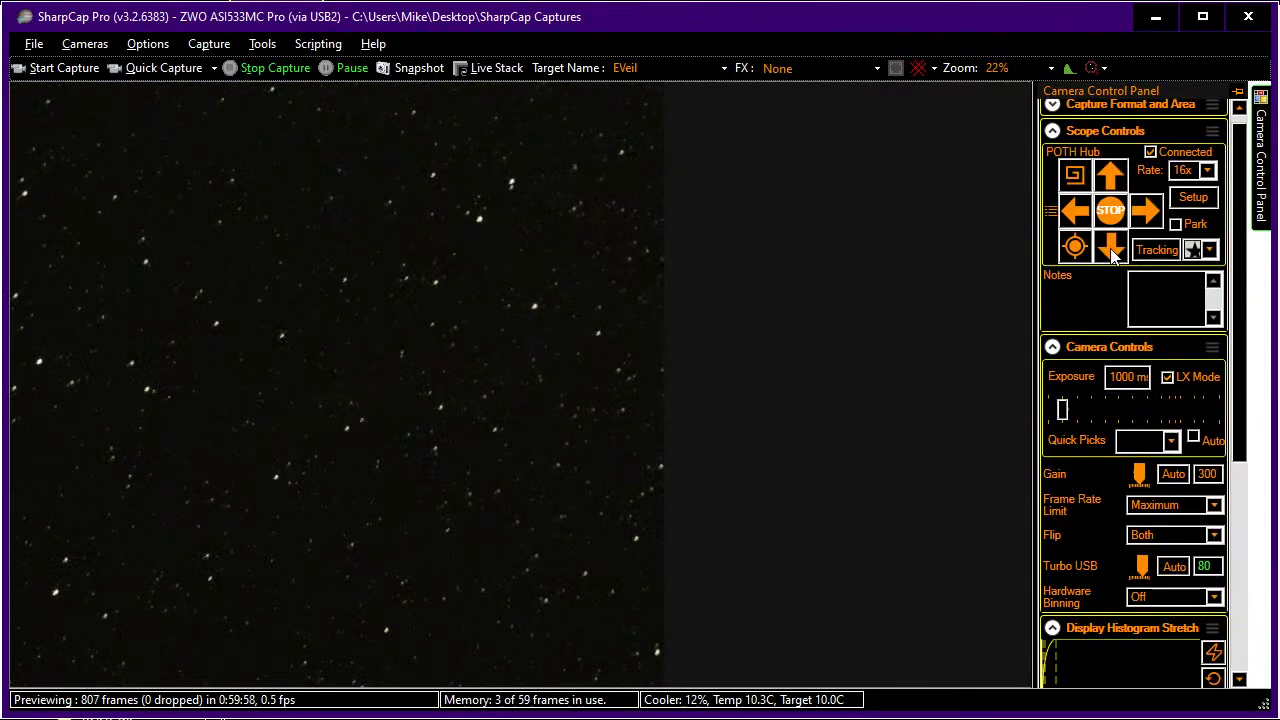
{"action": "left_click", "coordinate": [1111, 250]}
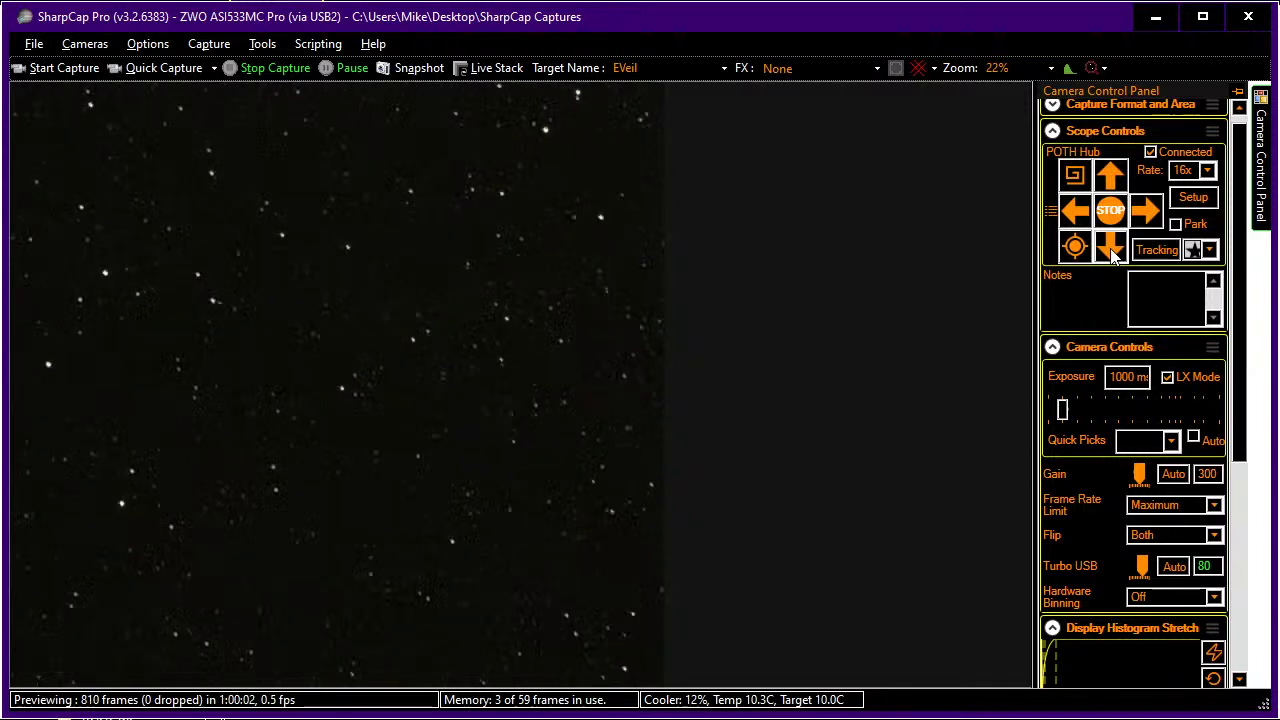
{"action": "left_click", "coordinate": [1111, 250]}
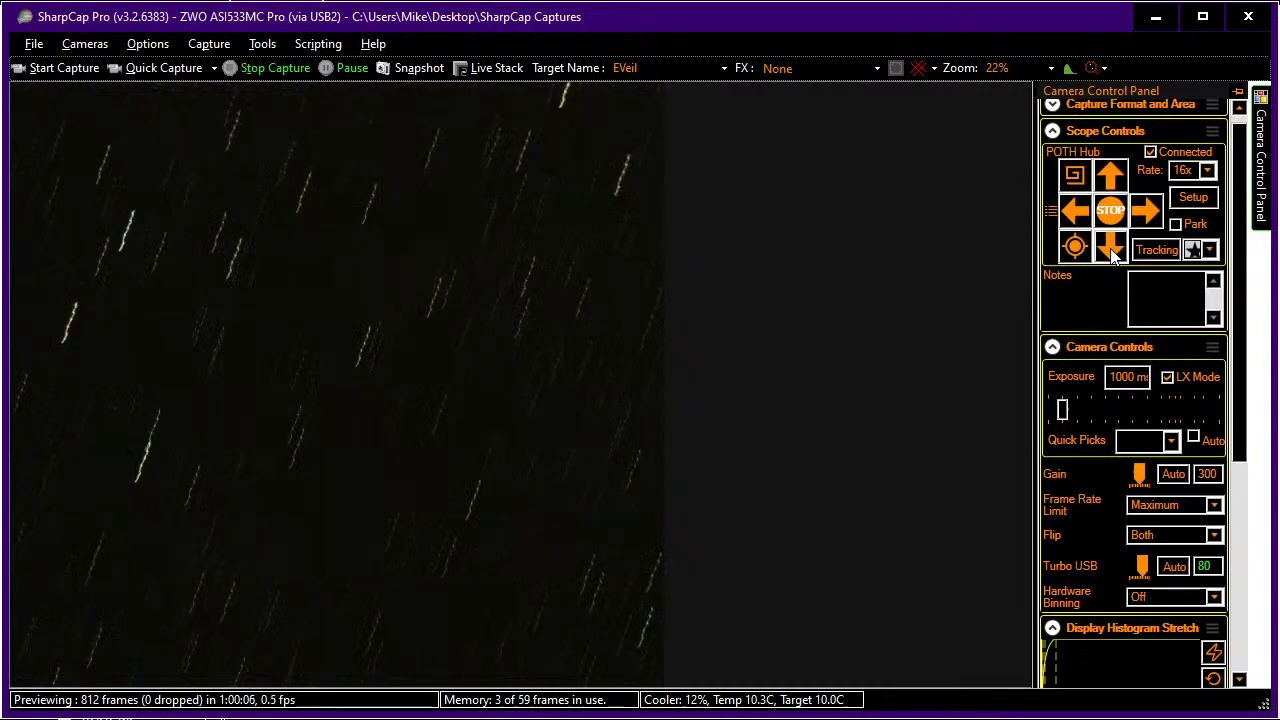
{"action": "left_click", "coordinate": [1072, 212]}
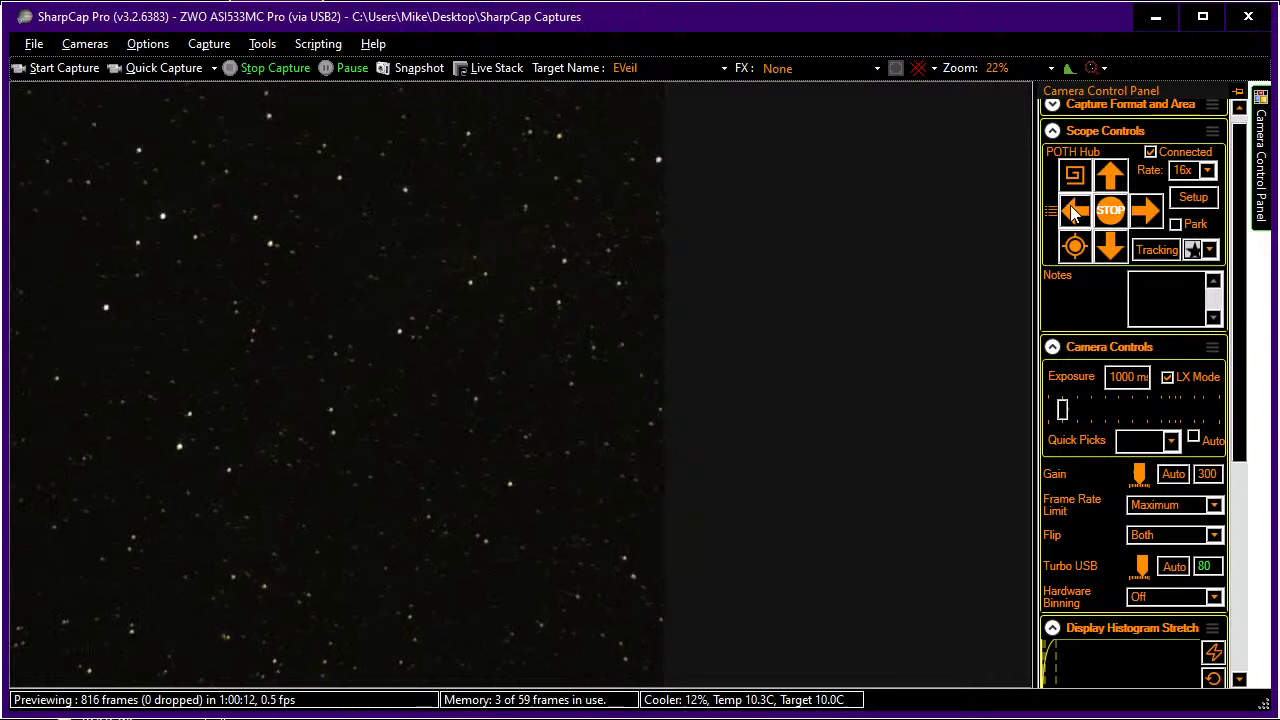
{"action": "left_click", "coordinate": [1072, 212]}
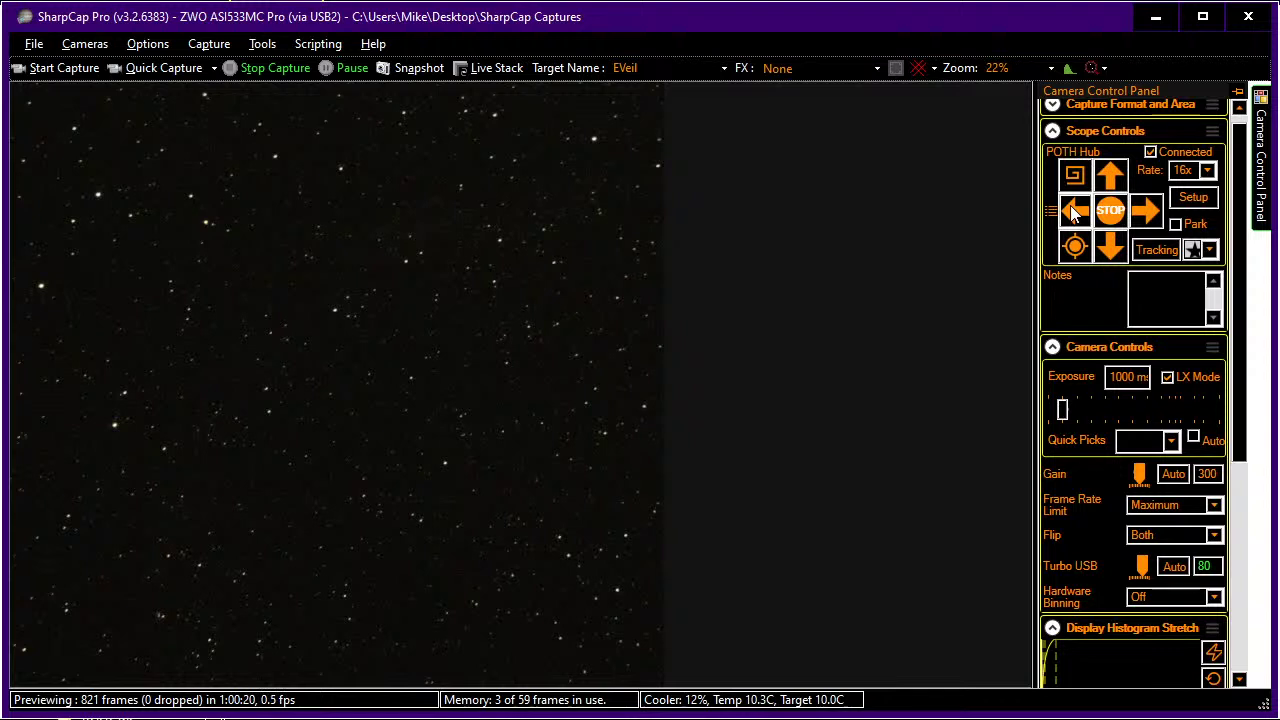
Check the framing with a 4 s camera exposure, and increase the exposure to 32 s
{"action": "left_click", "coordinate": [1150, 408]}
{"action": "left_click", "coordinate": [1150, 408]}
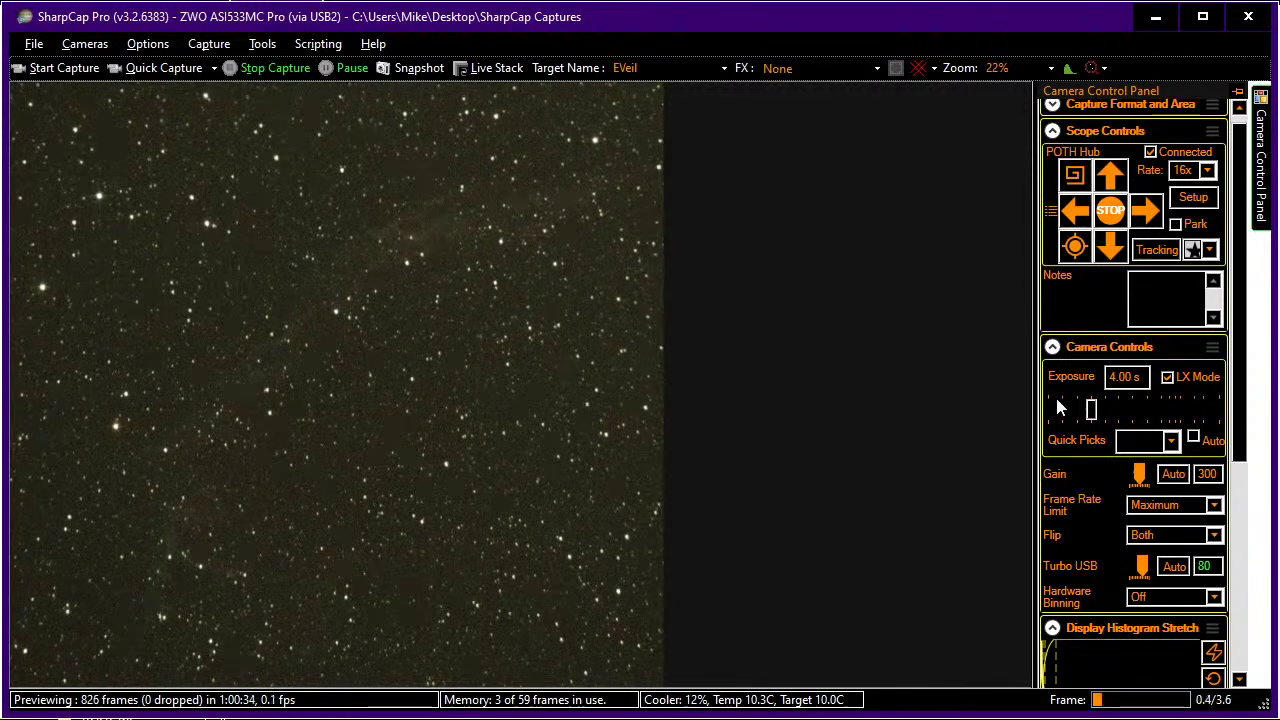
{"action": "mouse_move", "coordinate": [1120, 421]}
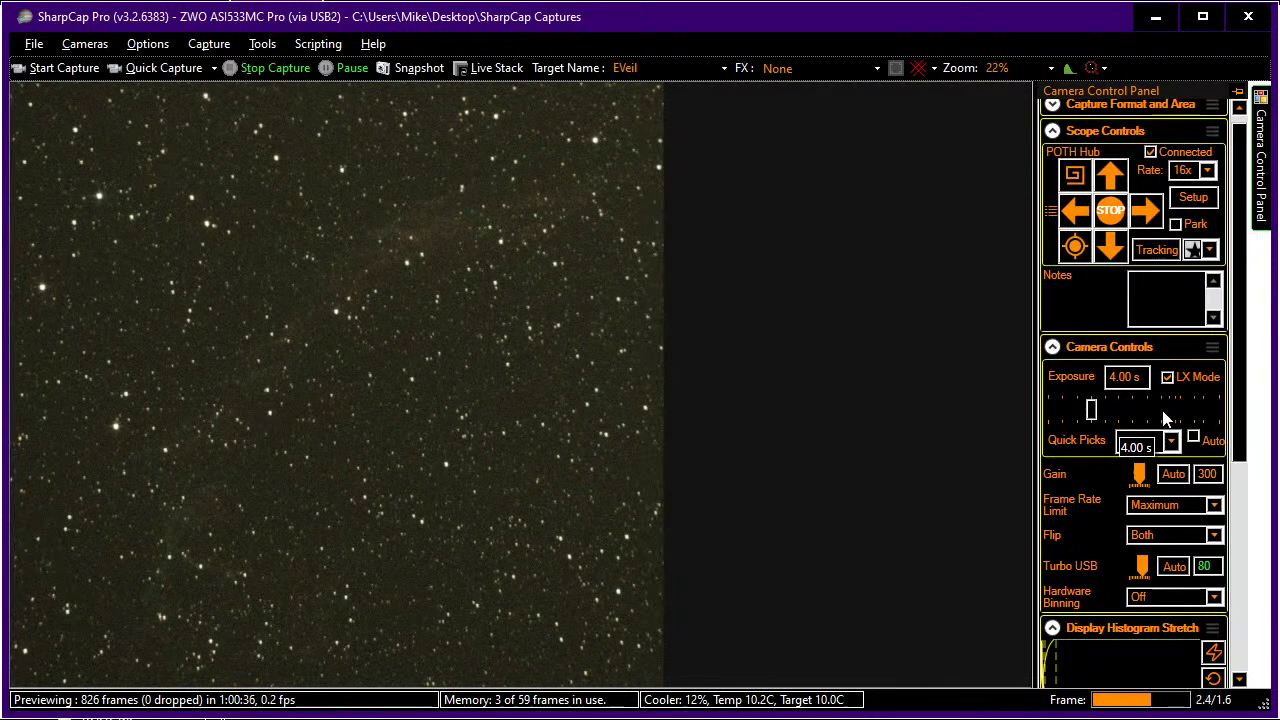
{"action": "left_click", "coordinate": [1167, 416]}
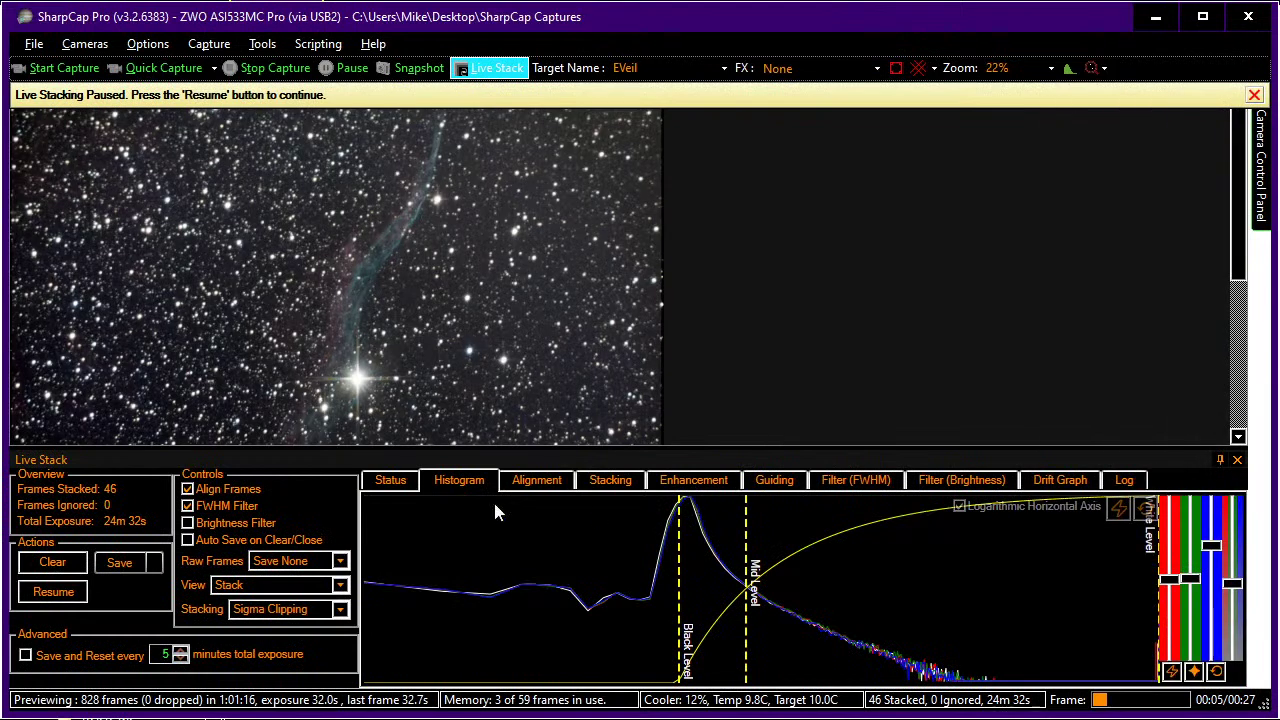
Clear the previous live stack to start a new EVeil stack, and view the preview full screen with the stacking controls collapsed
{"action": "left_click", "coordinate": [37, 562]}
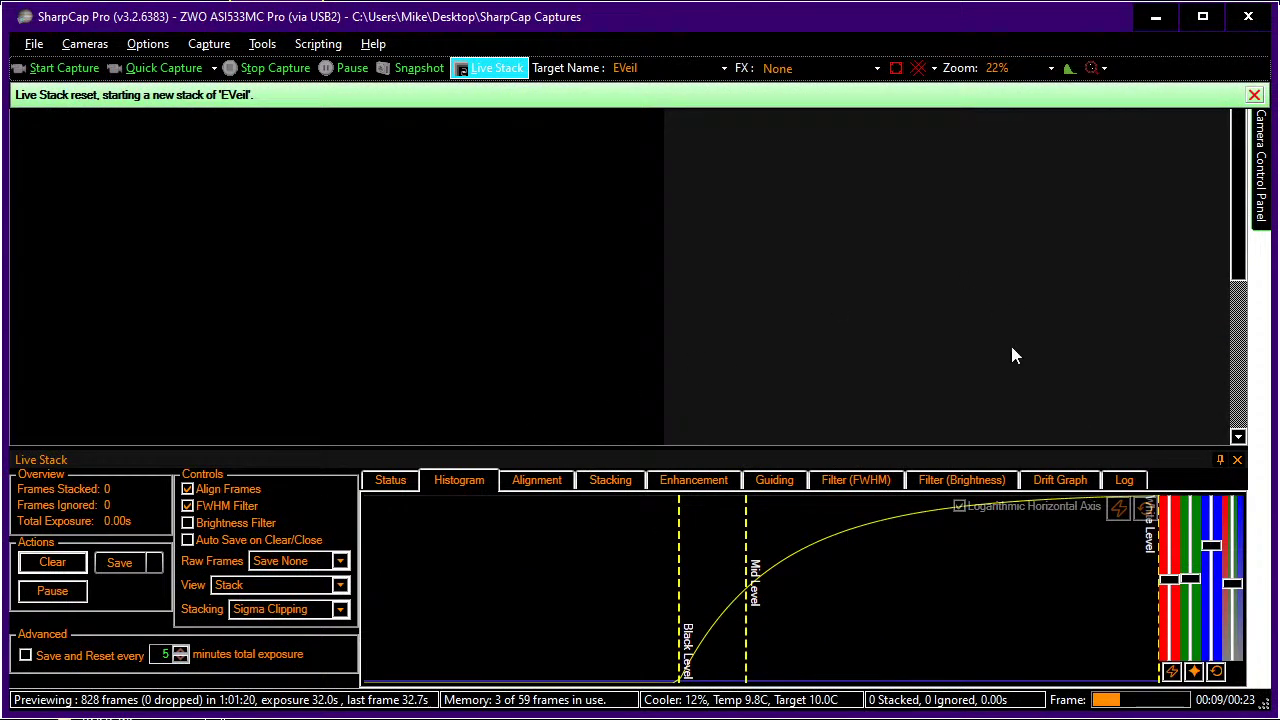
{"action": "left_click", "coordinate": [1220, 459]}
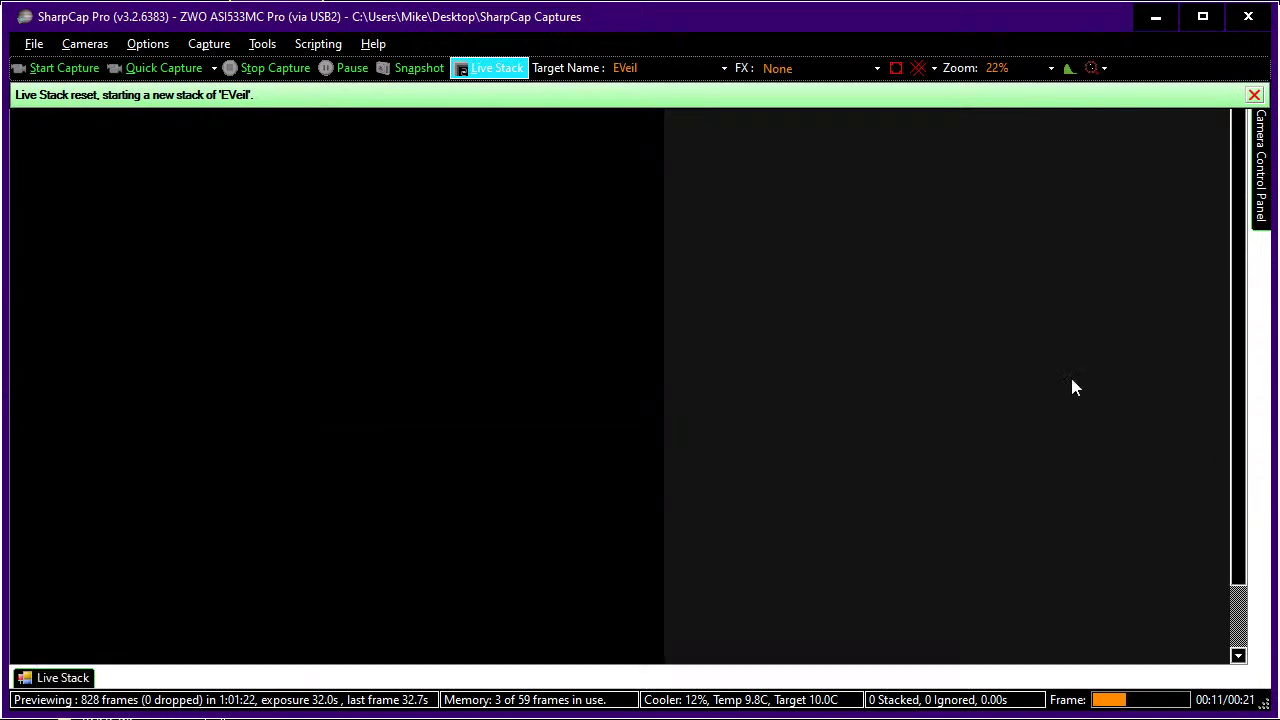
{"action": "double_click", "coordinate": [965, 322]}
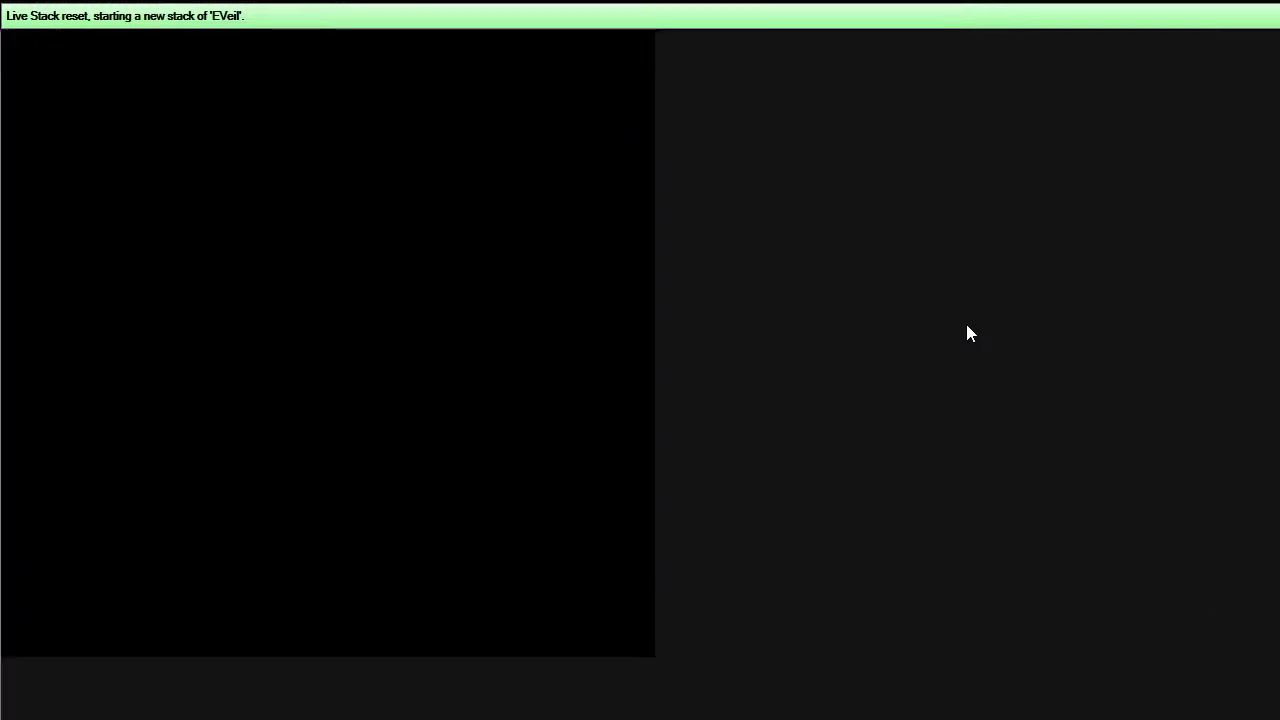
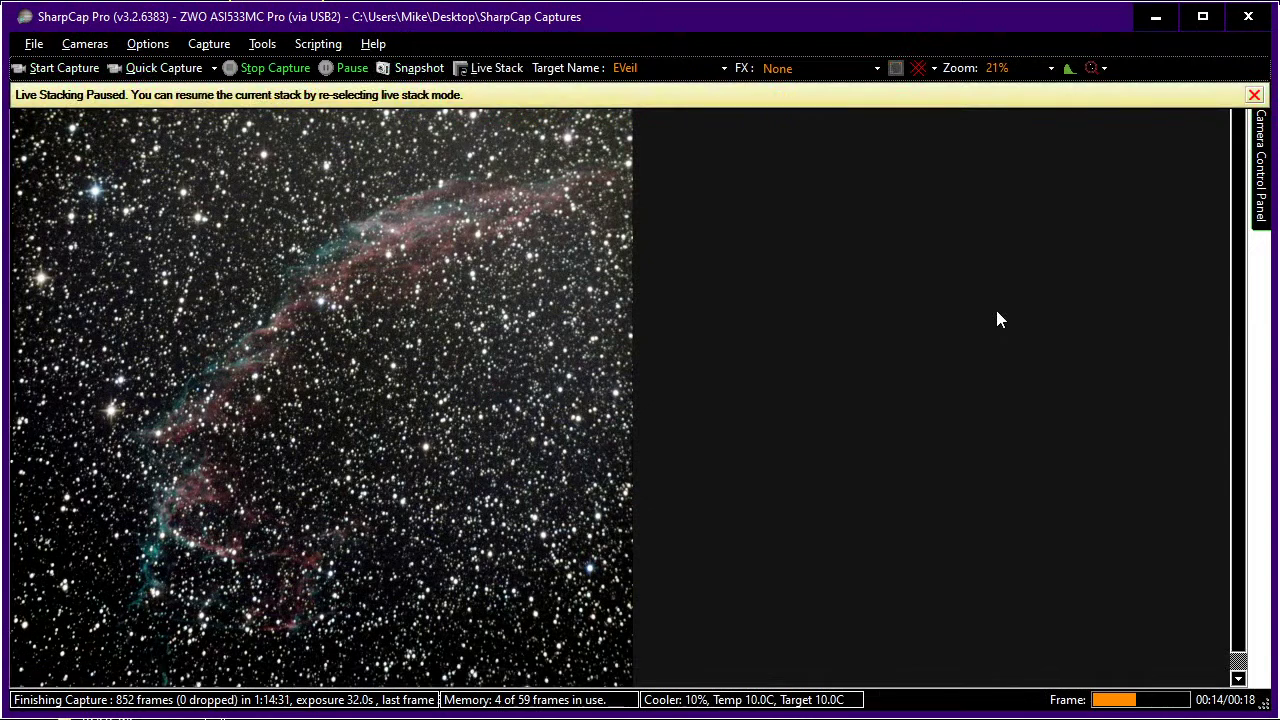
Set the camera exposure back to 1000 ms and switch to Stellarium
{"action": "left_click", "coordinate": [1264, 178]}
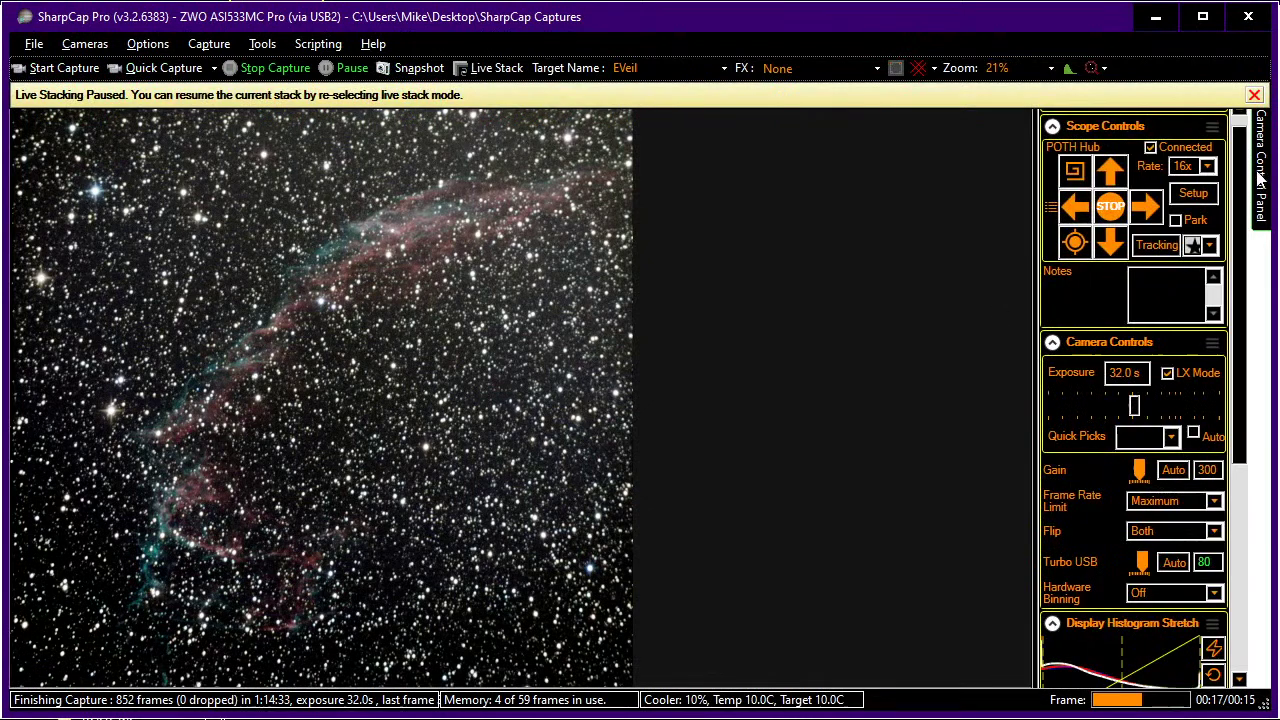
{"action": "left_click", "coordinate": [1063, 405]}
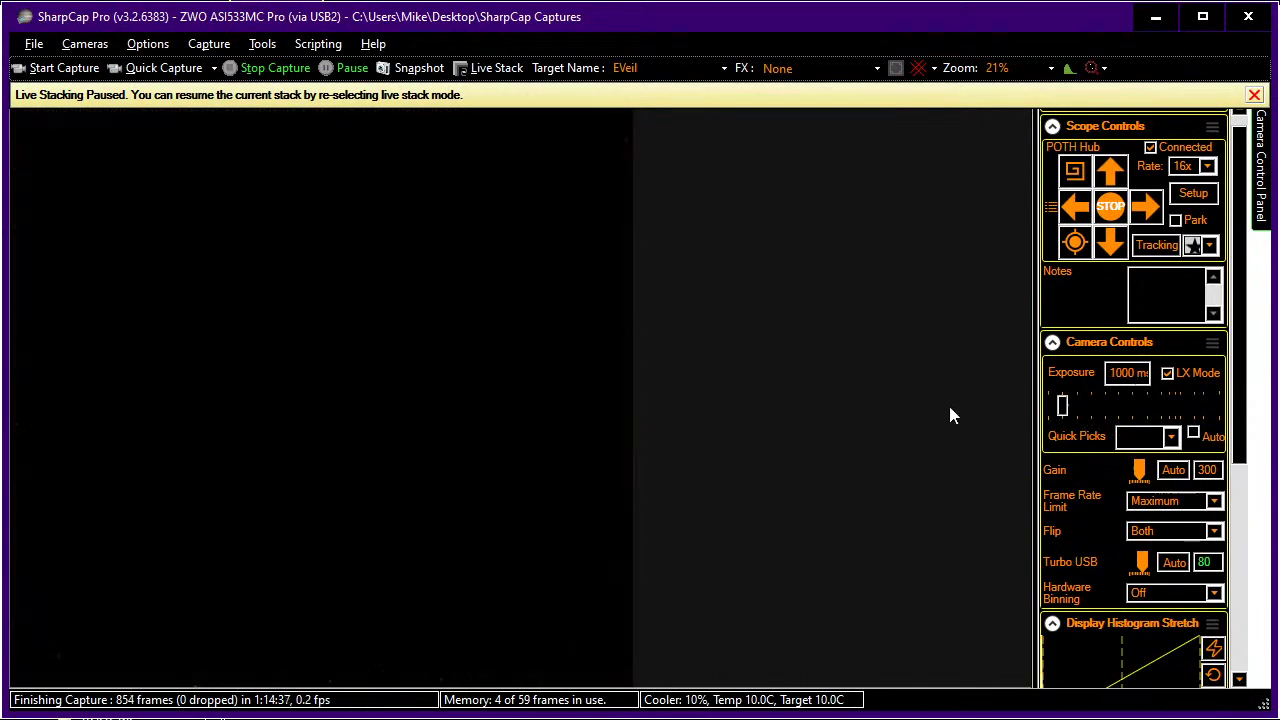
{"action": "key", "text": "alt+Tab"}
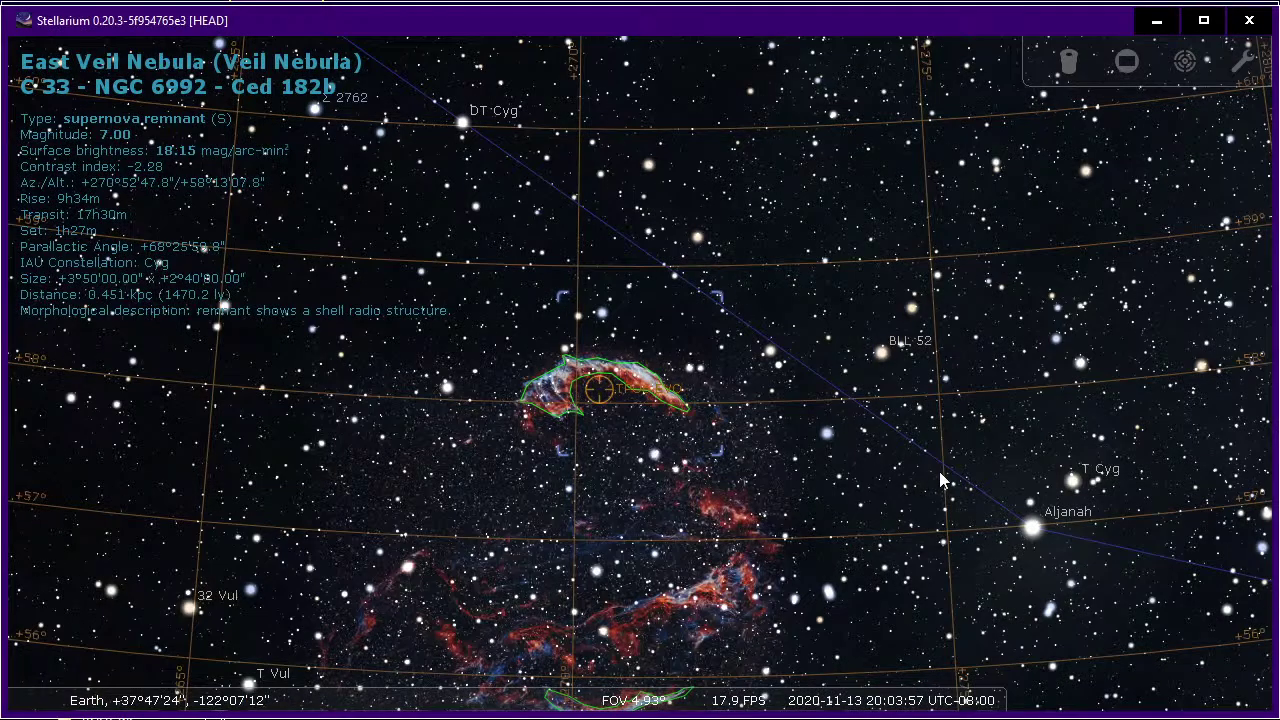
Select the Pegasus Cluster (M 15) near Enif and slew the telescope to it
{"action": "scroll", "coordinate": [921, 481], "scroll_direction": "down", "scroll_amount": 5}
{"action": "scroll", "coordinate": [921, 485], "scroll_direction": "down", "scroll_amount": 5}
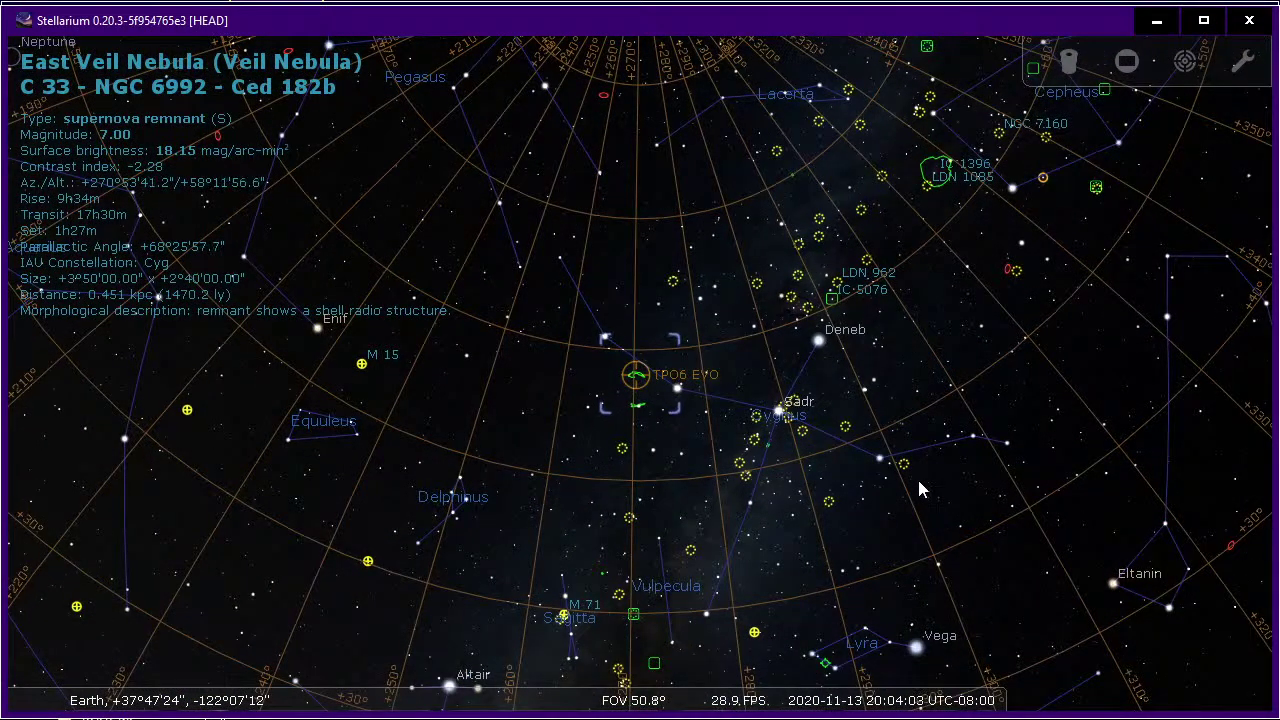
{"action": "left_click_drag", "start_coordinate": [598, 313], "coordinate": [785, 305]}
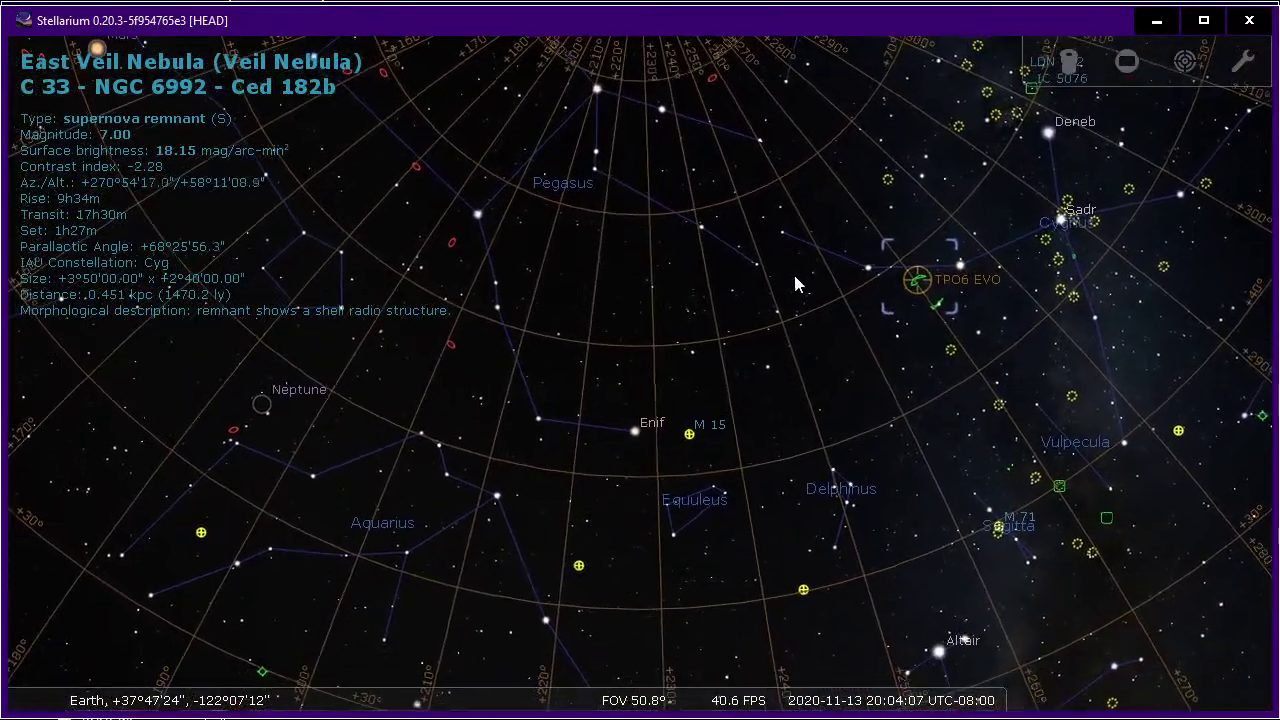
{"action": "left_click", "coordinate": [797, 272]}
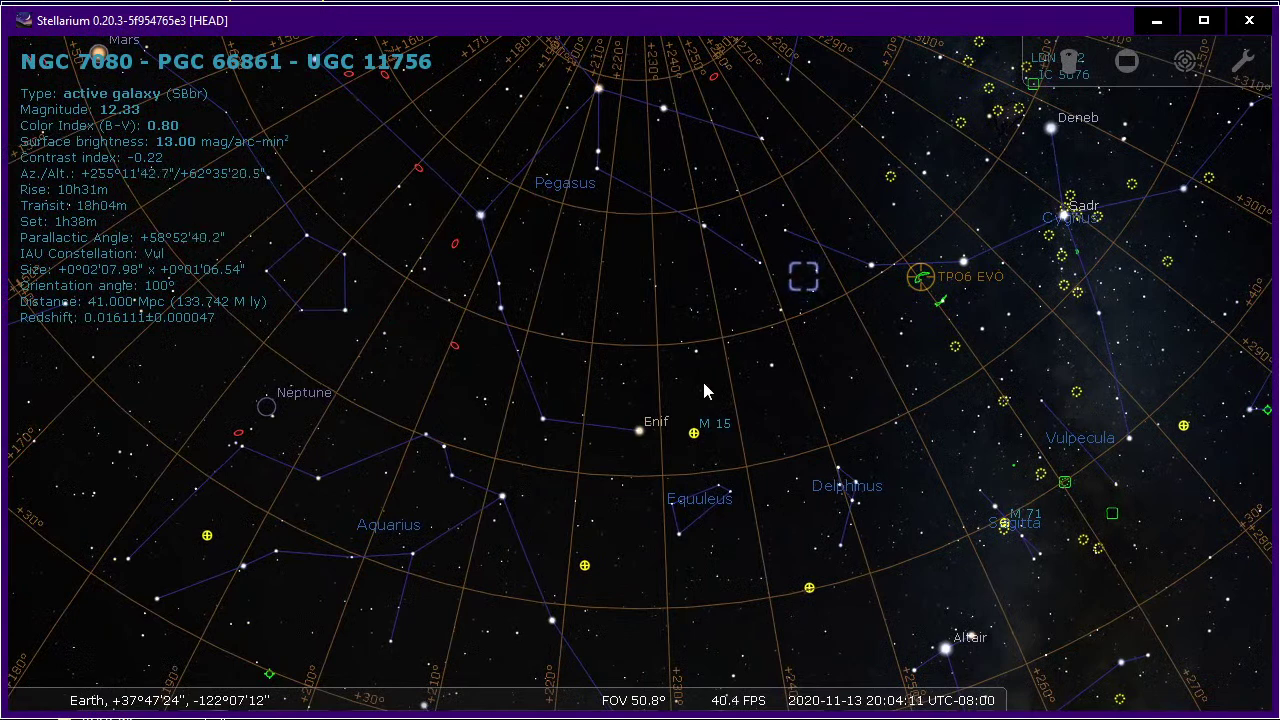
{"action": "left_click", "coordinate": [695, 436]}
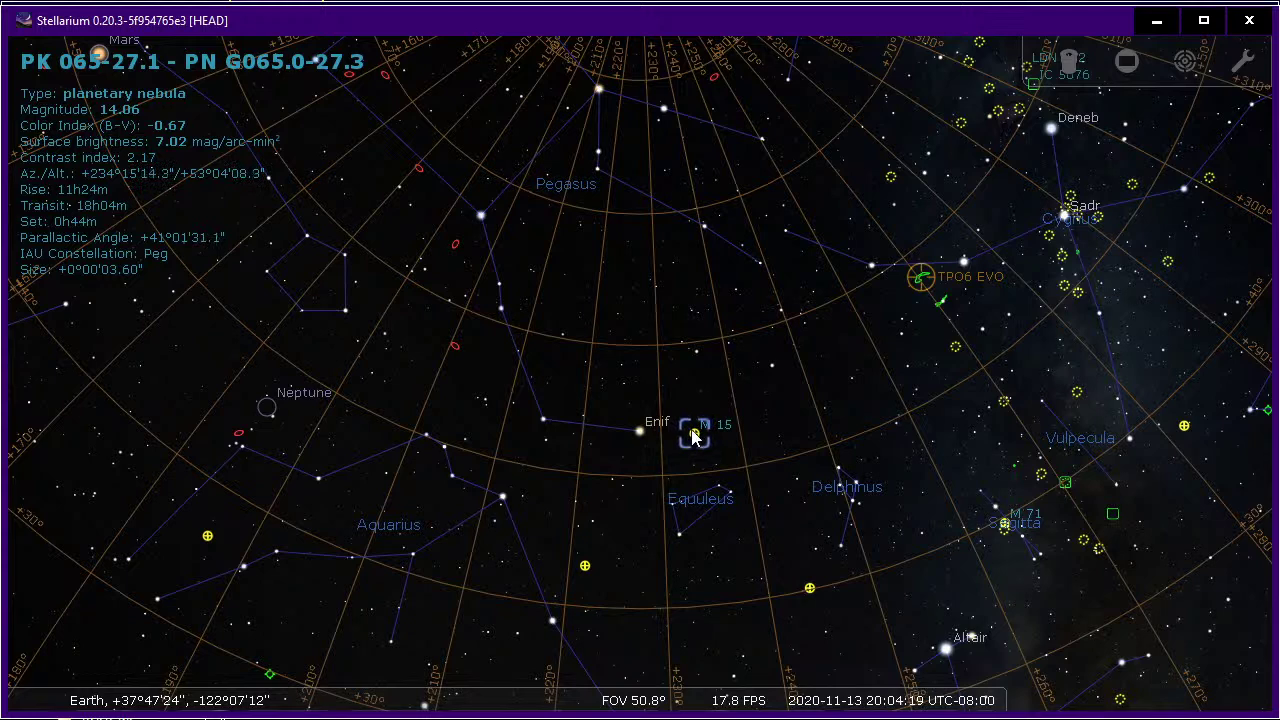
{"action": "left_click", "coordinate": [697, 445]}
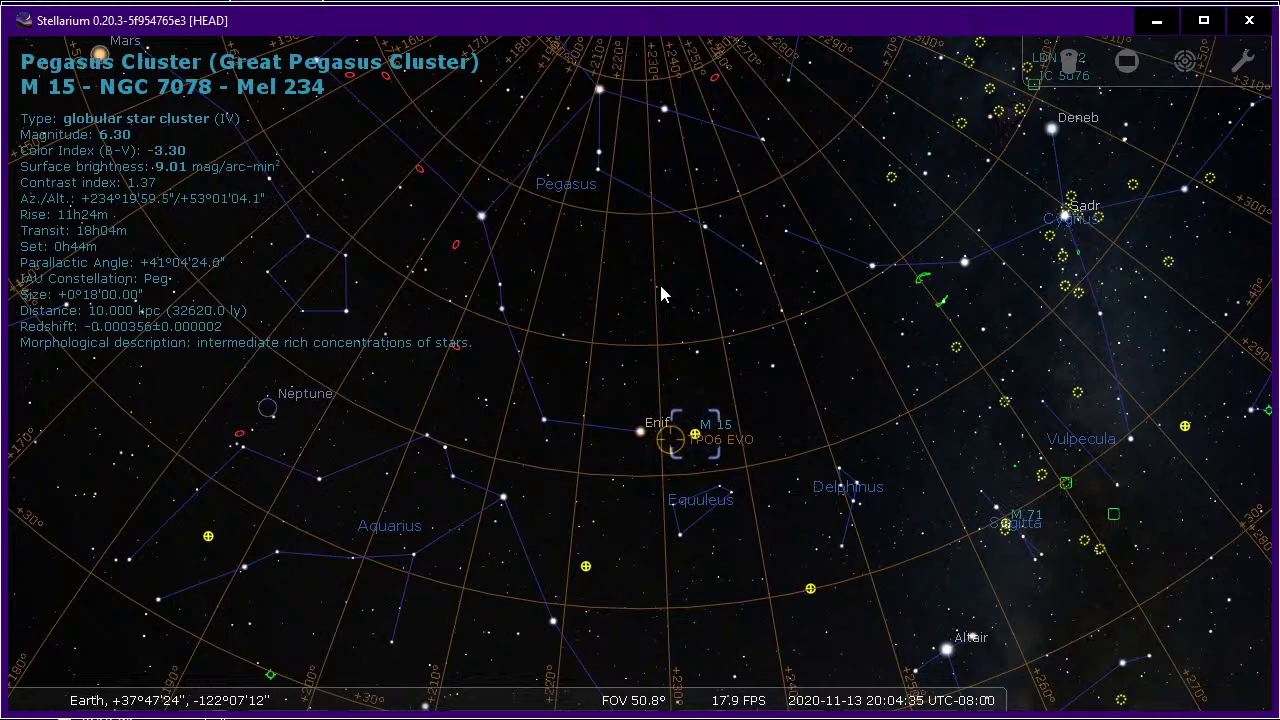
Return to SharpCap, check the cluster with an auto-stretched display histogram, and set the camera exposure to 4 s
{"action": "key", "text": "alt+Tab"}
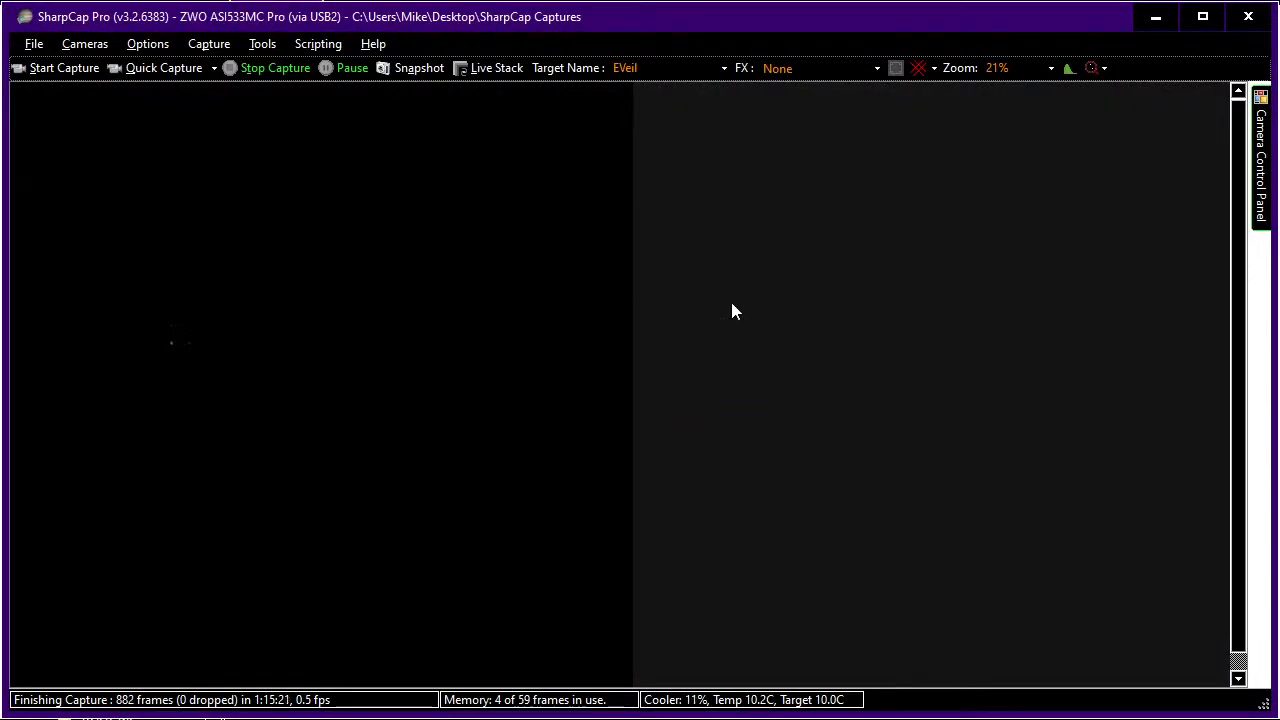
{"action": "mouse_move", "coordinate": [1264, 152]}
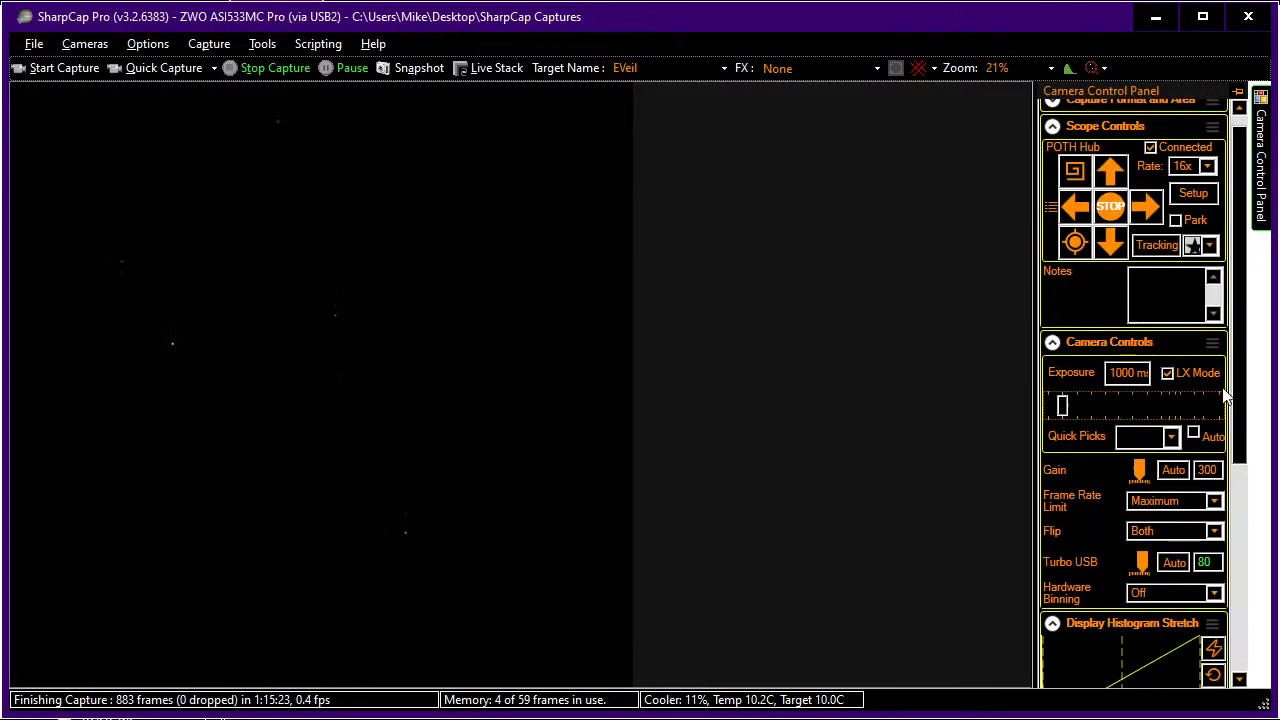
{"action": "left_click", "coordinate": [1213, 650]}
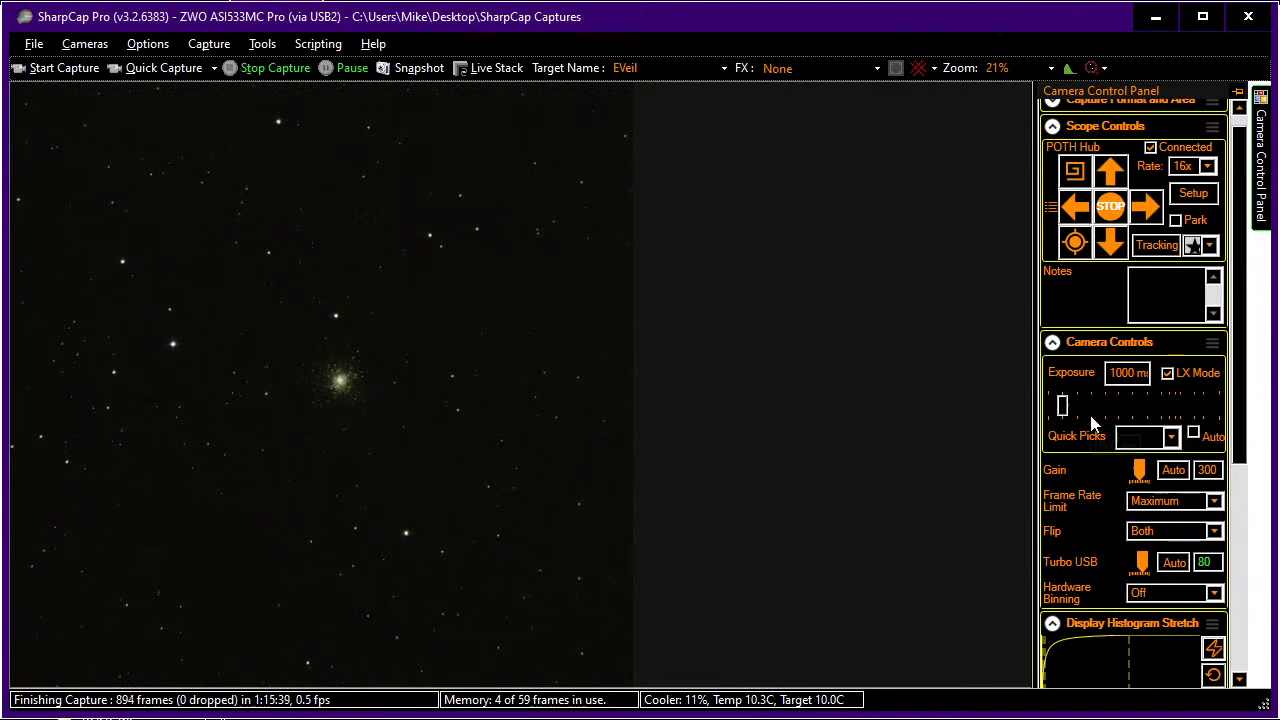
{"action": "left_click", "coordinate": [1120, 398]}
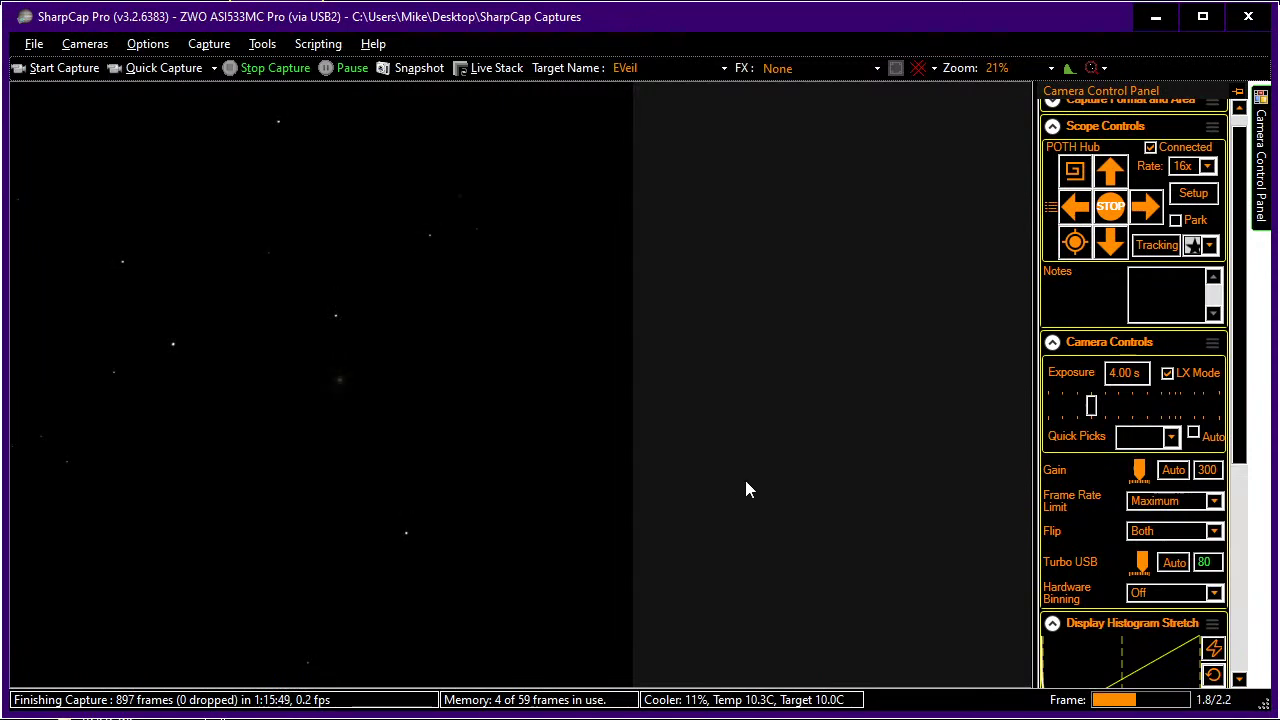
Load the 25-frame 10.0C dark from the 4.0s gain_300 folder for dark subtraction, and set the target name to M15
{"action": "scroll", "coordinate": [1105, 550], "scroll_direction": "down", "scroll_amount": 3}
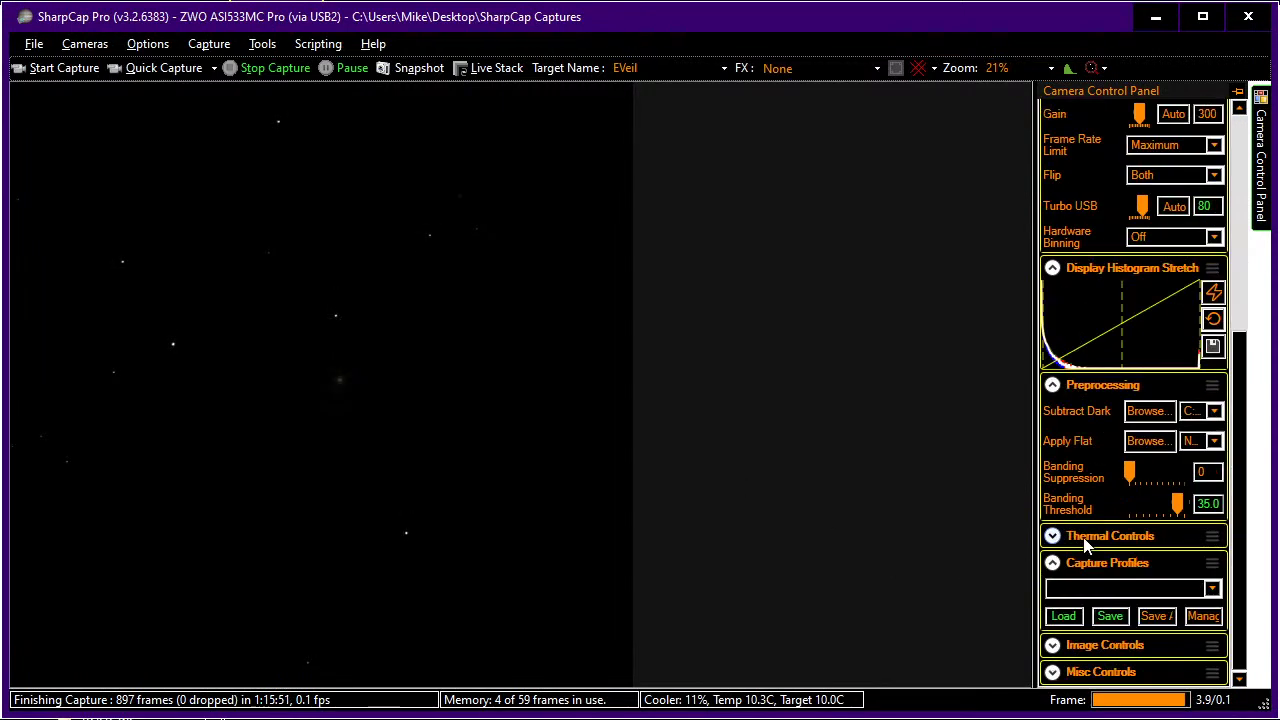
{"action": "left_click", "coordinate": [1161, 413]}
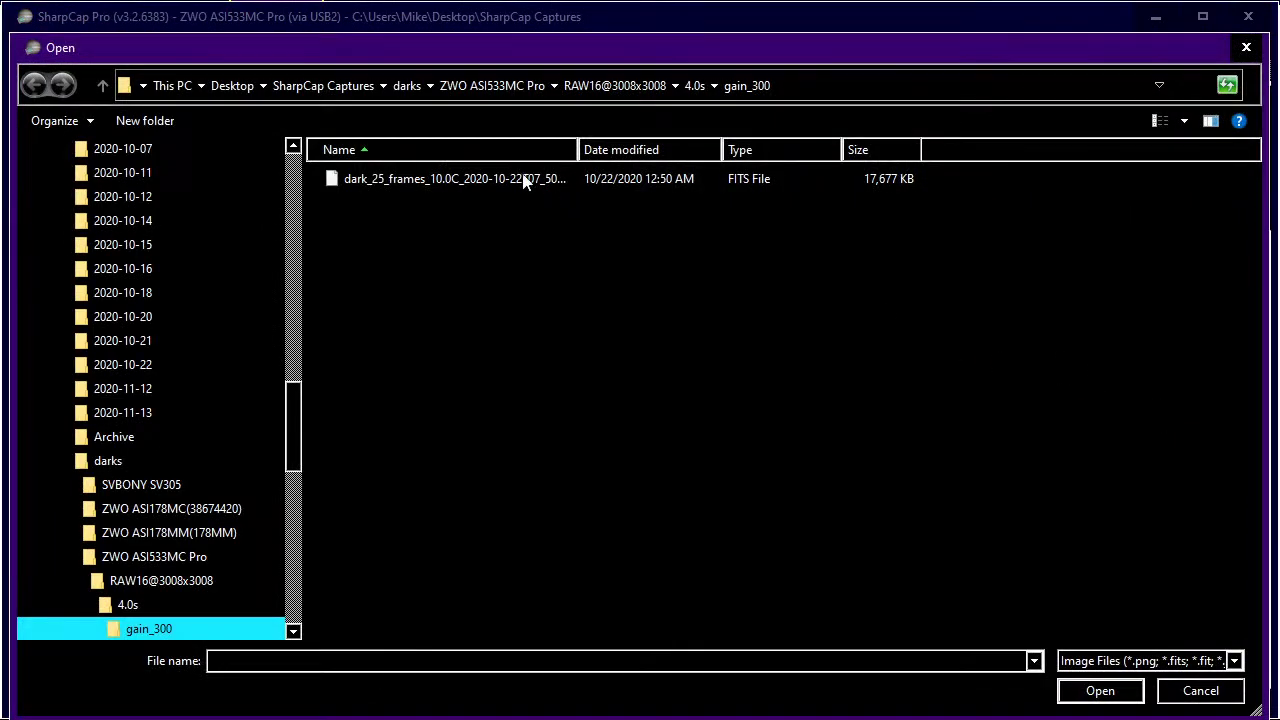
{"action": "double_click", "coordinate": [523, 178]}
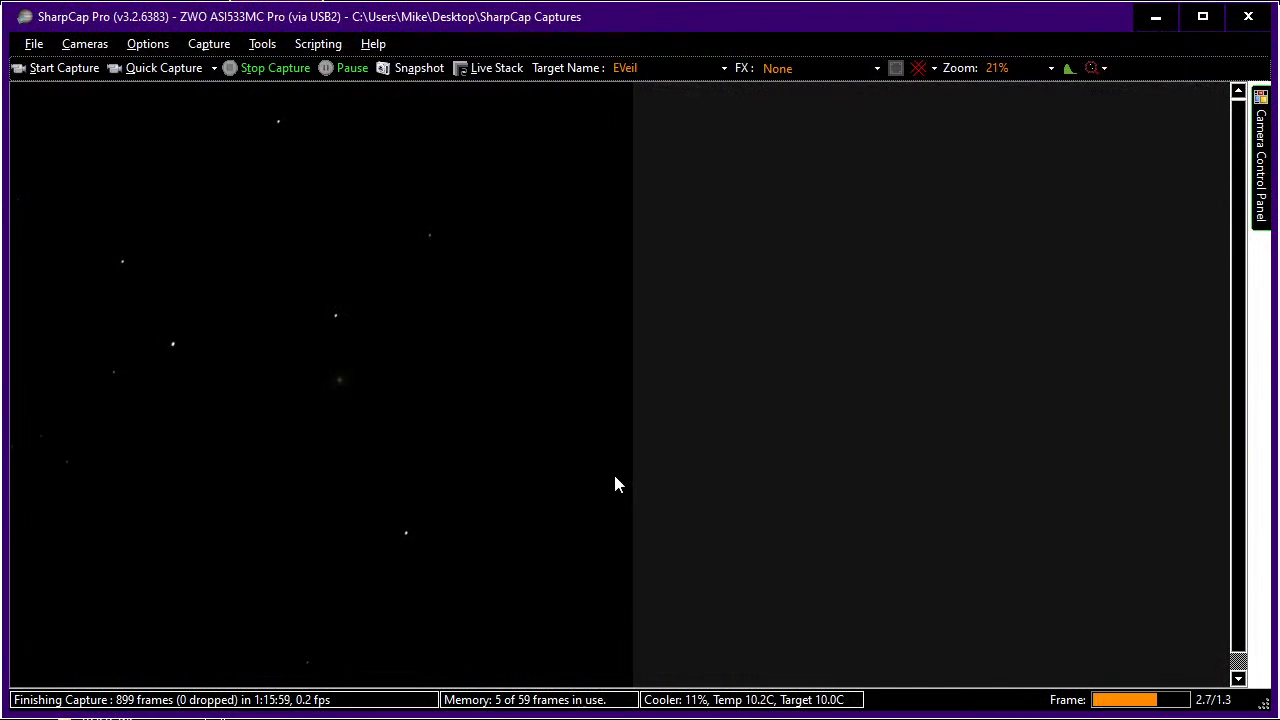
{"action": "left_click", "coordinate": [662, 68]}
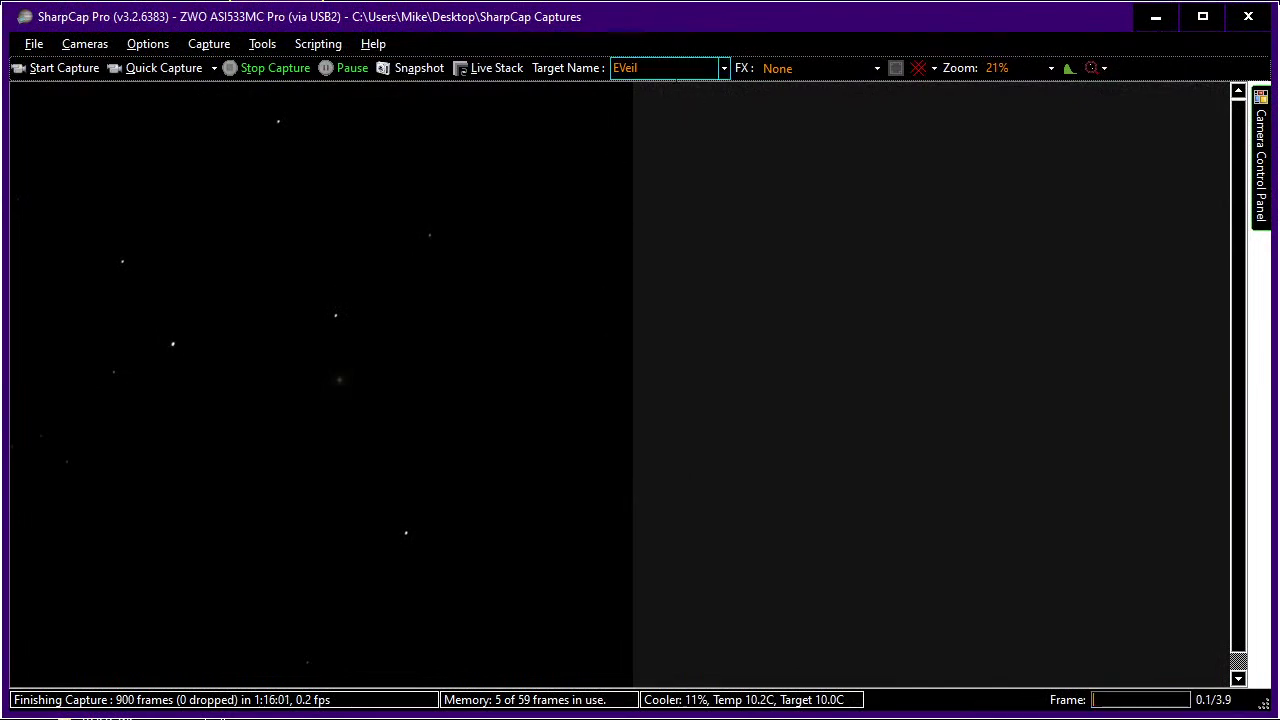
{"action": "type", "text": "M15"}
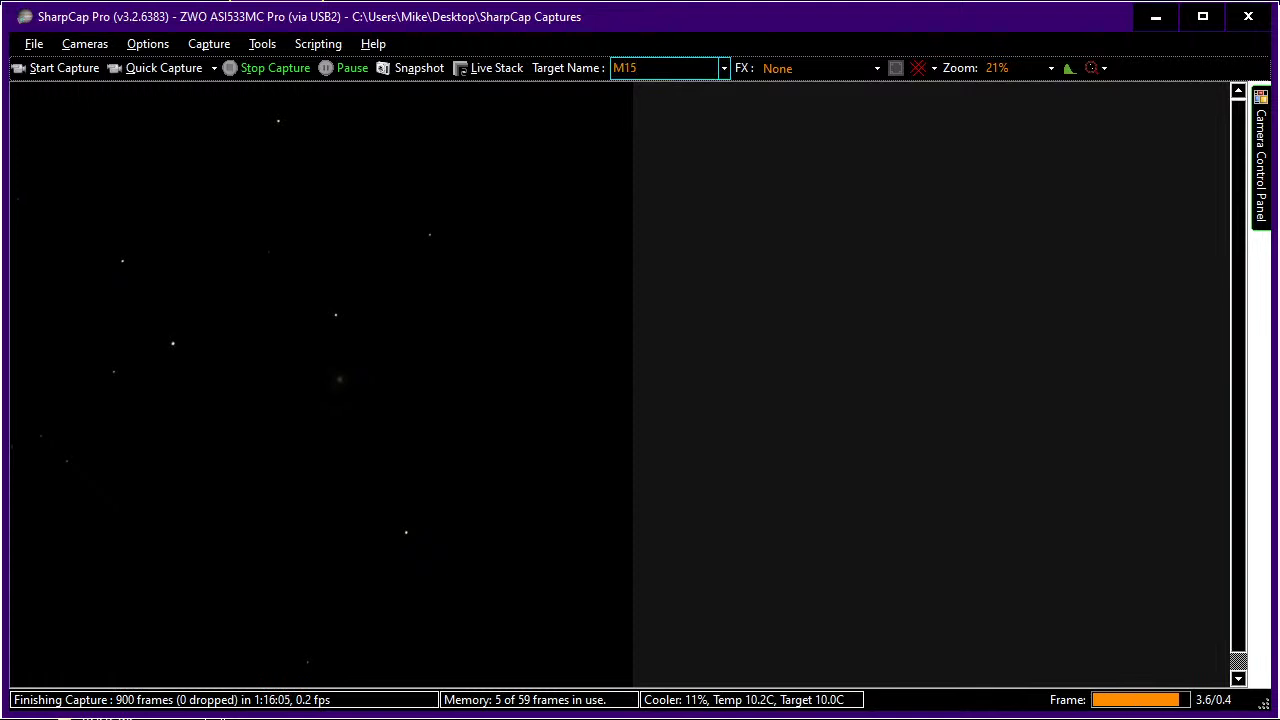
Enable live stacking, clear the old stack to start a new one for M15, and review the camera settings
{"action": "left_click", "coordinate": [812, 68]}
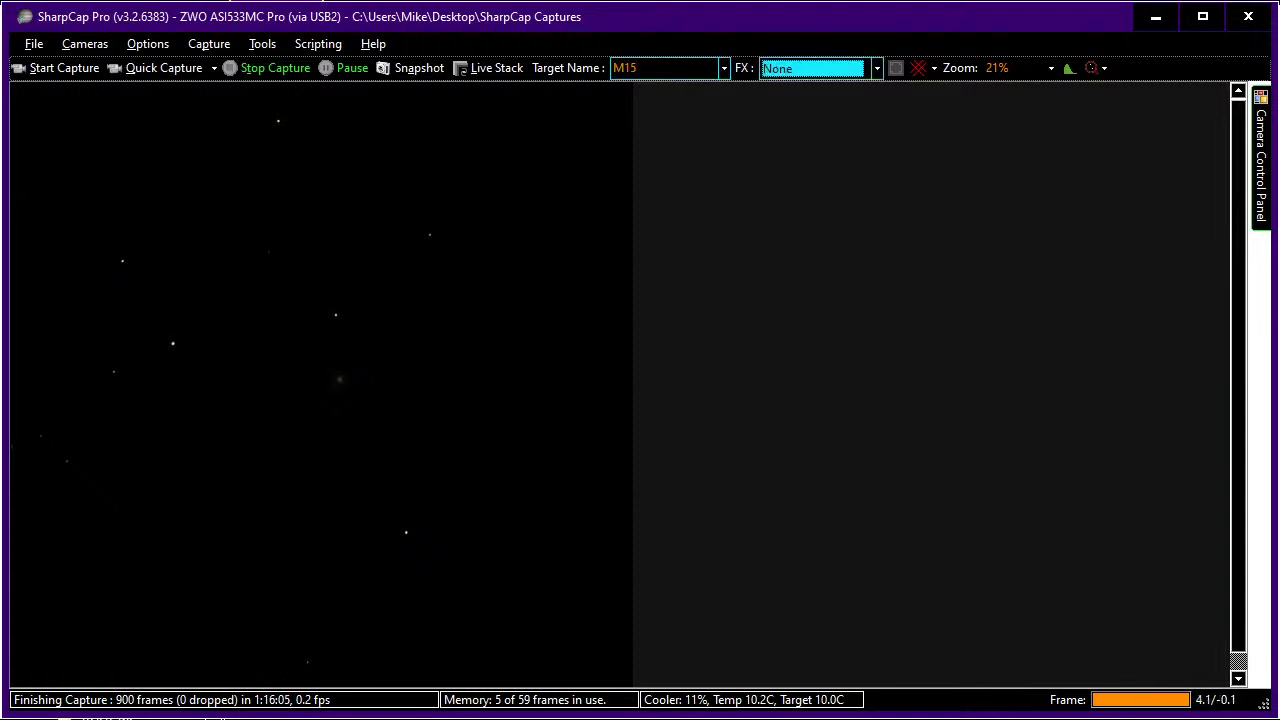
{"action": "left_click", "coordinate": [490, 68]}
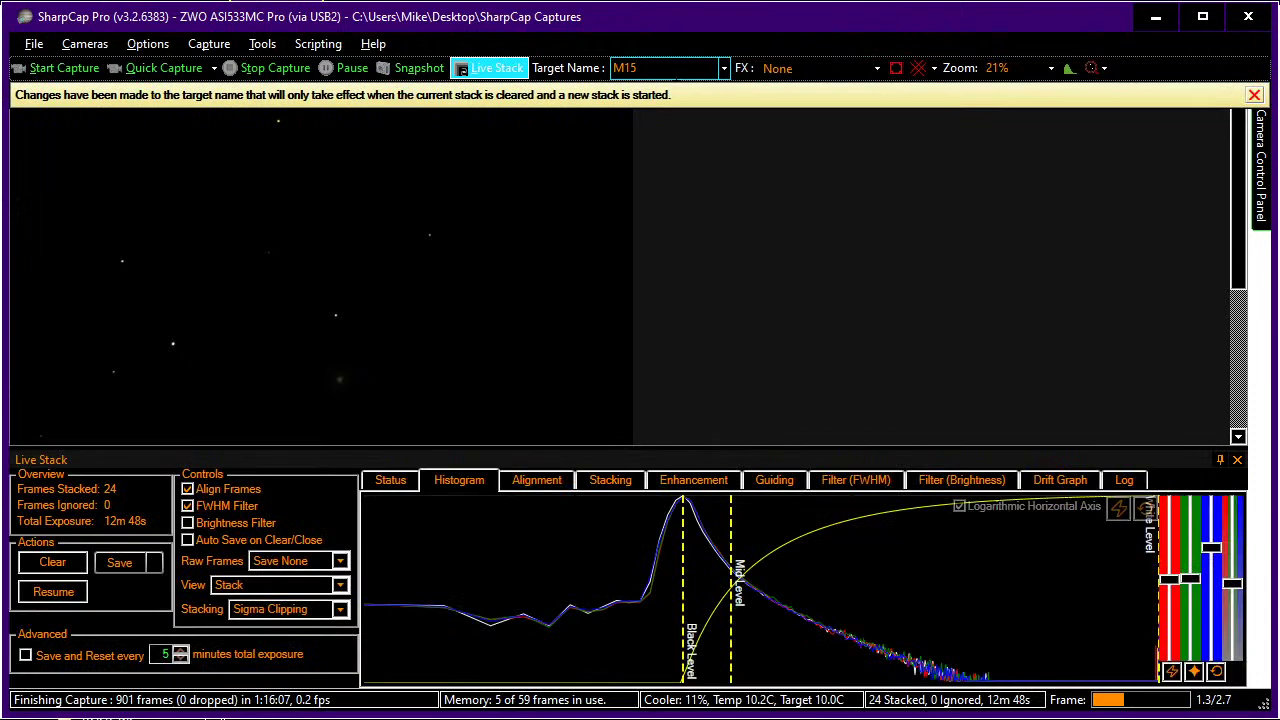
{"action": "left_click", "coordinate": [36, 566]}
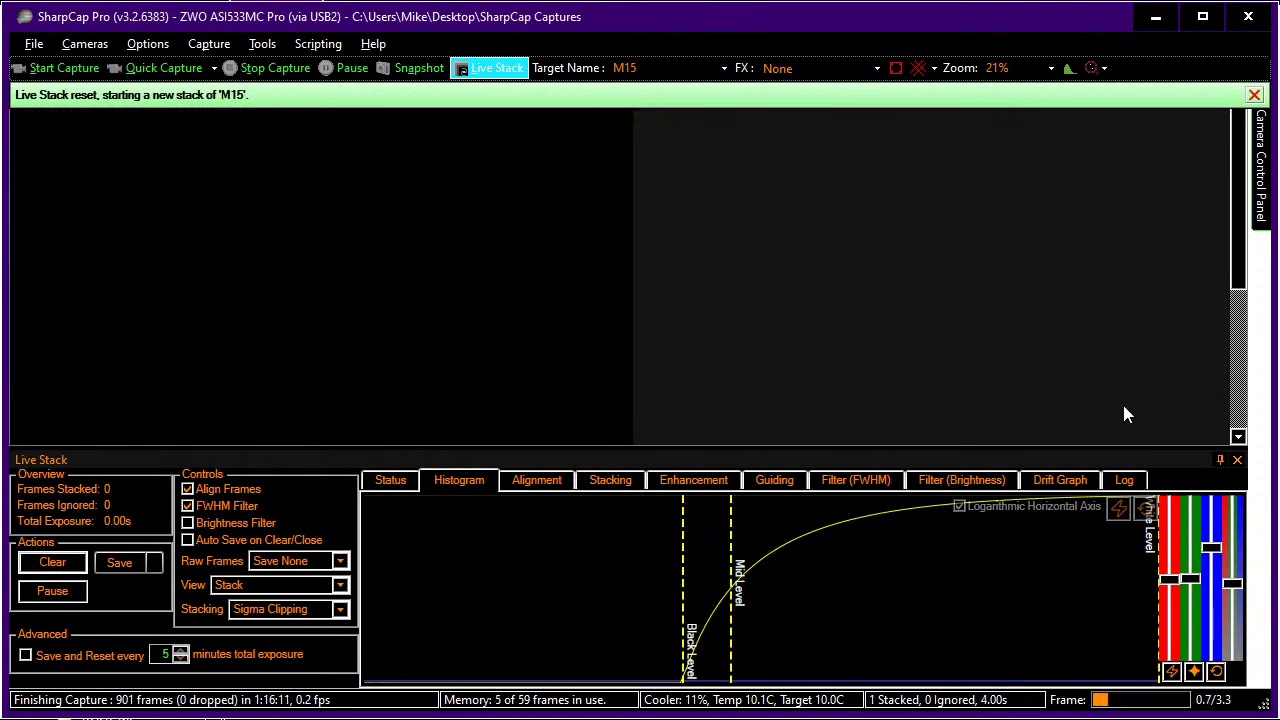
{"action": "left_click", "coordinate": [1220, 459]}
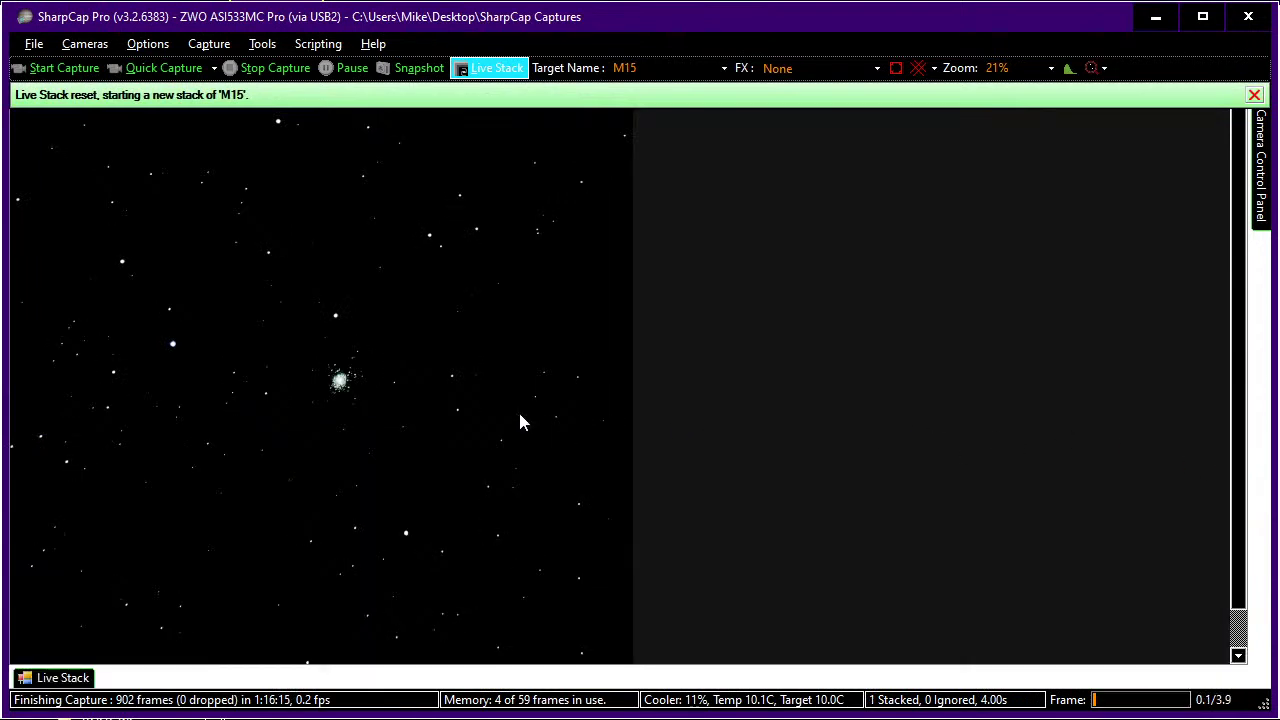
{"action": "mouse_move", "coordinate": [1262, 165]}
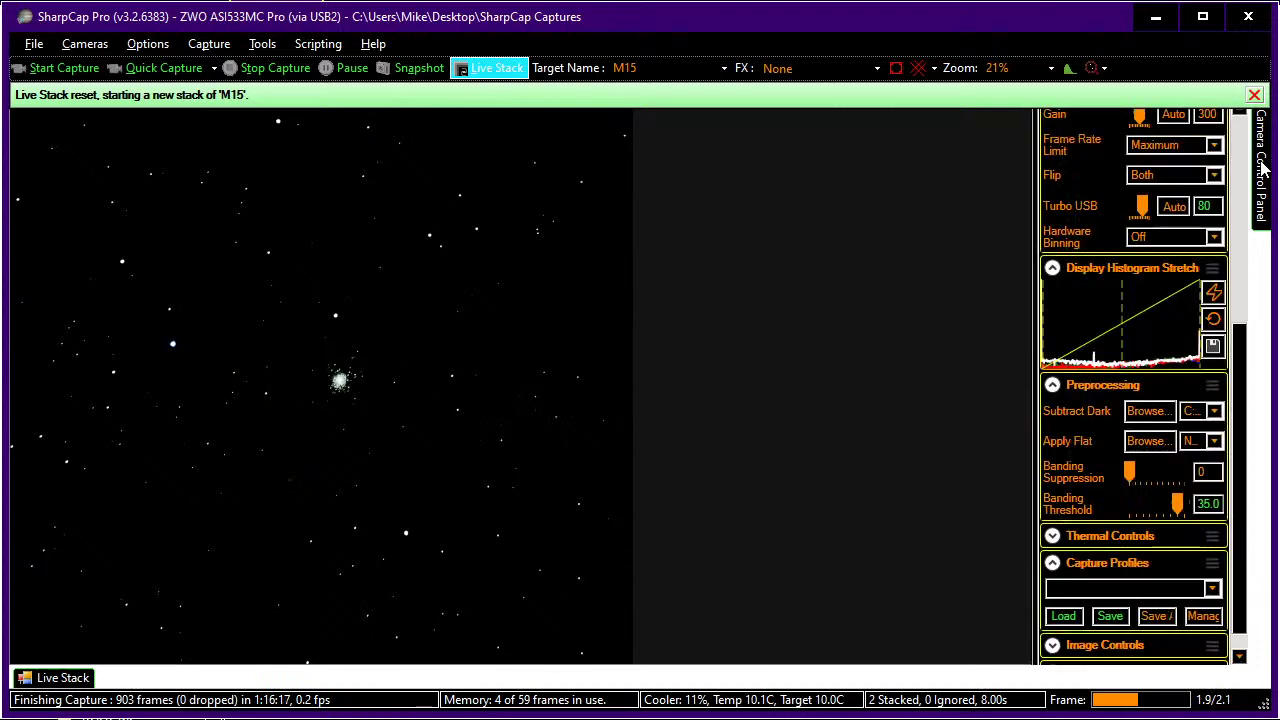
{"action": "scroll", "coordinate": [1176, 566], "scroll_direction": "up", "scroll_amount": 2}
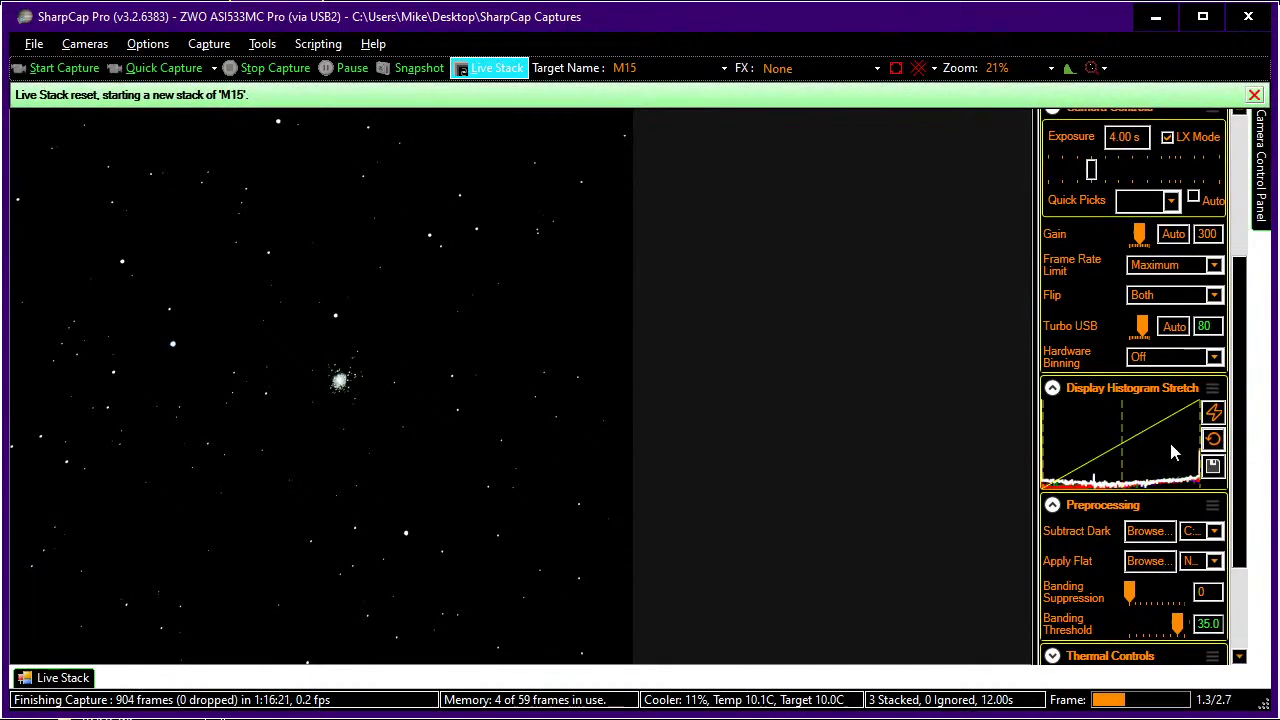
{"action": "scroll", "coordinate": [1176, 450], "scroll_direction": "up", "scroll_amount": 4}
{"action": "scroll", "coordinate": [1174, 452], "scroll_direction": "down", "scroll_amount": 4}
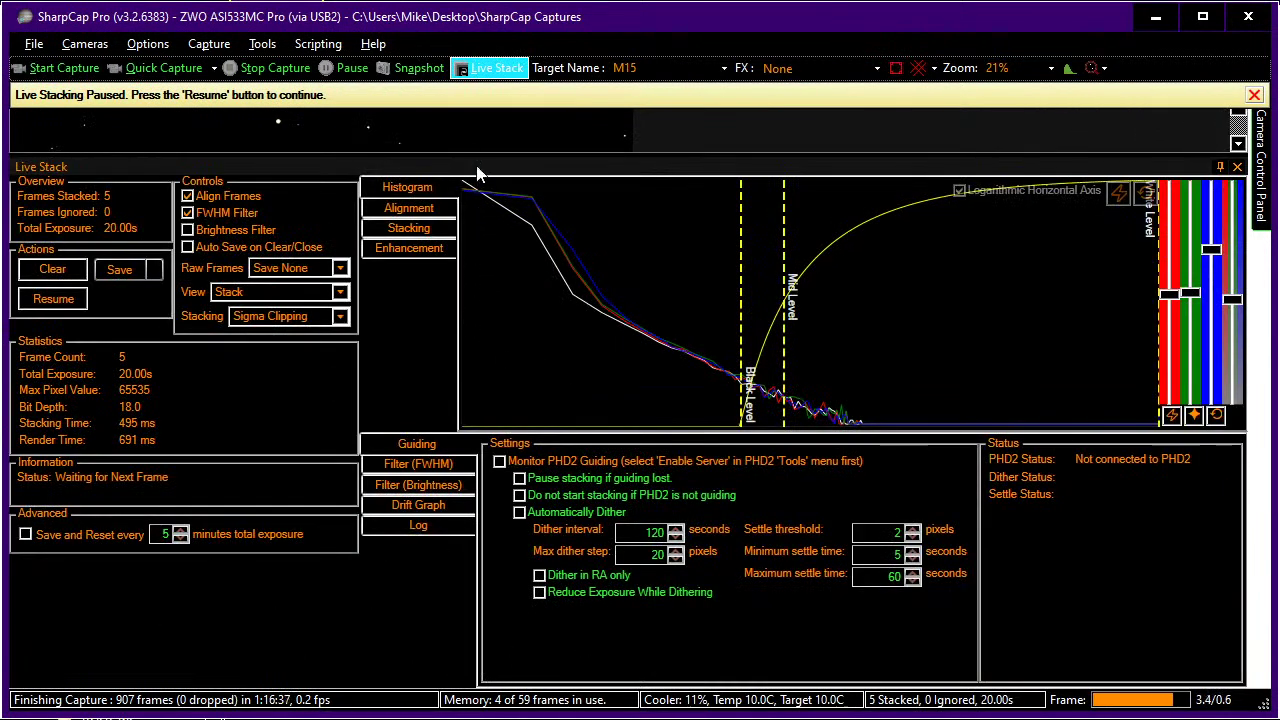
Shrink the Live Stack panel, restart the M15 stack, and reset its histogram stretch and colour balance
{"action": "left_click_drag", "start_coordinate": [479, 157], "coordinate": [487, 473]}
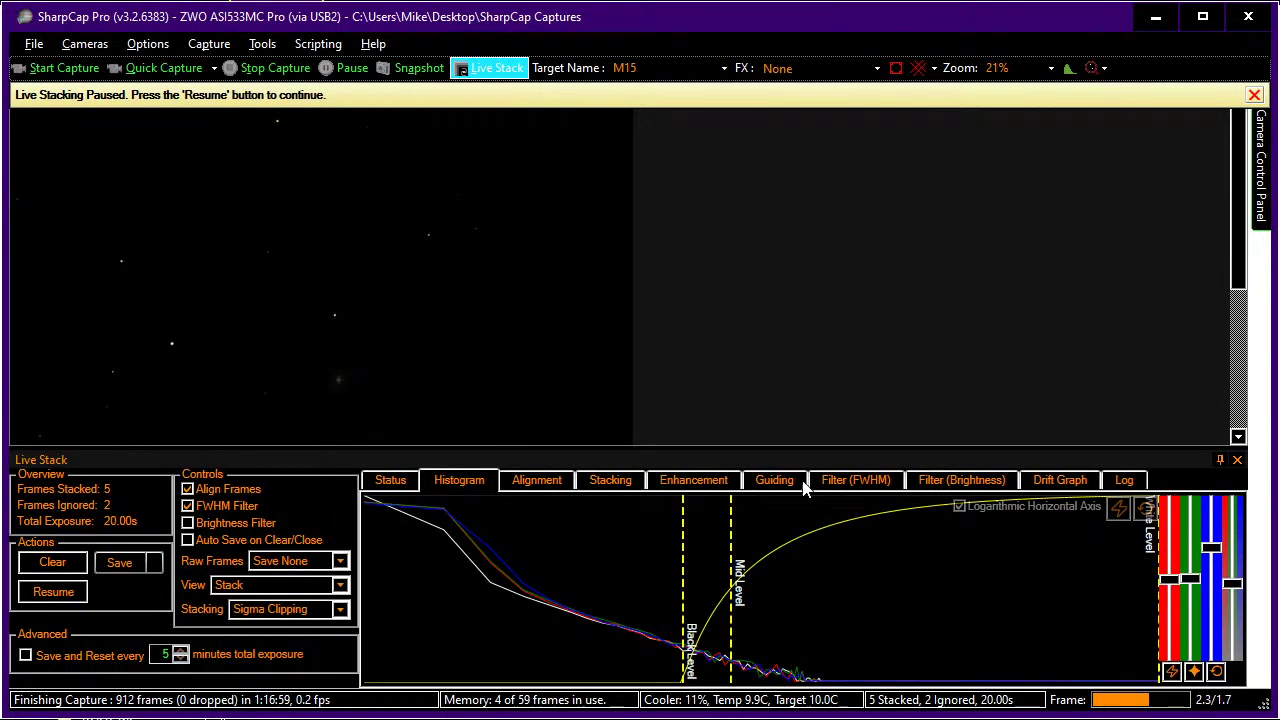
{"action": "left_click", "coordinate": [70, 564]}
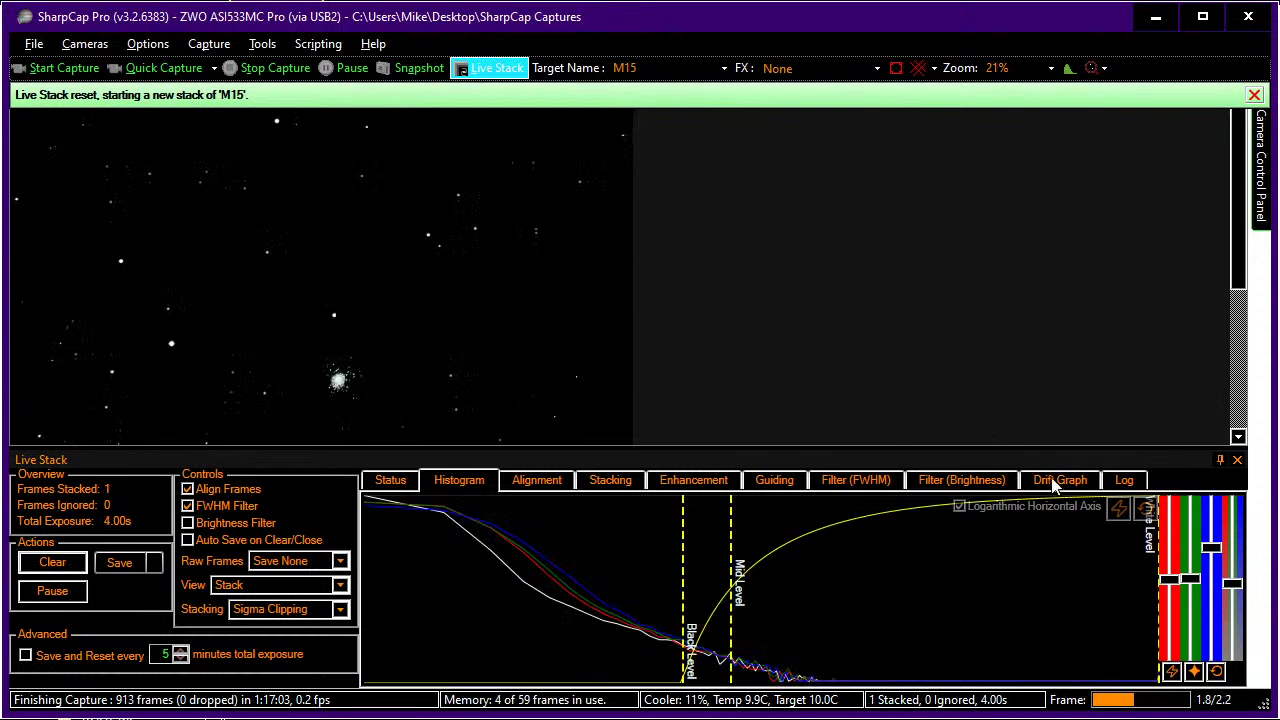
{"action": "left_click", "coordinate": [1143, 508]}
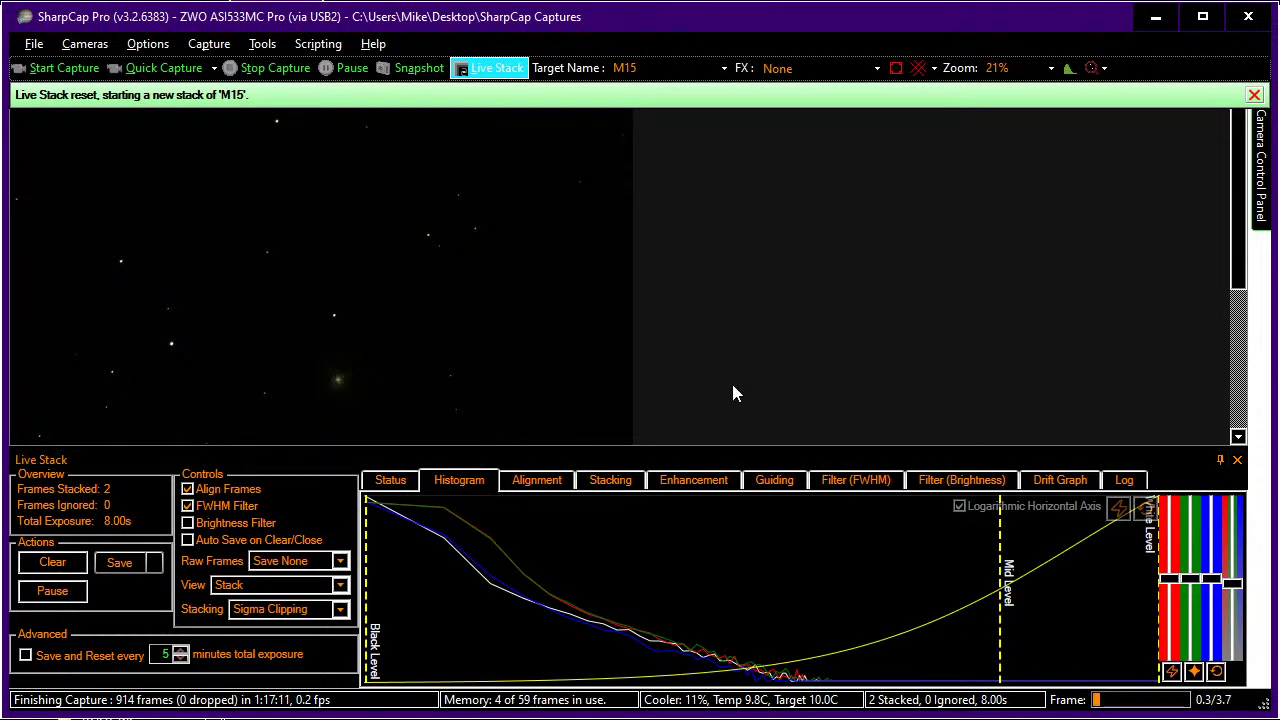
{"action": "left_click", "coordinate": [1220, 460]}
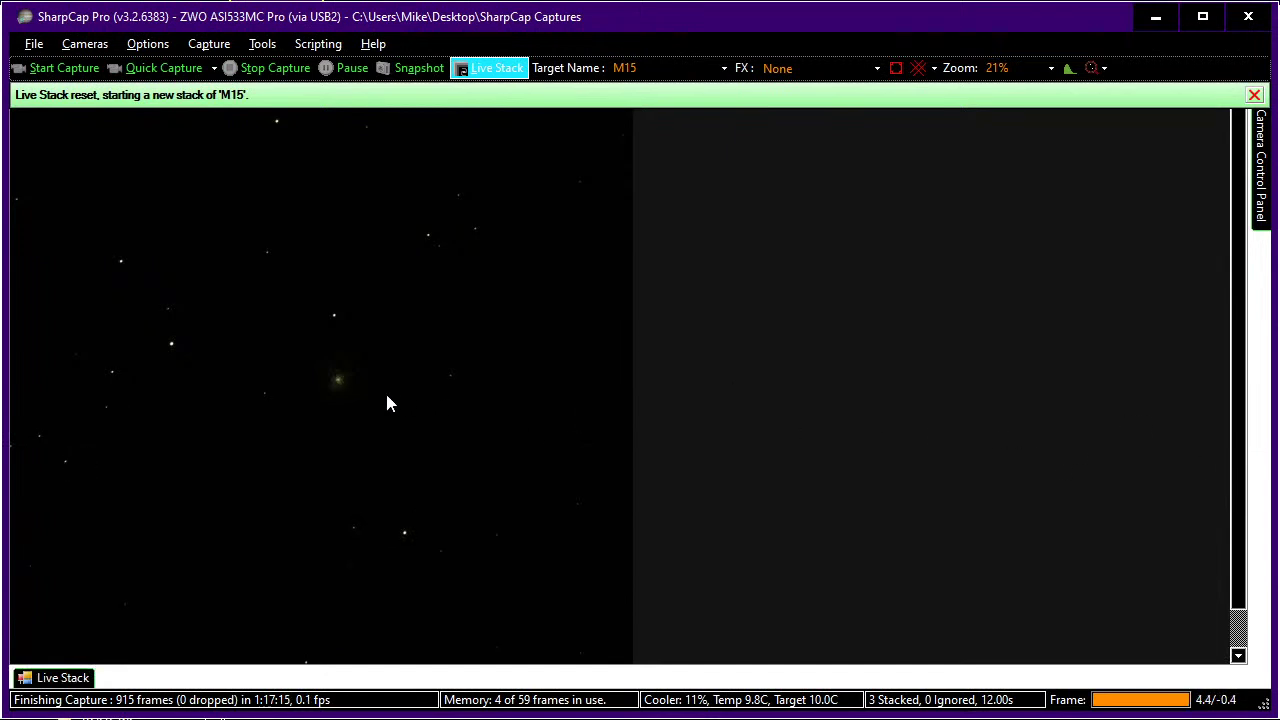
Examine the stacked M15 cluster up close and in the full frame
{"action": "scroll", "coordinate": [388, 397], "scroll_direction": "up", "scroll_amount": 3}
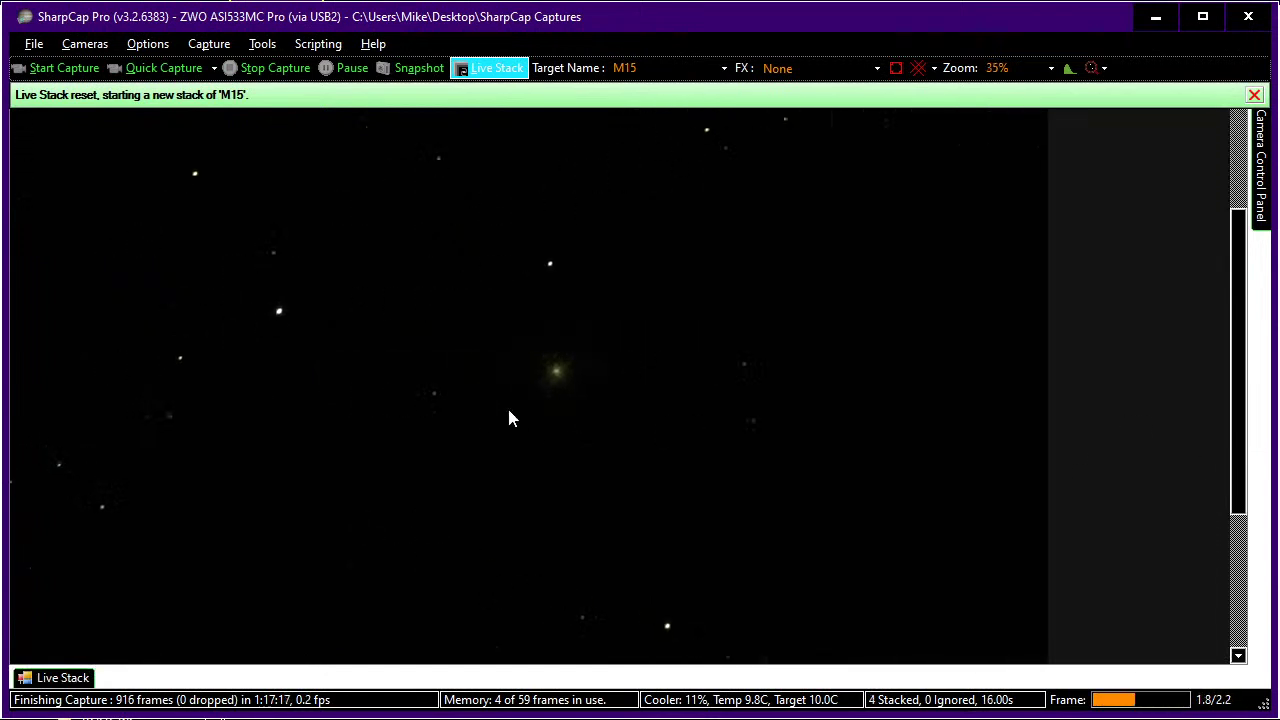
{"action": "scroll", "coordinate": [697, 389], "scroll_direction": "up", "scroll_amount": 3}
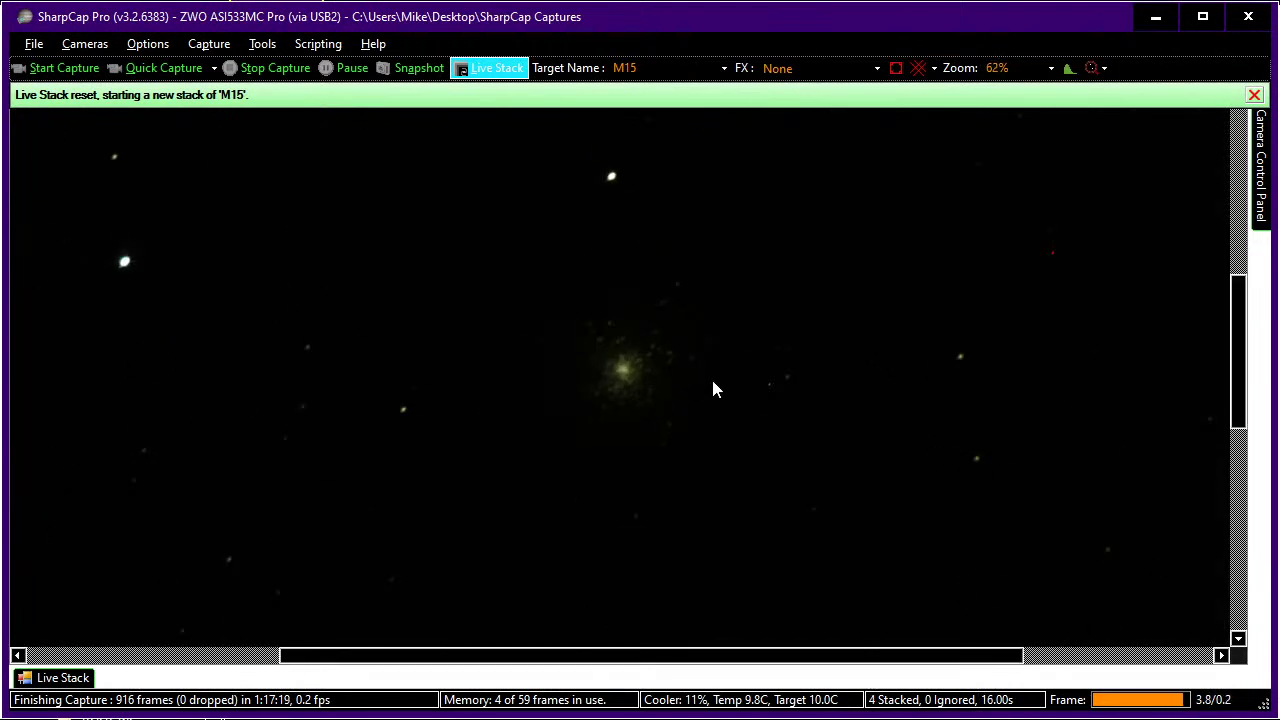
{"action": "scroll", "coordinate": [713, 389], "scroll_direction": "up", "scroll_amount": 1}
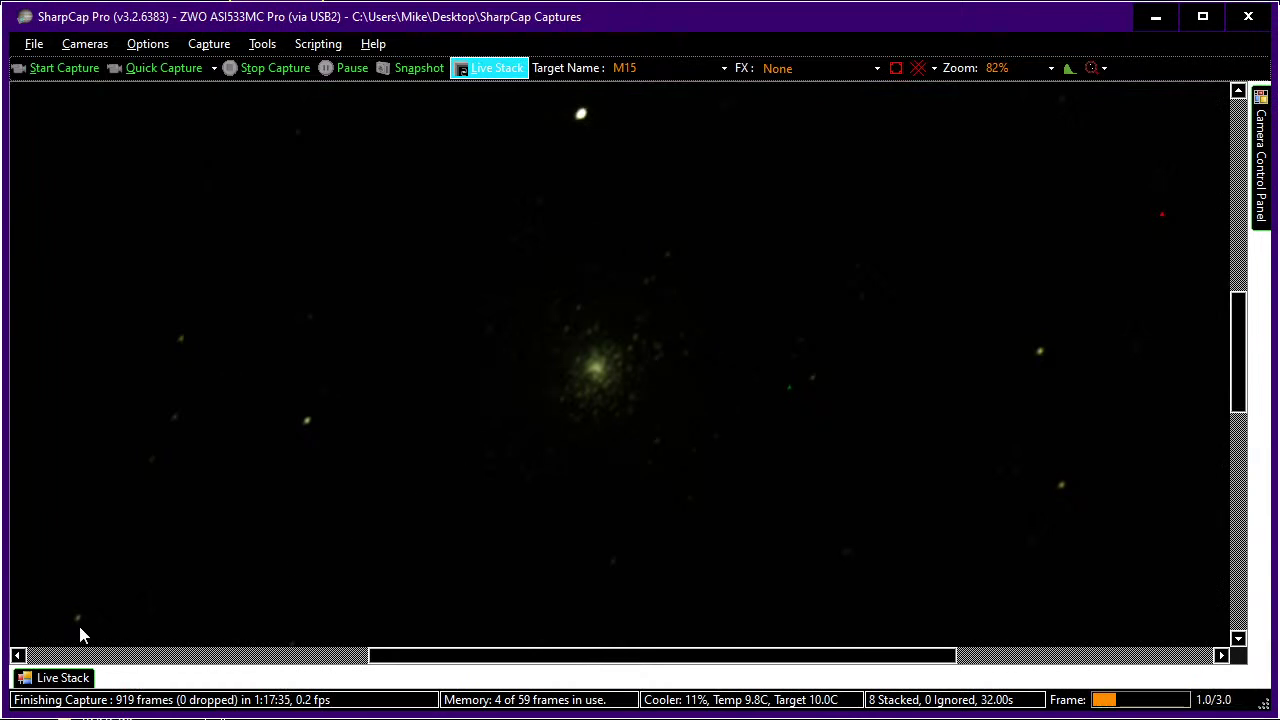
{"action": "left_click", "coordinate": [72, 678]}
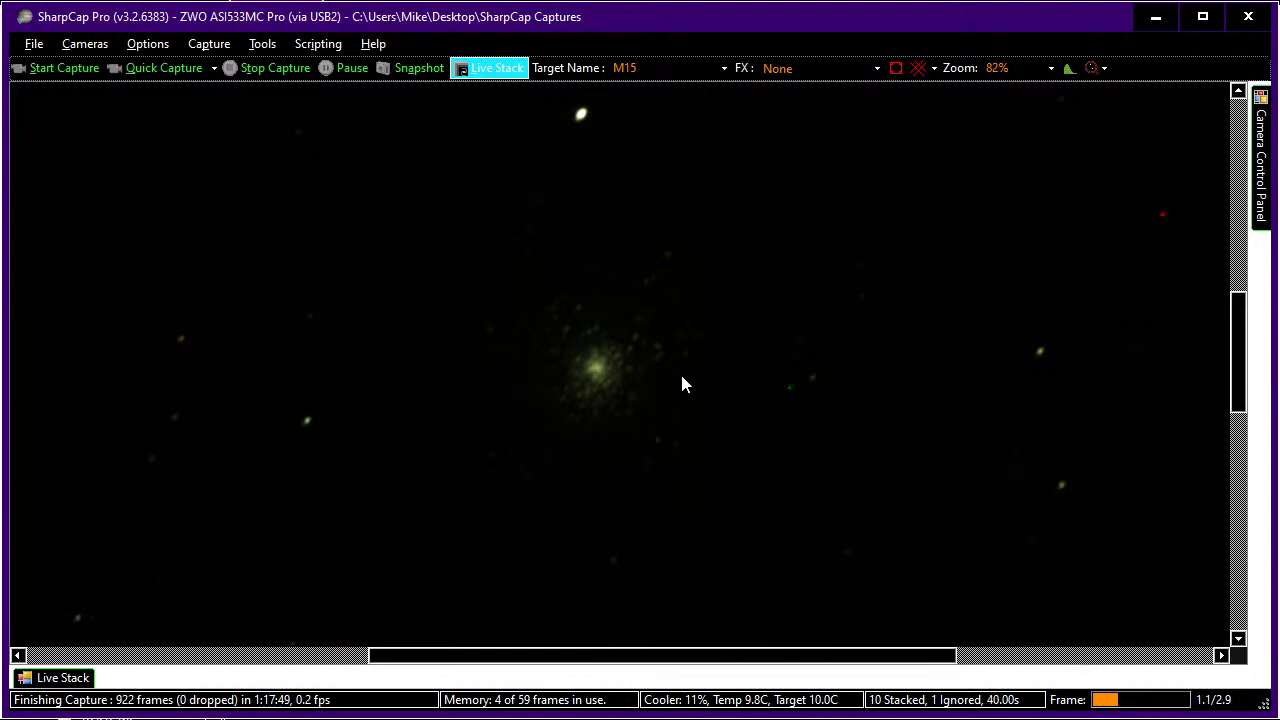
{"action": "scroll", "coordinate": [680, 384], "scroll_direction": "down", "scroll_amount": 3}
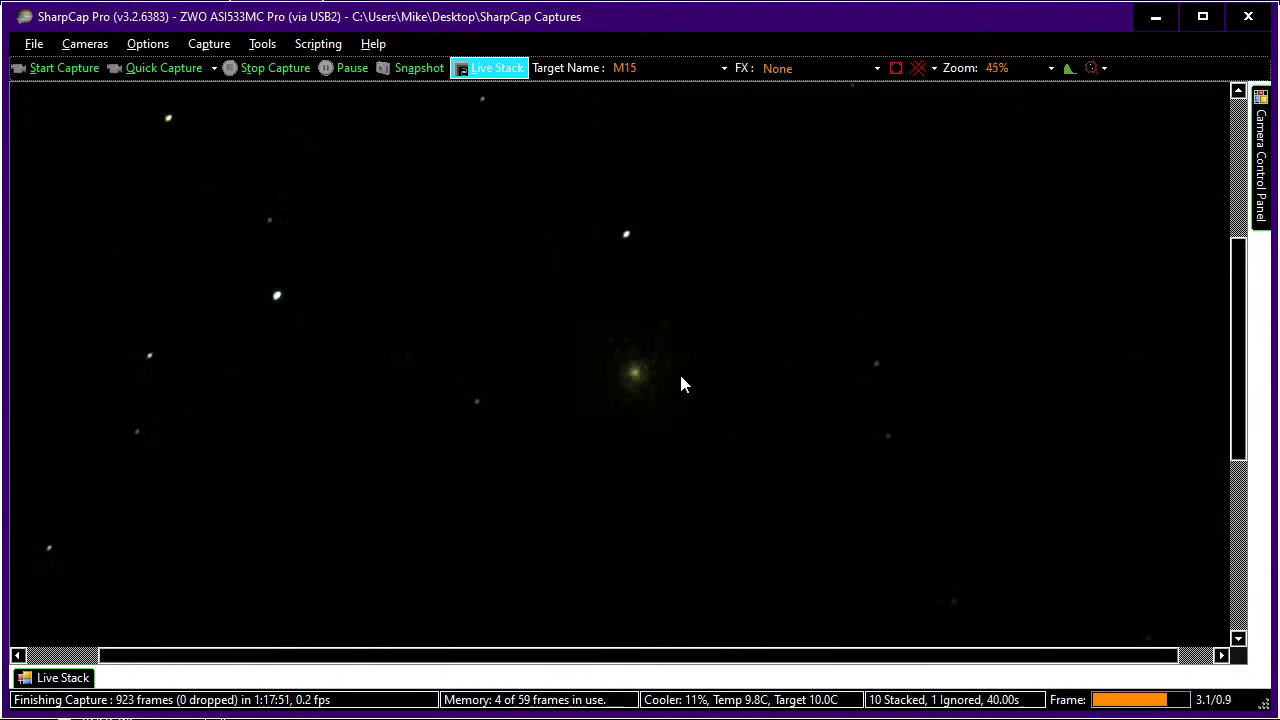
{"action": "scroll", "coordinate": [680, 384], "scroll_direction": "down", "scroll_amount": 2}
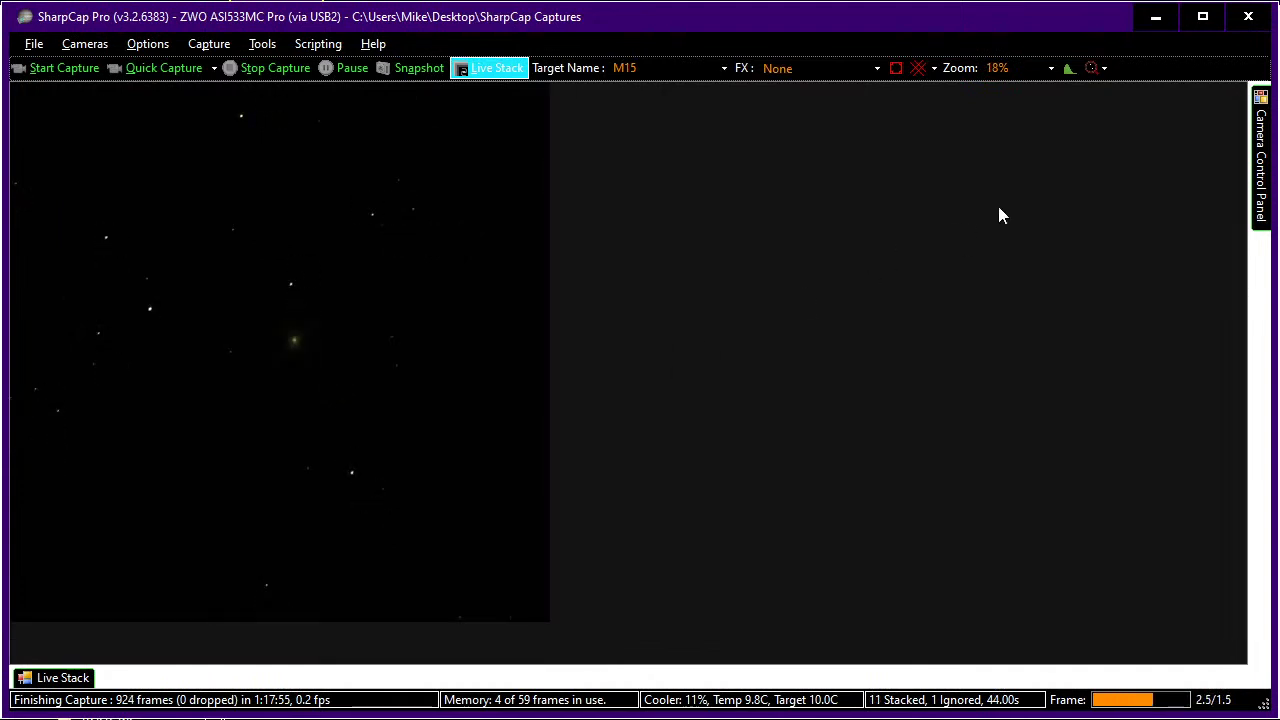
Set the camera exposure to 8 s and load the 25-frame 10.0C dark from the 8.0s gain_300 folder
{"action": "mouse_move", "coordinate": [1261, 170]}
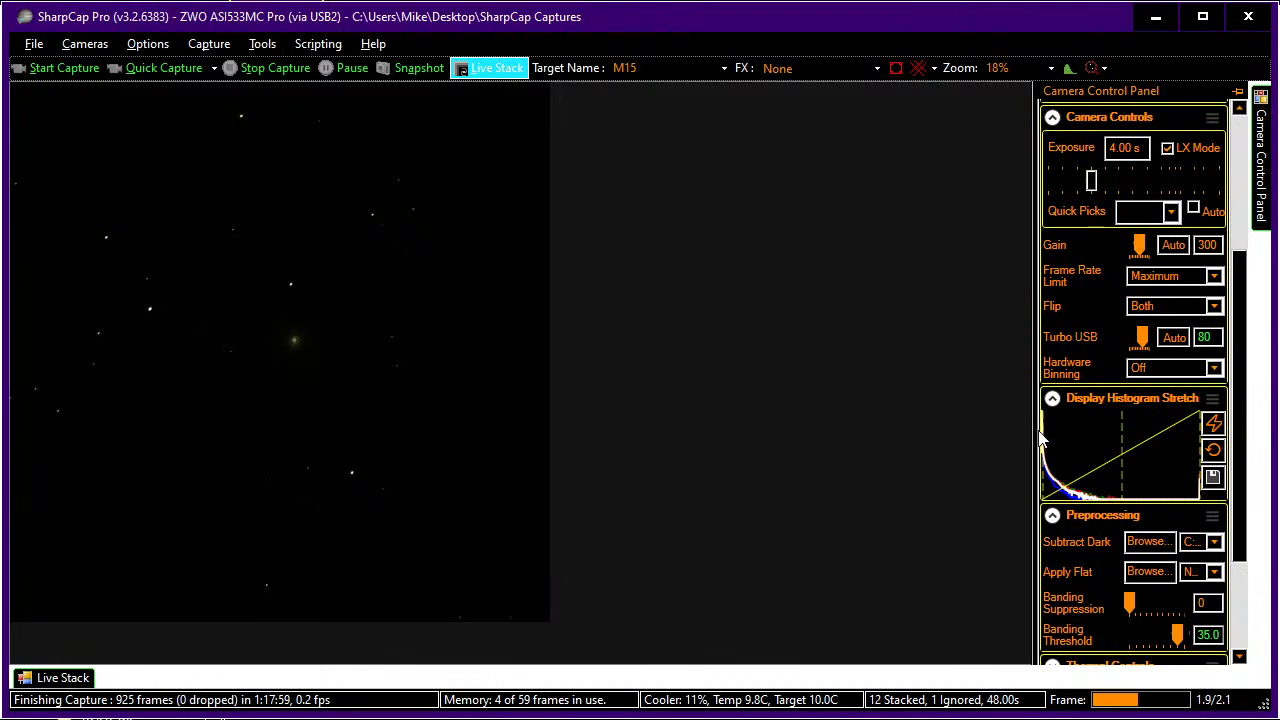
{"action": "scroll", "coordinate": [1055, 320], "scroll_direction": "up", "scroll_amount": 2}
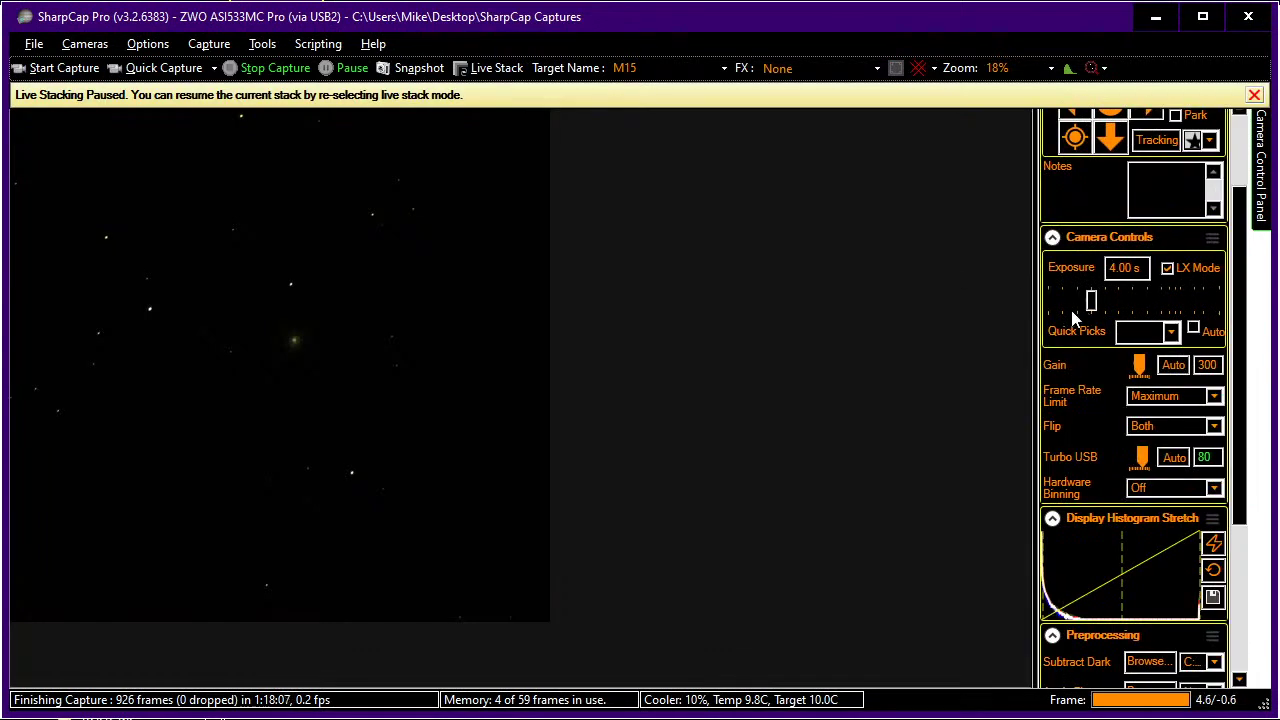
{"action": "left_click", "coordinate": [1126, 300]}
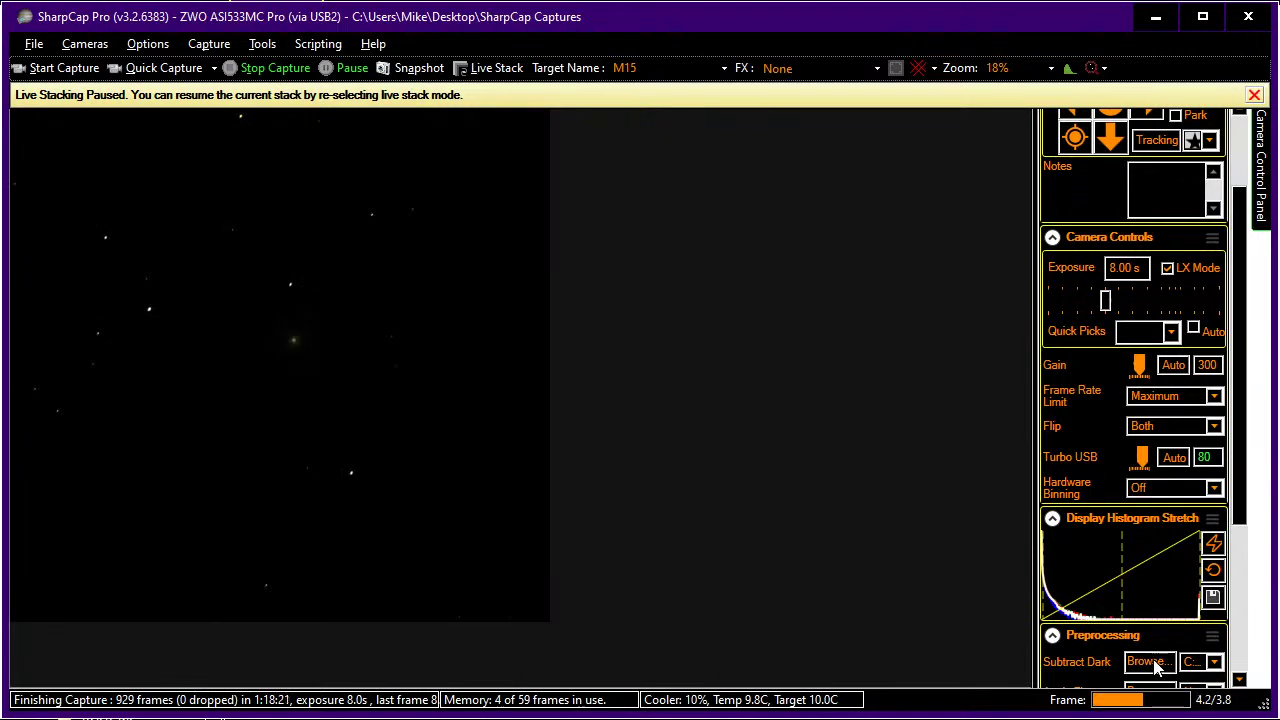
{"action": "left_click", "coordinate": [1149, 662]}
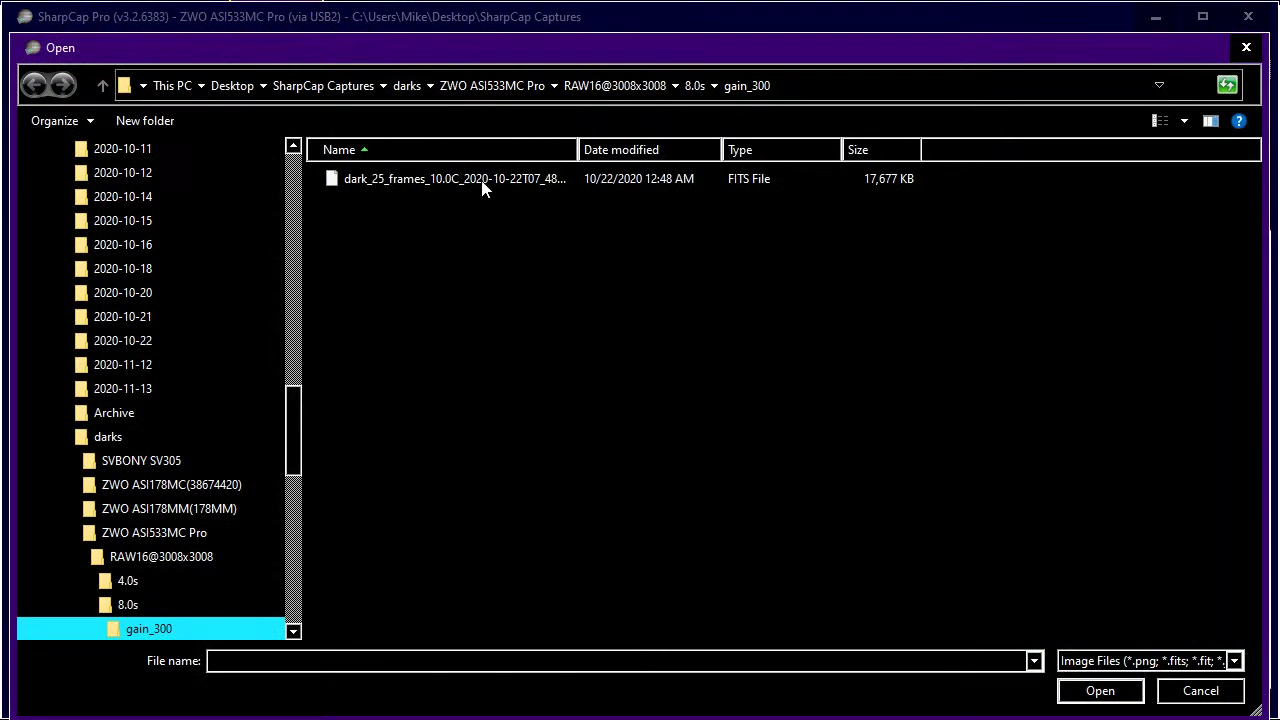
{"action": "double_click", "coordinate": [483, 189]}
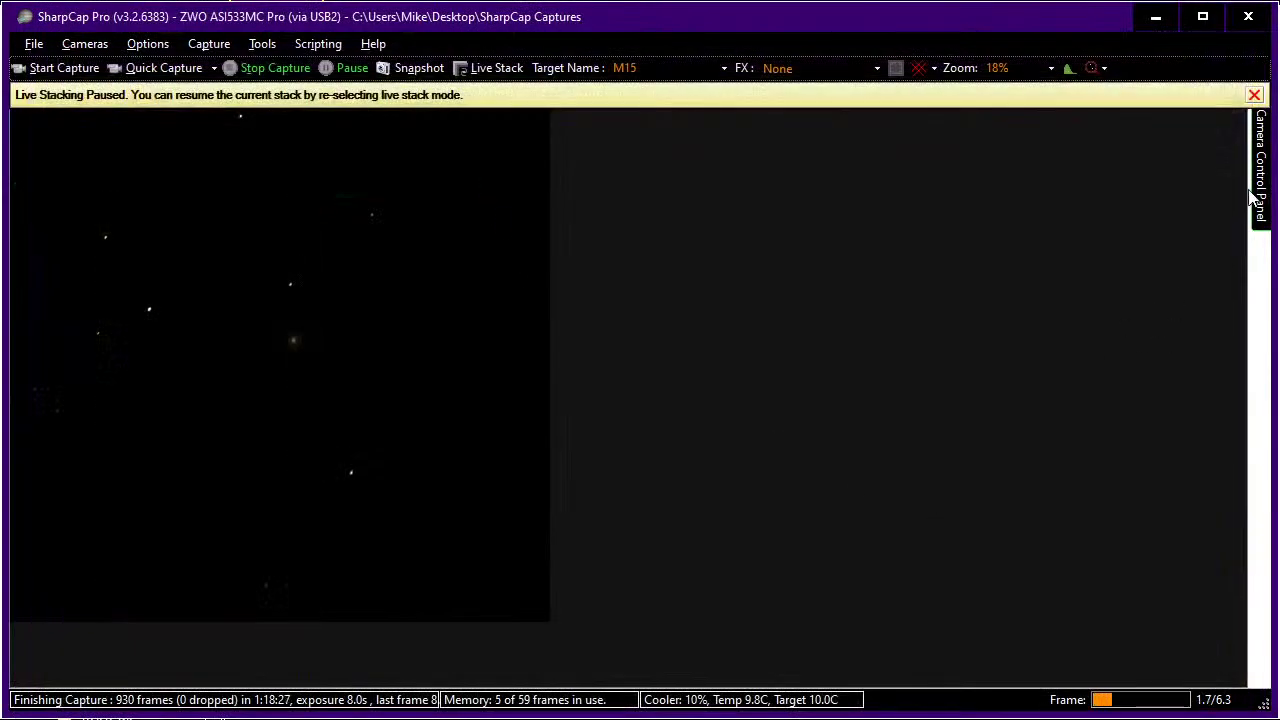
Clear the paused stack to start a new M15 stack with the 8 s exposures and inspect the cluster up close
{"action": "mouse_move", "coordinate": [1262, 200]}
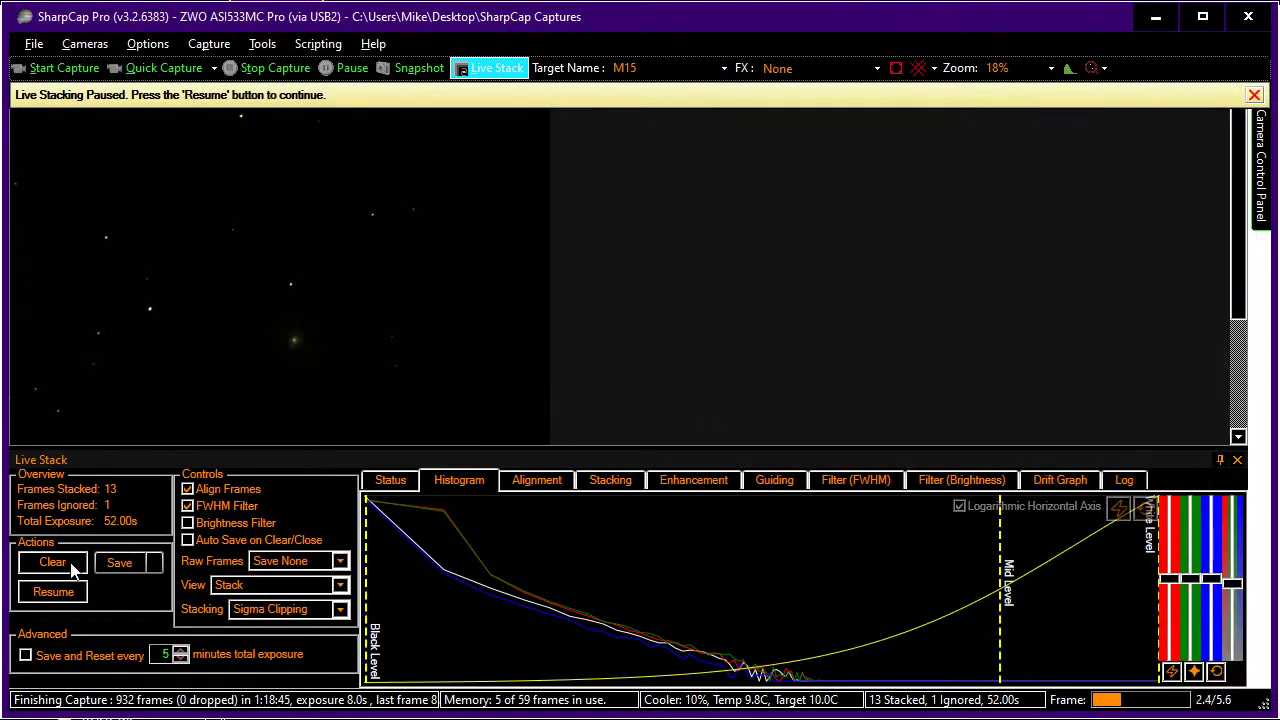
{"action": "left_click", "coordinate": [72, 566]}
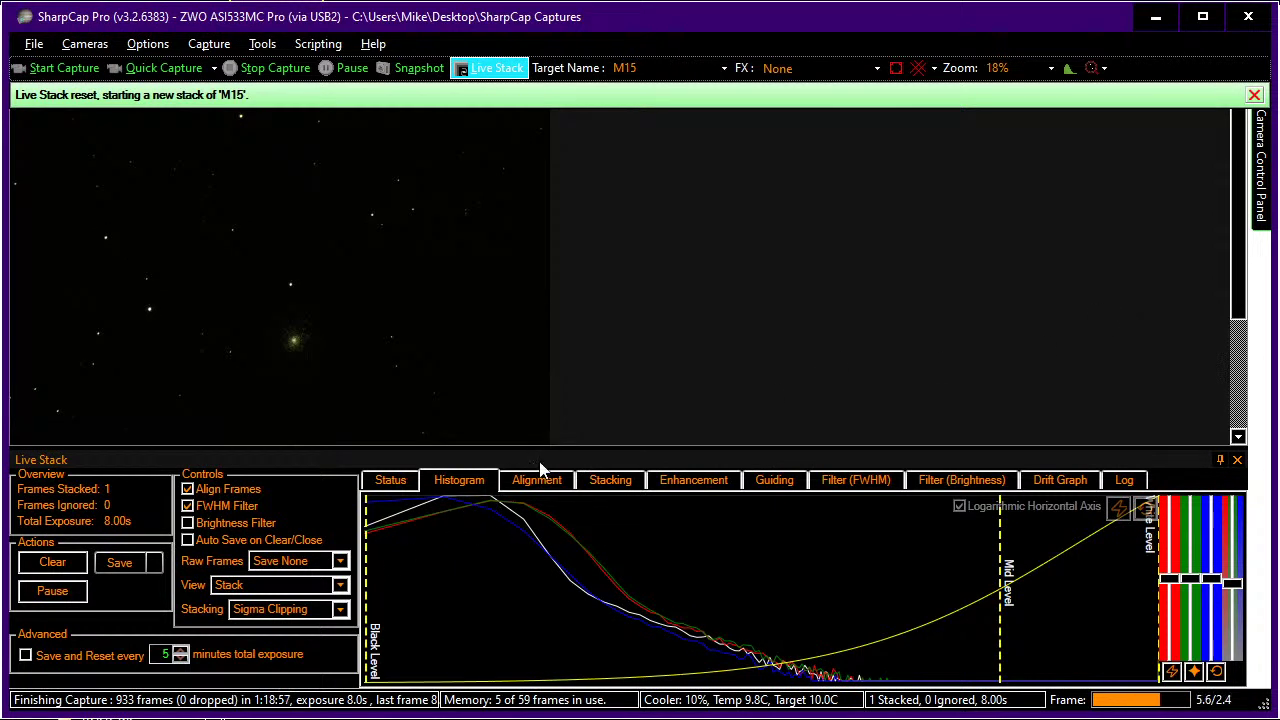
{"action": "left_click", "coordinate": [1219, 459]}
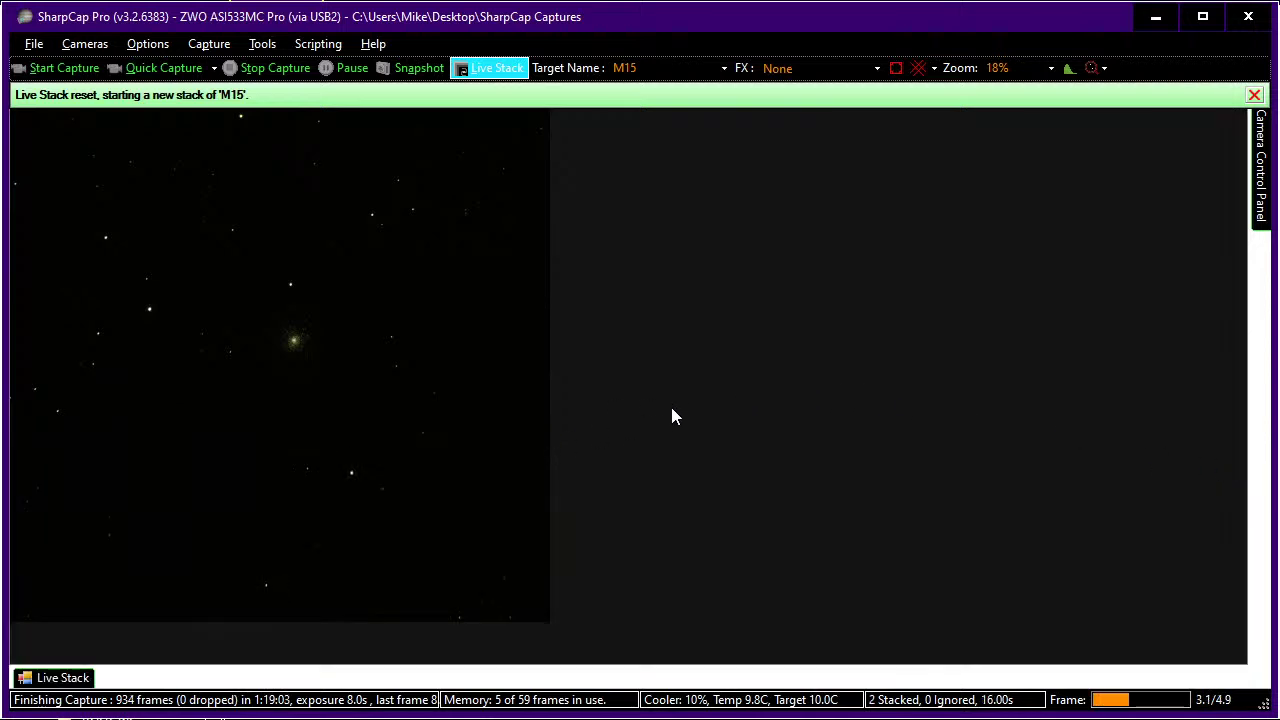
{"action": "scroll", "coordinate": [672, 416], "scroll_direction": "up", "scroll_amount": 5}
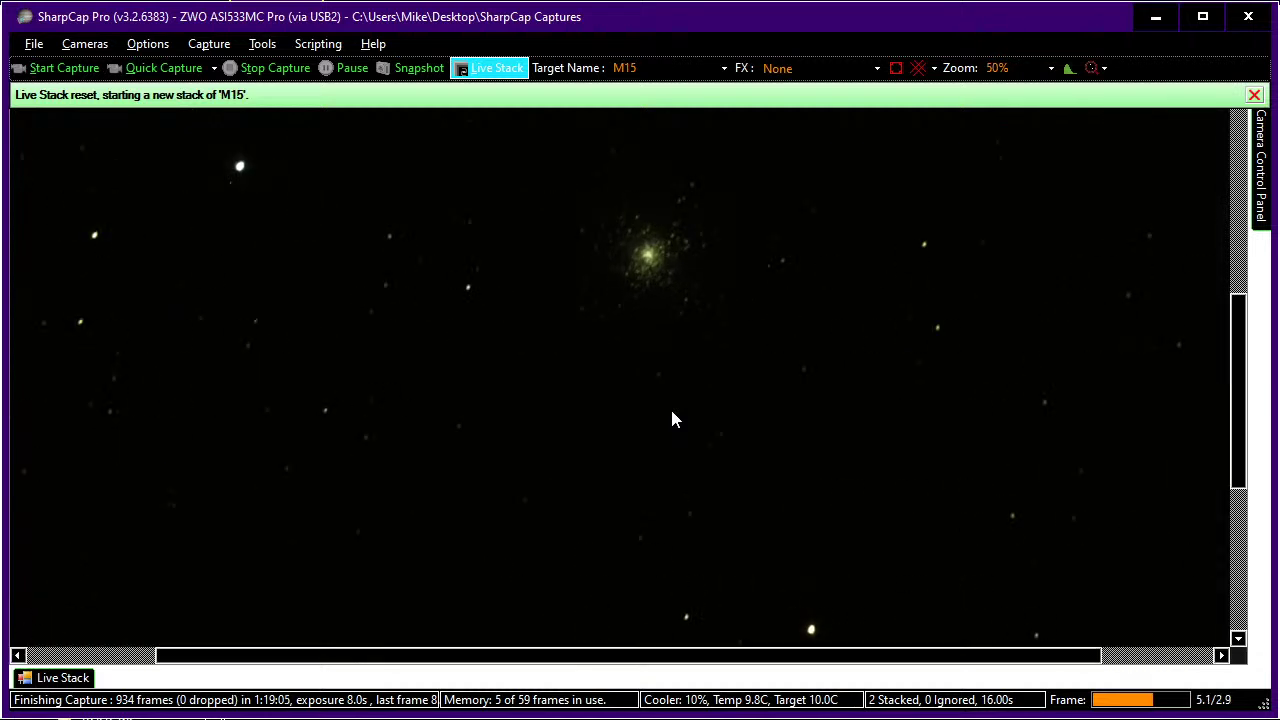
{"action": "scroll", "coordinate": [714, 338], "scroll_direction": "up", "scroll_amount": 3}
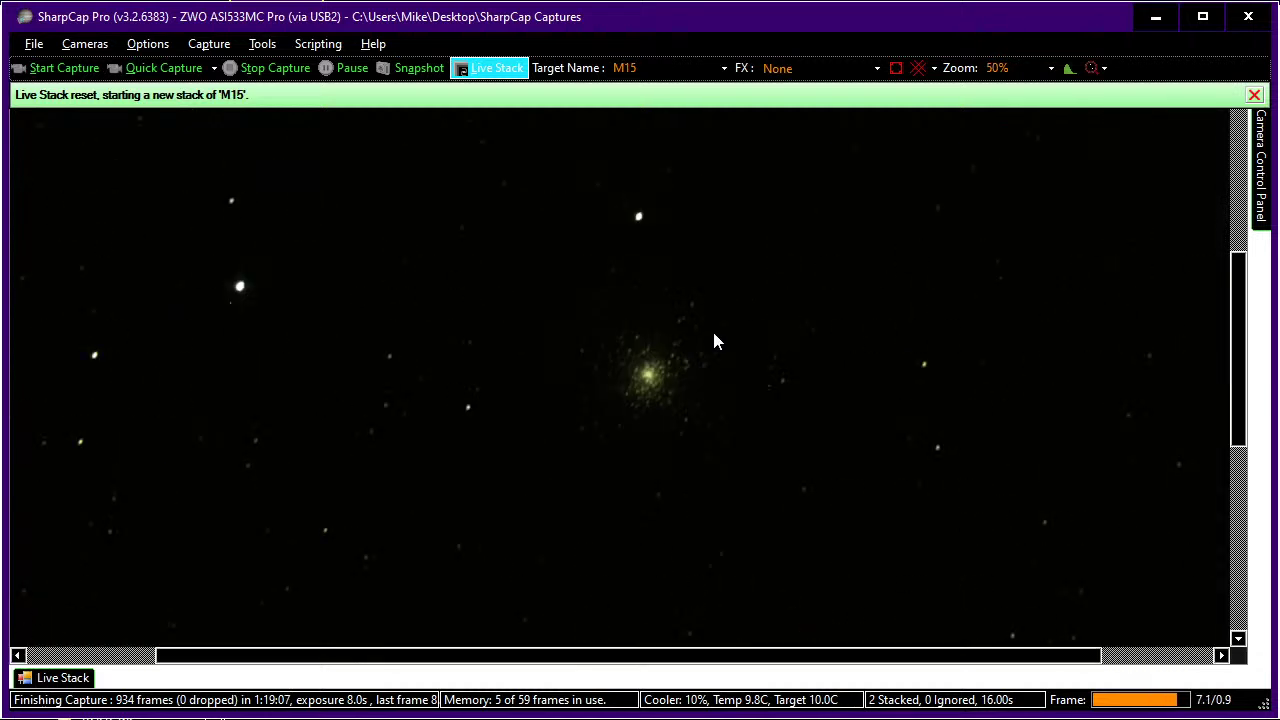
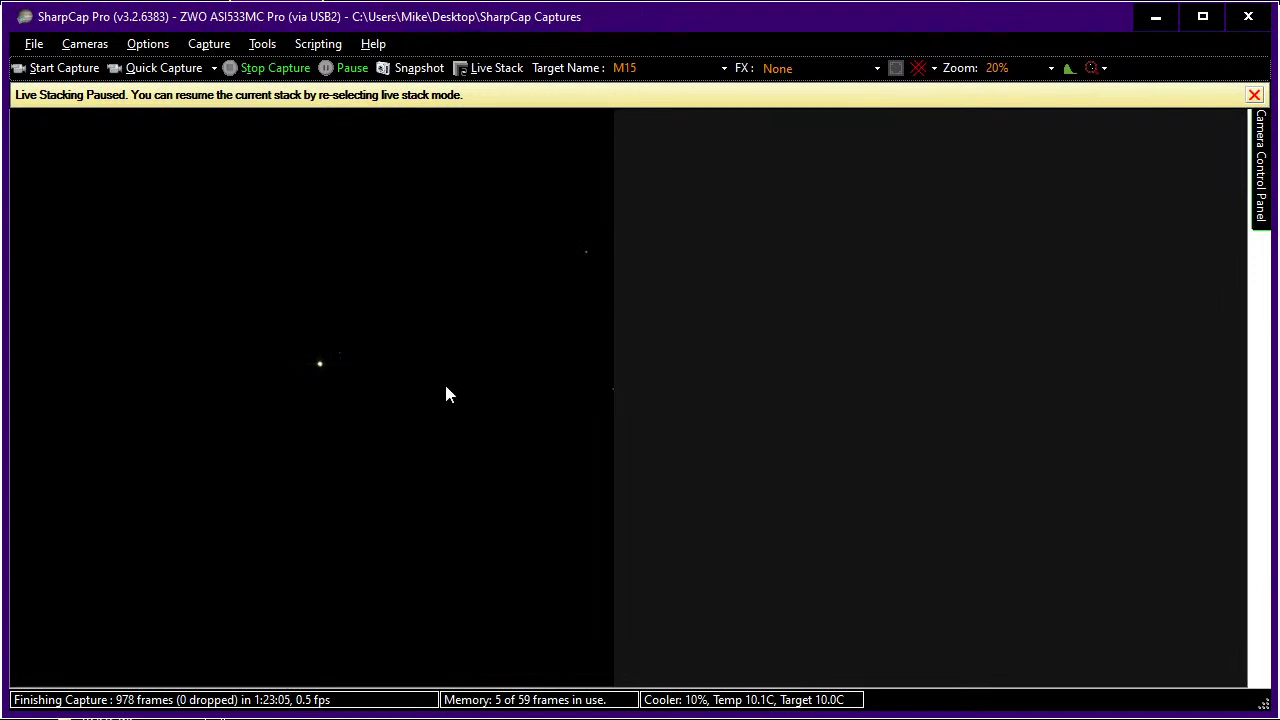
Examine the bright star and its fainter companion up close and in the full frame
{"action": "scroll", "coordinate": [446, 388], "scroll_direction": "up", "scroll_amount": 4}
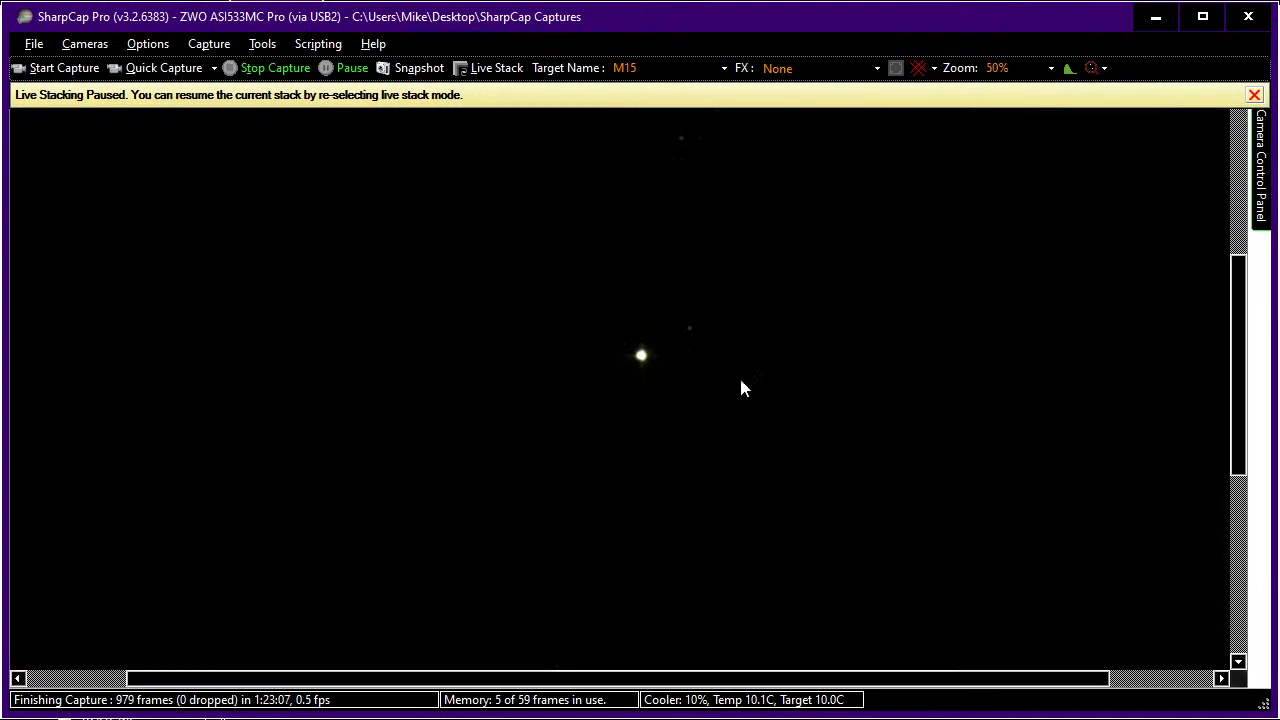
{"action": "scroll", "coordinate": [790, 386], "scroll_direction": "up", "scroll_amount": 1}
{"action": "scroll", "coordinate": [604, 372], "scroll_direction": "up", "scroll_amount": 1}
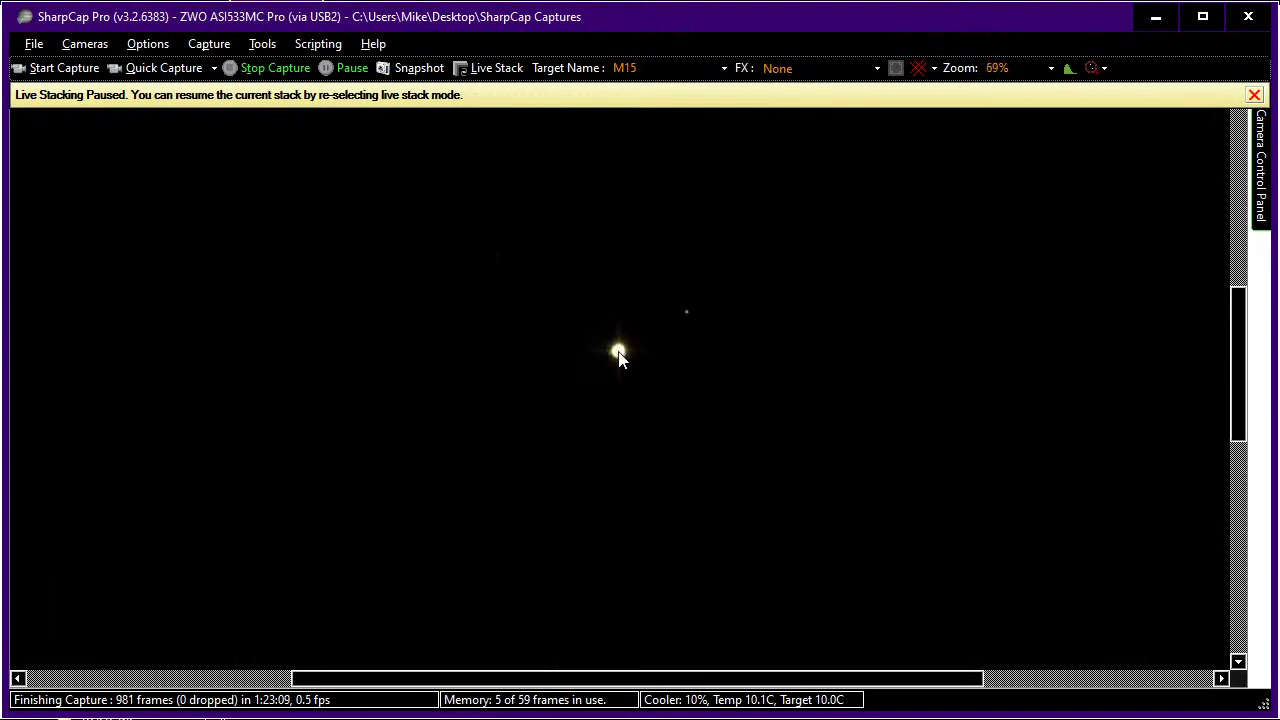
{"action": "scroll", "coordinate": [618, 356], "scroll_direction": "up", "scroll_amount": 5}
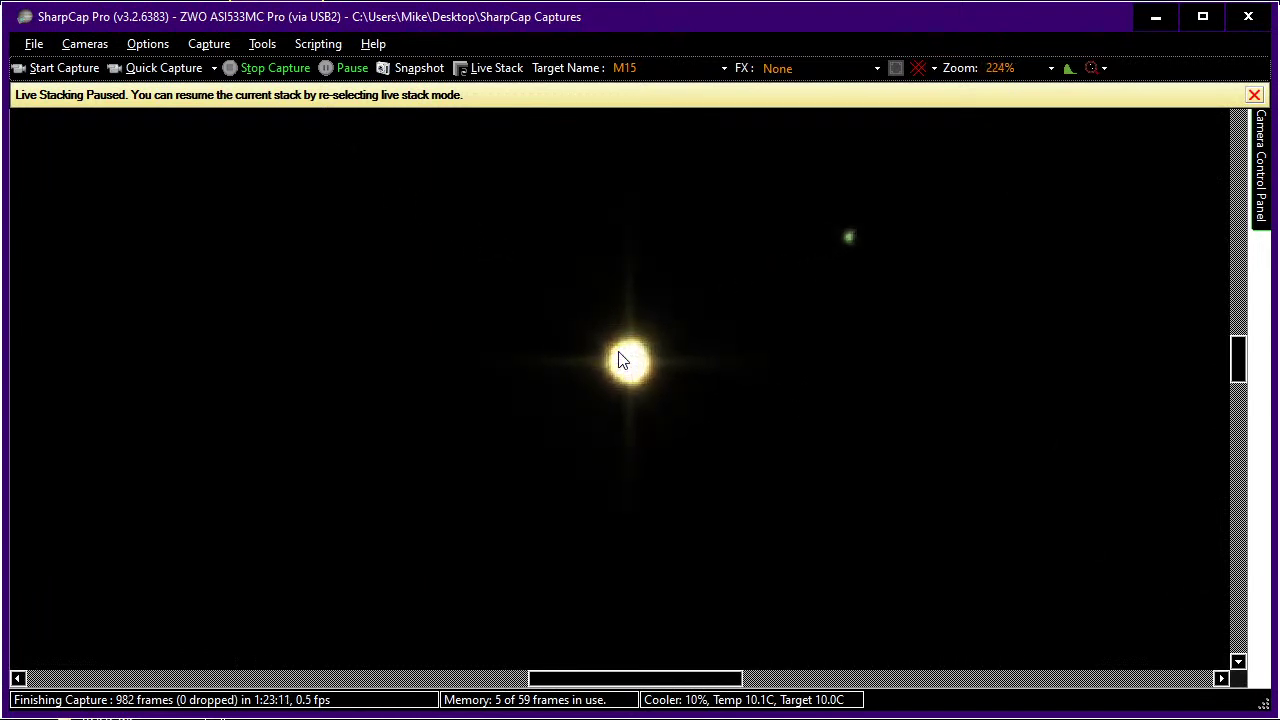
{"action": "scroll", "coordinate": [620, 360], "scroll_direction": "up", "scroll_amount": 1}
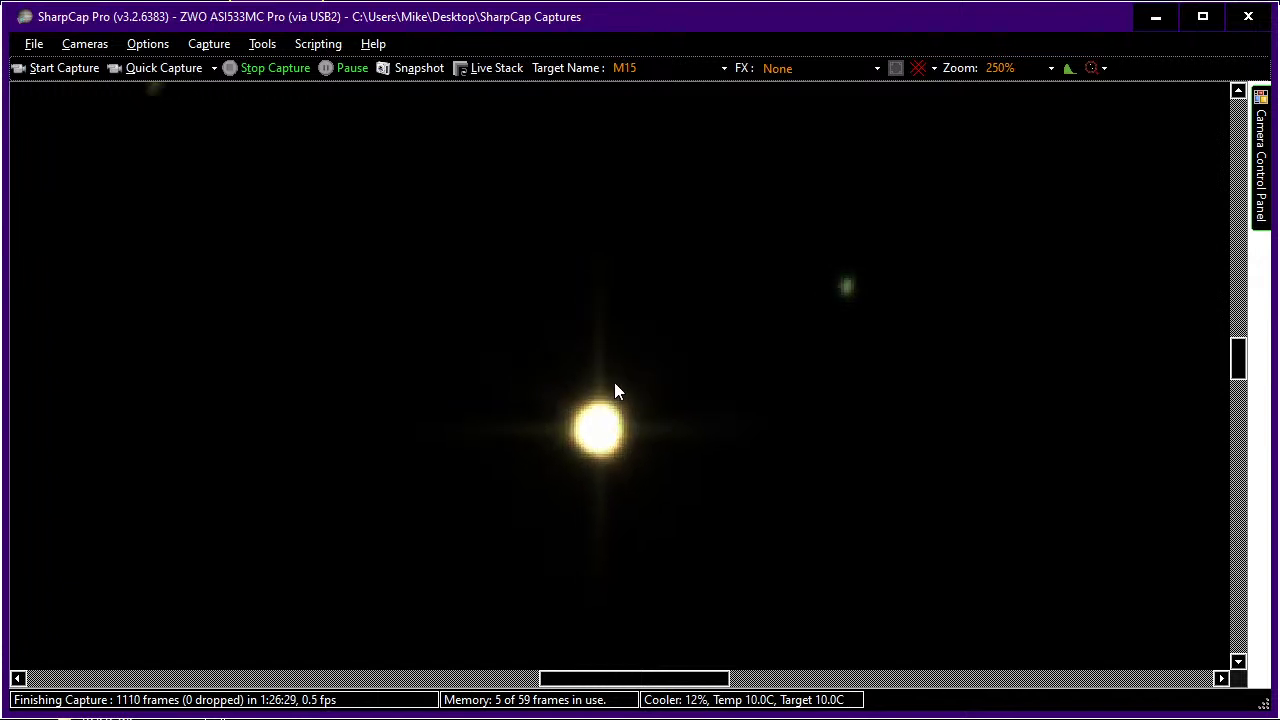
{"action": "scroll", "coordinate": [632, 395], "scroll_direction": "down", "scroll_amount": 4}
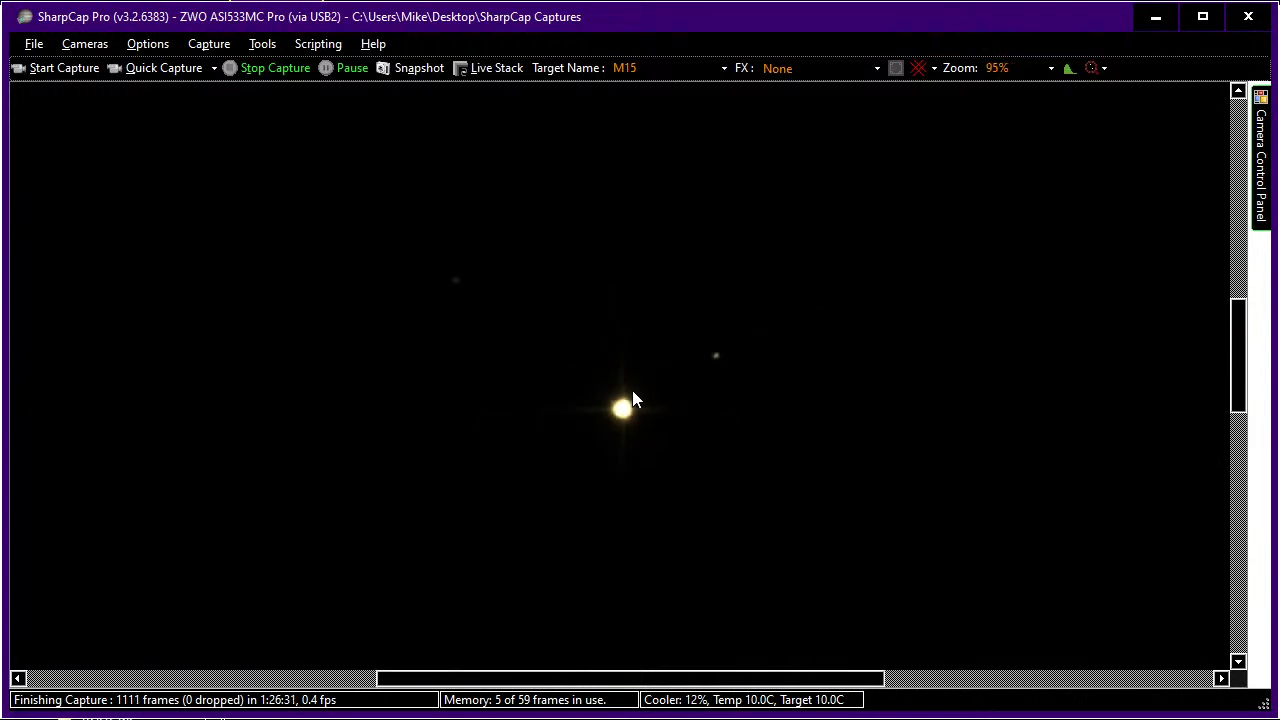
{"action": "scroll", "coordinate": [632, 398], "scroll_direction": "down", "scroll_amount": 4}
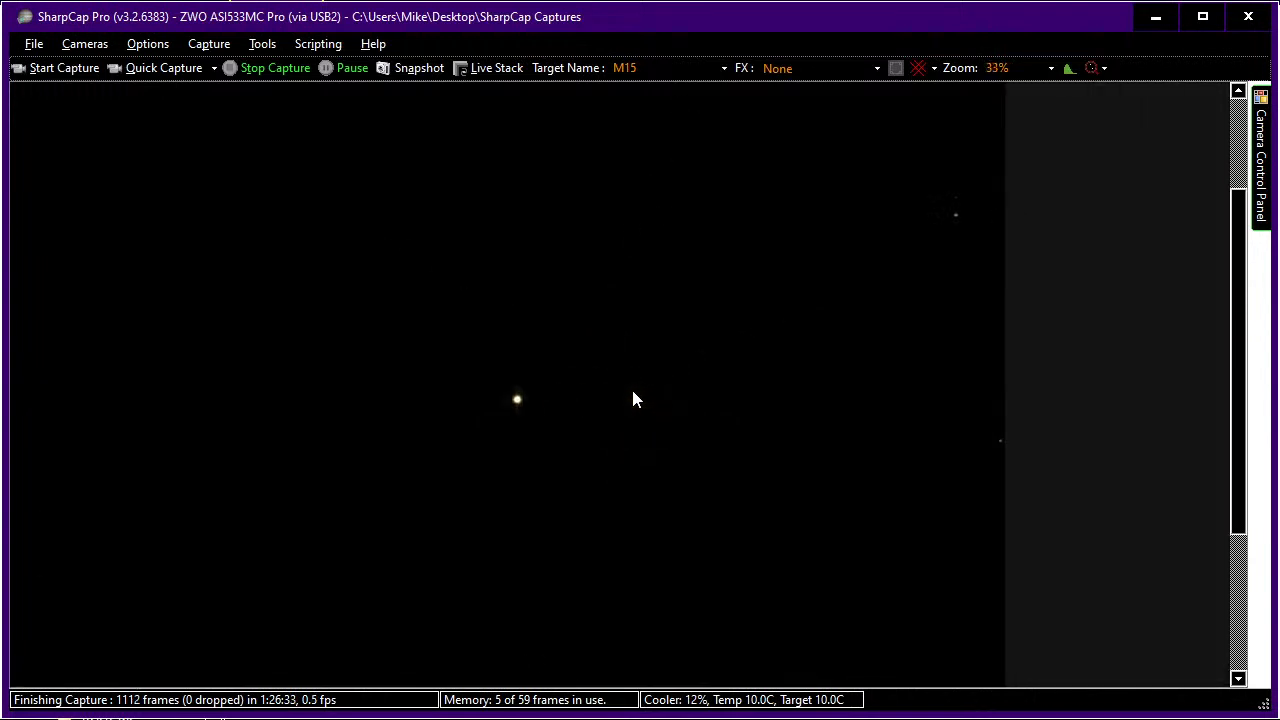
{"action": "scroll", "coordinate": [632, 398], "scroll_direction": "down", "scroll_amount": 3}
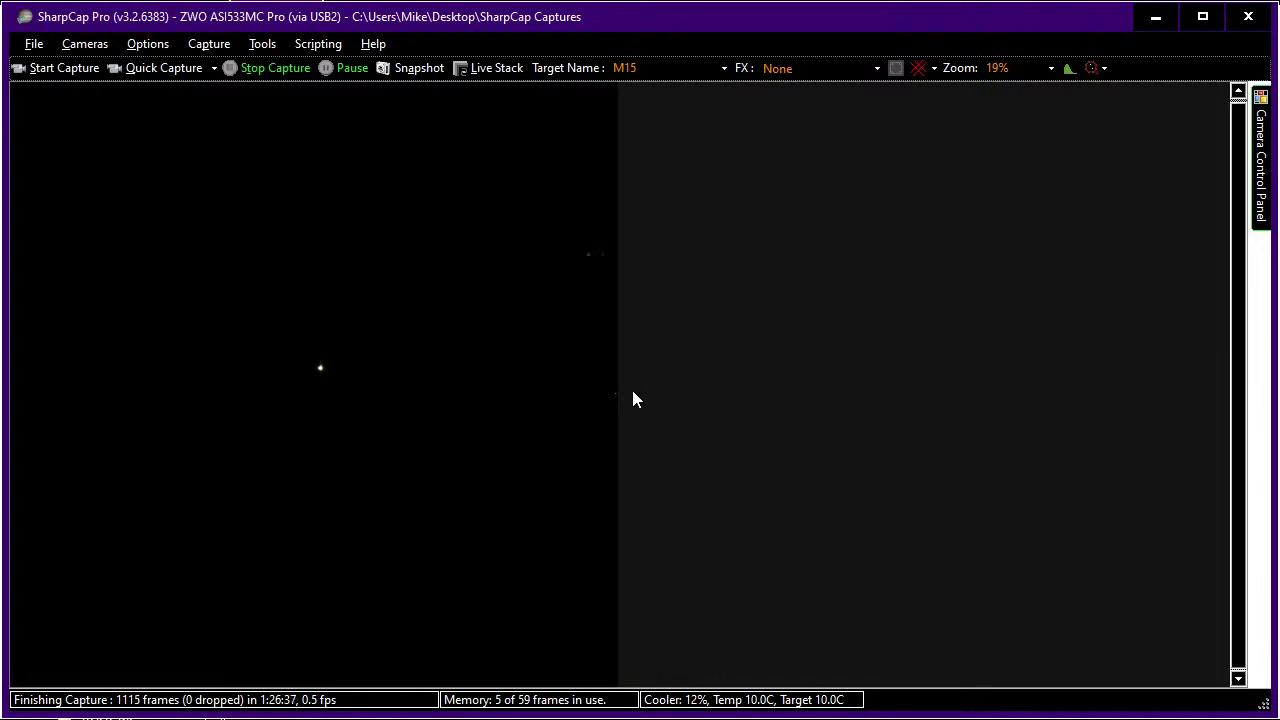
Switch to Stellarium, select the M15 cluster and slew the telescope back to it, returning to SharpCap
{"action": "key", "text": "alt+Tab"}
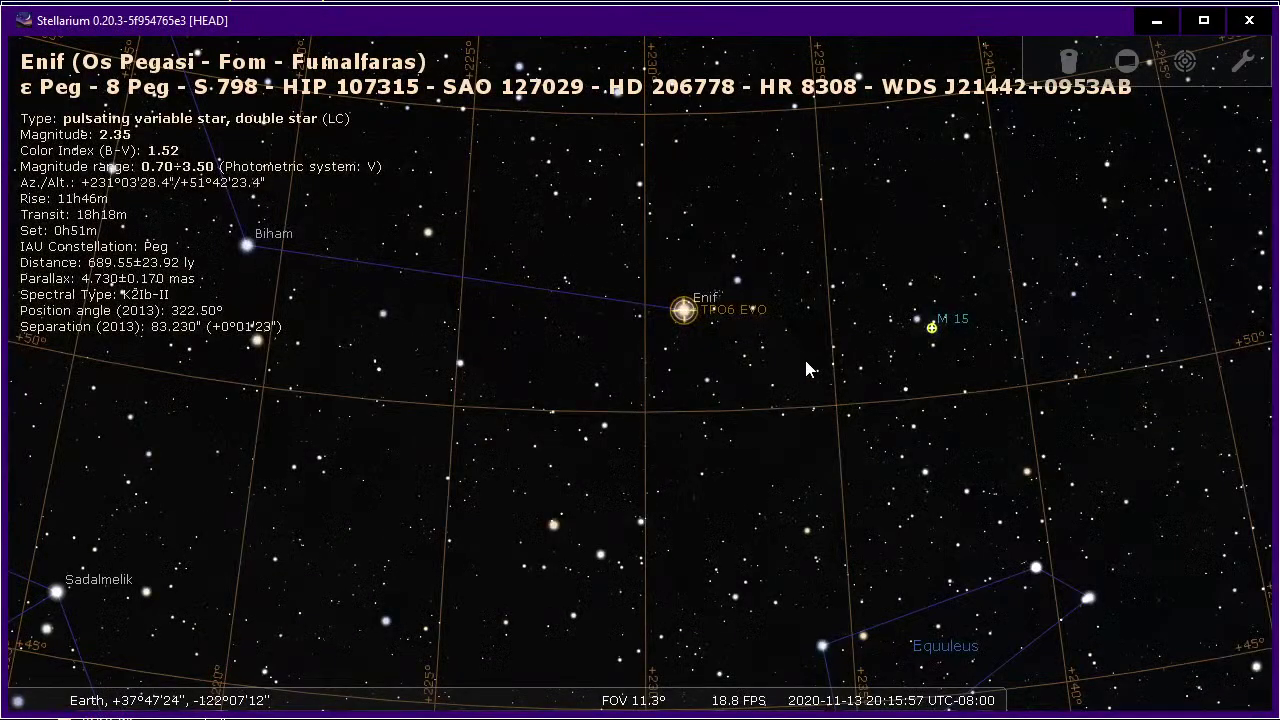
{"action": "left_click", "coordinate": [932, 330]}
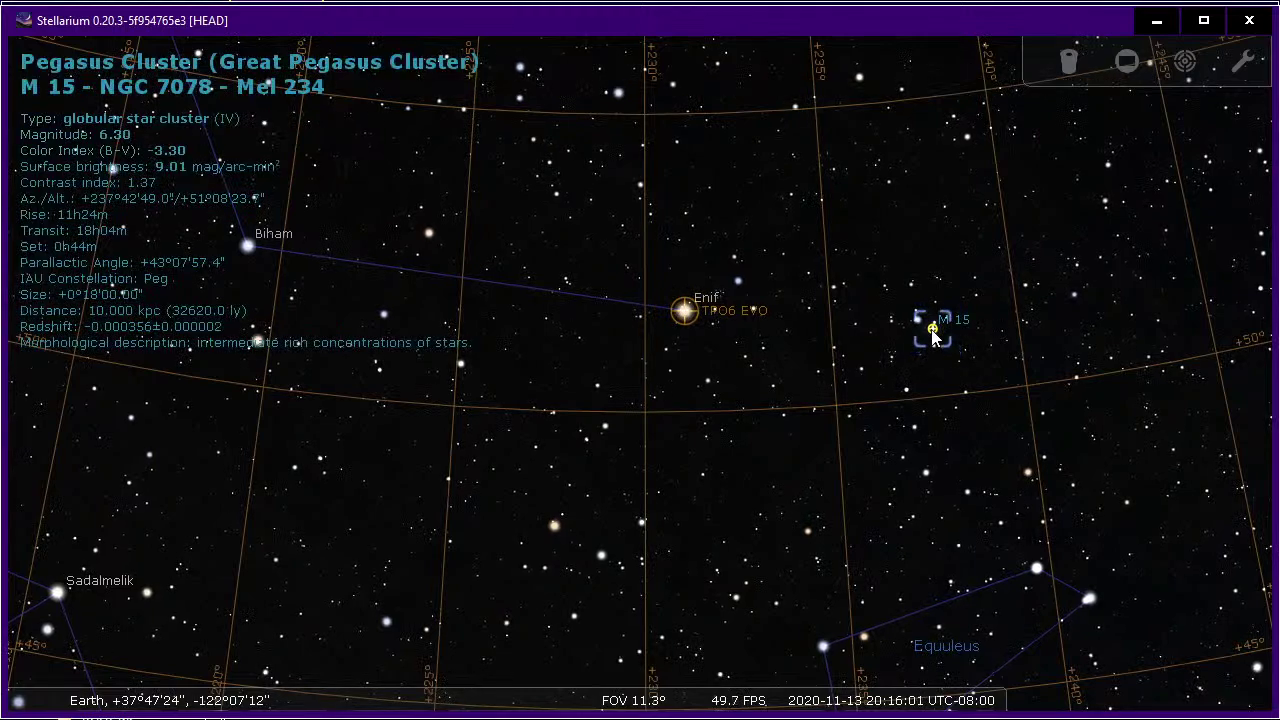
{"action": "key", "text": "alt+Tab"}
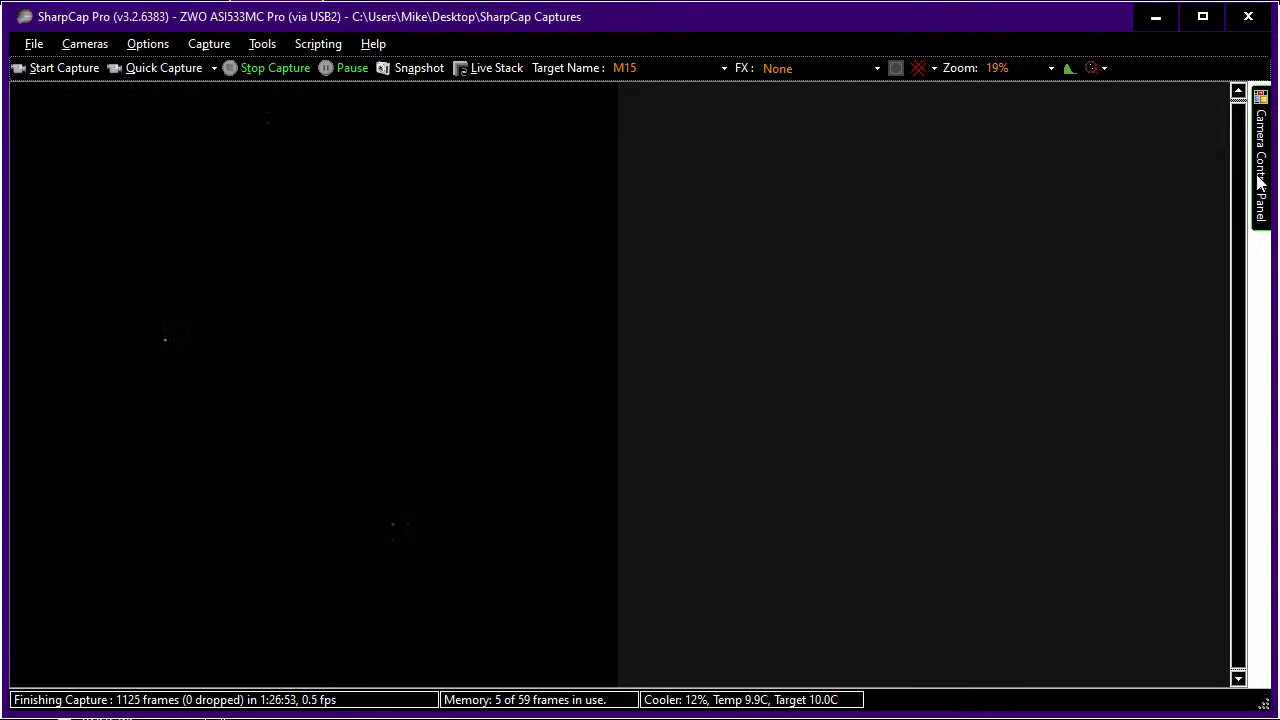
Set the camera exposure to 8 s and clear the paused live stack to start a new M15 stack
{"action": "mouse_move", "coordinate": [1259, 178]}
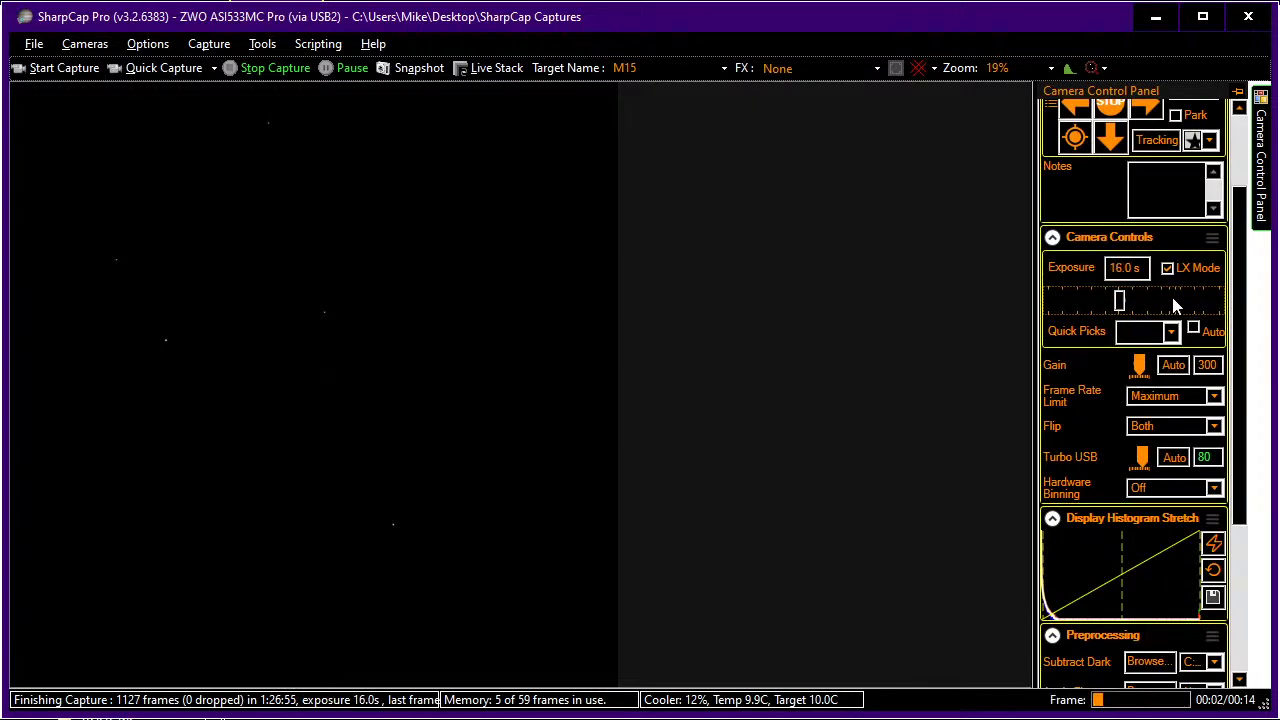
{"action": "left_click", "coordinate": [1093, 300]}
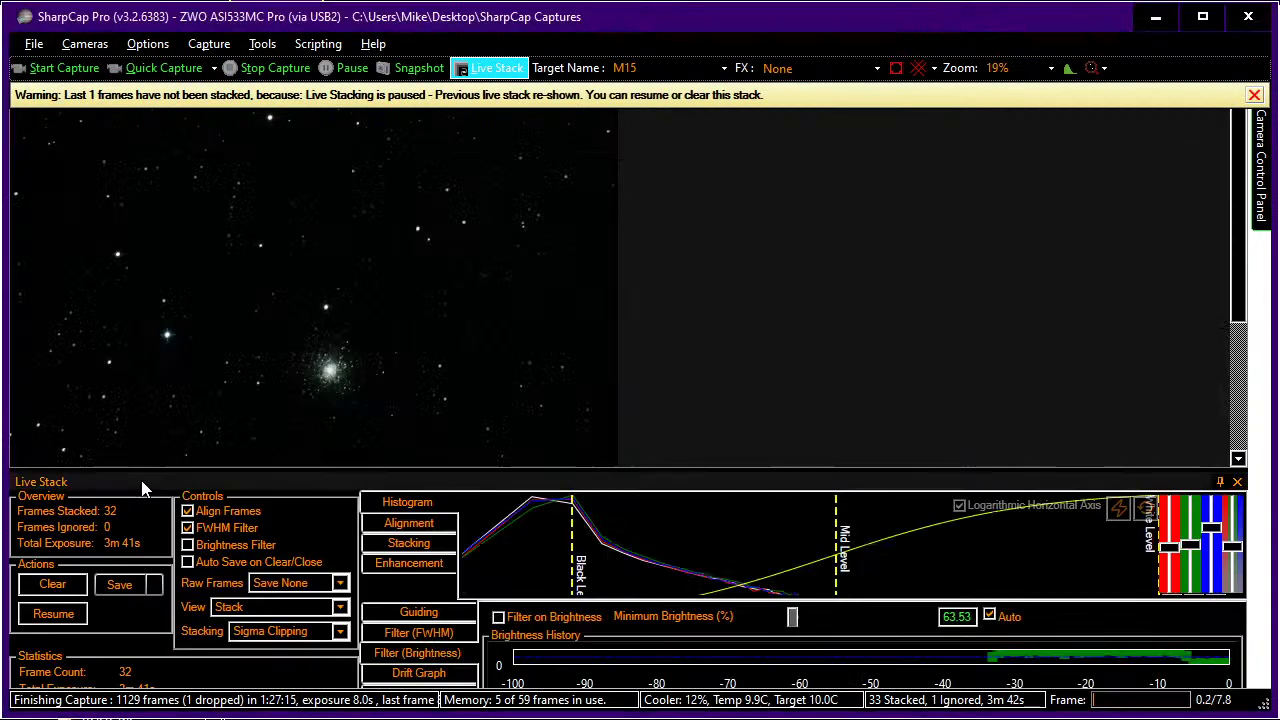
{"action": "left_click", "coordinate": [55, 584]}
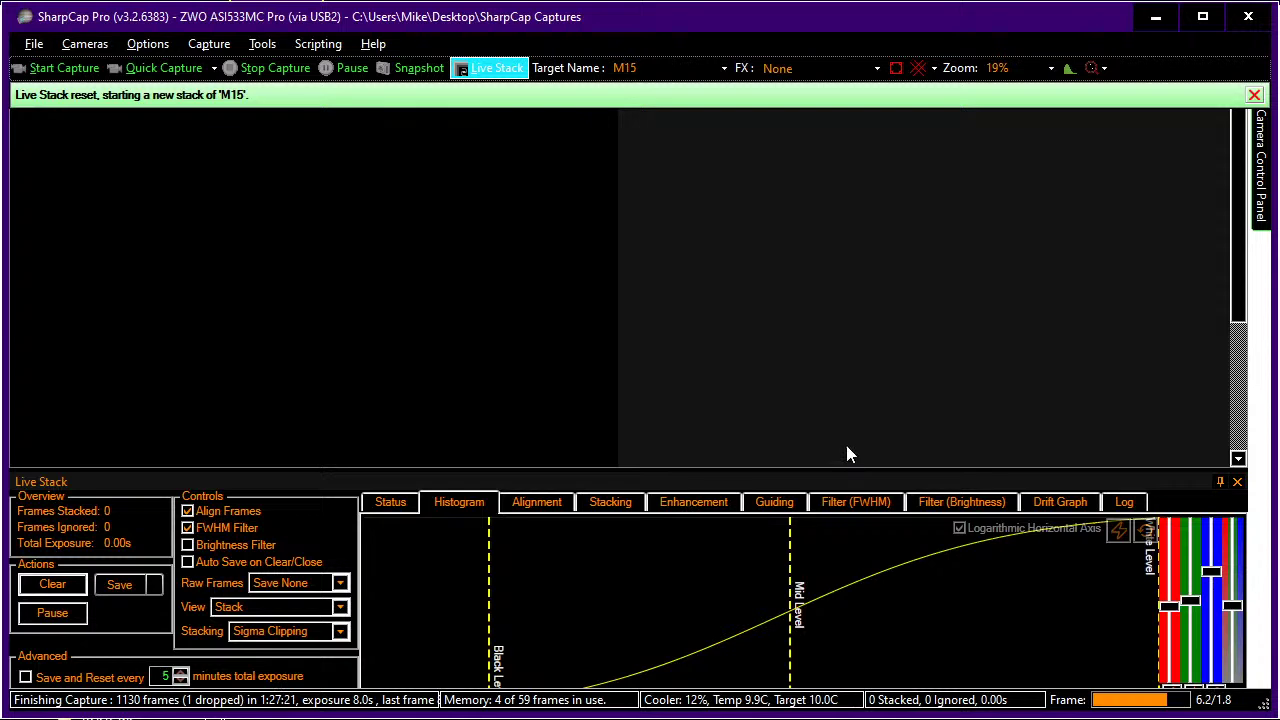
{"action": "left_click", "coordinate": [1221, 483]}
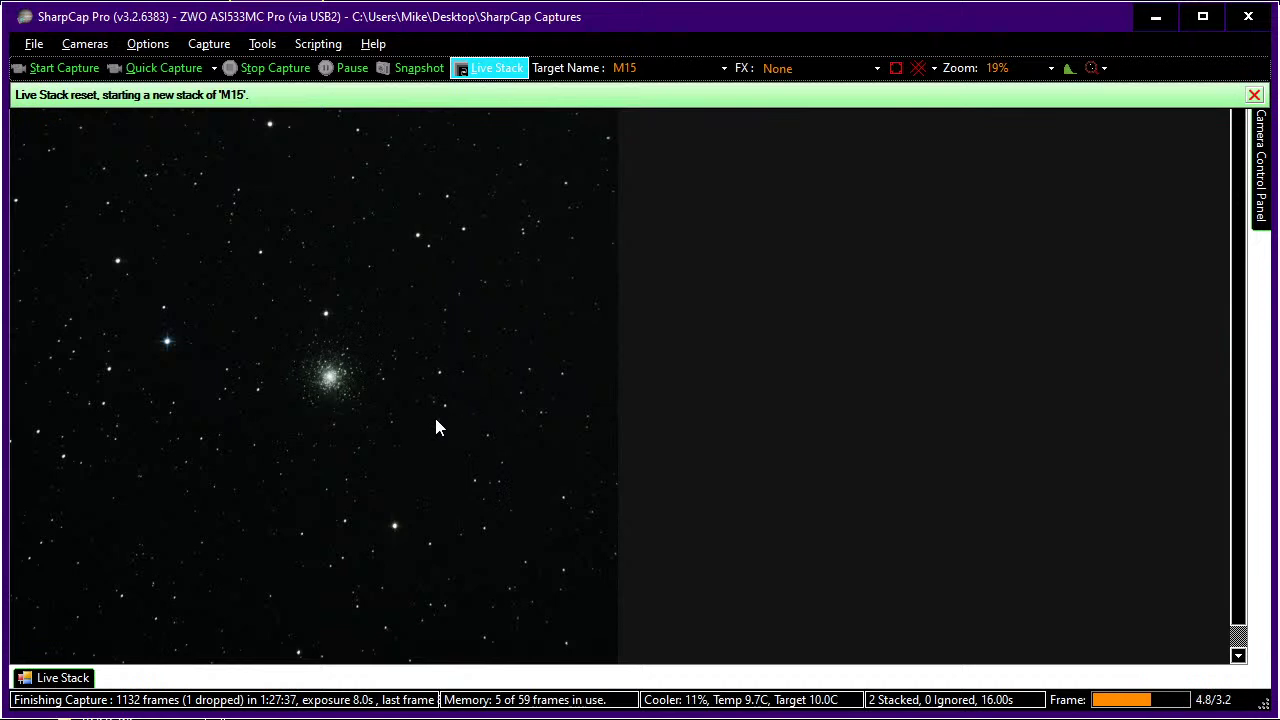
Enlarge the stacked M15 cluster and shrink the Live Stack area to reveal the cluster above it
{"action": "scroll", "coordinate": [440, 428], "scroll_direction": "up", "scroll_amount": 2}
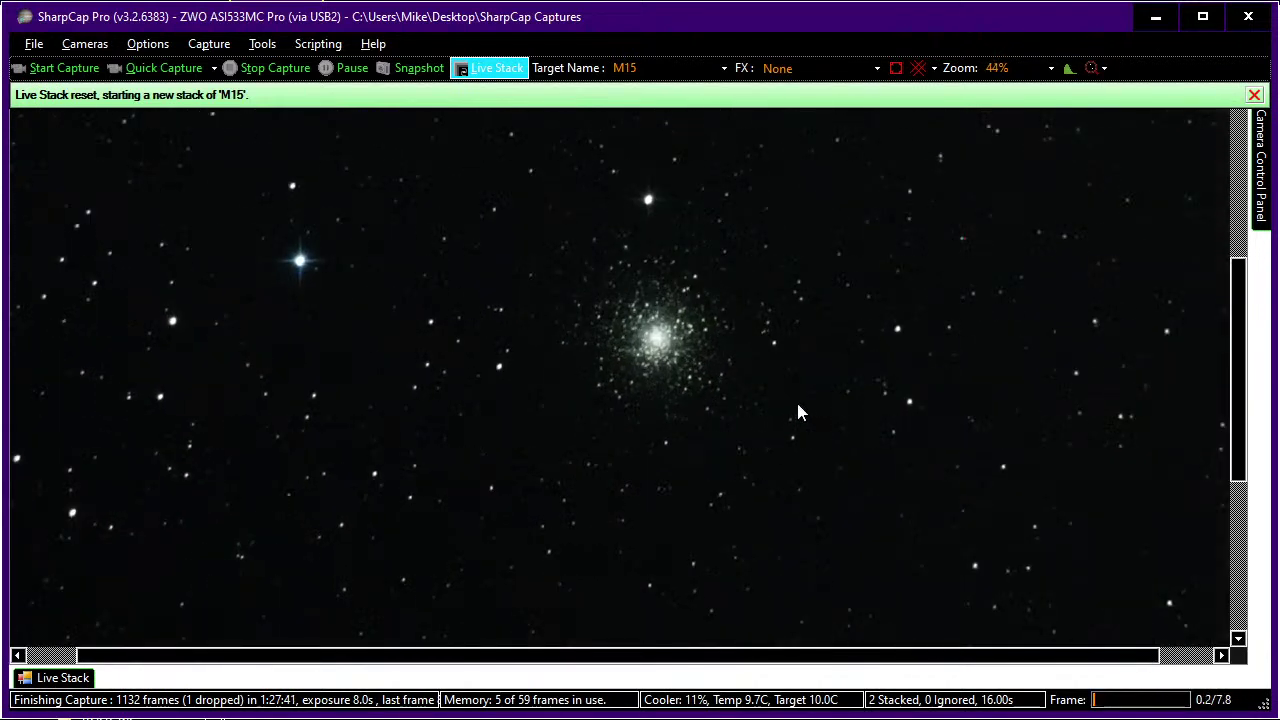
{"action": "scroll", "coordinate": [797, 411], "scroll_direction": "up", "scroll_amount": 1}
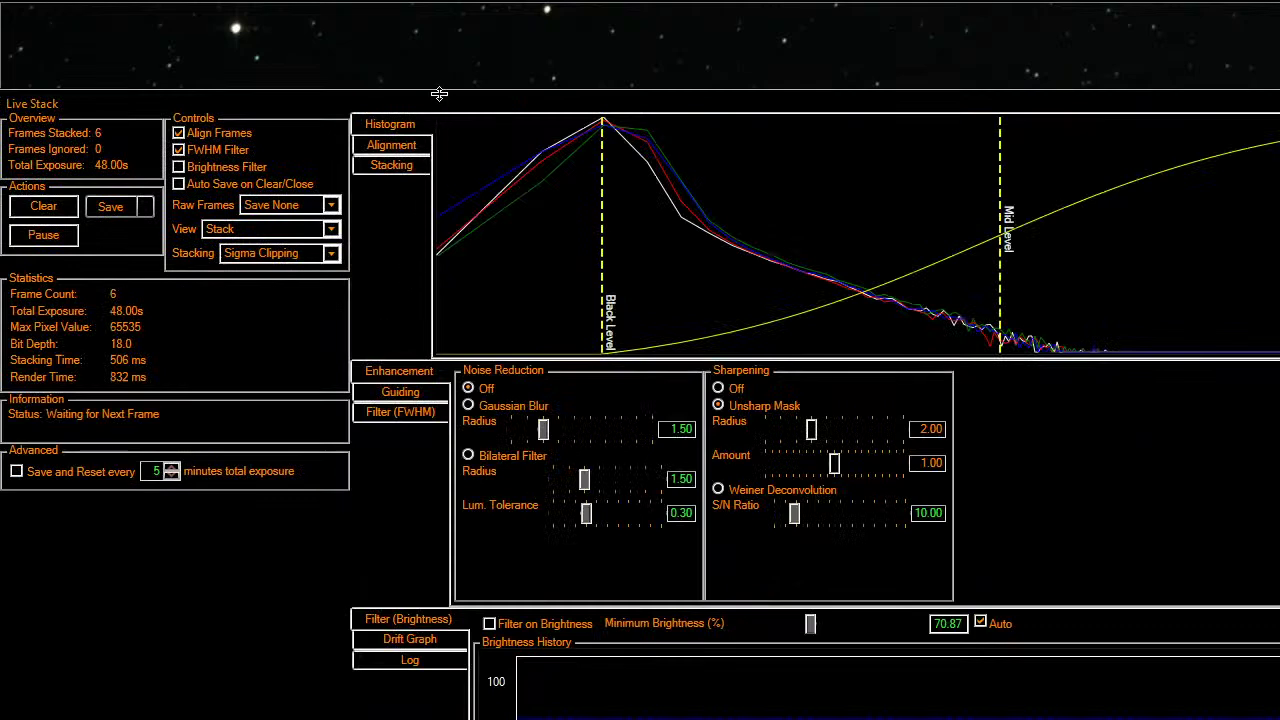
{"action": "left_click_drag", "start_coordinate": [439, 94], "coordinate": [416, 555]}
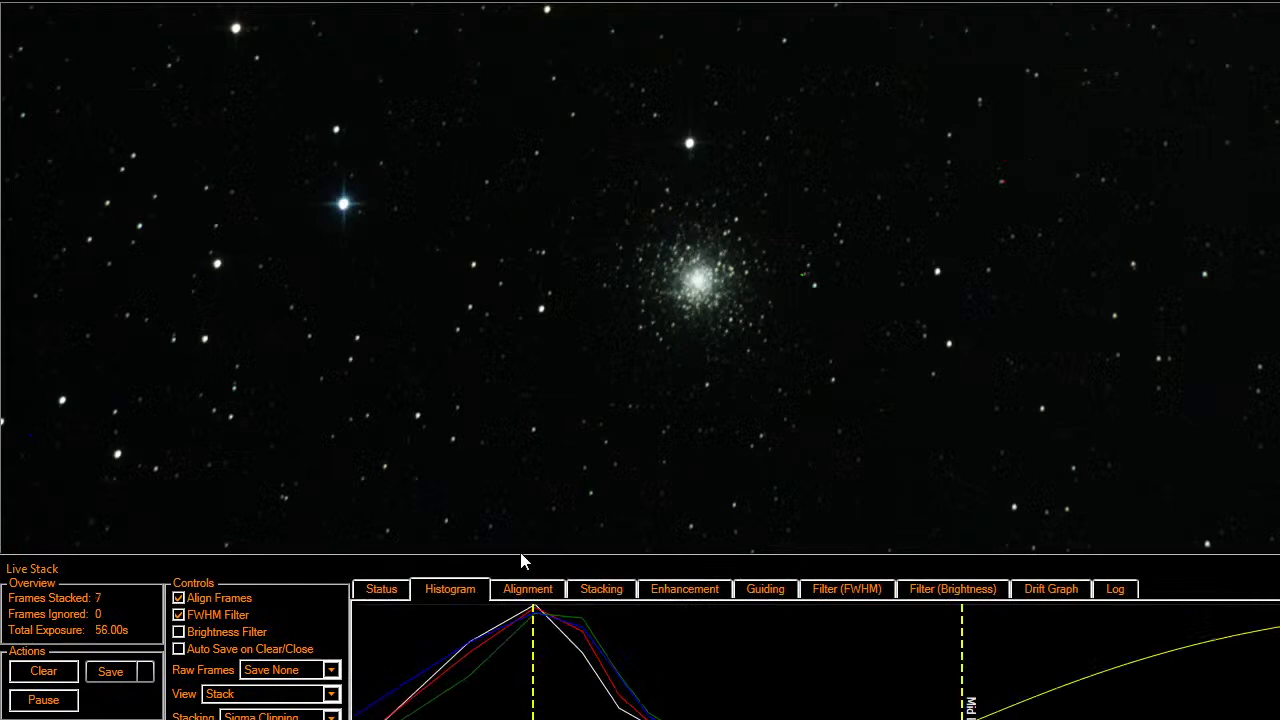
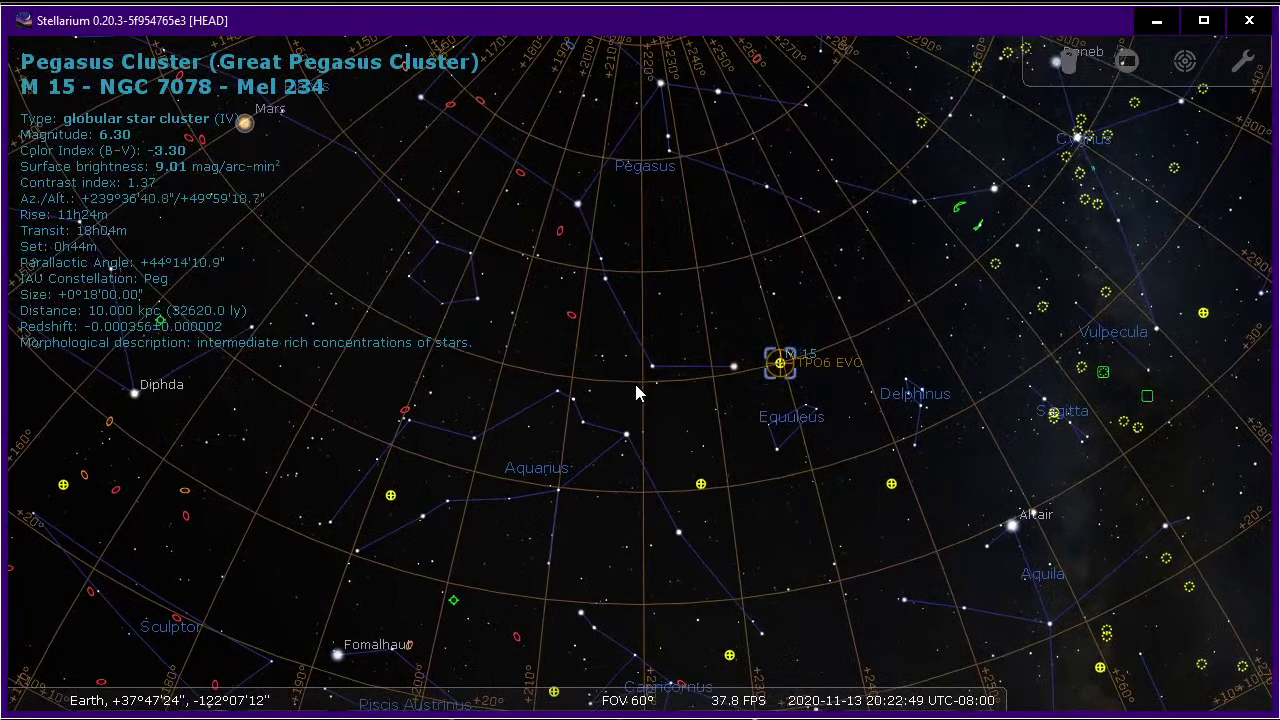
Check the galaxies NGC 7360 and NGC 7606 in Stellarium and select the Helix Nebula as the next target
{"action": "left_click", "coordinate": [572, 320]}
{"action": "left_click", "coordinate": [570, 322]}
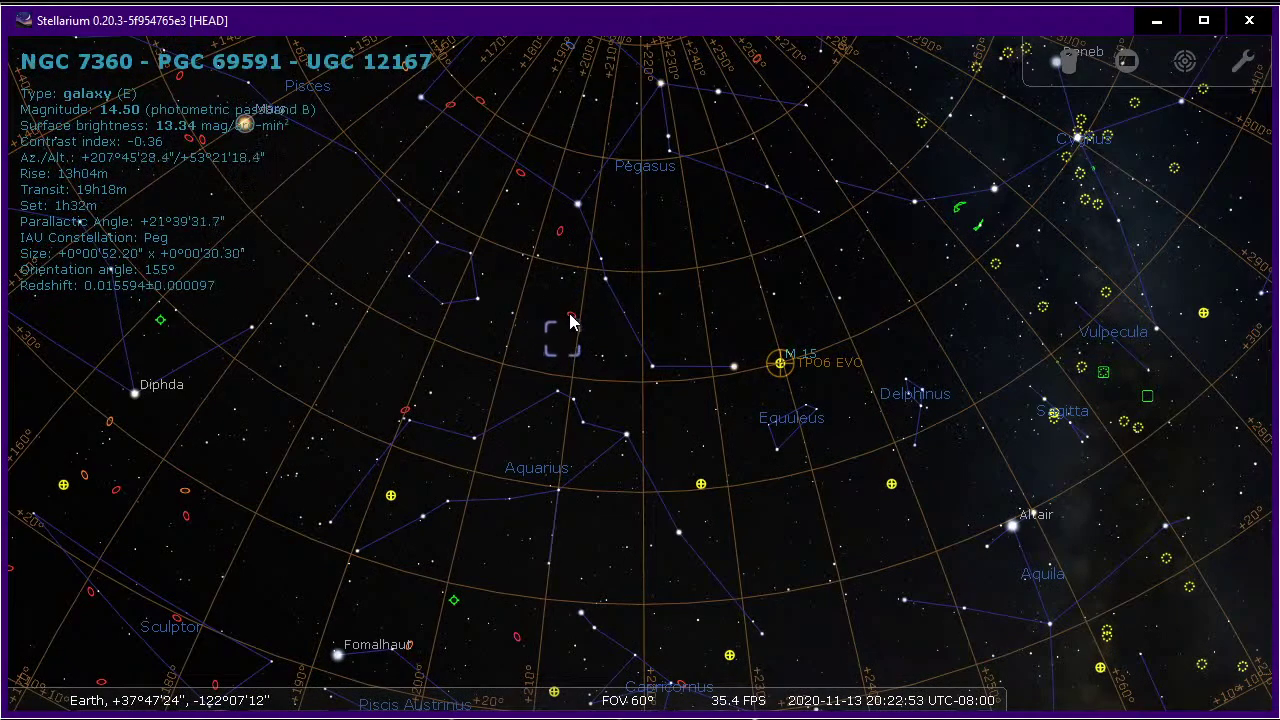
{"action": "left_click", "coordinate": [571, 321]}
{"action": "left_click", "coordinate": [571, 321]}
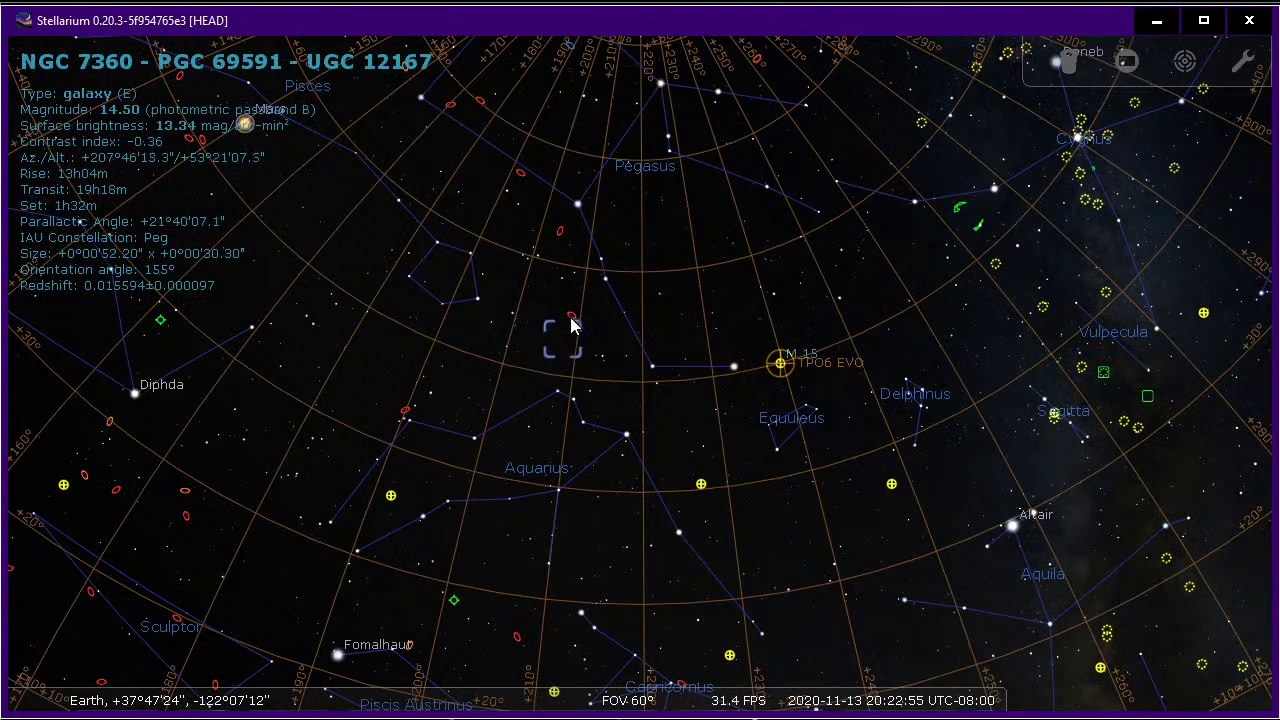
{"action": "left_click", "coordinate": [405, 413]}
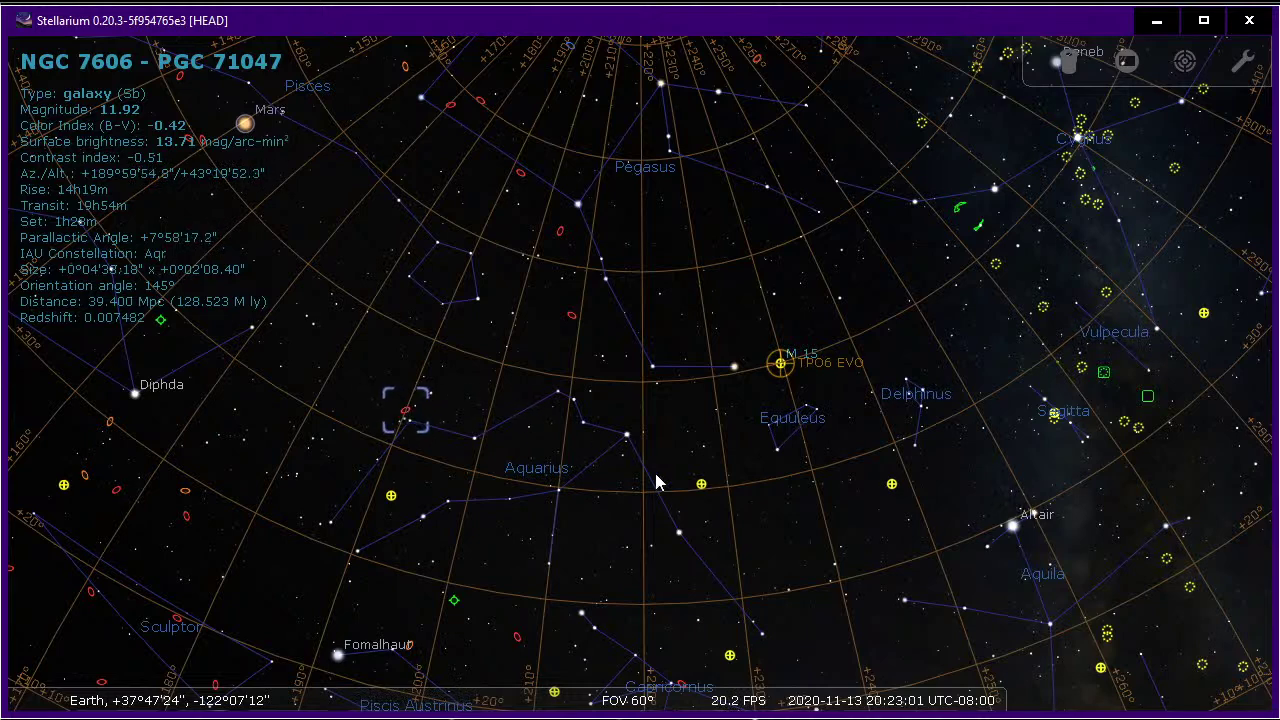
{"action": "left_click", "coordinate": [455, 604]}
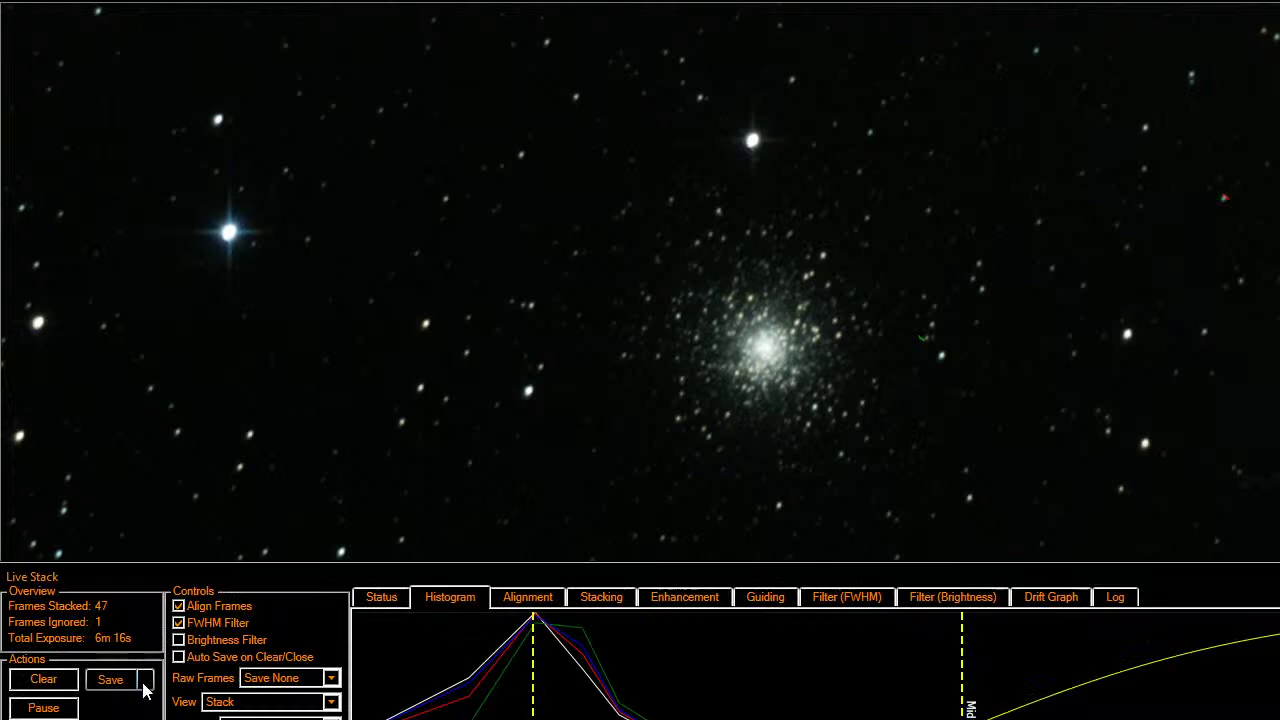
Save the current M15 live stack as an image in SharpCap and view the cluster in the full frame
{"action": "left_click", "coordinate": [146, 679]}
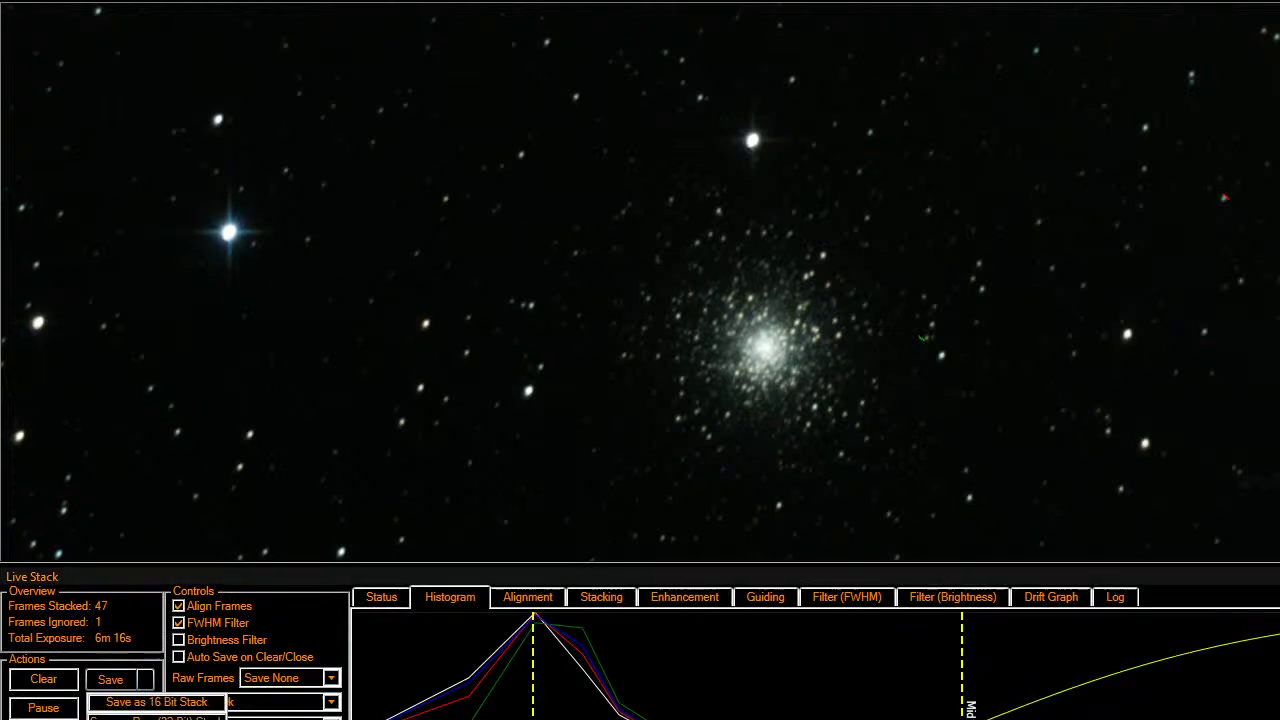
{"action": "left_click", "coordinate": [156, 702]}
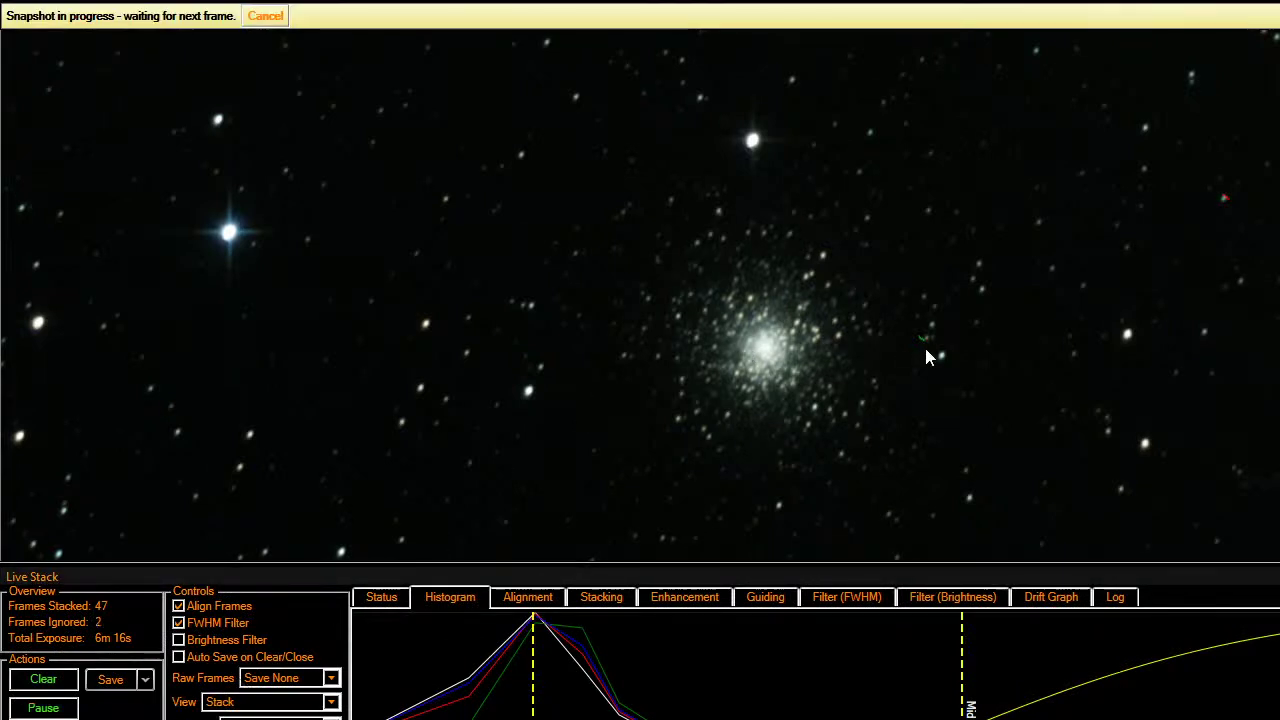
{"action": "key", "text": "Escape"}
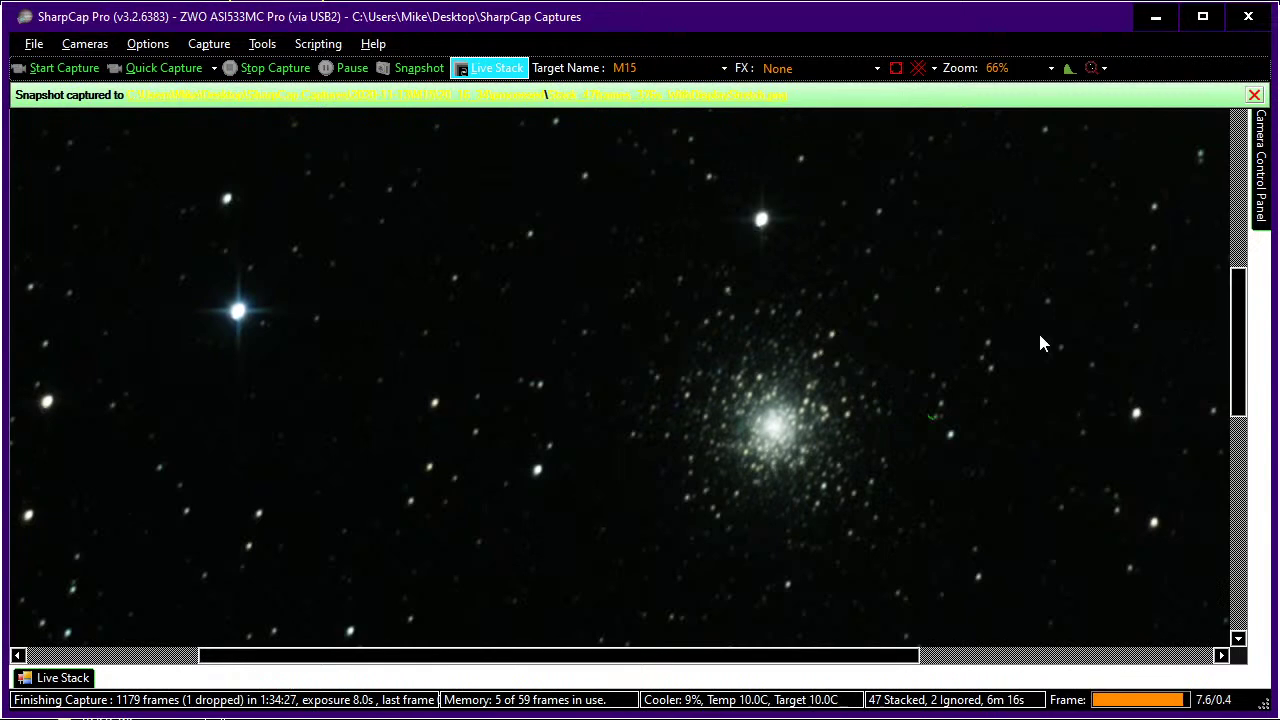
{"action": "scroll", "coordinate": [1040, 343], "scroll_direction": "down", "scroll_amount": 5}
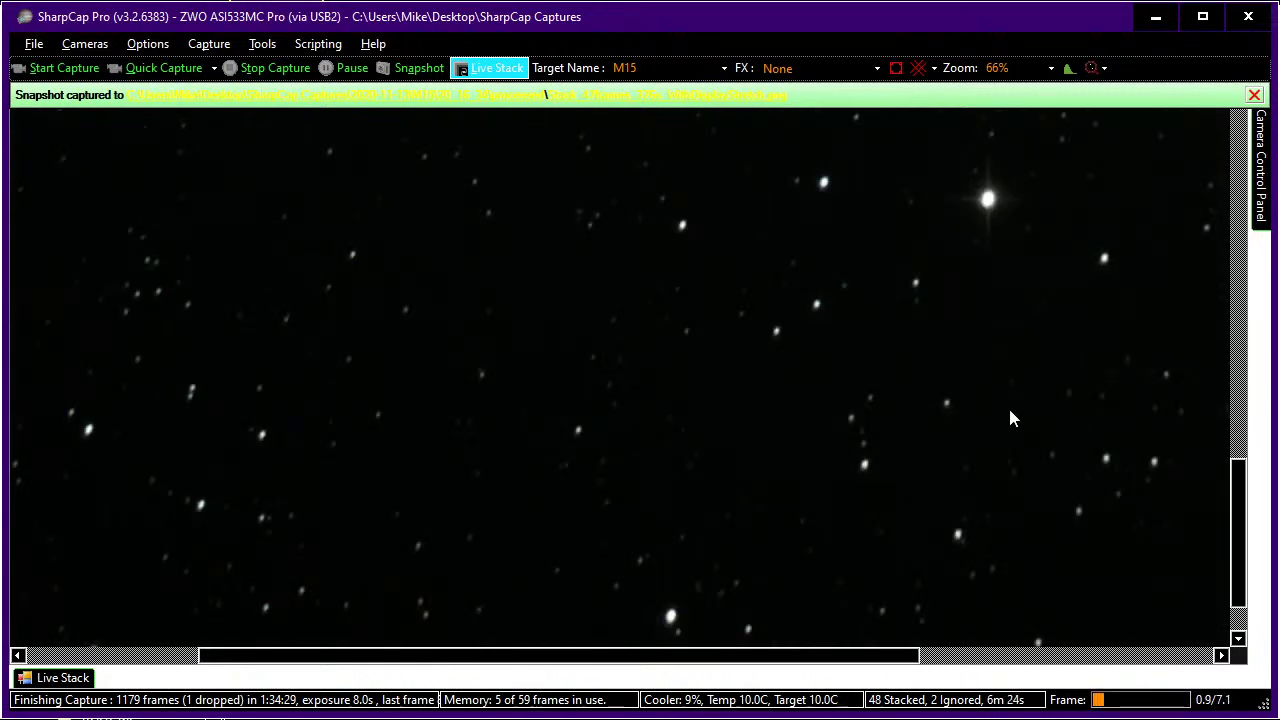
{"action": "scroll", "coordinate": [1010, 418], "scroll_direction": "down", "scroll_amount": 4}
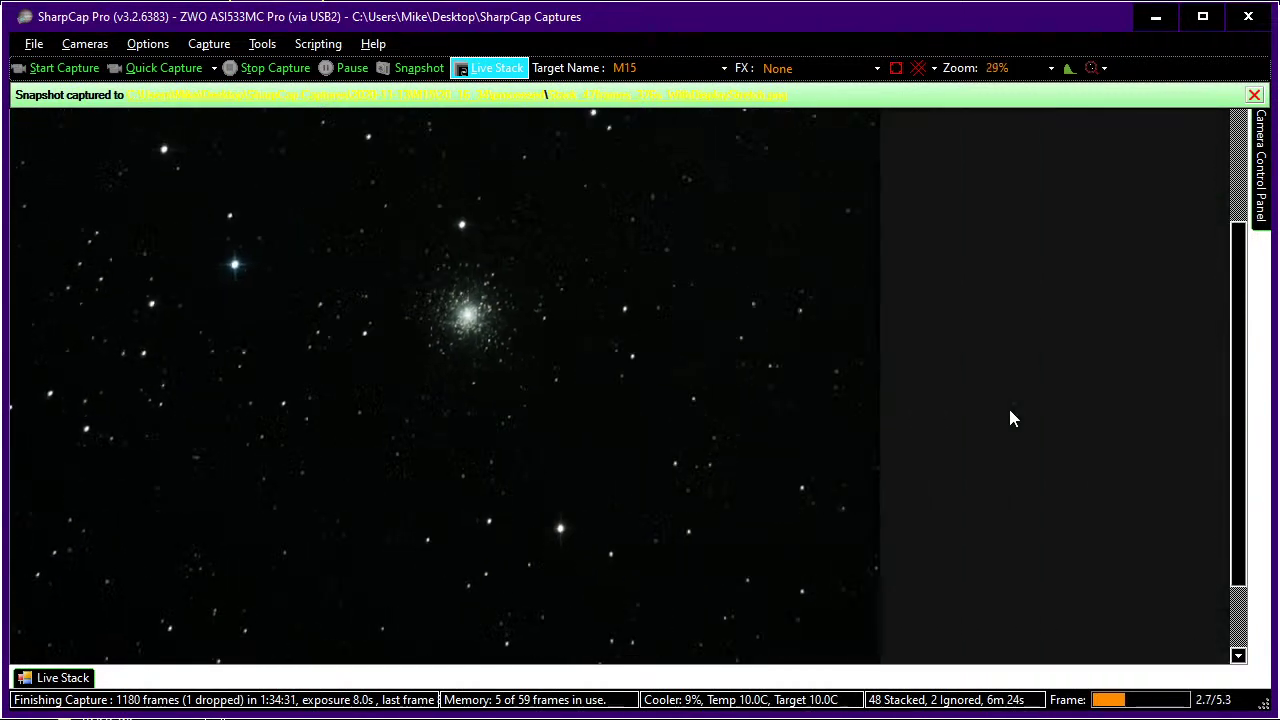
{"action": "scroll", "coordinate": [1010, 418], "scroll_direction": "down", "scroll_amount": 2}
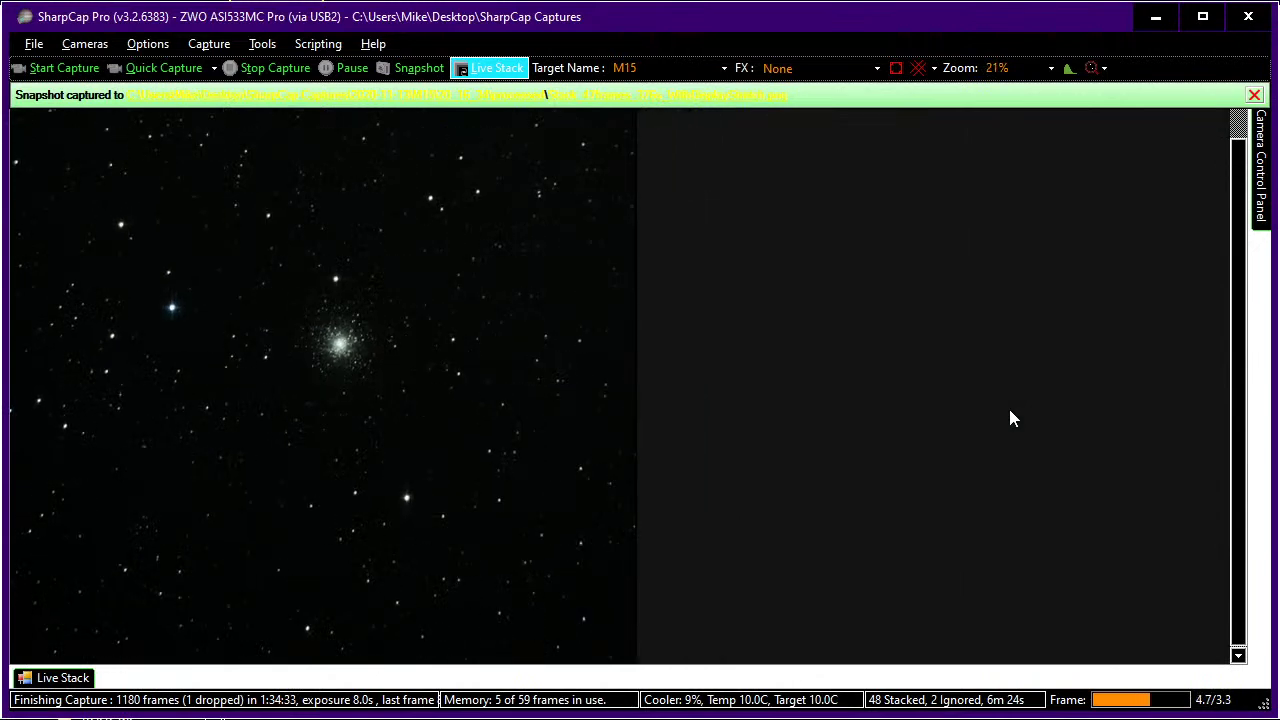
{"action": "scroll", "coordinate": [1010, 418], "scroll_direction": "down", "scroll_amount": 1}
{"action": "scroll", "coordinate": [1010, 418], "scroll_direction": "up", "scroll_amount": 1}
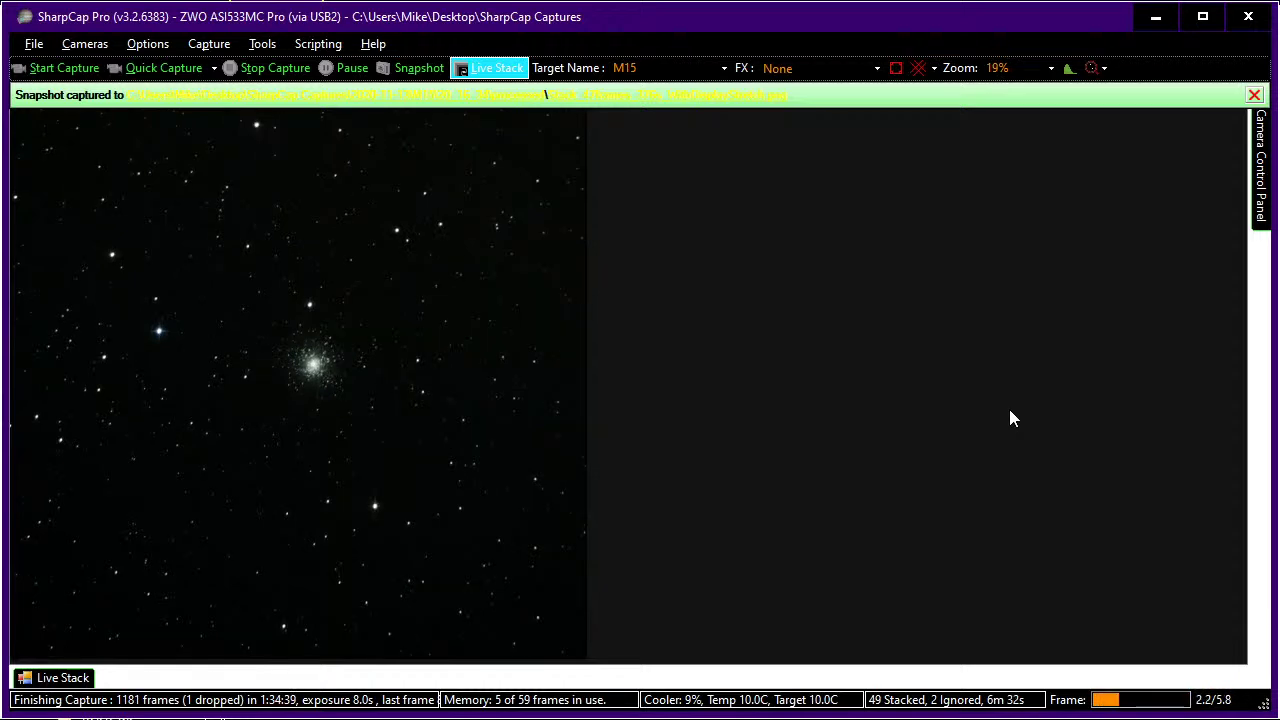
Set the camera exposure to 1000 ms and slew the telescope to the Helix Nebula from Stellarium
{"action": "mouse_move", "coordinate": [1266, 186]}
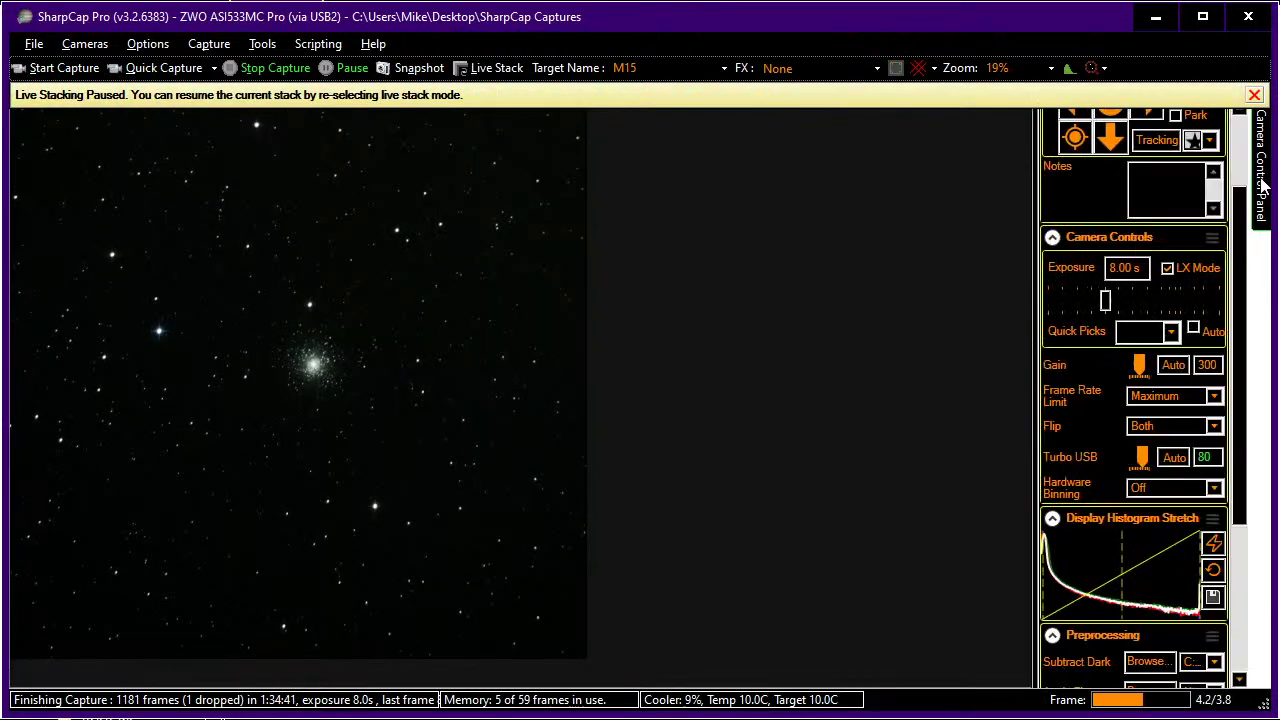
{"action": "left_click", "coordinate": [1061, 300]}
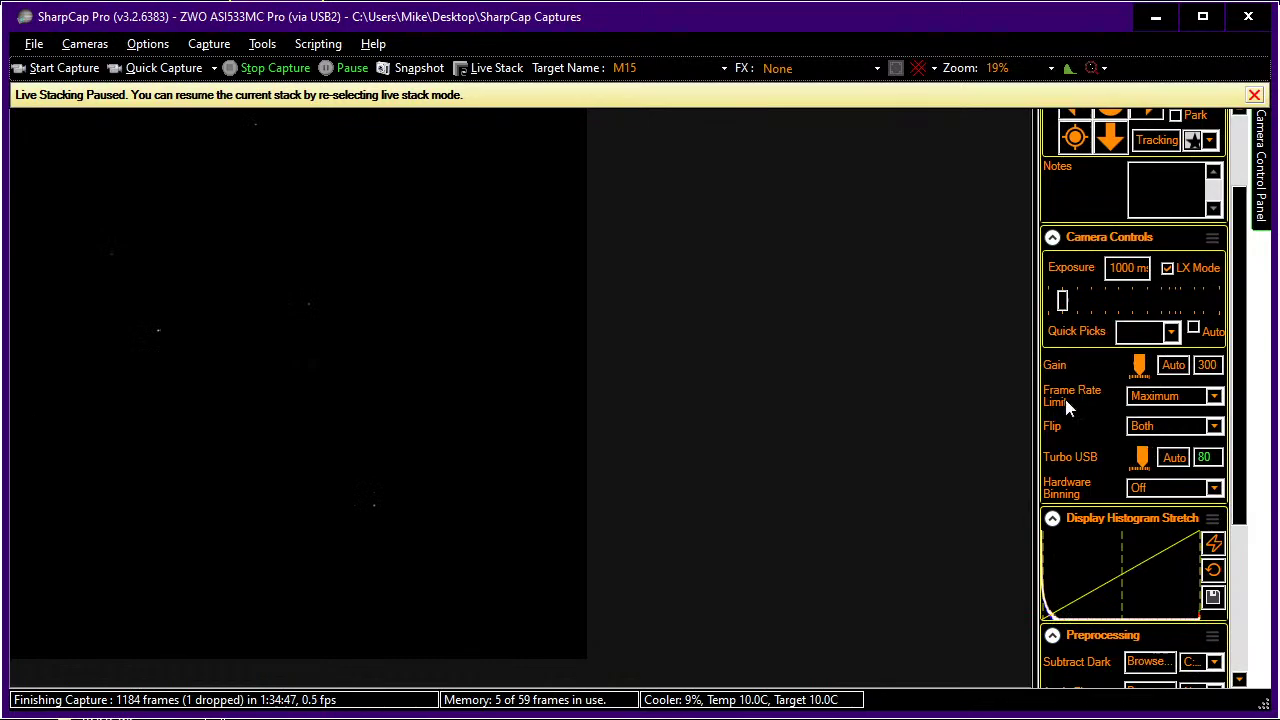
{"action": "key", "text": "alt+Tab"}
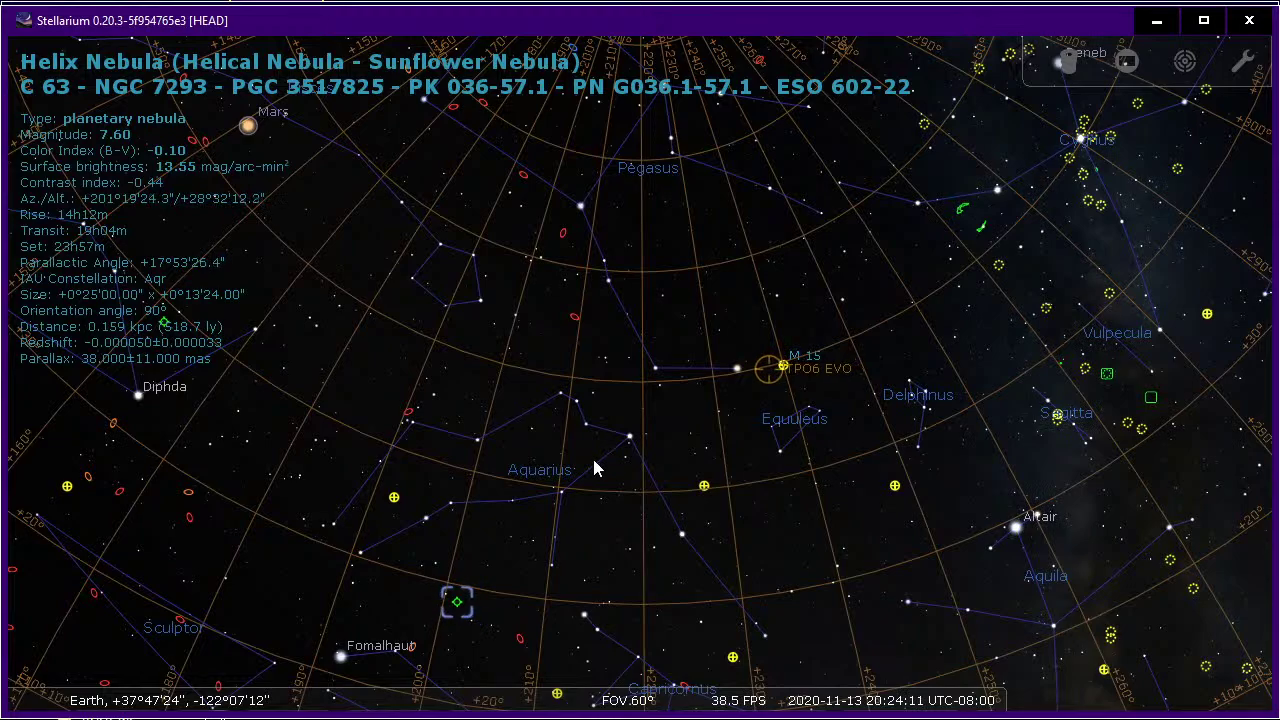
Center and enlarge the Helix Nebula and show the ZWO ASI533 sensor frame around it
{"action": "scroll", "coordinate": [594, 465], "scroll_direction": "up", "scroll_amount": 3}
{"action": "key", "text": "slash"}
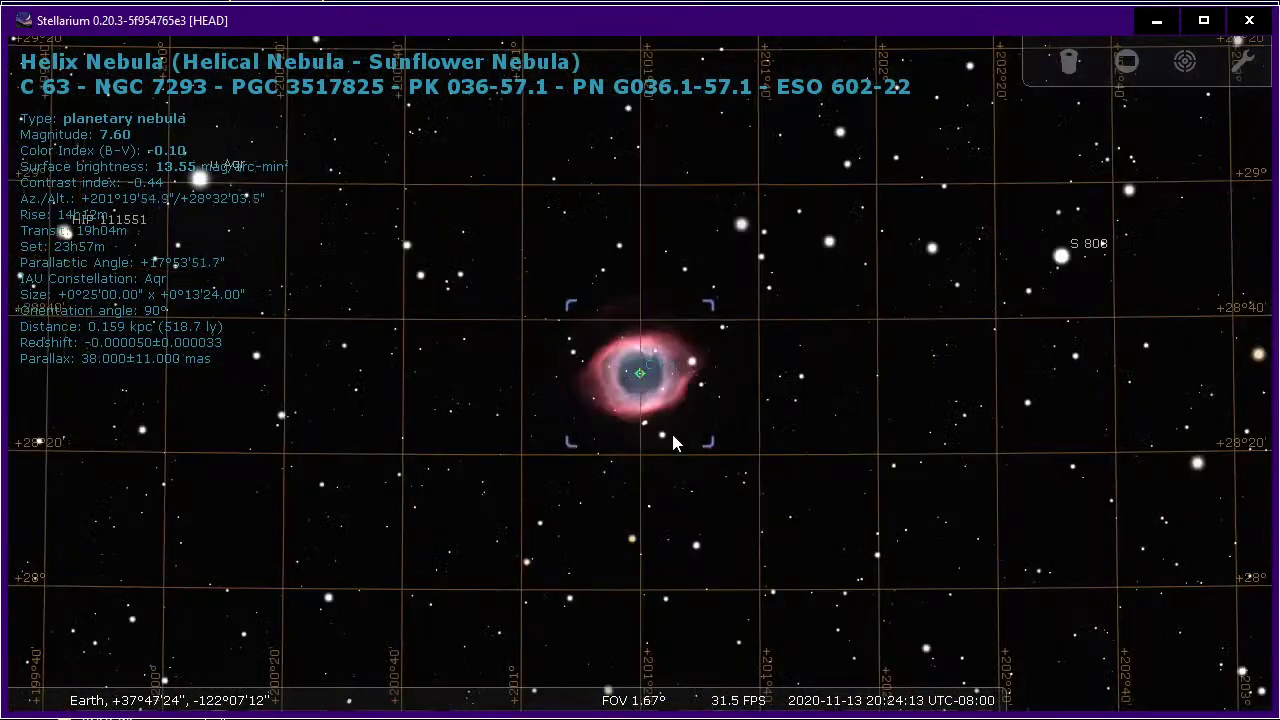
{"action": "scroll", "coordinate": [683, 426], "scroll_direction": "down", "scroll_amount": 2}
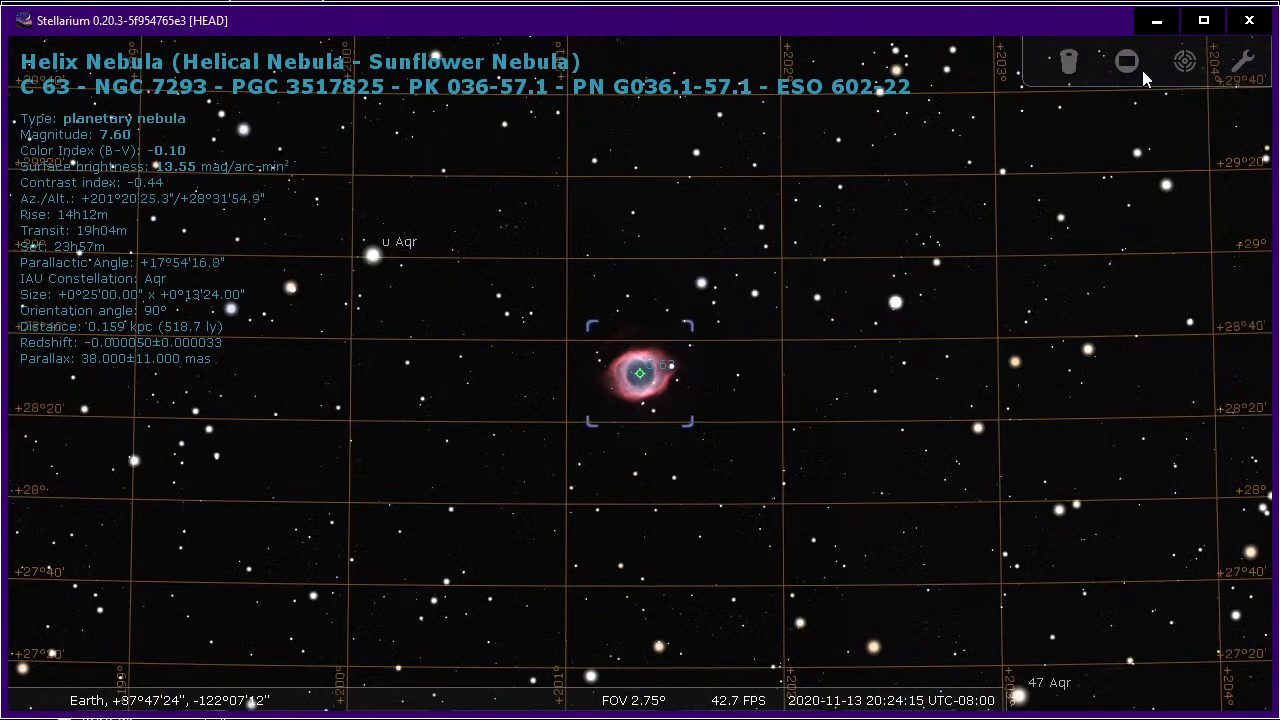
{"action": "left_click", "coordinate": [1128, 62]}
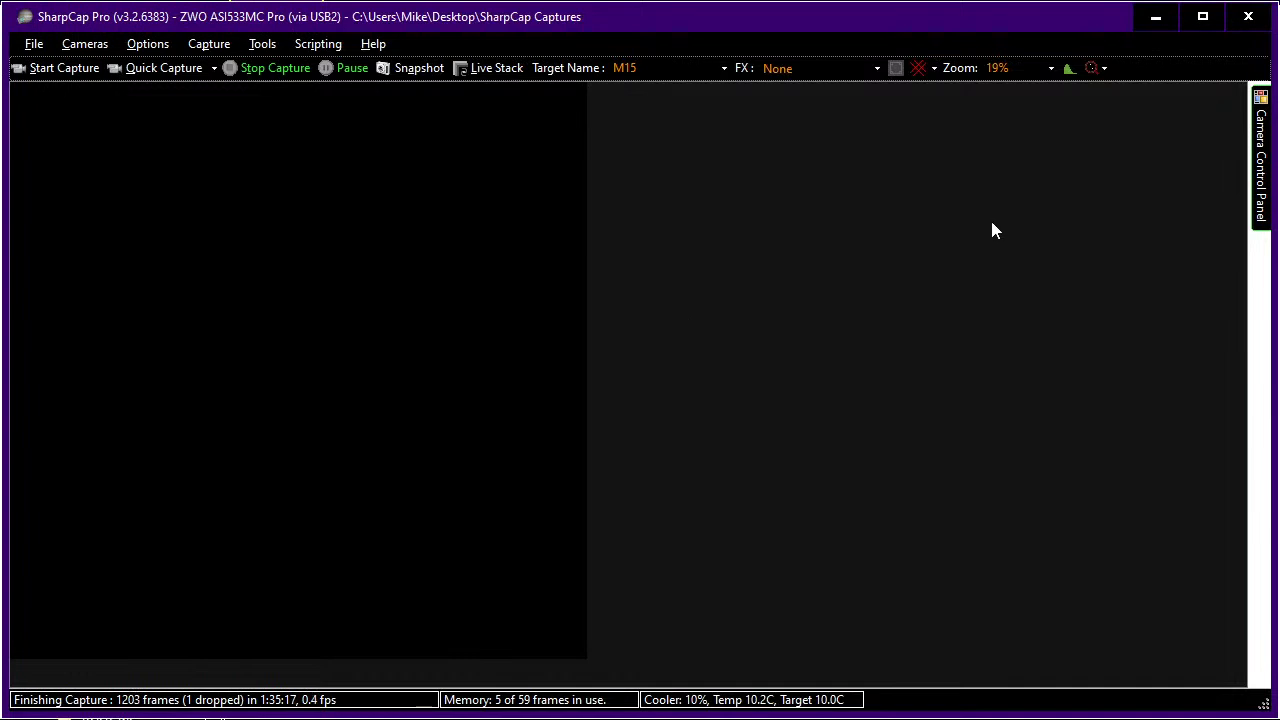
Auto-stretch the live camera display in SharpCap and compare its star pattern with Stellarium's sensor frame around the Helix Nebula
{"action": "mouse_move", "coordinate": [1265, 160]}
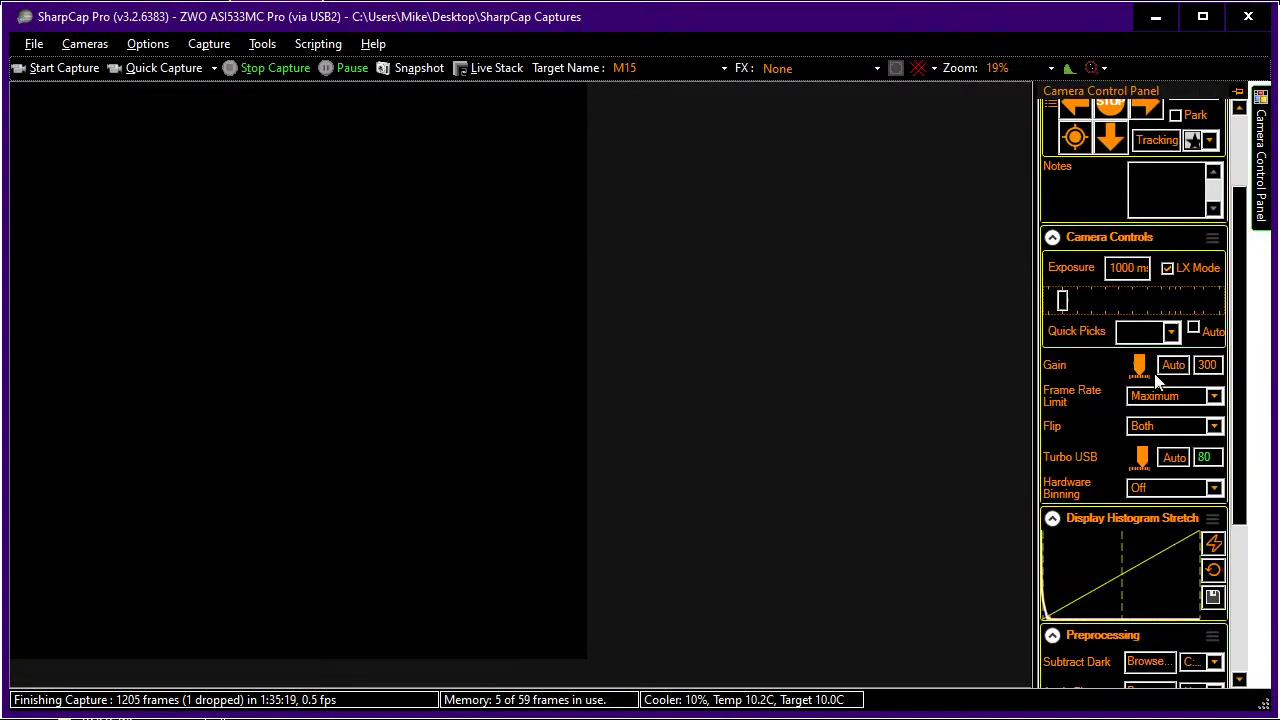
{"action": "left_click", "coordinate": [1213, 545]}
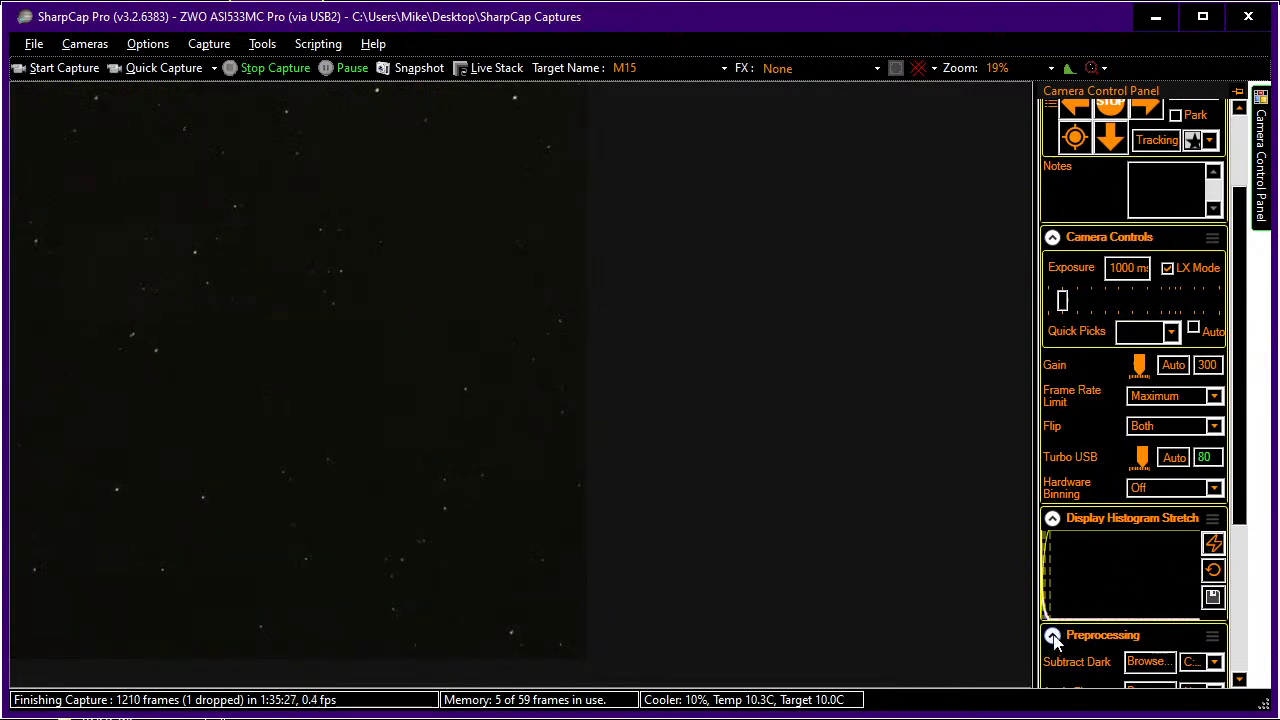
{"action": "key", "text": "alt+Tab"}
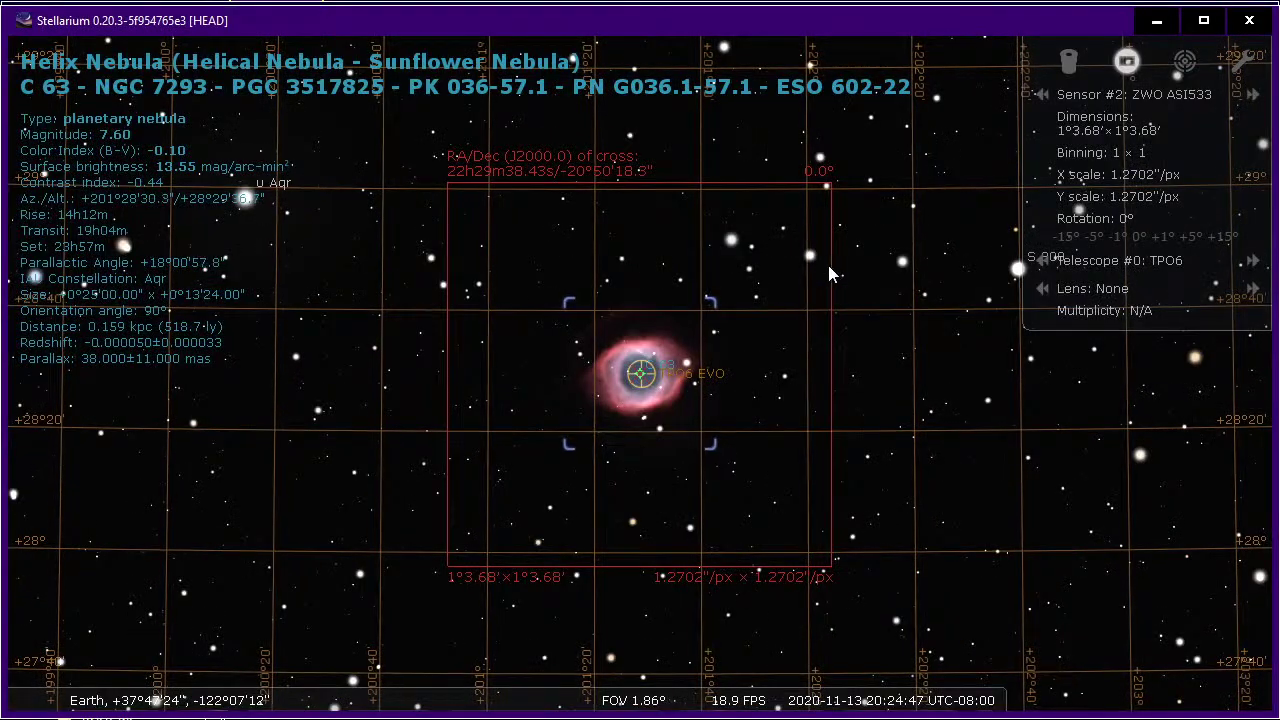
{"action": "key", "text": "alt+Tab"}
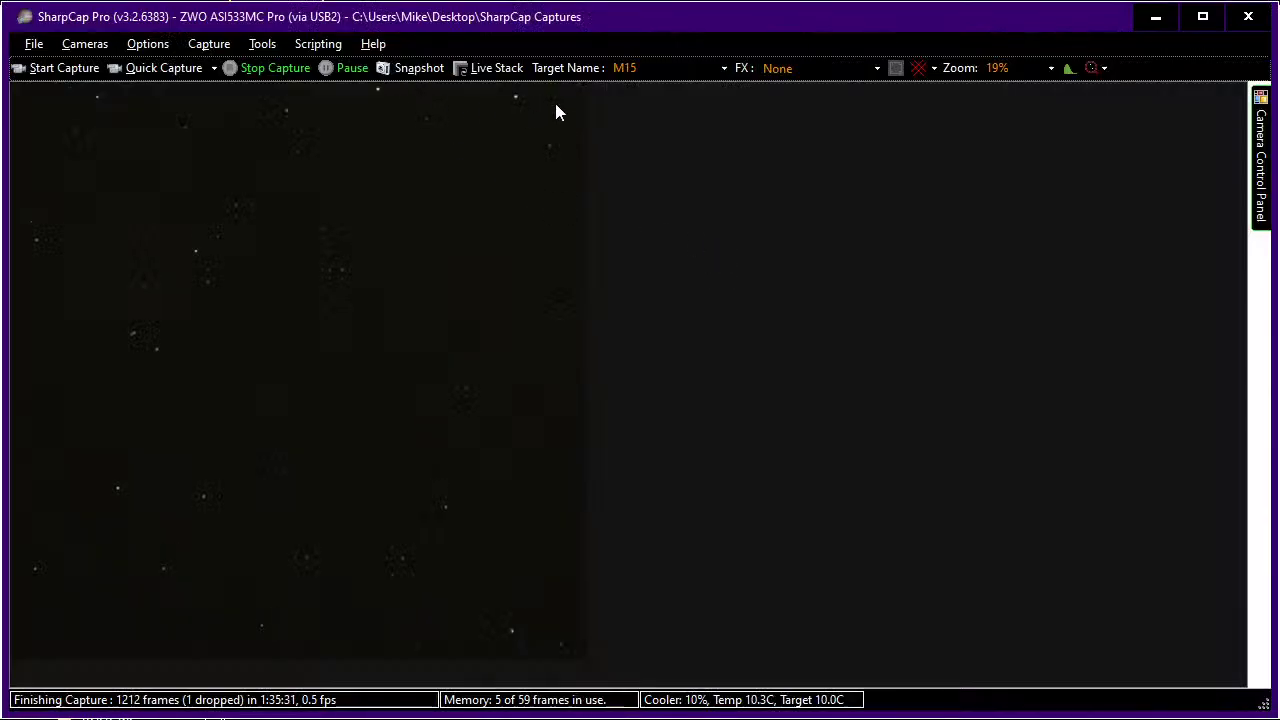
{"action": "key", "text": "alt+Tab"}
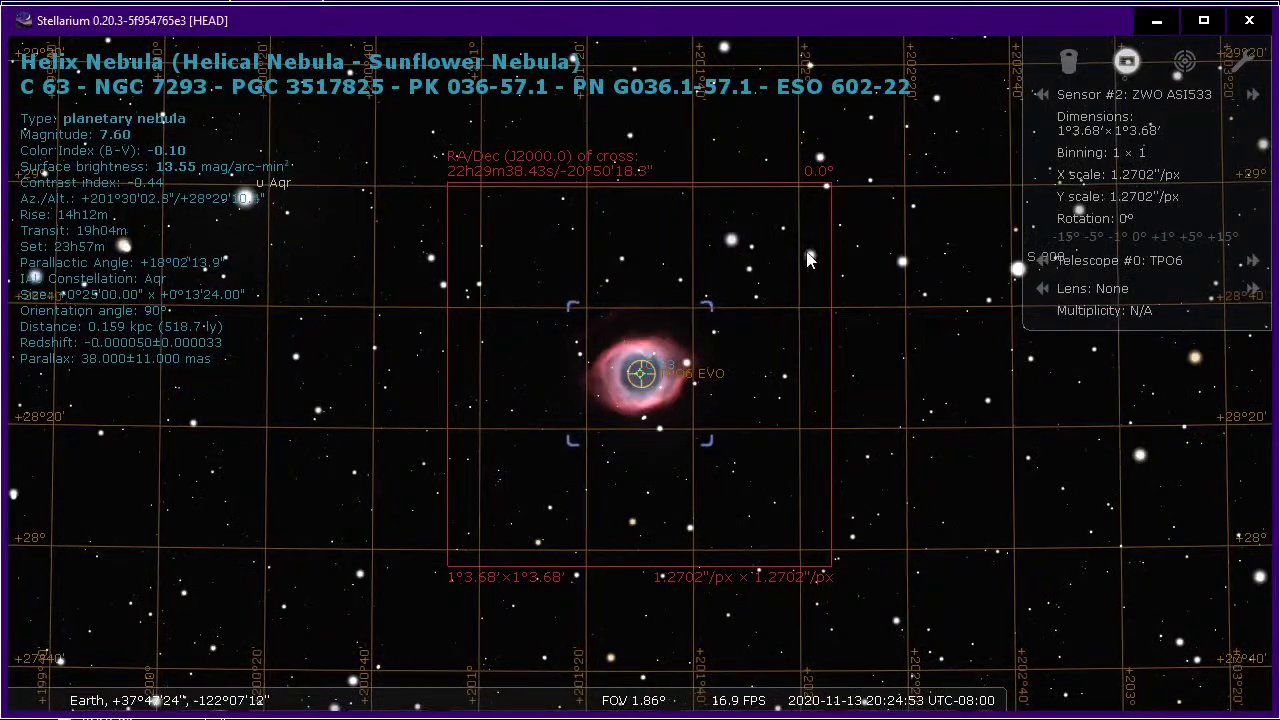
{"action": "key", "text": "alt+Tab"}
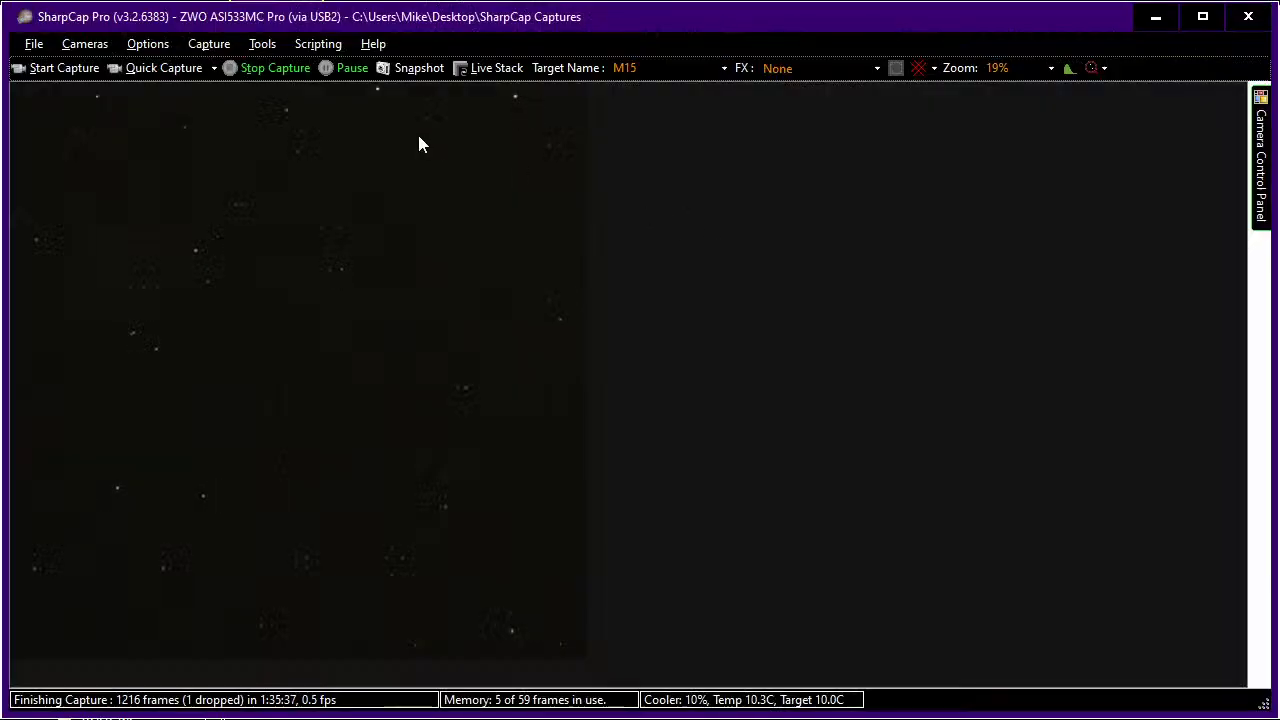
{"action": "key", "text": "alt+Tab"}
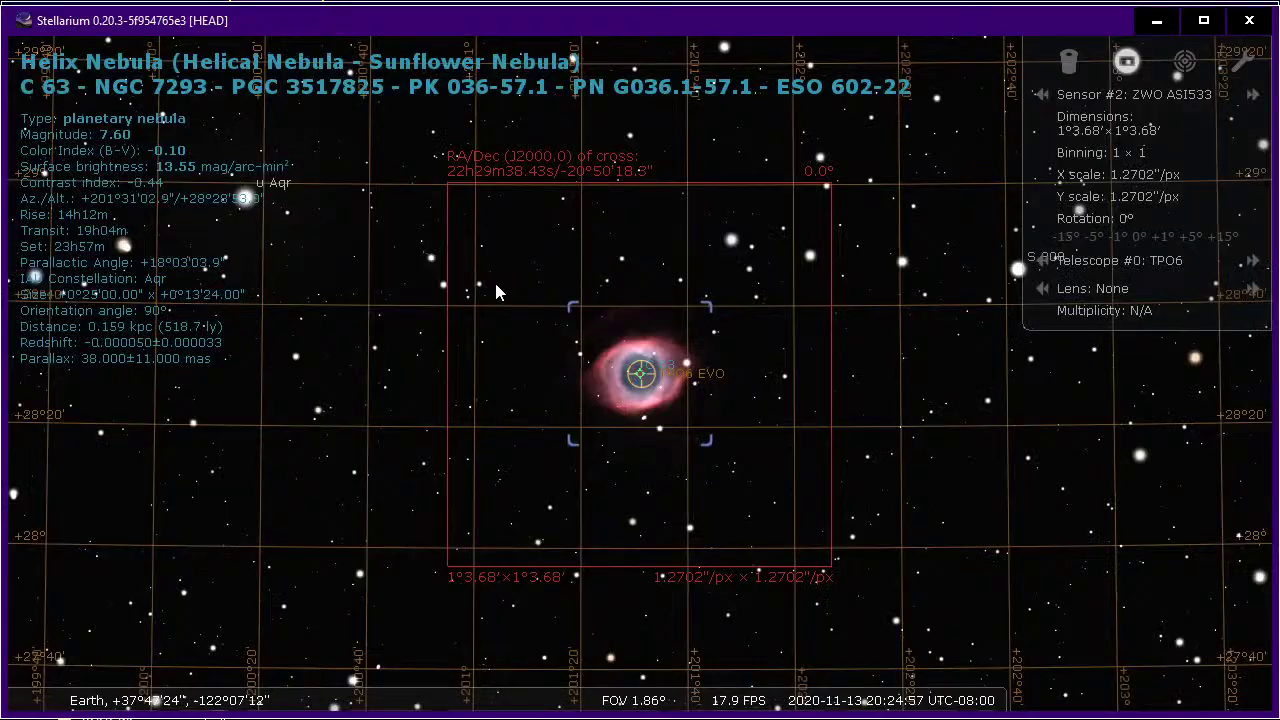
Check where the Helix Nebula lies in the SharpCap camera view by matching its stars against the Stellarium sky map
{"action": "key", "text": "alt+Tab"}
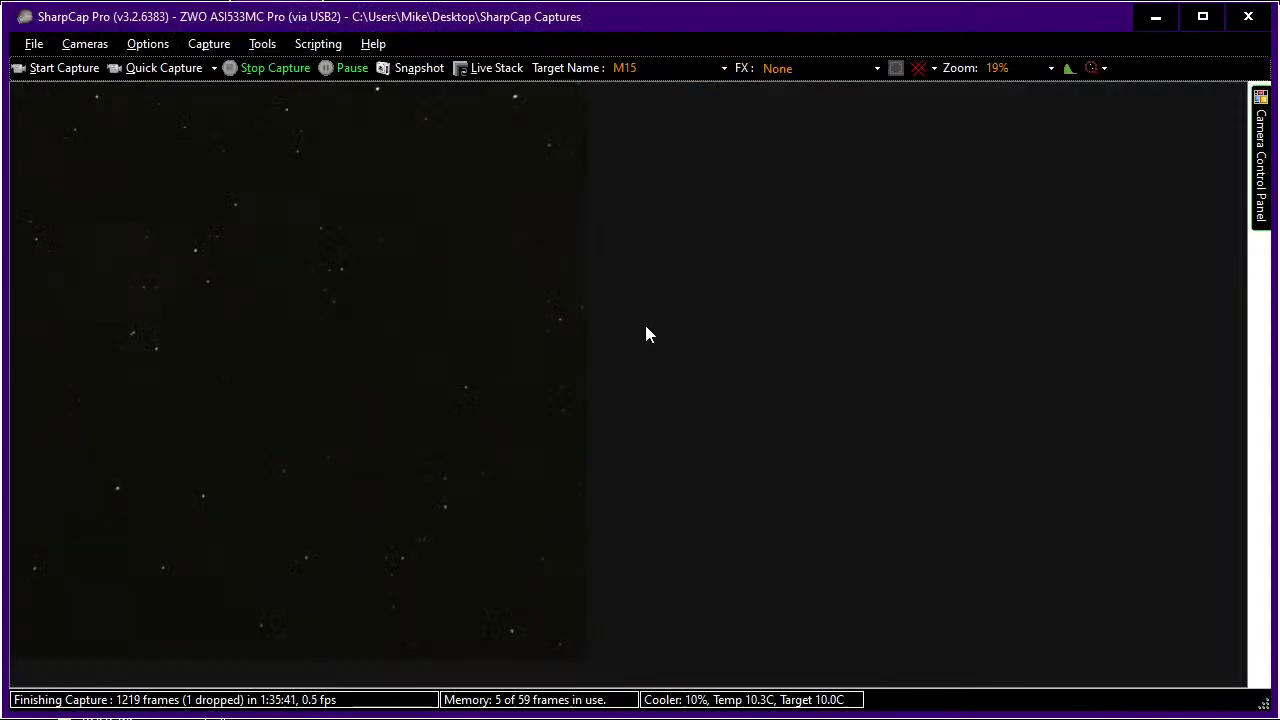
{"action": "key", "text": "alt+Tab"}
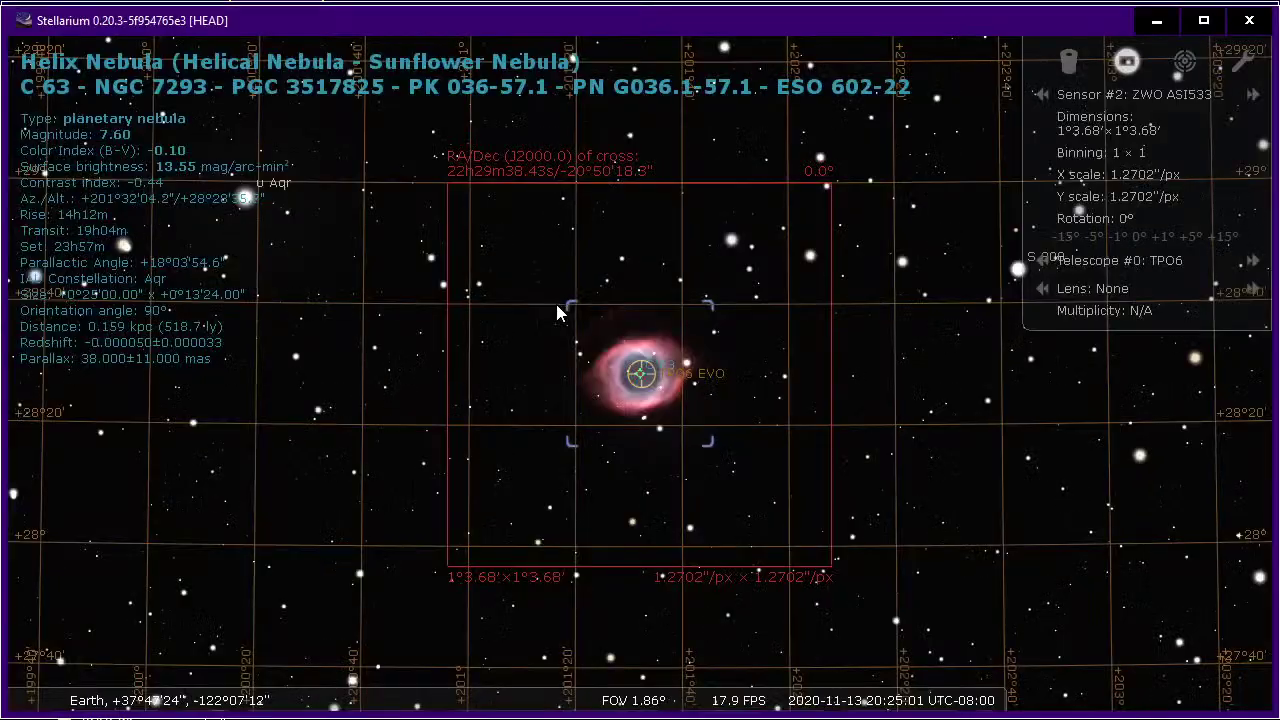
{"action": "key", "text": "alt+Tab"}
{"action": "mouse_move", "coordinate": [1263, 200]}
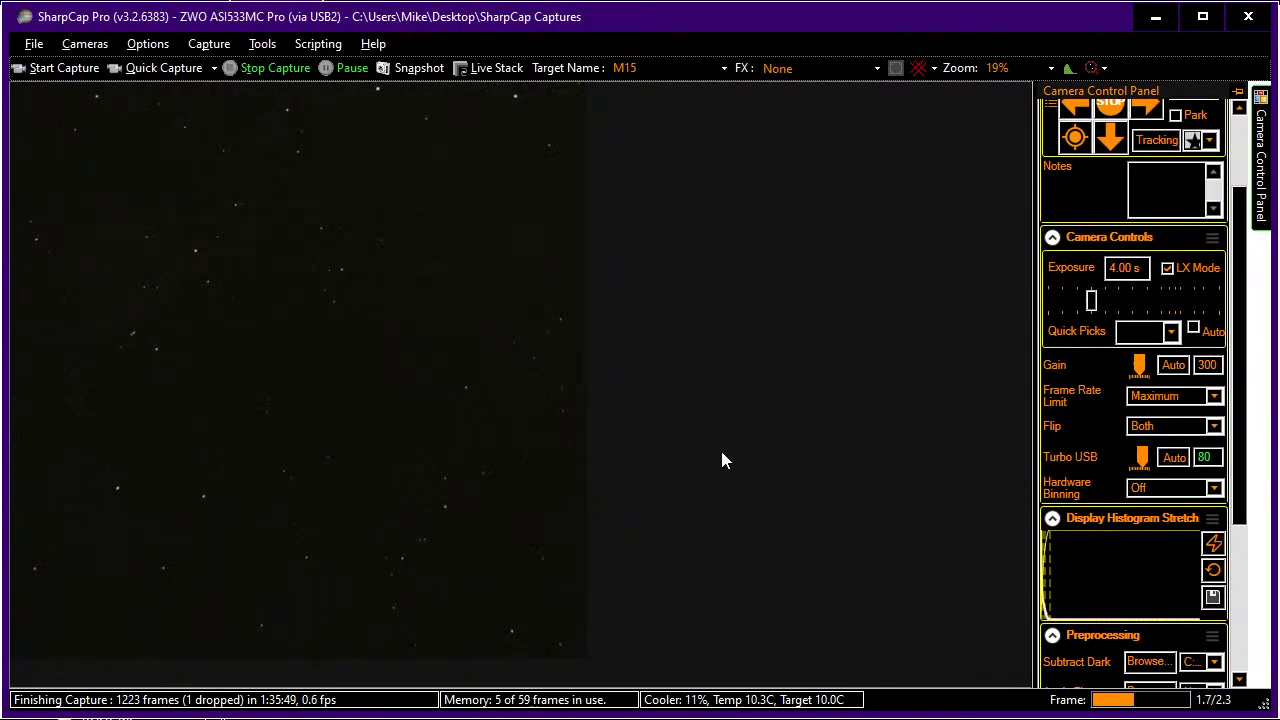
{"action": "key", "text": "alt+Tab"}
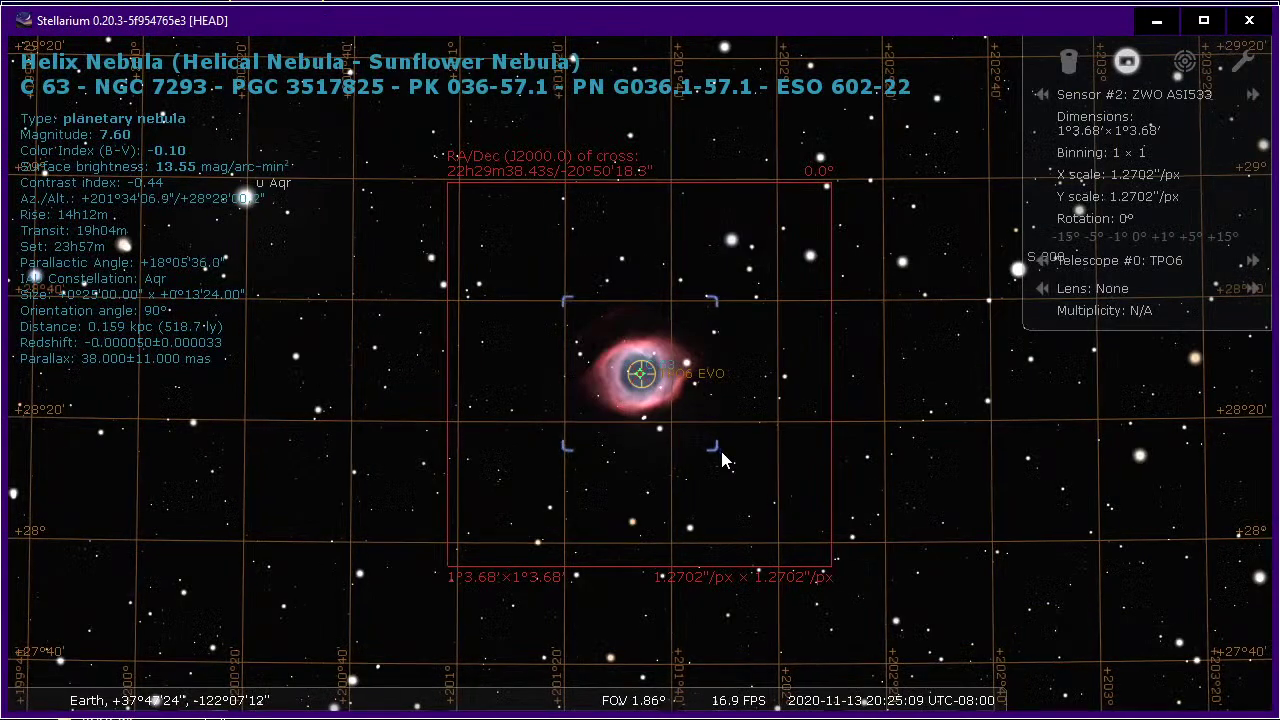
{"action": "key", "text": "alt+Tab"}
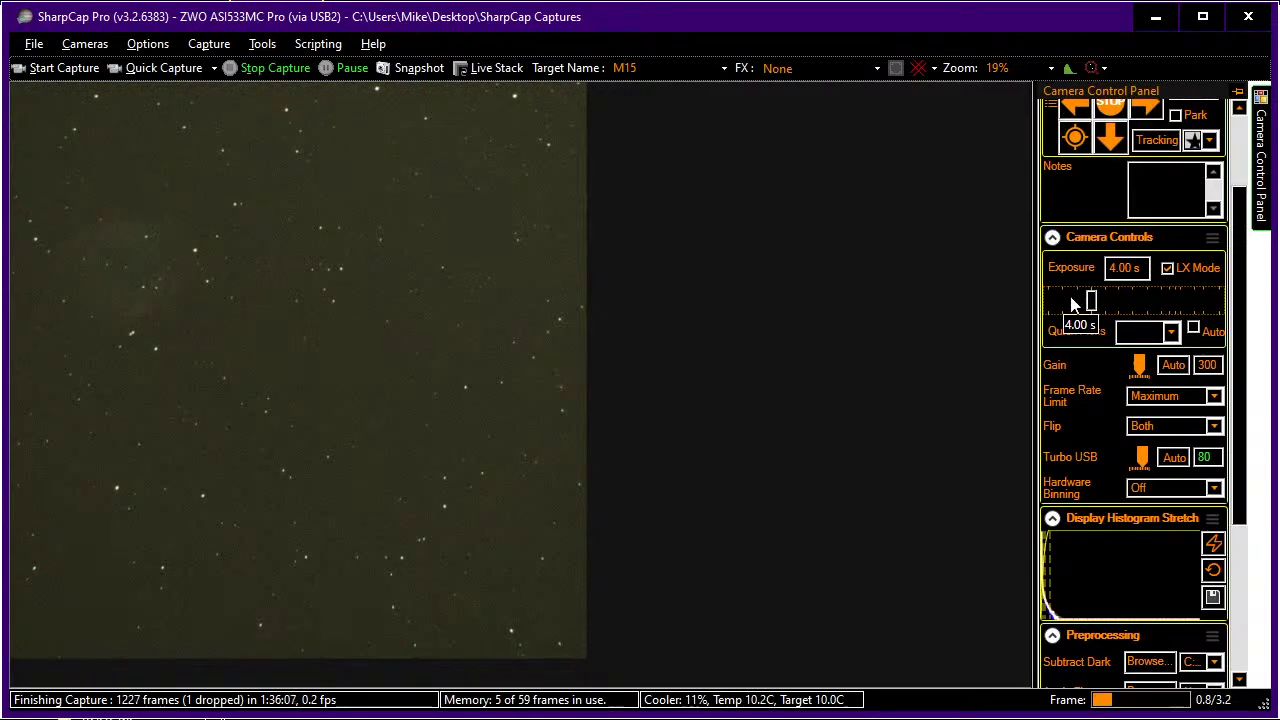
Reset the display stretch, set the exposure to 4 s and plate solve to sync and re-center the telescope
{"action": "left_click_drag", "start_coordinate": [1073, 303], "coordinate": [1069, 292]}
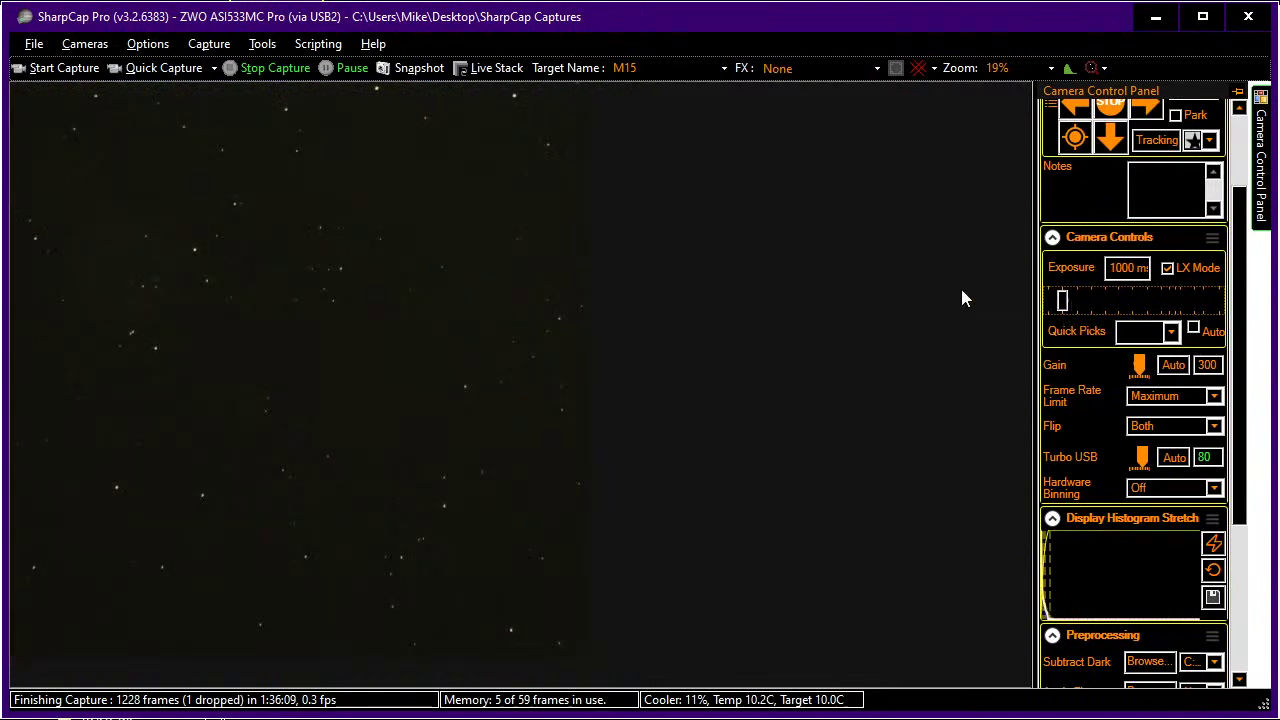
{"action": "left_click", "coordinate": [1213, 570]}
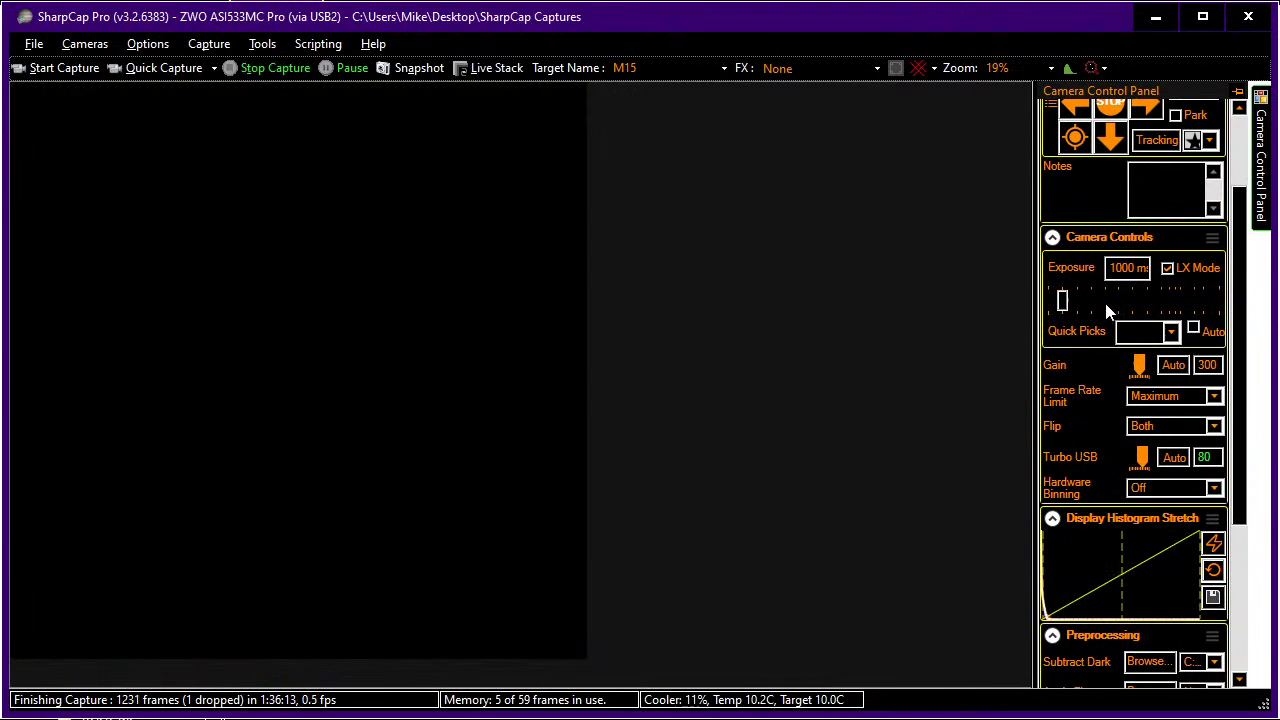
{"action": "left_click", "coordinate": [1106, 306]}
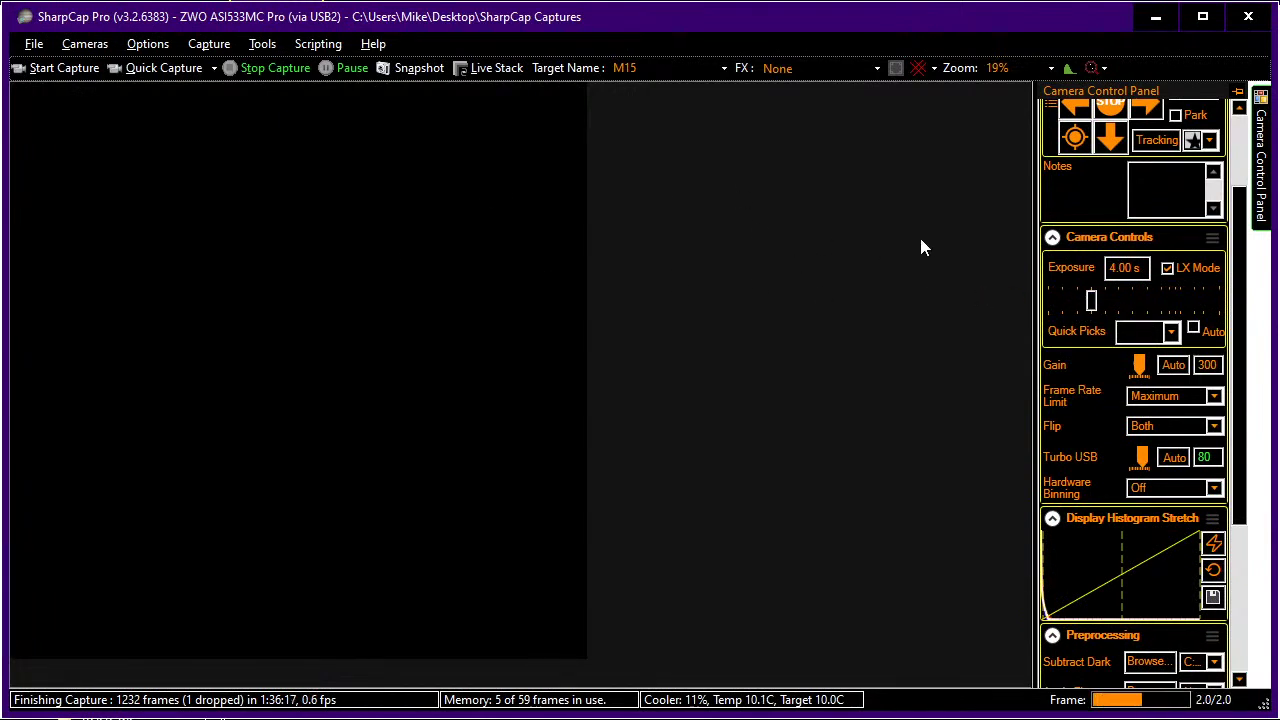
{"action": "scroll", "coordinate": [1088, 318], "scroll_direction": "up", "scroll_amount": 2}
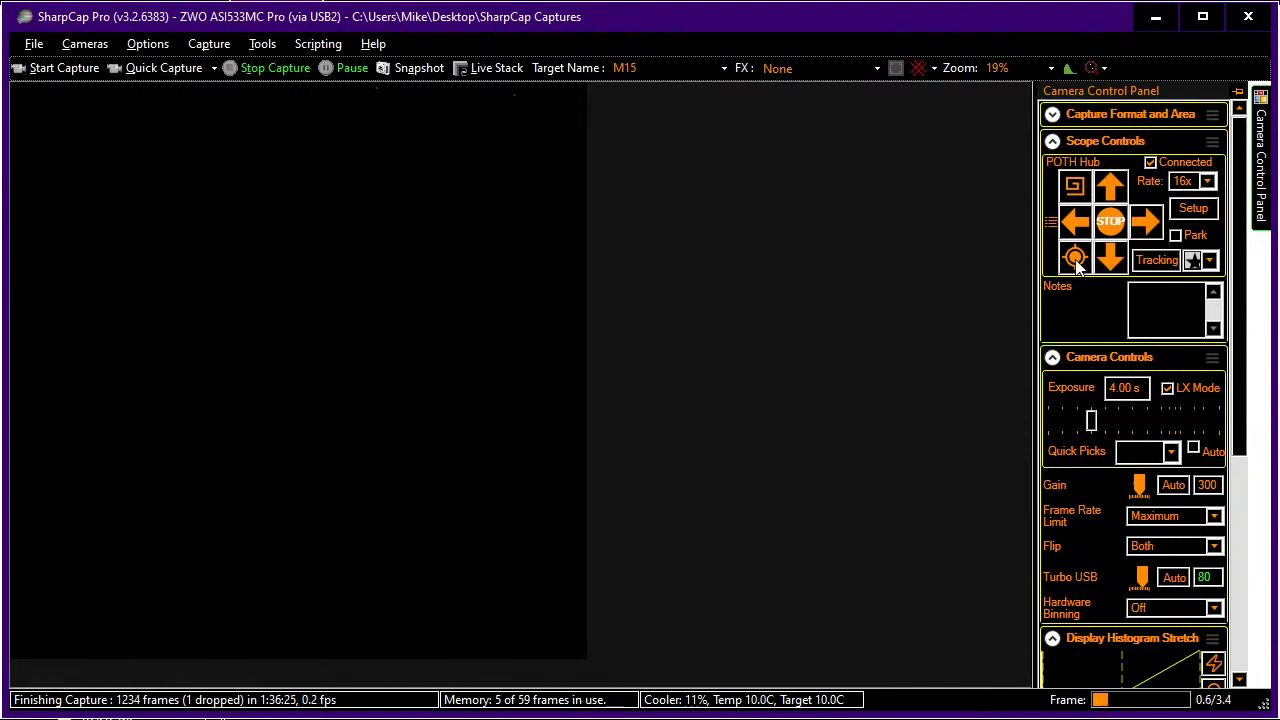
{"action": "left_click", "coordinate": [1075, 259]}
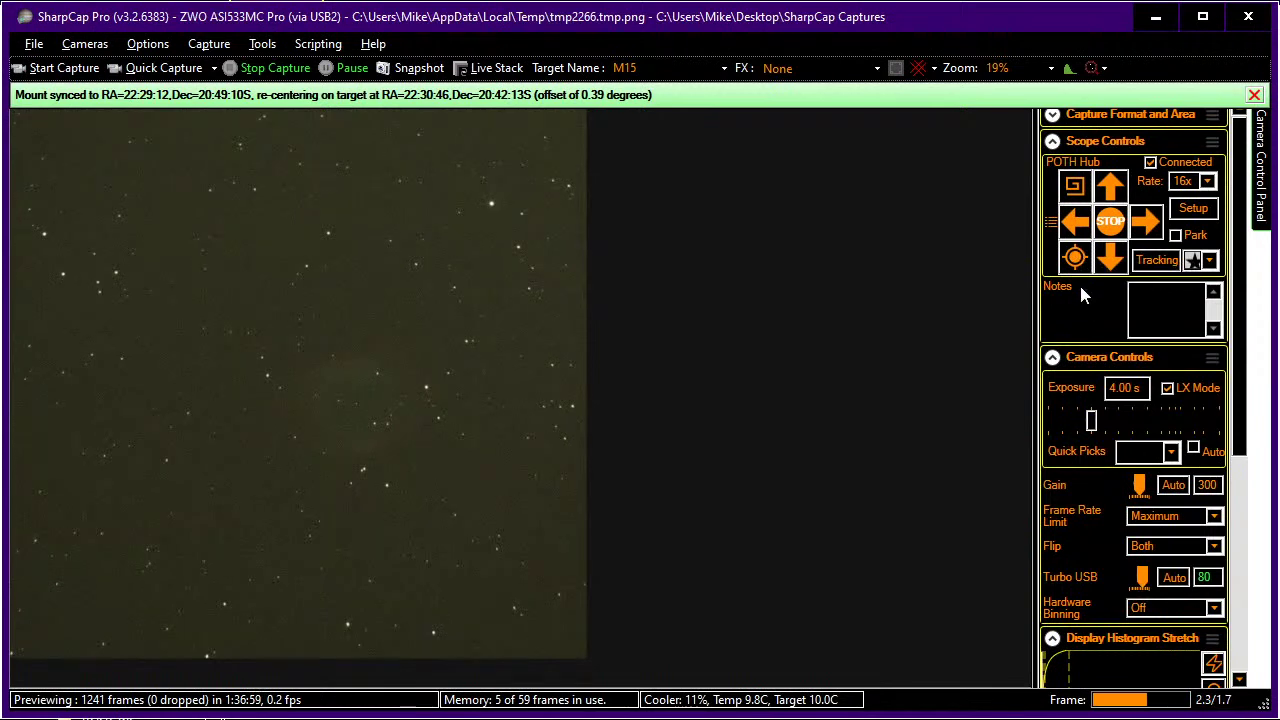
Set the exposure to 1000 ms and nudge the mount left at the 16x rate to center the nebula in the frame
{"action": "left_click", "coordinate": [1056, 430]}
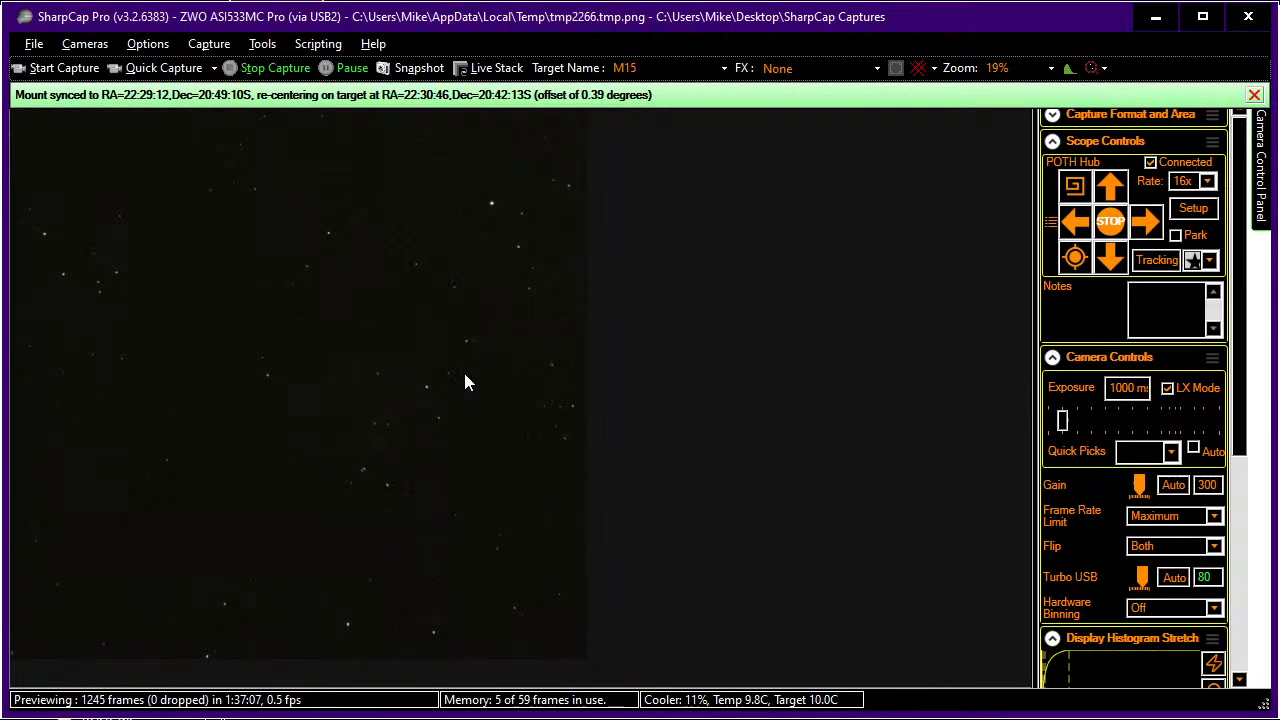
{"action": "left_click", "coordinate": [1075, 232]}
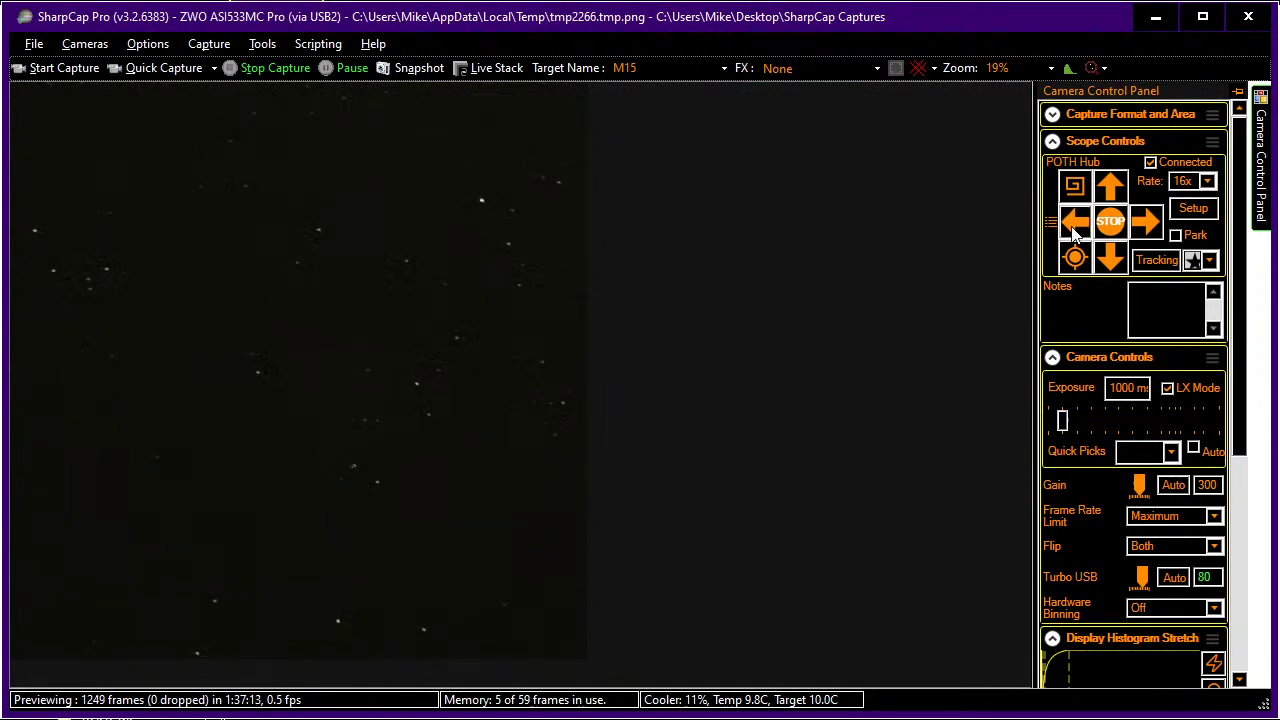
{"action": "left_click", "coordinate": [1075, 232]}
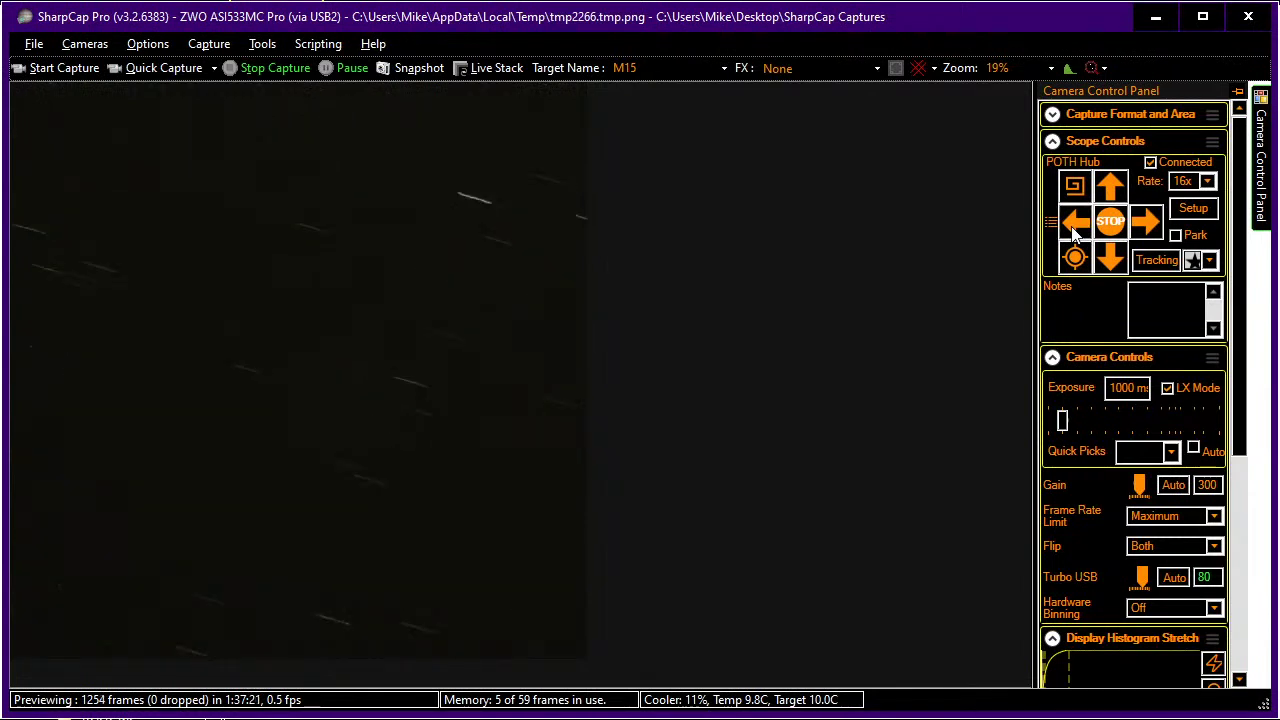
{"action": "left_click", "coordinate": [1075, 232]}
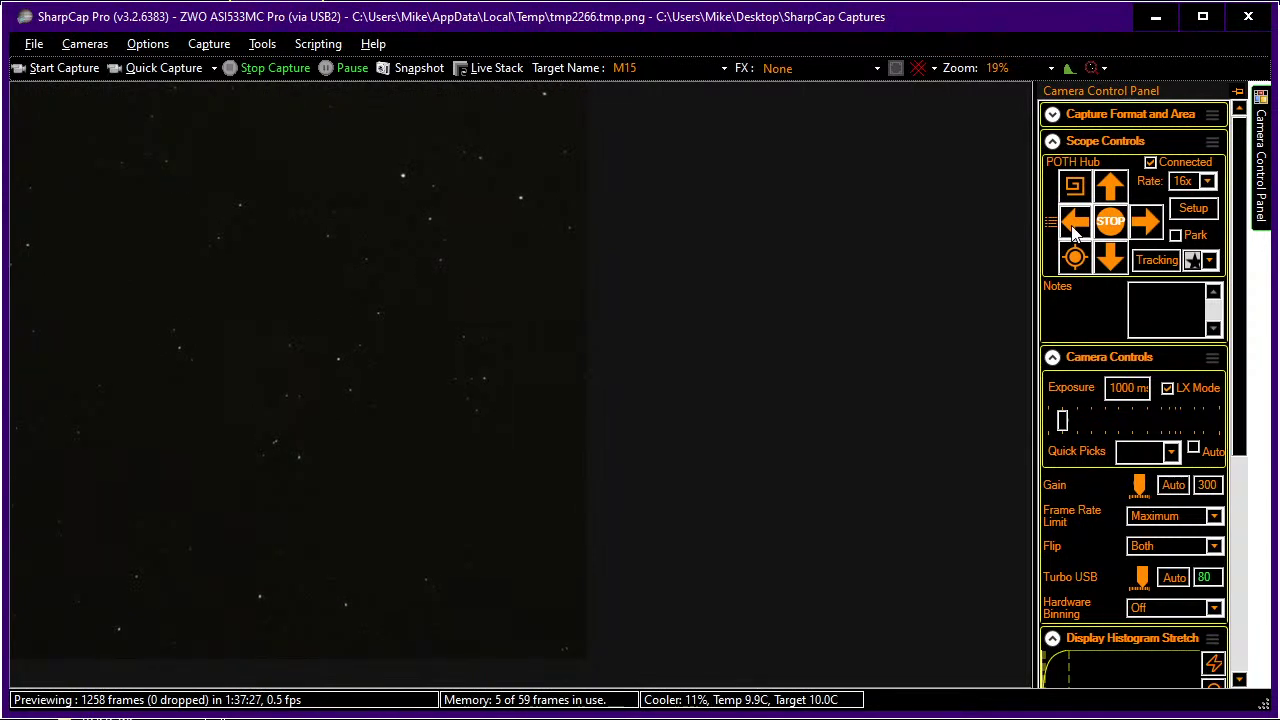
Set the camera exposure to 32 s and reset the display histogram stretch
{"action": "left_click", "coordinate": [1165, 424]}
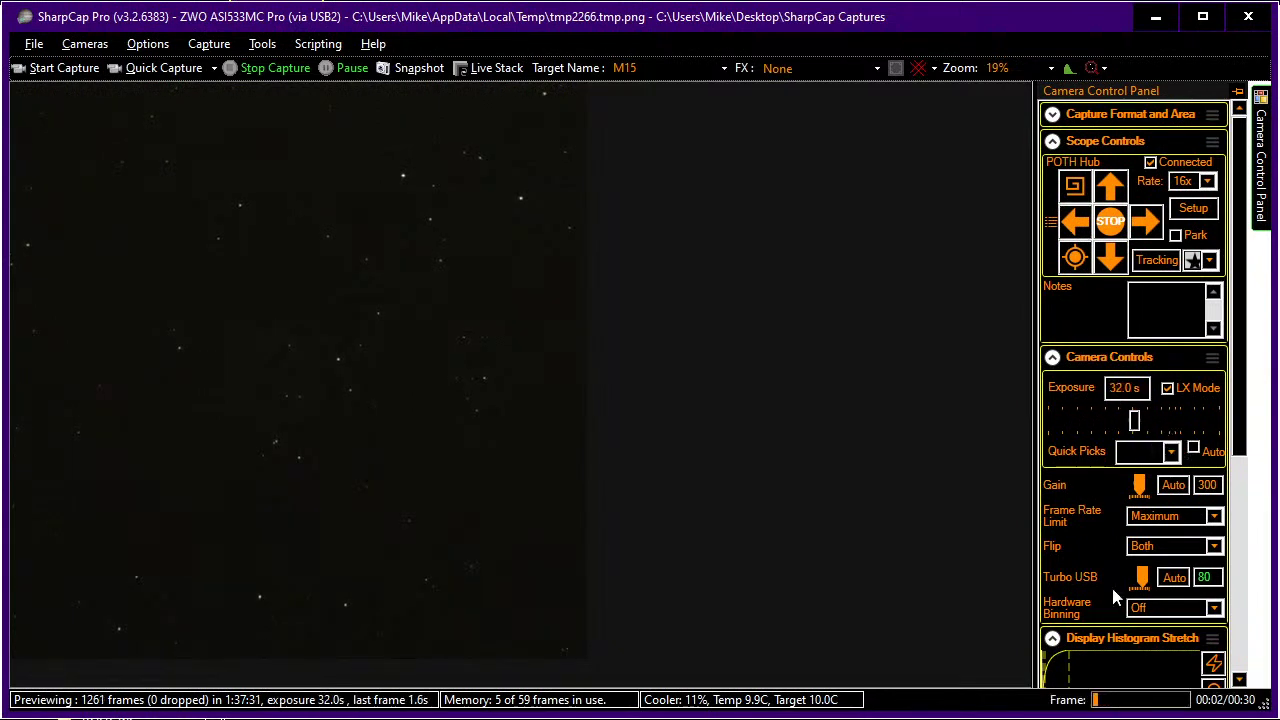
{"action": "scroll", "coordinate": [1180, 578], "scroll_direction": "down", "scroll_amount": 1}
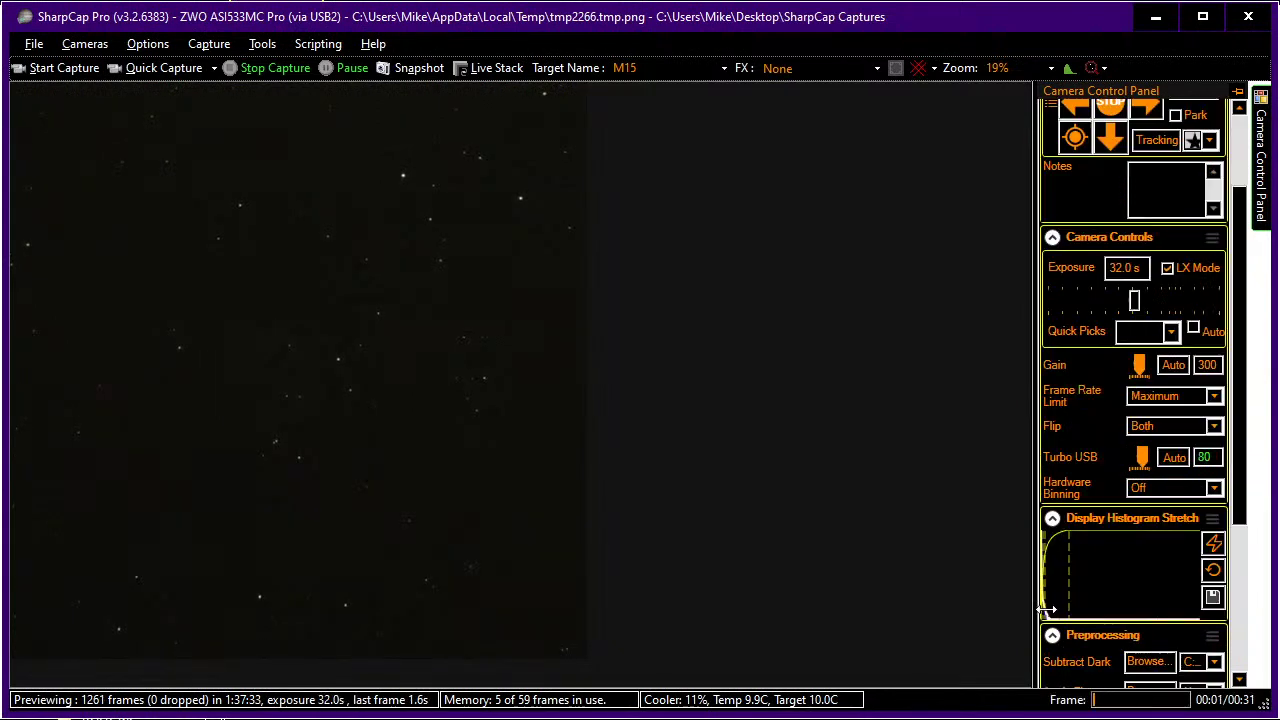
{"action": "left_click", "coordinate": [1213, 570]}
{"action": "scroll", "coordinate": [1187, 580], "scroll_direction": "down", "scroll_amount": 1}
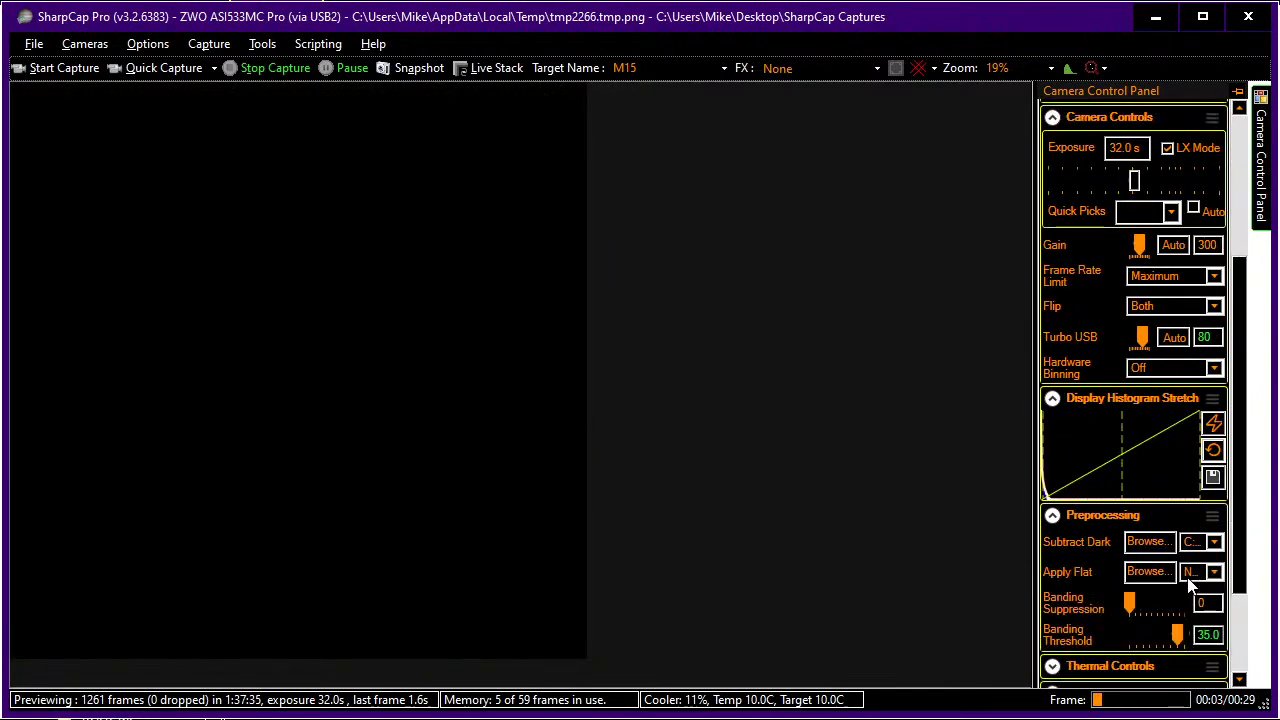
Load the 25-frame, 10.0C dark from the ASI533MC Pro 32.0s gain_300 folder for dark subtraction
{"action": "scroll", "coordinate": [1187, 585], "scroll_direction": "up", "scroll_amount": 2}
{"action": "scroll", "coordinate": [1189, 585], "scroll_direction": "down", "scroll_amount": 1}
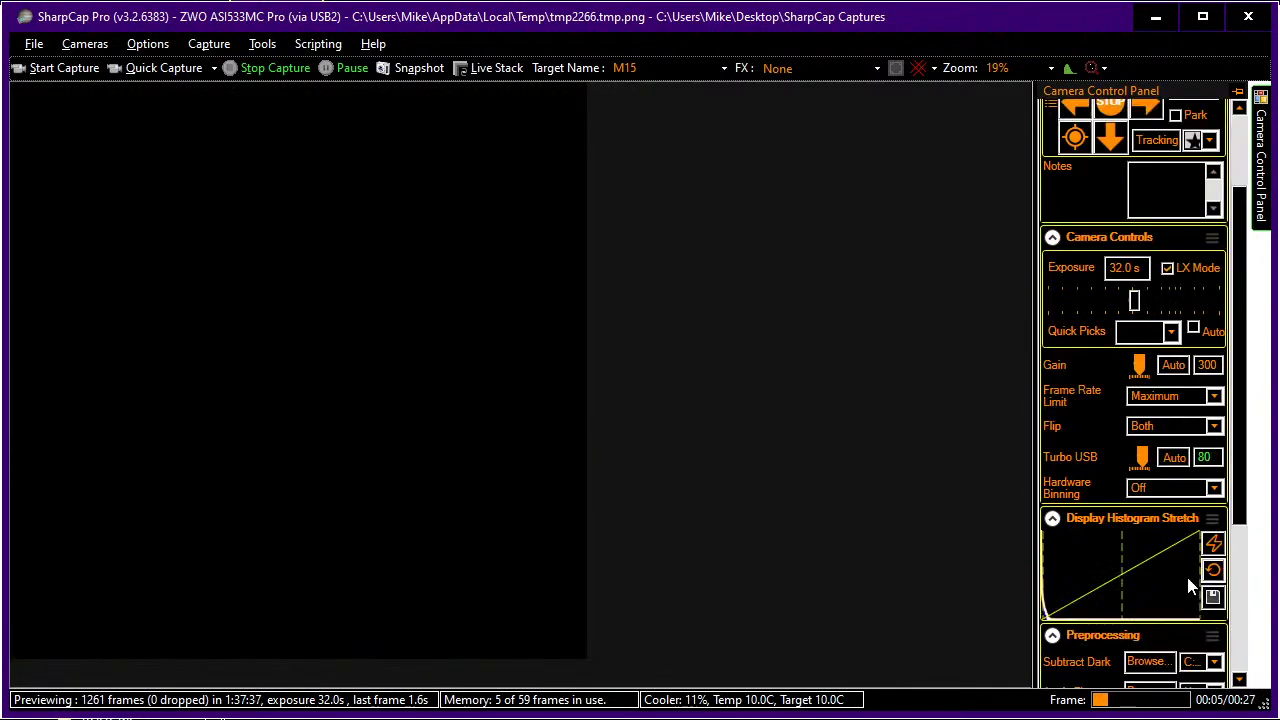
{"action": "scroll", "coordinate": [1189, 587], "scroll_direction": "down", "scroll_amount": 1}
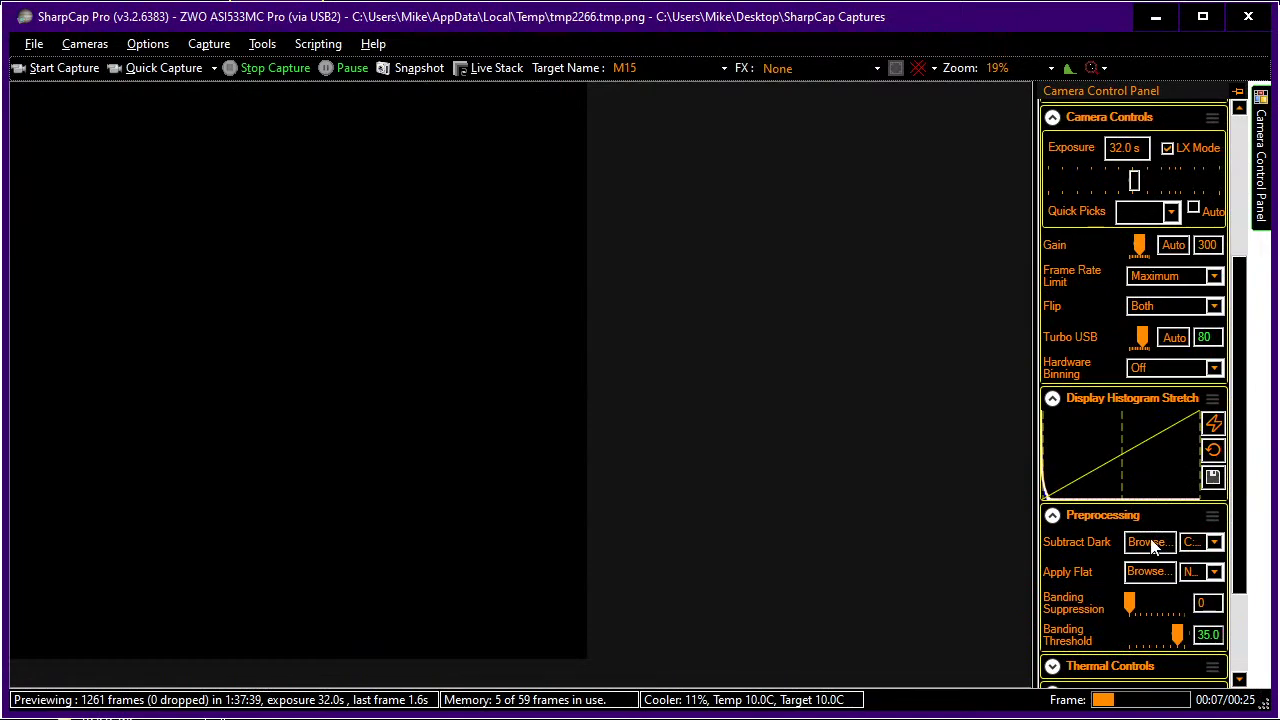
{"action": "left_click", "coordinate": [1148, 542]}
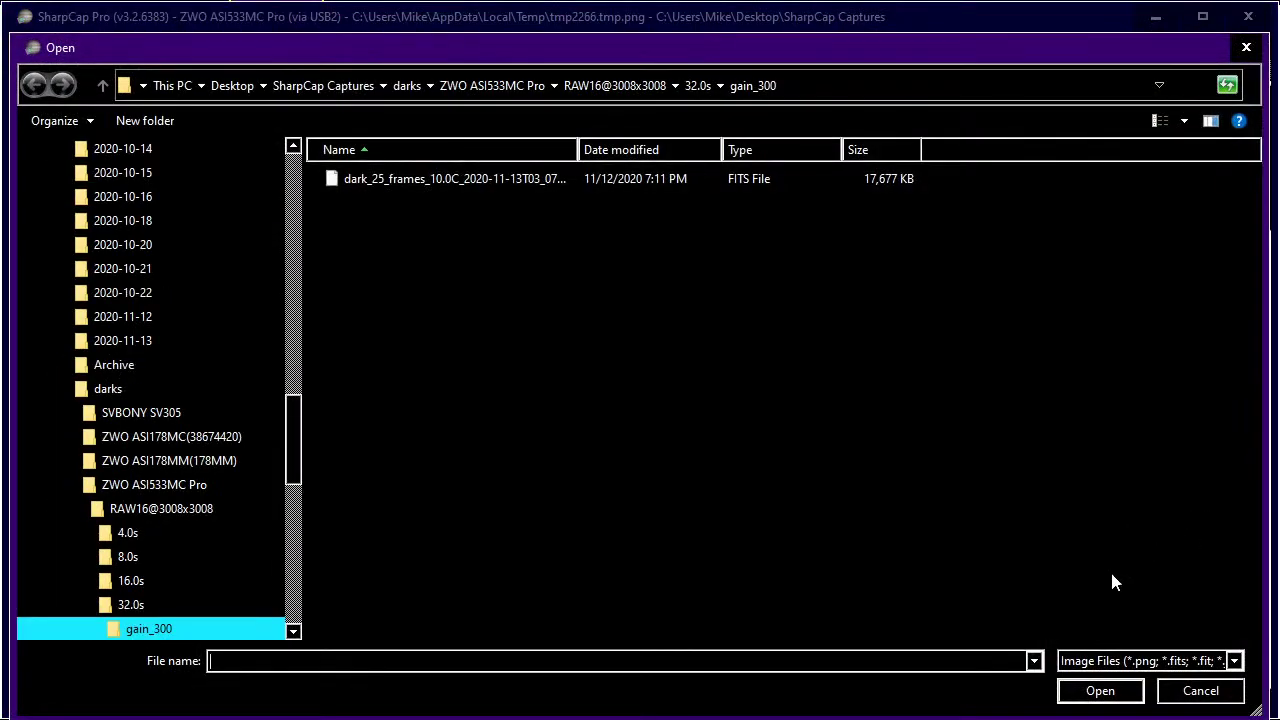
{"action": "left_click", "coordinate": [1201, 691]}
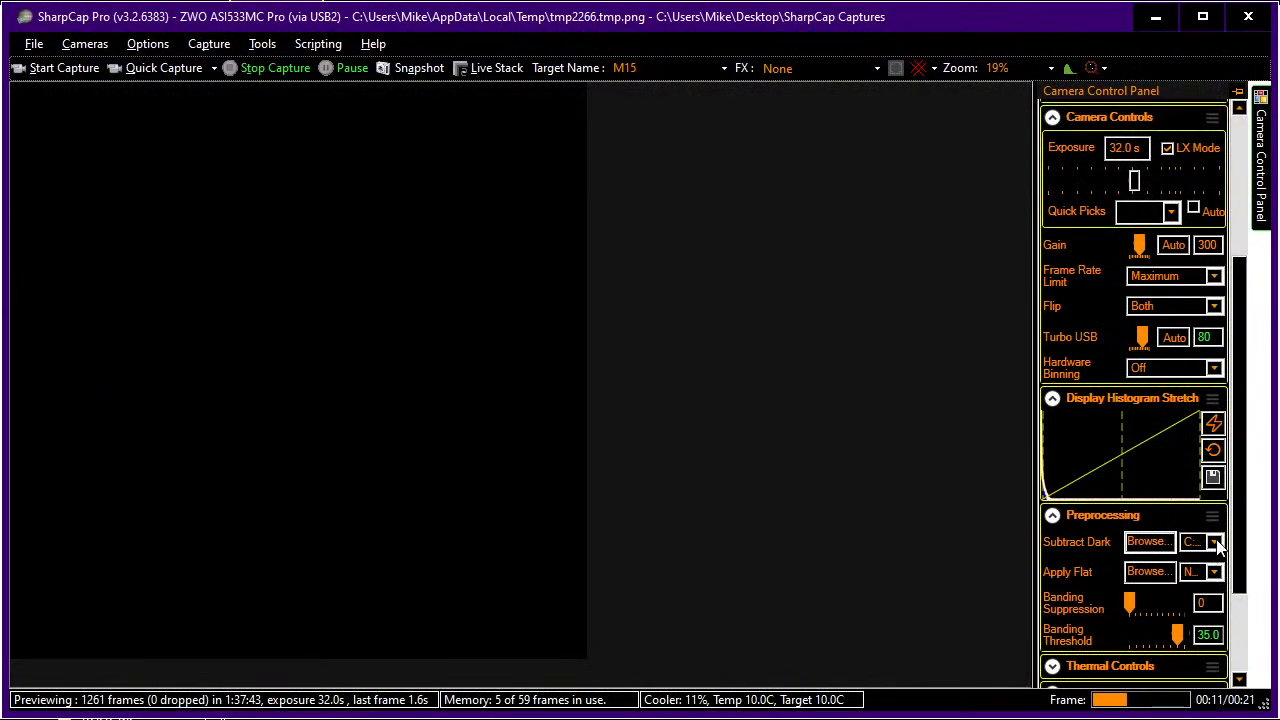
{"action": "left_click", "coordinate": [1214, 543]}
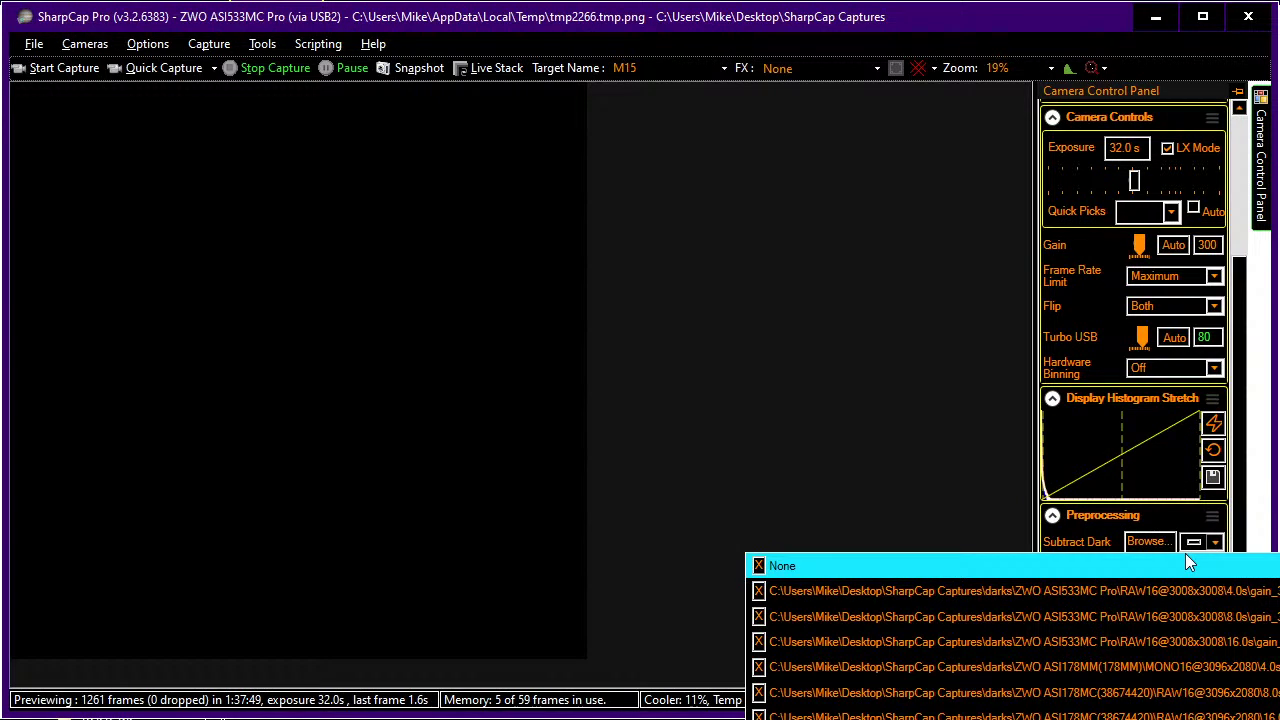
{"action": "left_click", "coordinate": [1143, 542]}
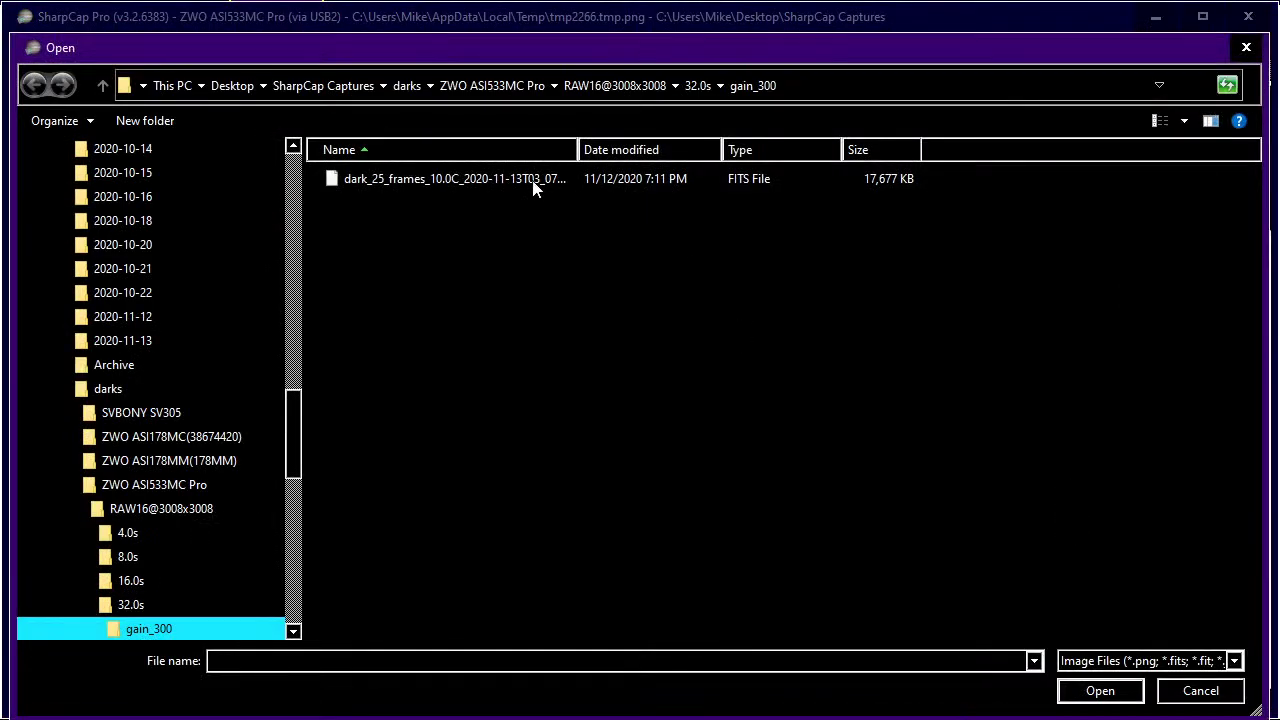
{"action": "double_click", "coordinate": [533, 182]}
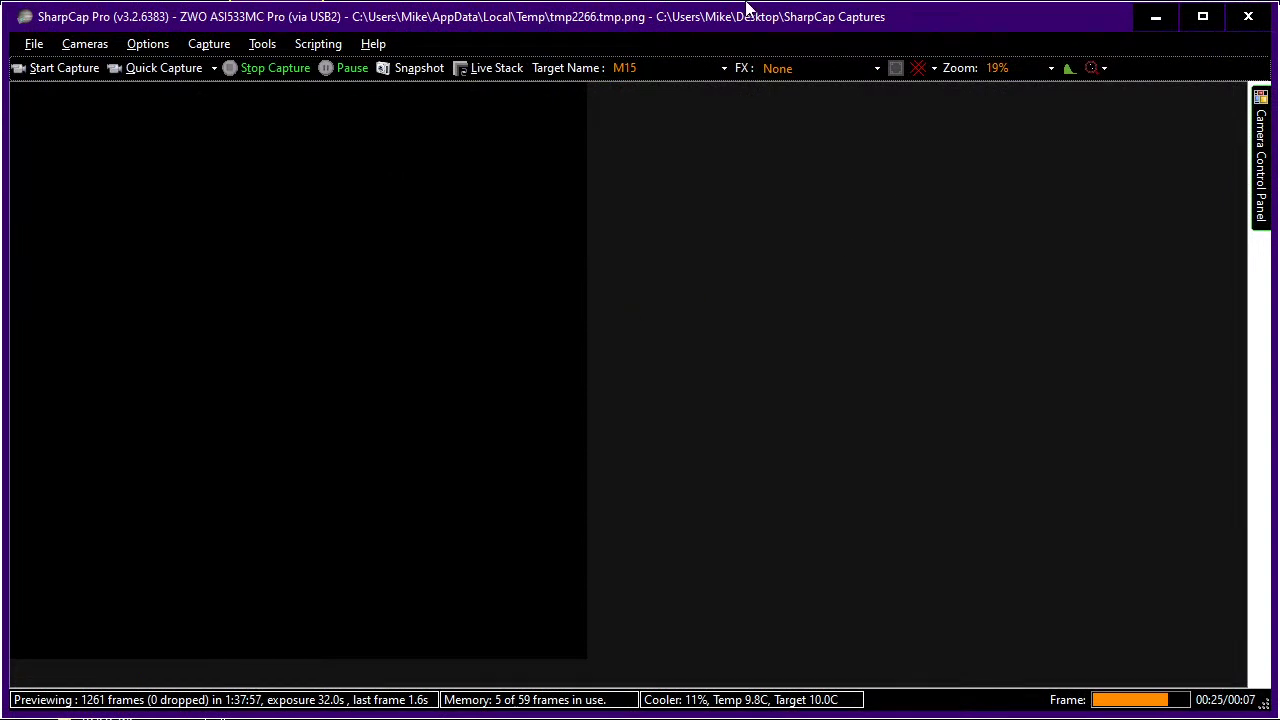
Change the capture target name to Helix Nebula
{"action": "left_click", "coordinate": [660, 67]}
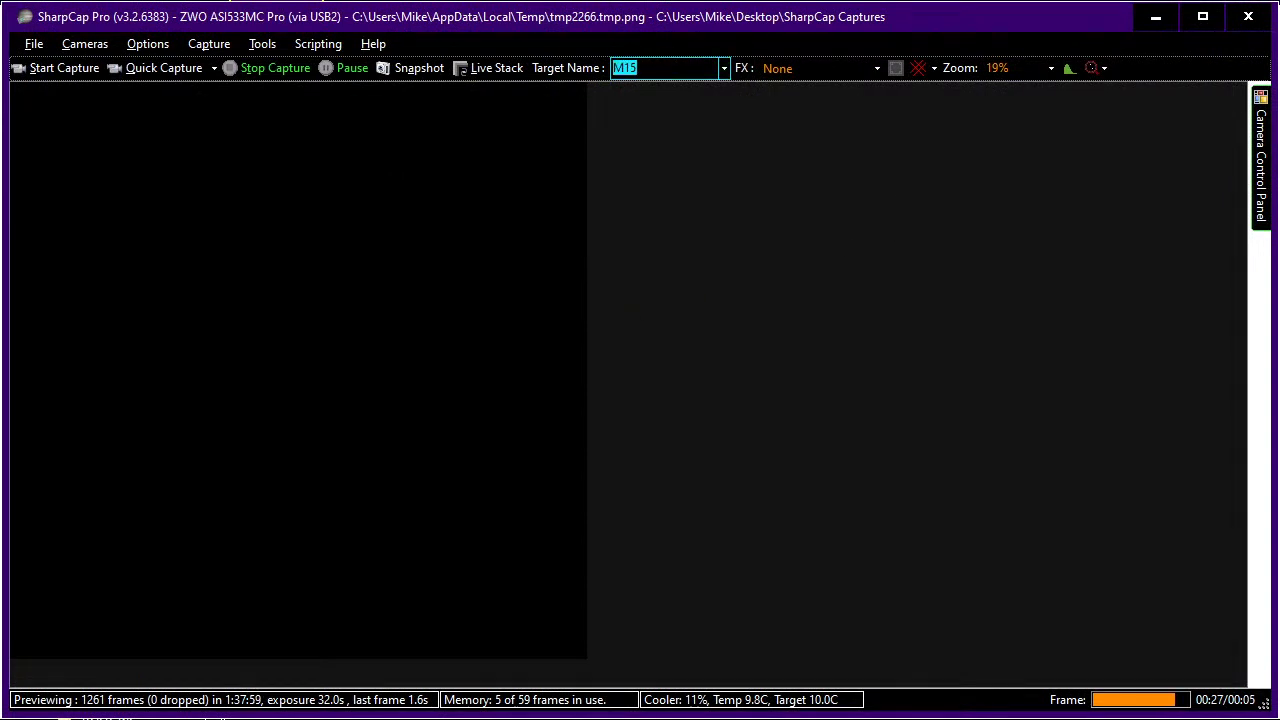
{"action": "type", "text": "Helix Nebu"}
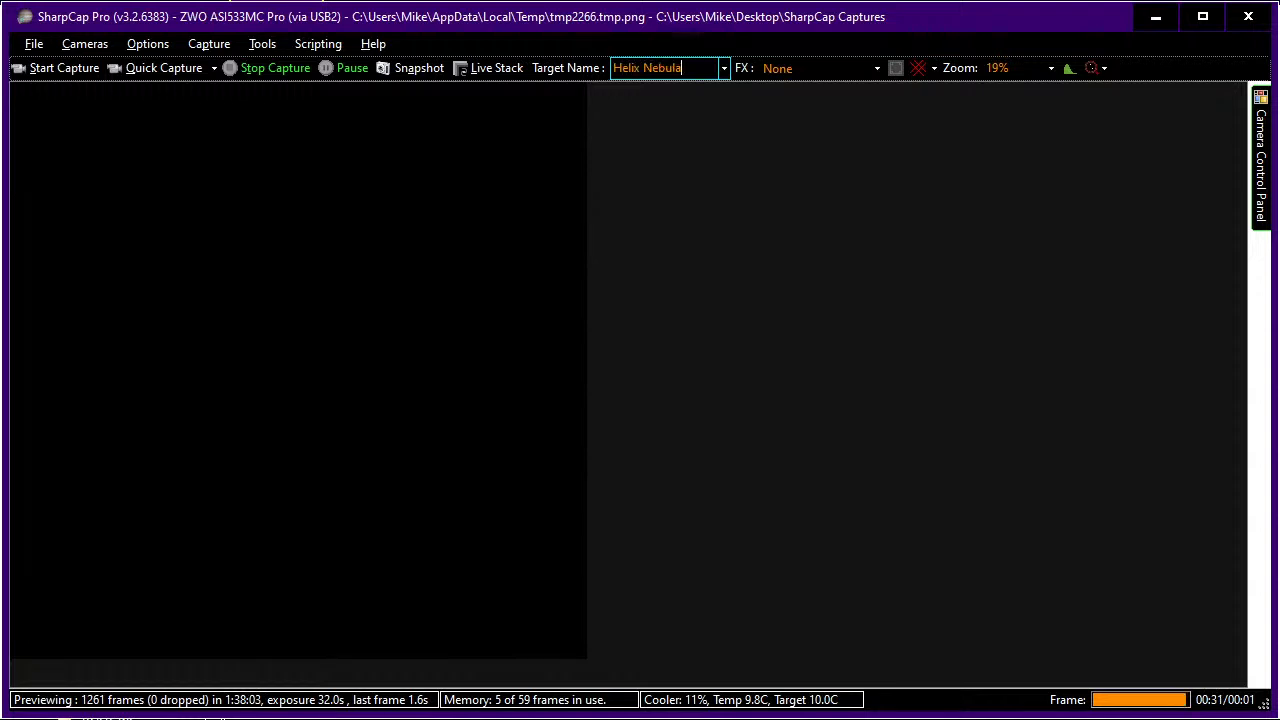
{"action": "type", "text": "la"}
{"action": "key", "text": "Tab"}
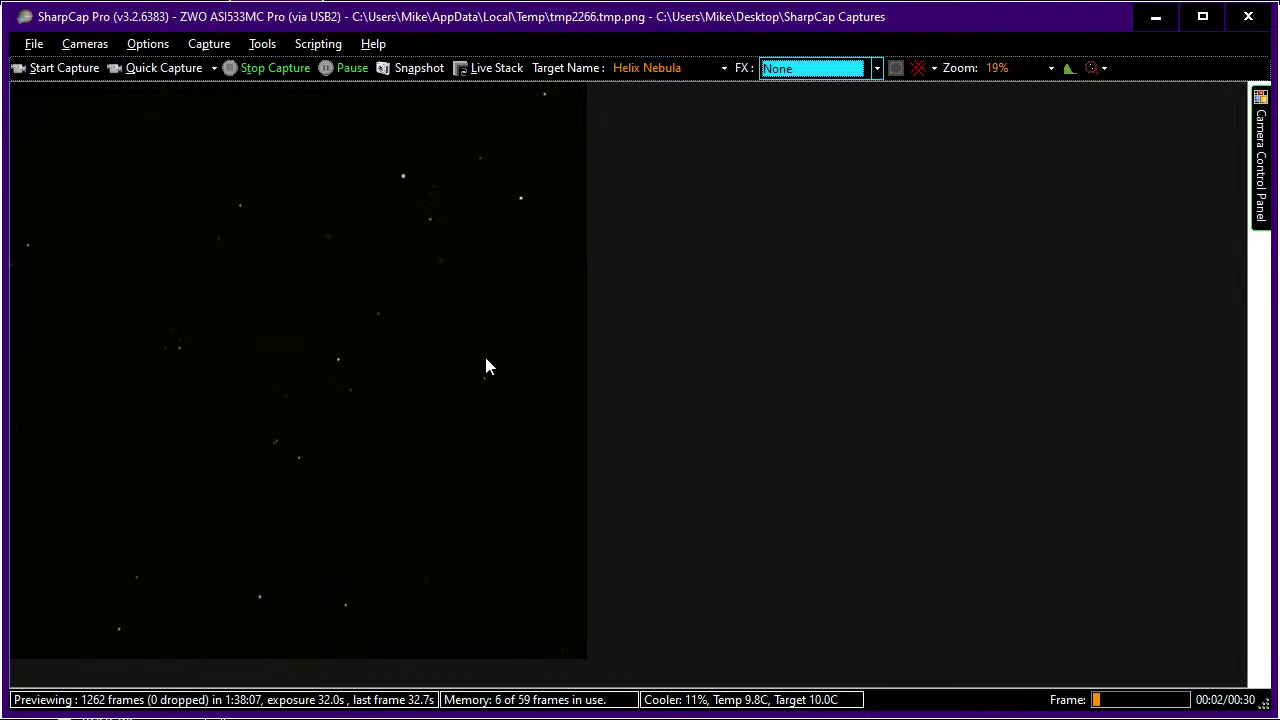
Auto-stretch the 32 s preview to check the nebula's framing and reset the display stretch
{"action": "mouse_move", "coordinate": [1260, 192]}
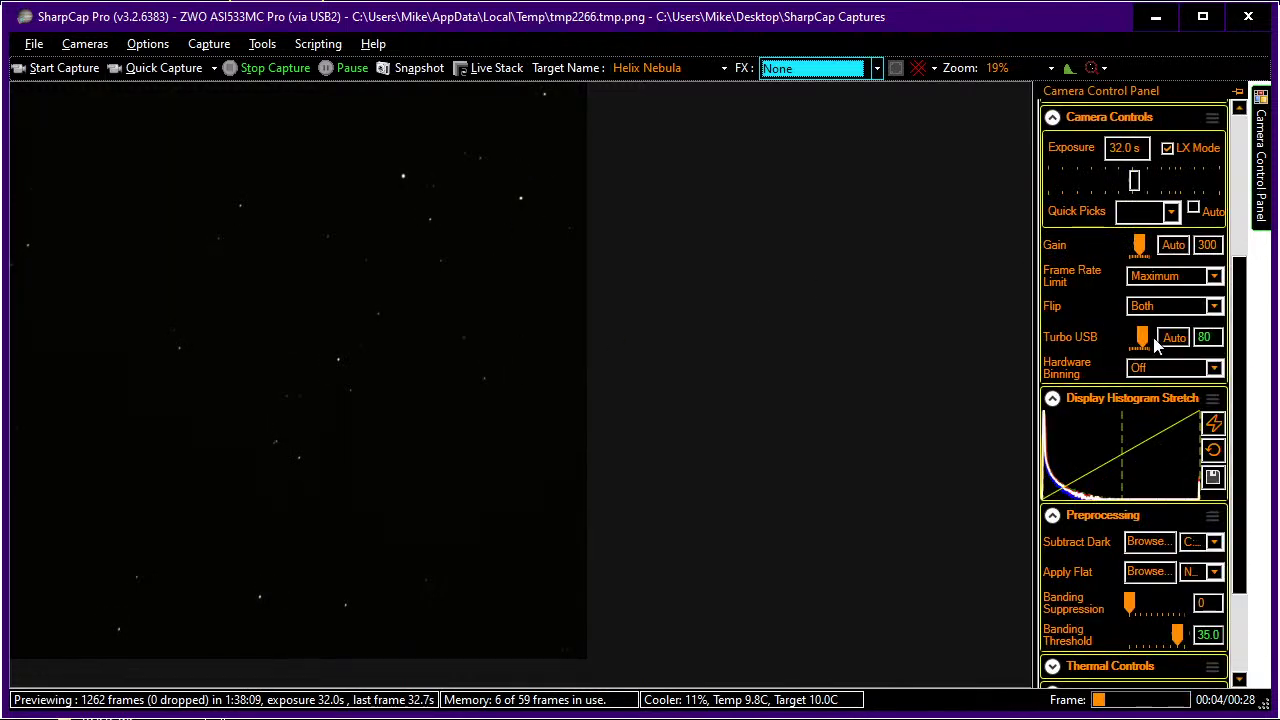
{"action": "left_click", "coordinate": [1213, 423]}
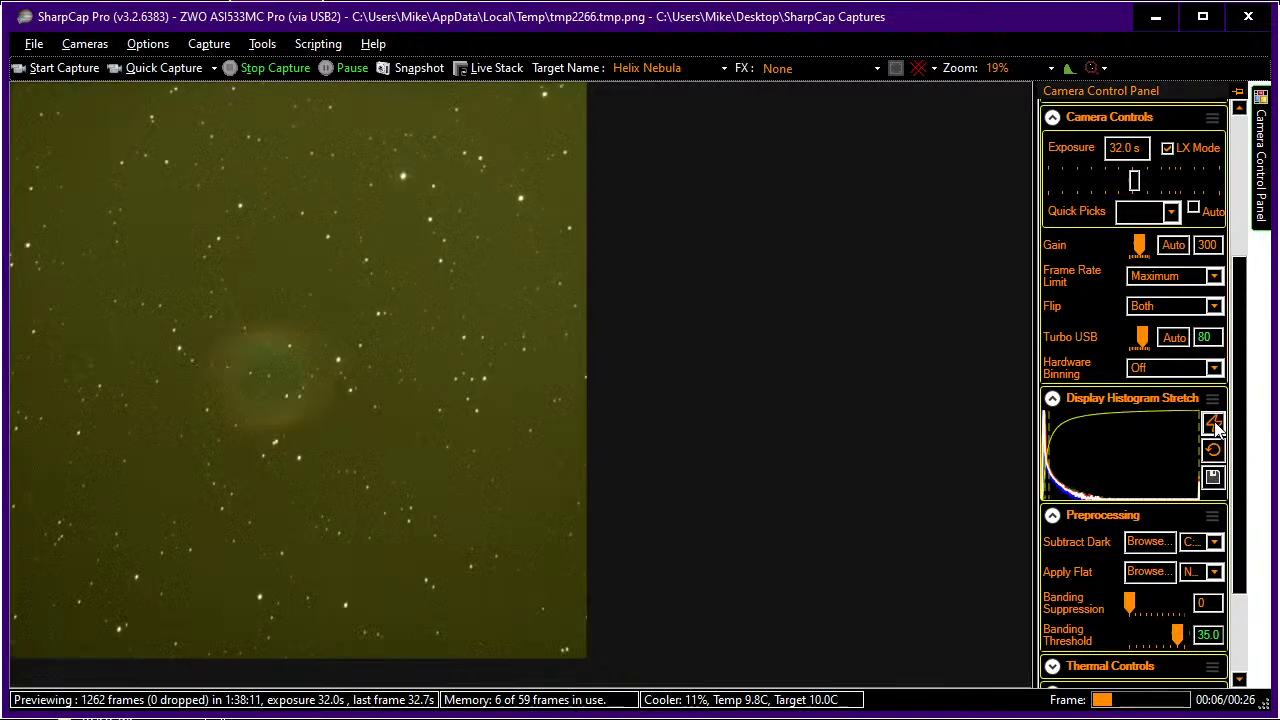
{"action": "left_click", "coordinate": [1213, 450]}
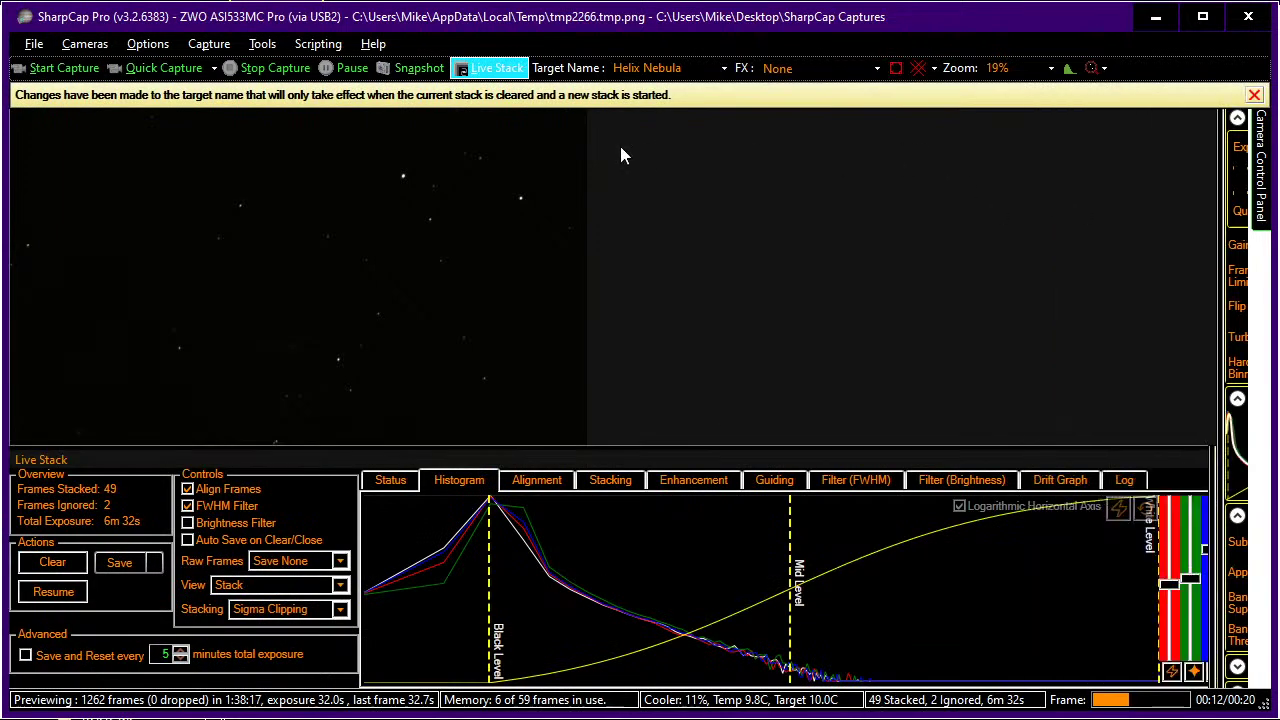
Clear the old live stack to start stacking the Helix Nebula and view it in the full frame
{"action": "left_click", "coordinate": [50, 562]}
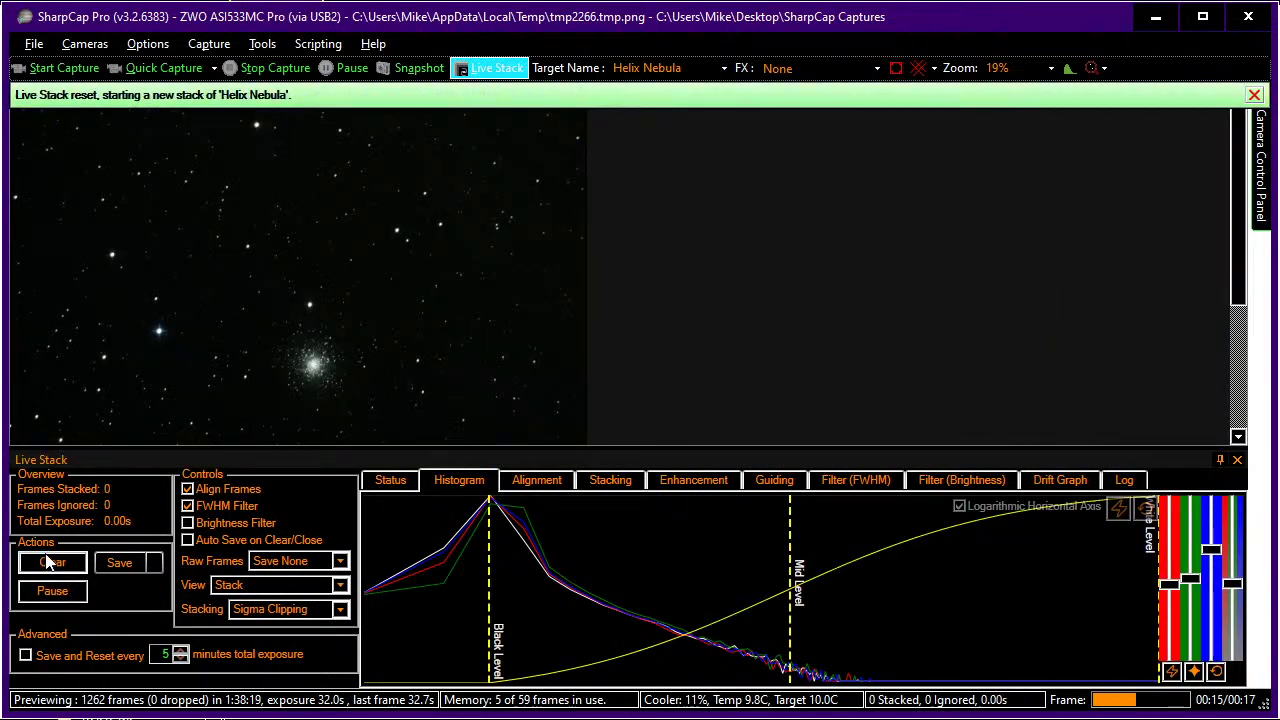
{"action": "left_click", "coordinate": [1220, 461]}
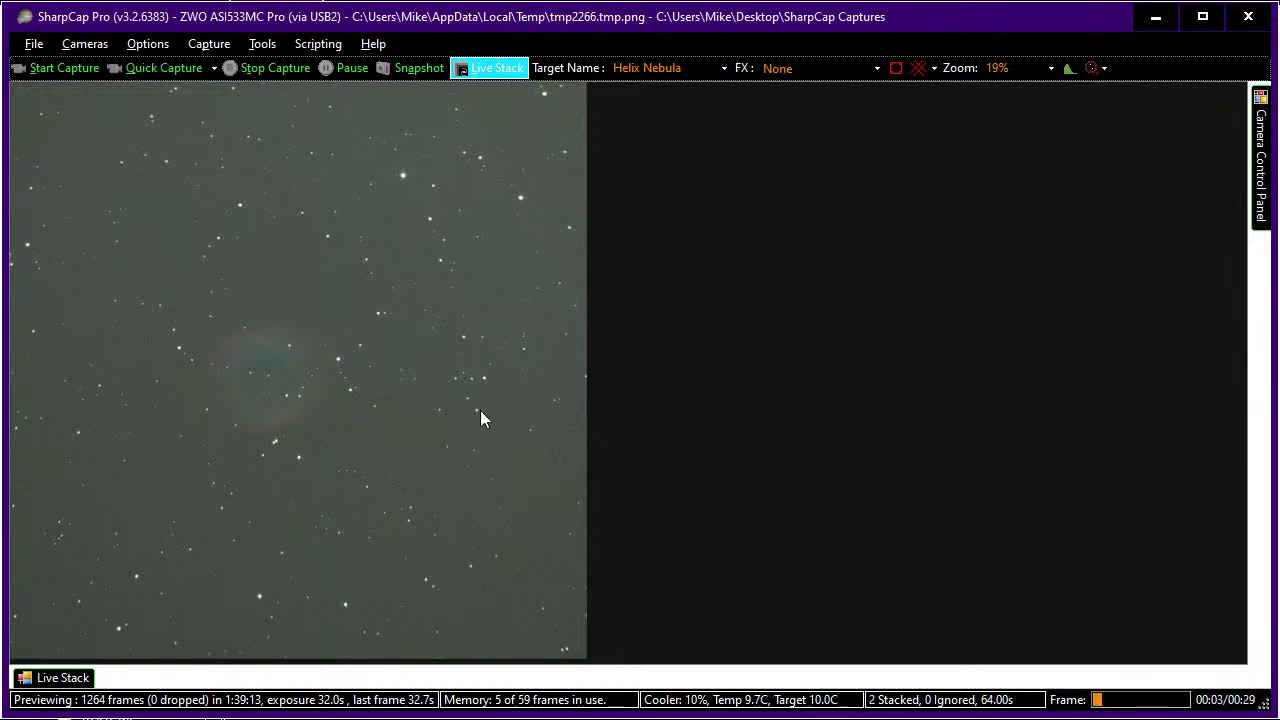
Raise the live stack's black level to the histogram peak and automatically balance its colors
{"action": "left_click", "coordinate": [66, 677]}
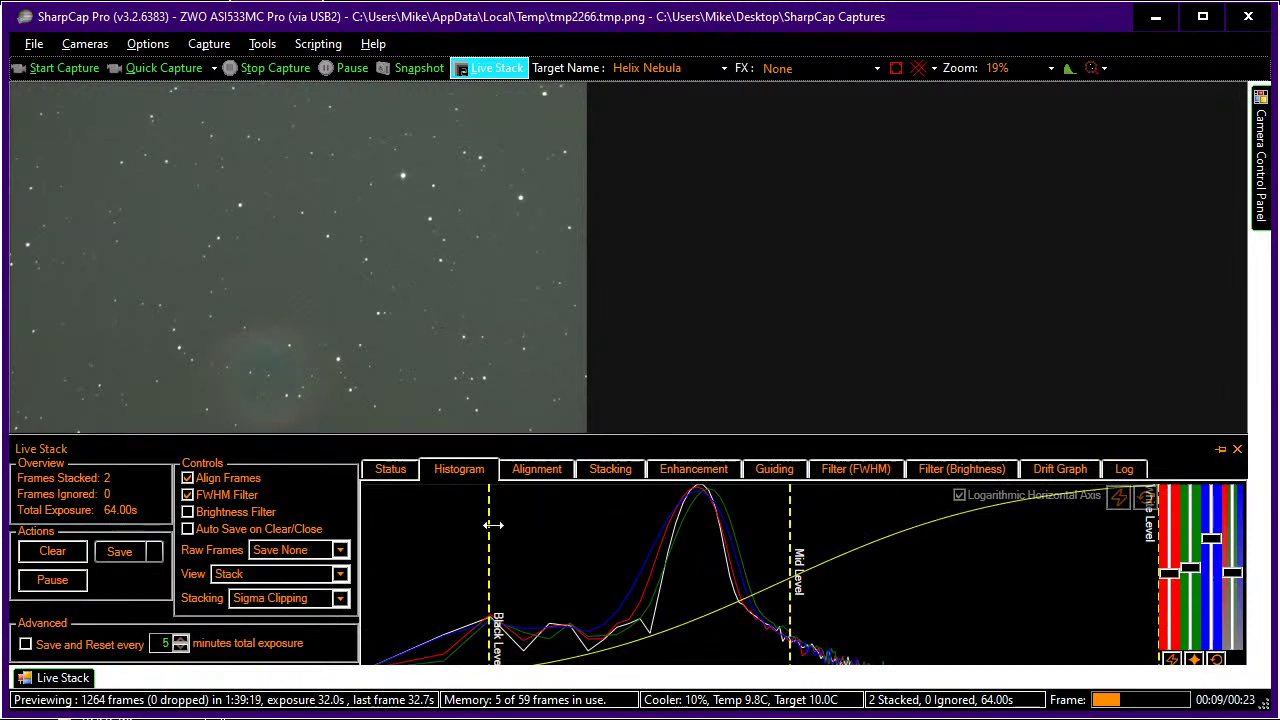
{"action": "left_click_drag", "start_coordinate": [494, 525], "coordinate": [690, 519]}
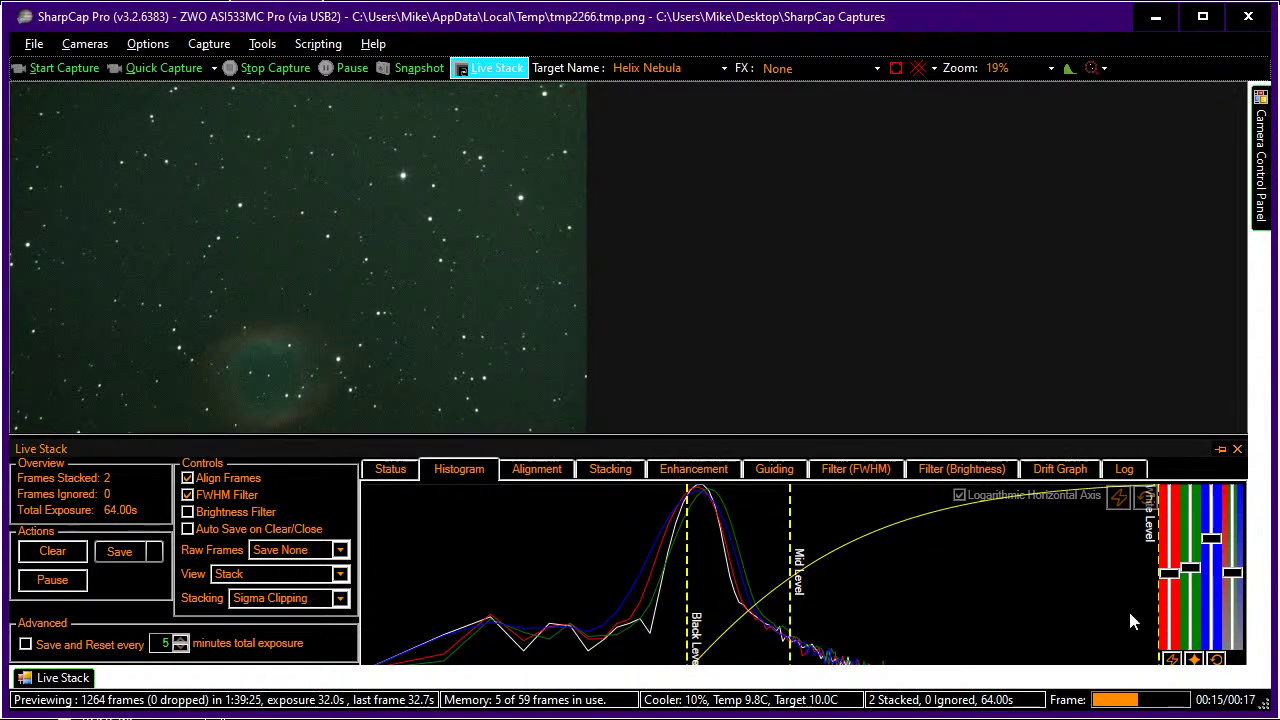
{"action": "left_click", "coordinate": [1173, 660]}
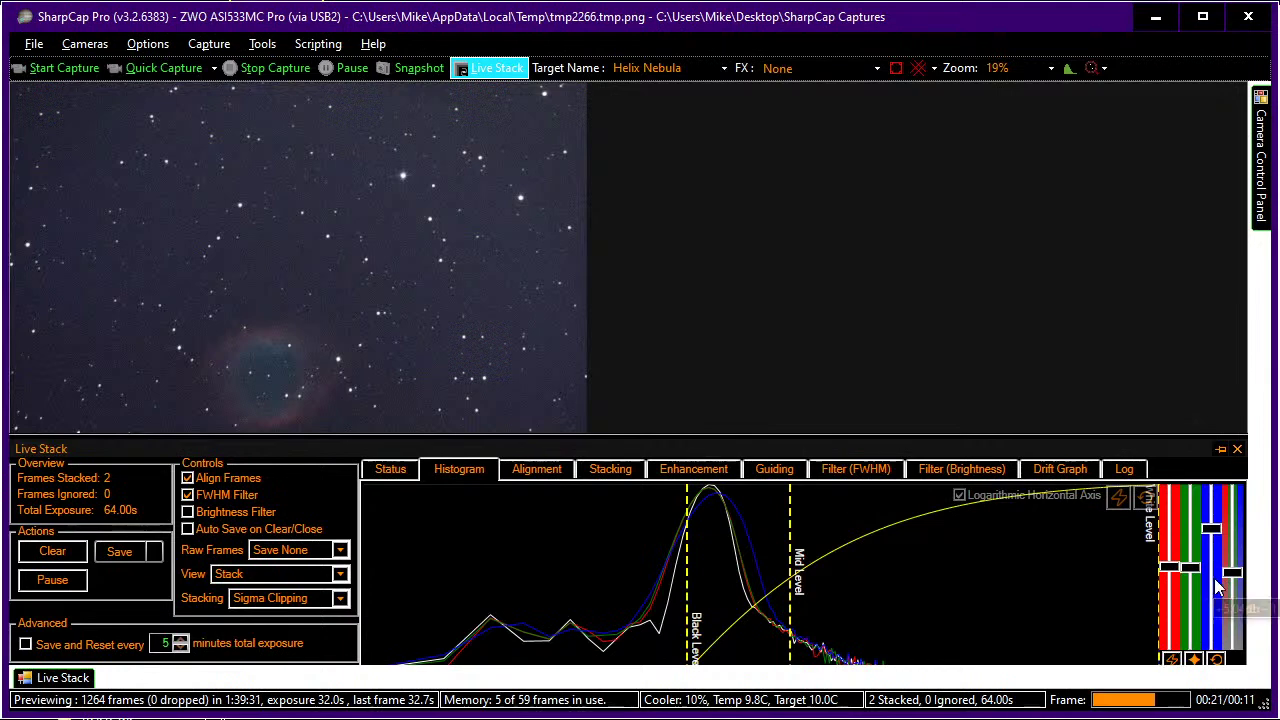
Raise the Helix Nebula stack's black level closer to the histogram peak and show the image full screen
{"action": "mouse_move", "coordinate": [1163, 579]}
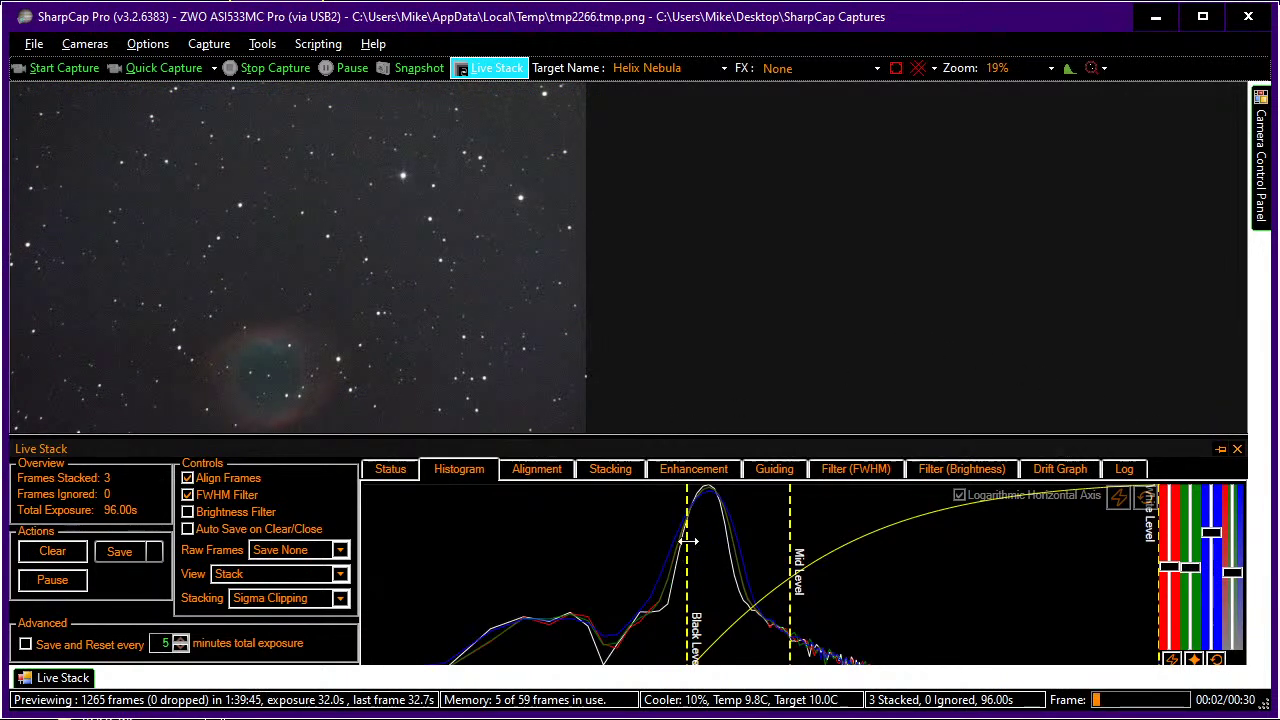
{"action": "left_click_drag", "start_coordinate": [688, 545], "coordinate": [704, 540]}
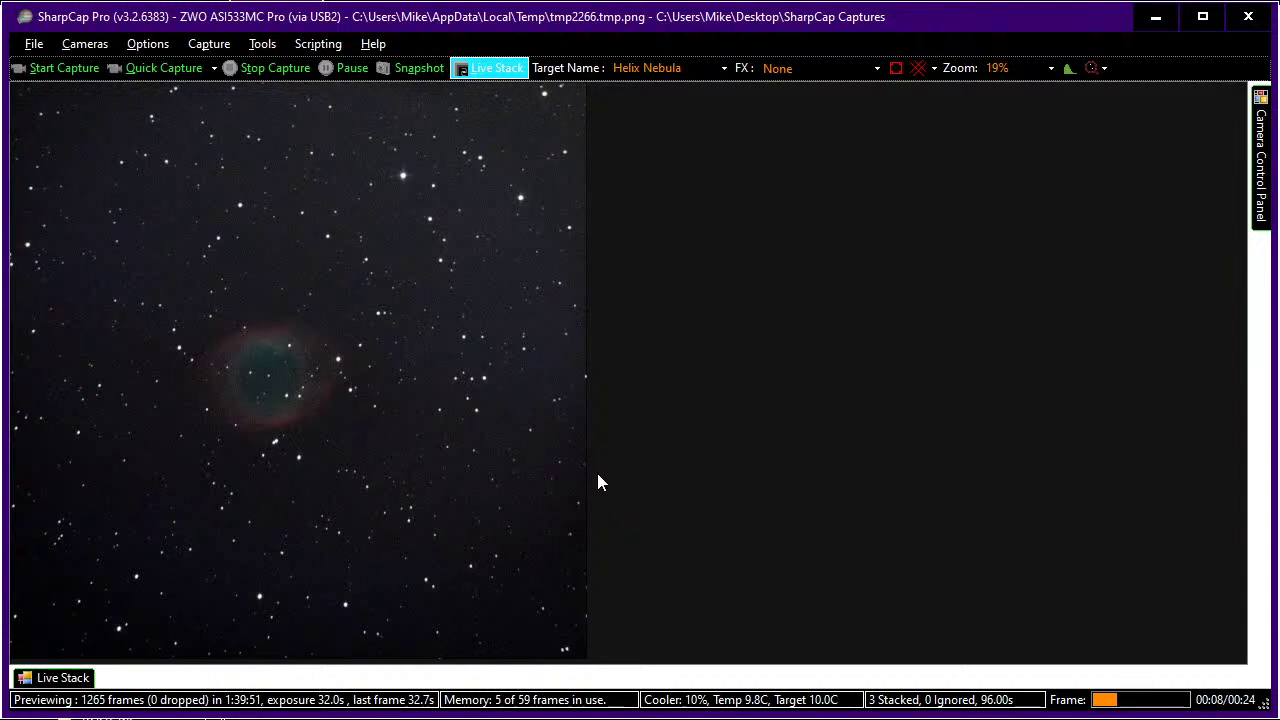
{"action": "key", "text": "F11"}
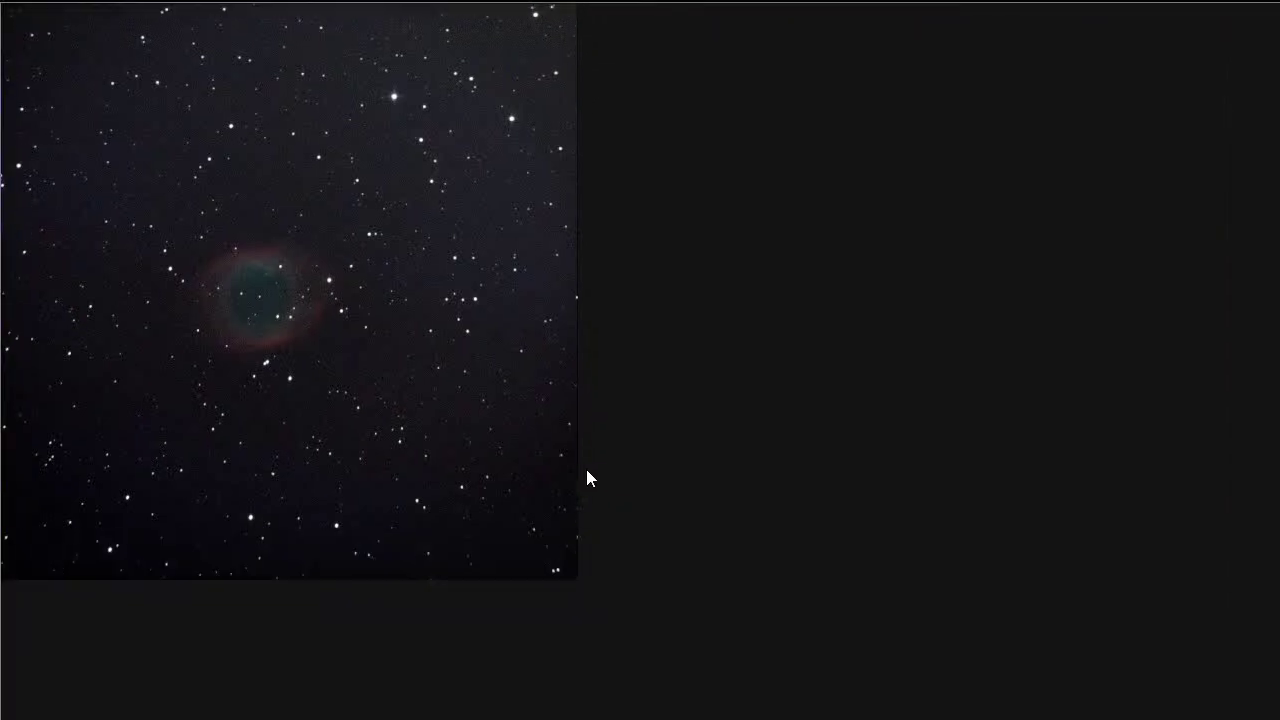
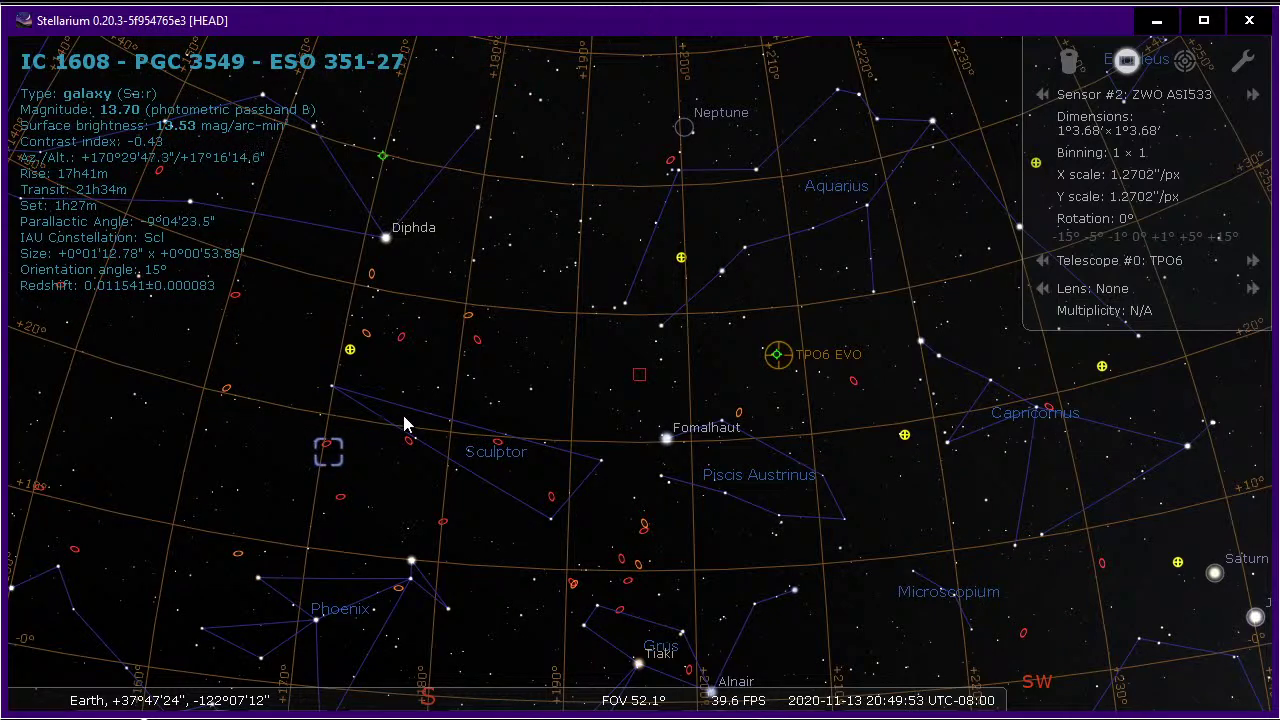
Inspect the galaxies NGC 55, NGC 24 and IC 1558 in Stellarium and select the Sculptor Galaxy (NGC 253) as the next target
{"action": "left_click", "coordinate": [442, 523]}
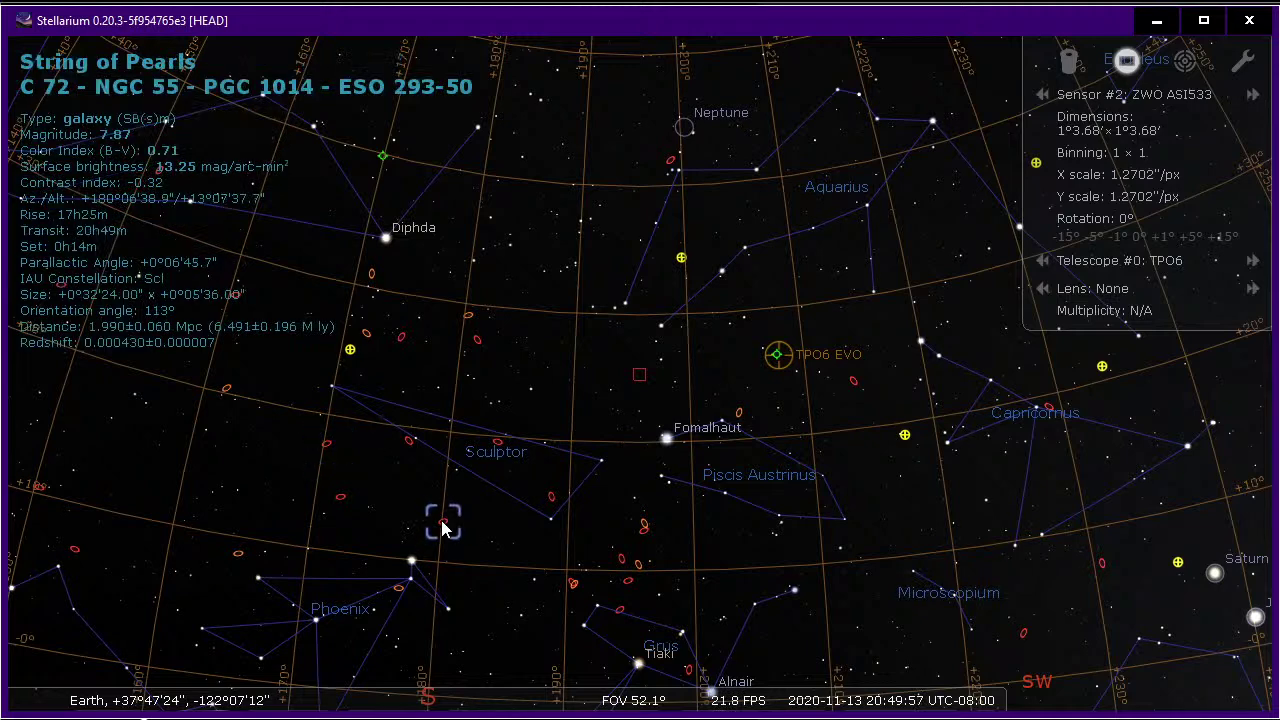
{"action": "left_click", "coordinate": [477, 341]}
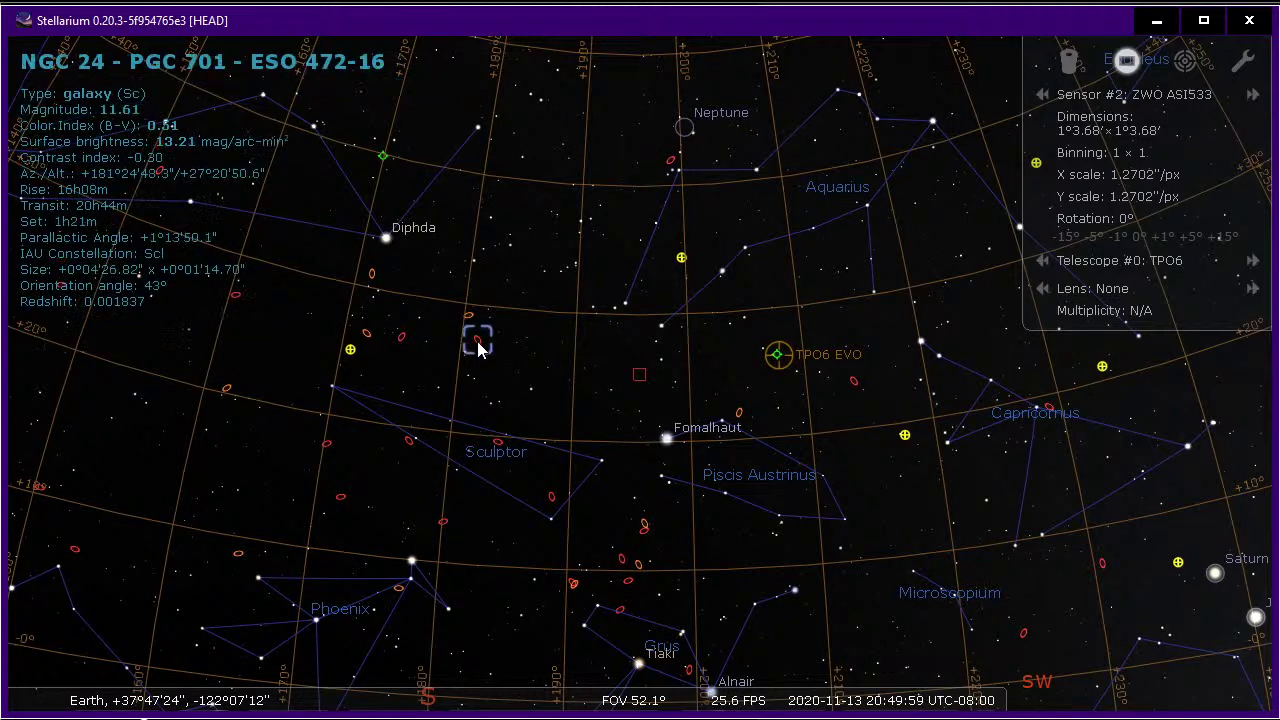
{"action": "left_click", "coordinate": [400, 337]}
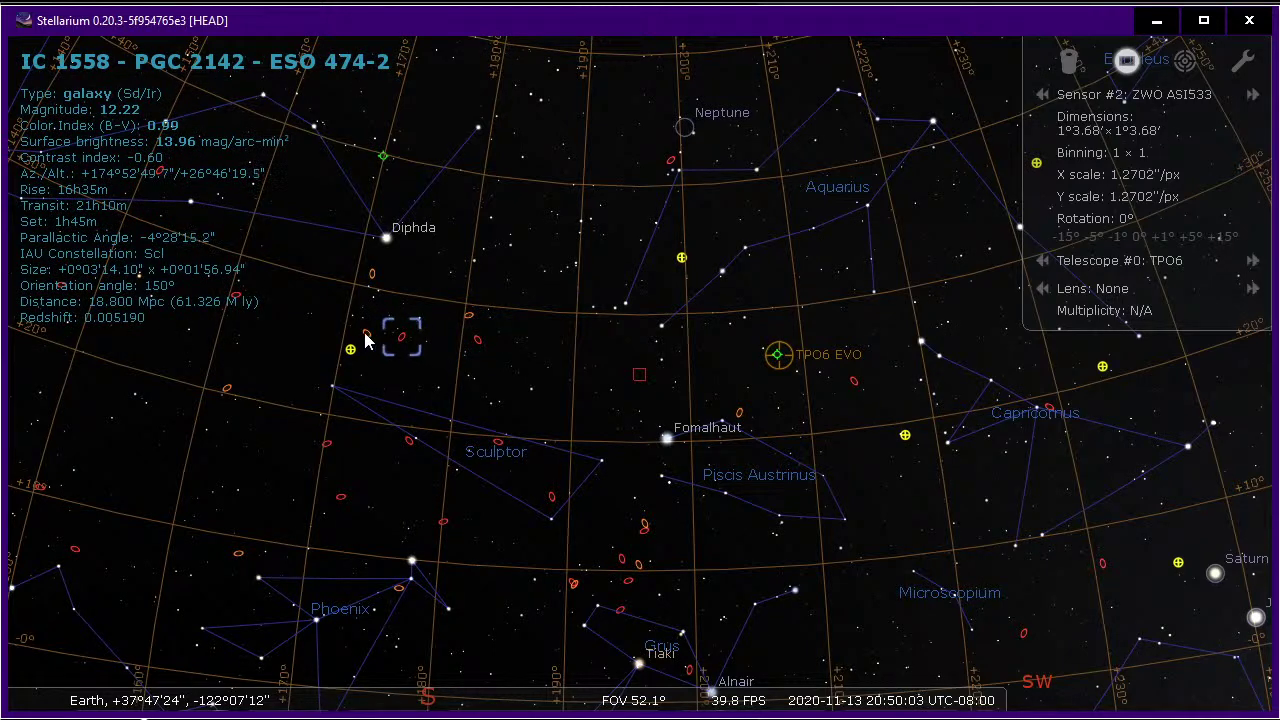
{"action": "left_click", "coordinate": [366, 338]}
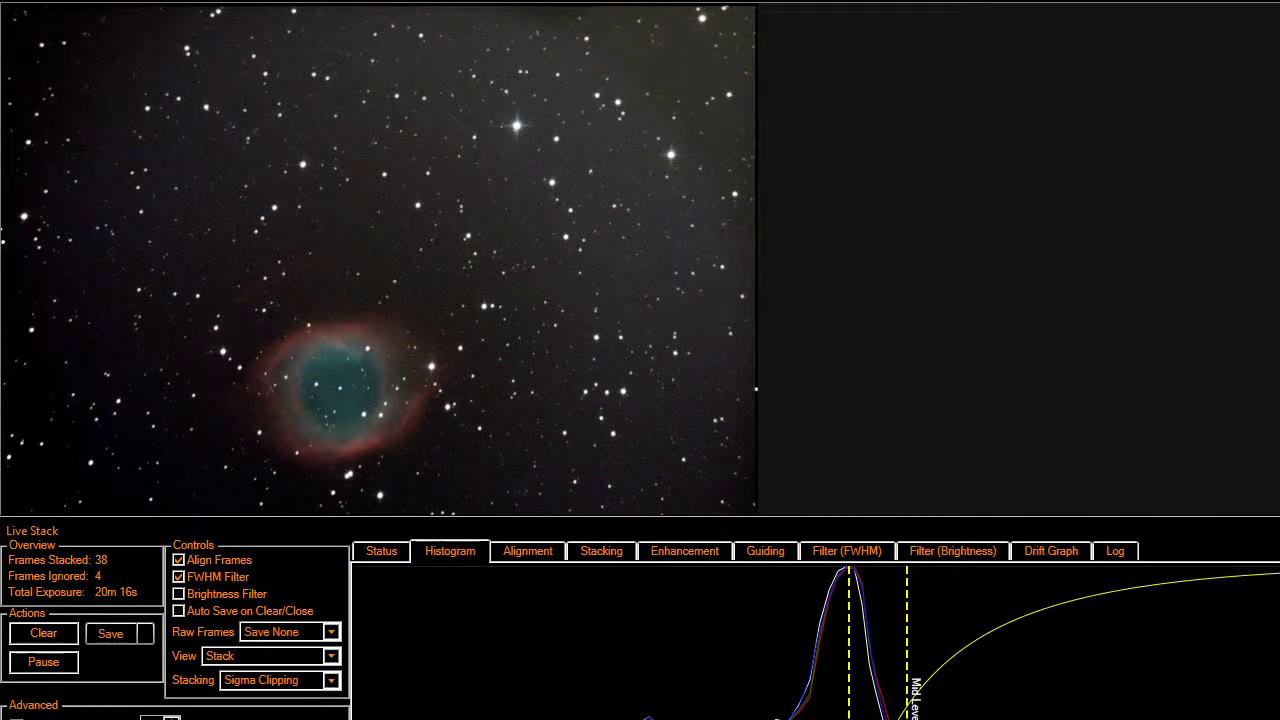
Save the Helix Nebula live stack exactly as seen in SharpCap
{"action": "left_click", "coordinate": [147, 633]}
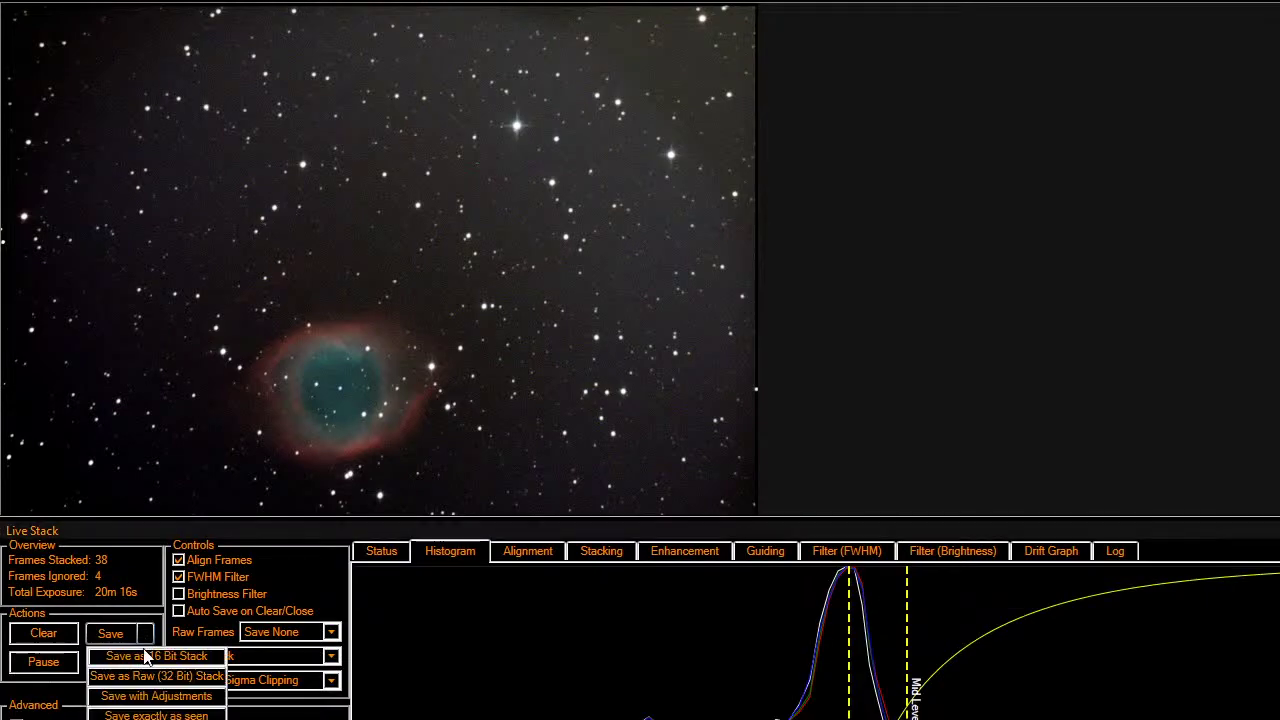
{"action": "left_click", "coordinate": [156, 714]}
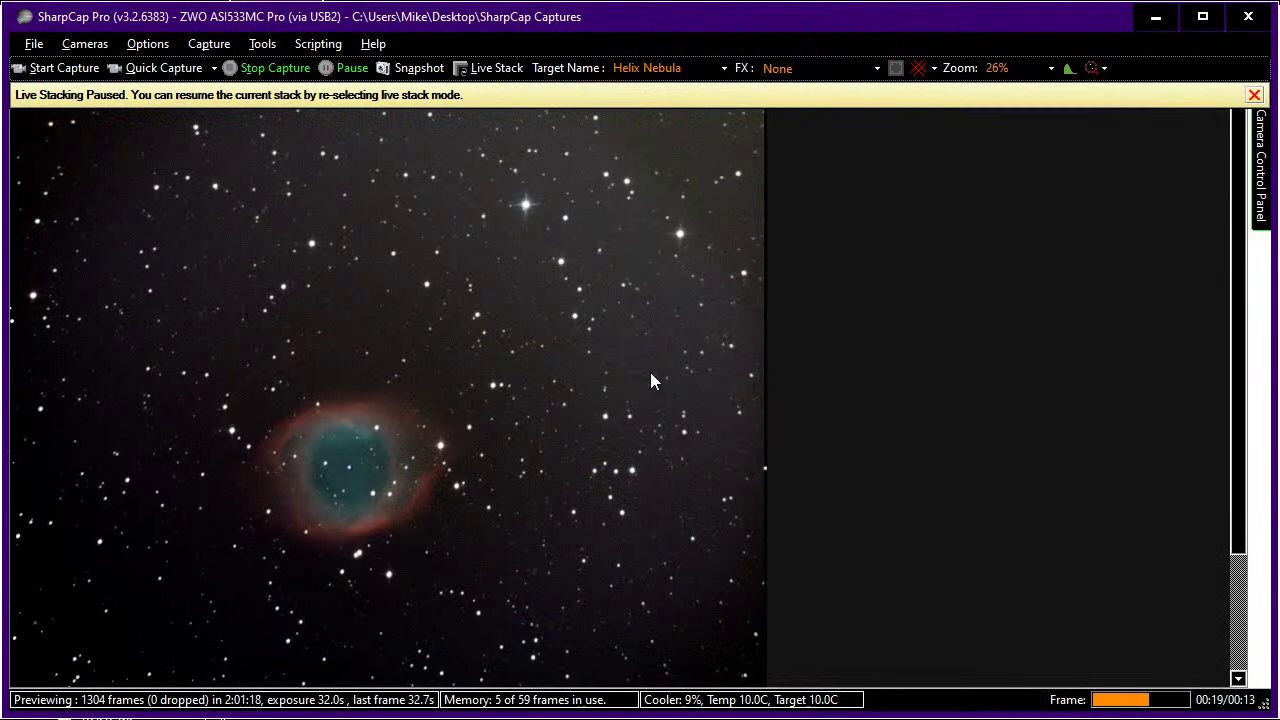
{"action": "scroll", "coordinate": [651, 381], "scroll_direction": "down", "scroll_amount": 1}
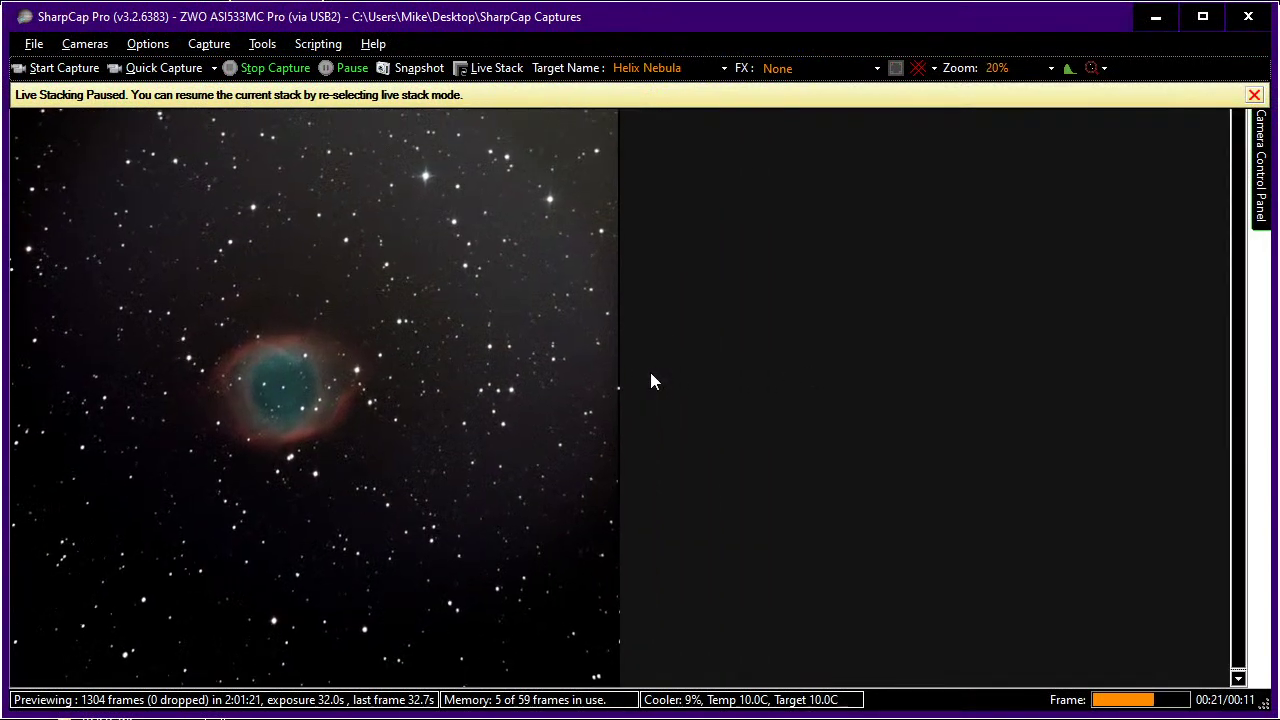
Shorten the camera exposure to 1000 ms for checking the new target's framing
{"action": "mouse_move", "coordinate": [1262, 170]}
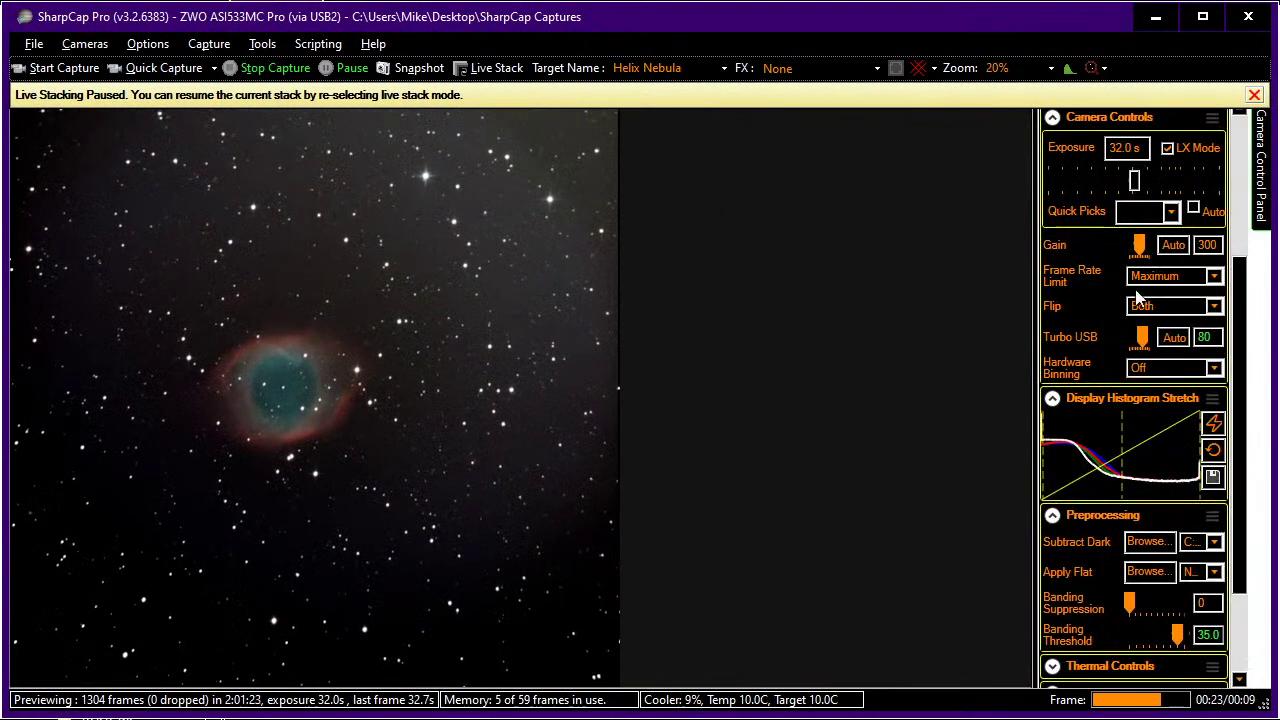
{"action": "left_click", "coordinate": [1061, 182]}
{"action": "left_click", "coordinate": [1061, 182]}
{"action": "left_click", "coordinate": [1061, 182]}
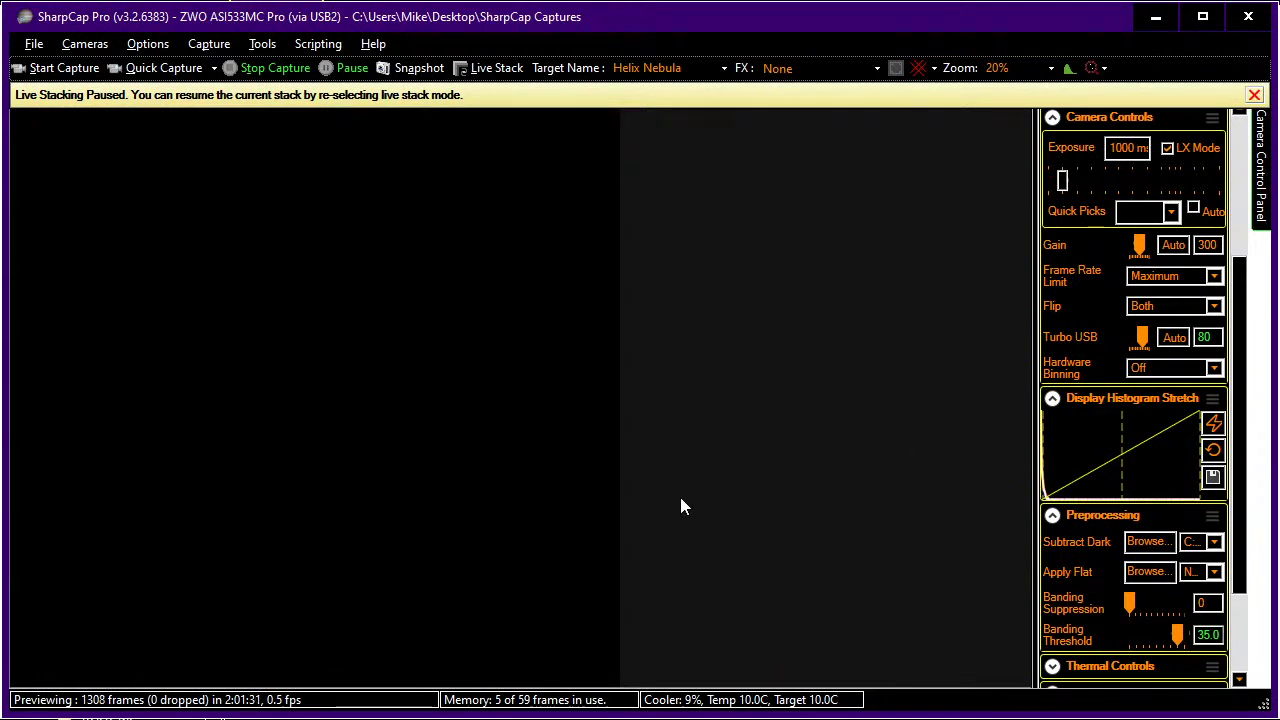
Check the telescope's position in Stellarium against the Sculptor Galaxy and the camera sensor frame
{"action": "key", "text": "alt+Tab"}
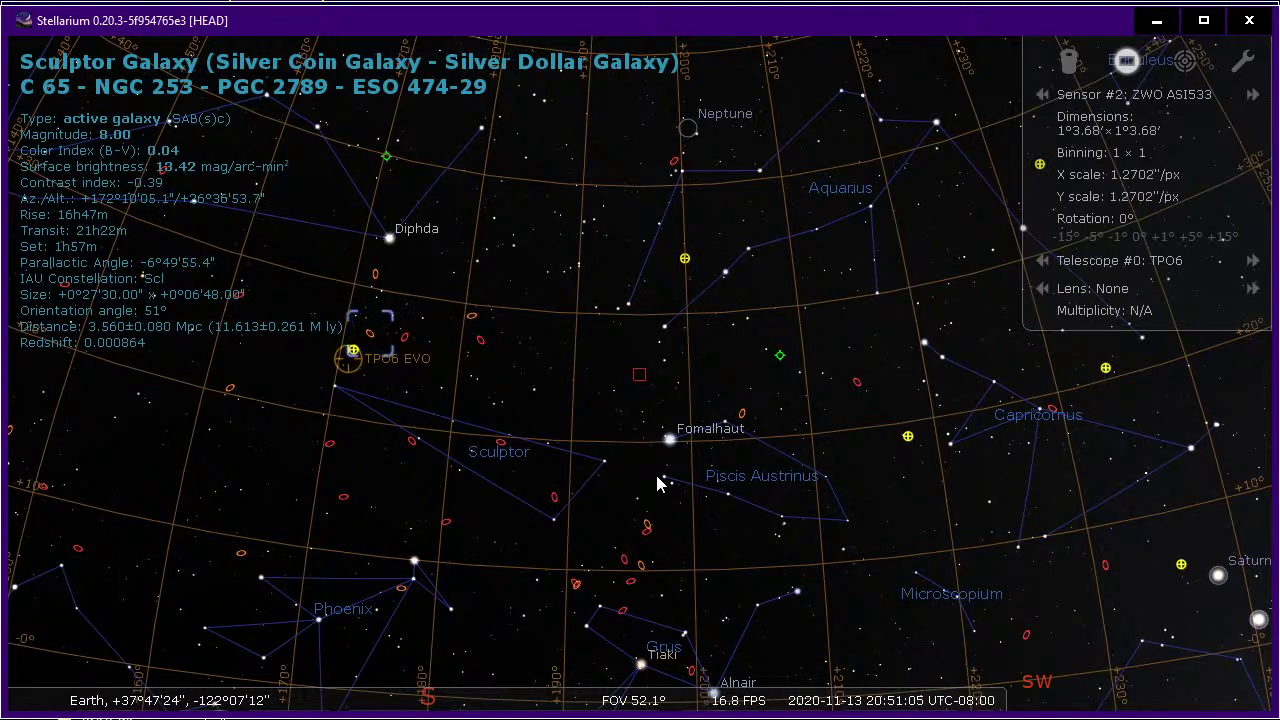
{"action": "key", "text": "alt+Tab"}
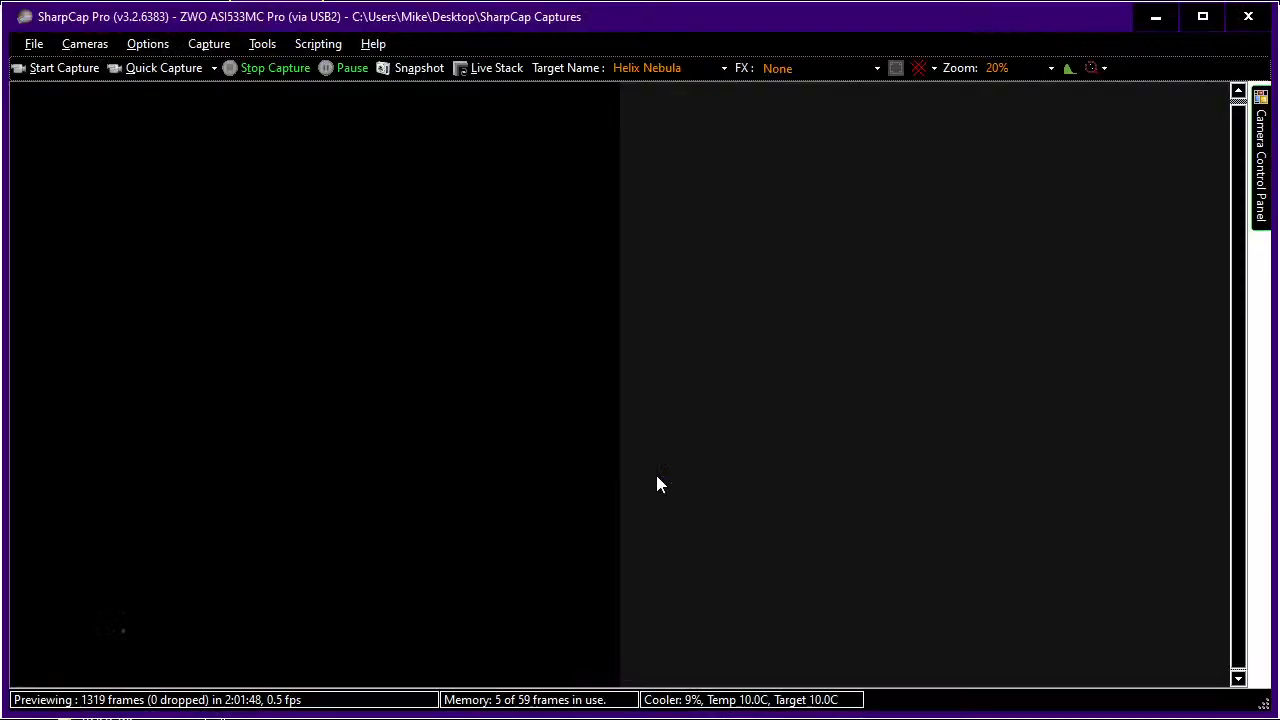
{"action": "key", "text": "alt+Tab"}
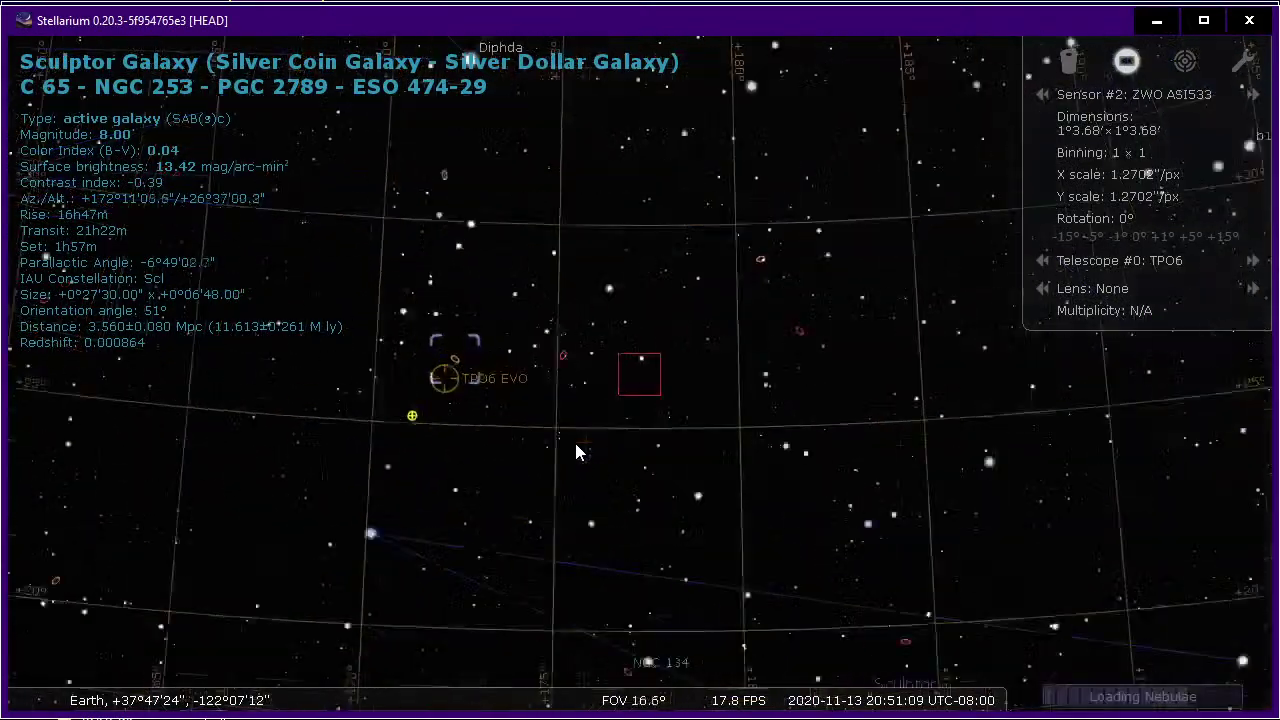
{"action": "scroll", "coordinate": [575, 450], "scroll_direction": "up", "scroll_amount": 3}
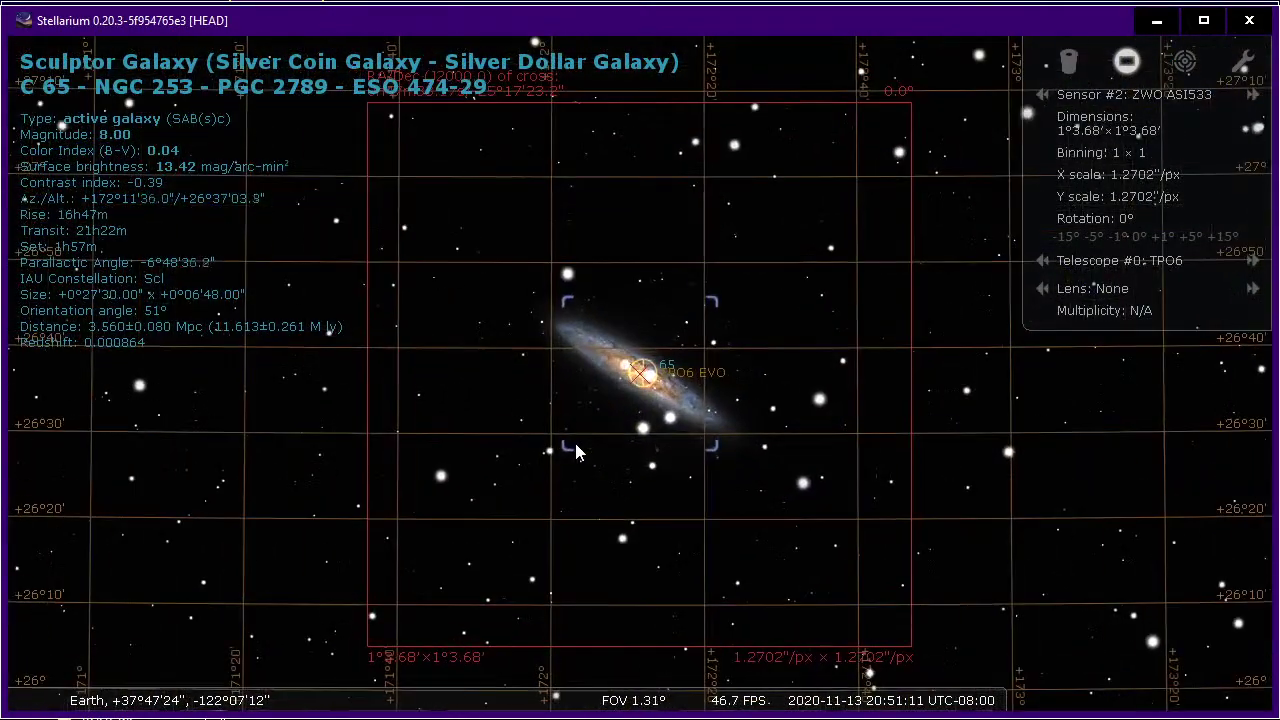
Return to SharpCap, auto-stretch the 1000 ms preview to check the galaxy's framing, and reset the display stretch
{"action": "key", "text": "alt+Tab"}
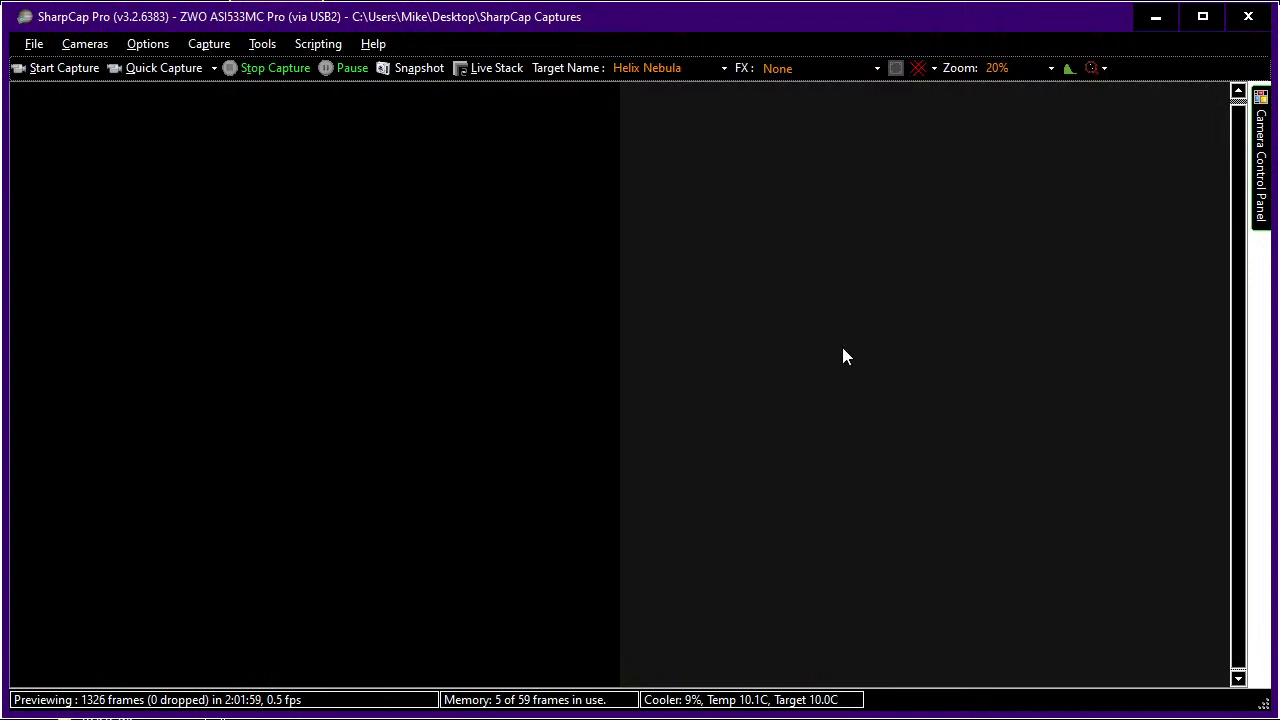
{"action": "left_click", "coordinate": [1262, 175]}
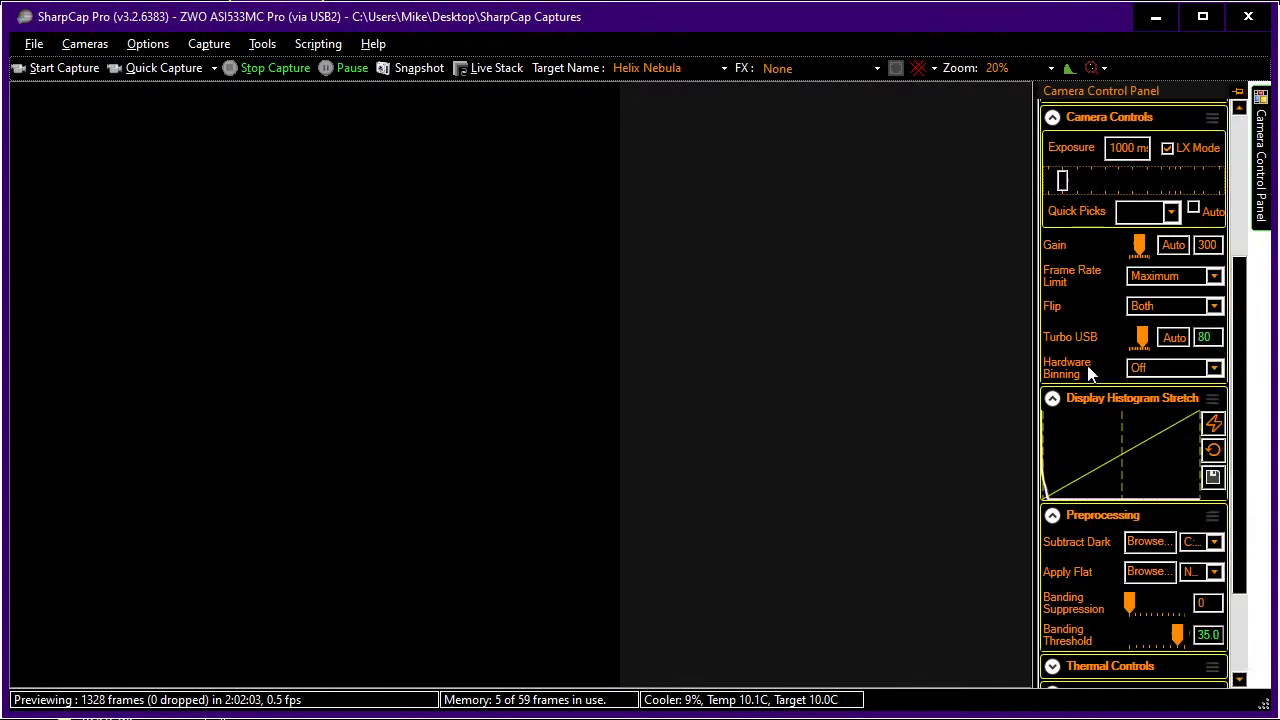
{"action": "left_click", "coordinate": [1210, 424]}
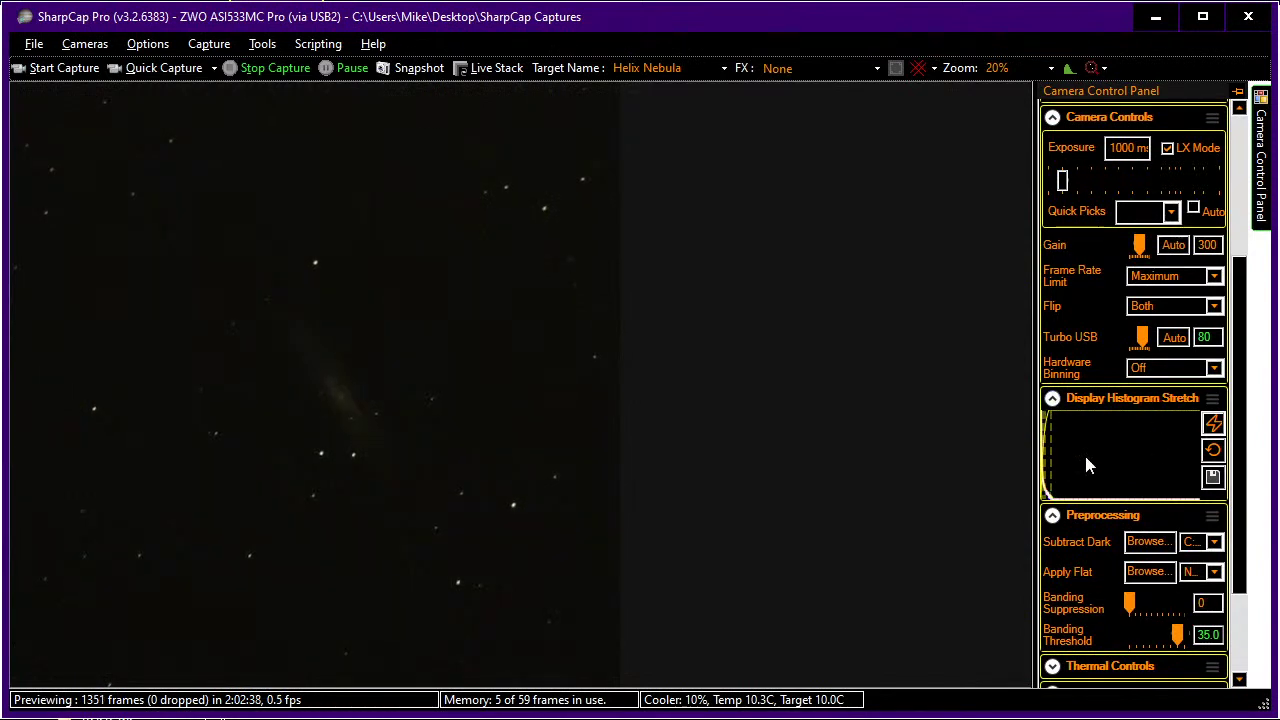
{"action": "left_click", "coordinate": [1212, 451]}
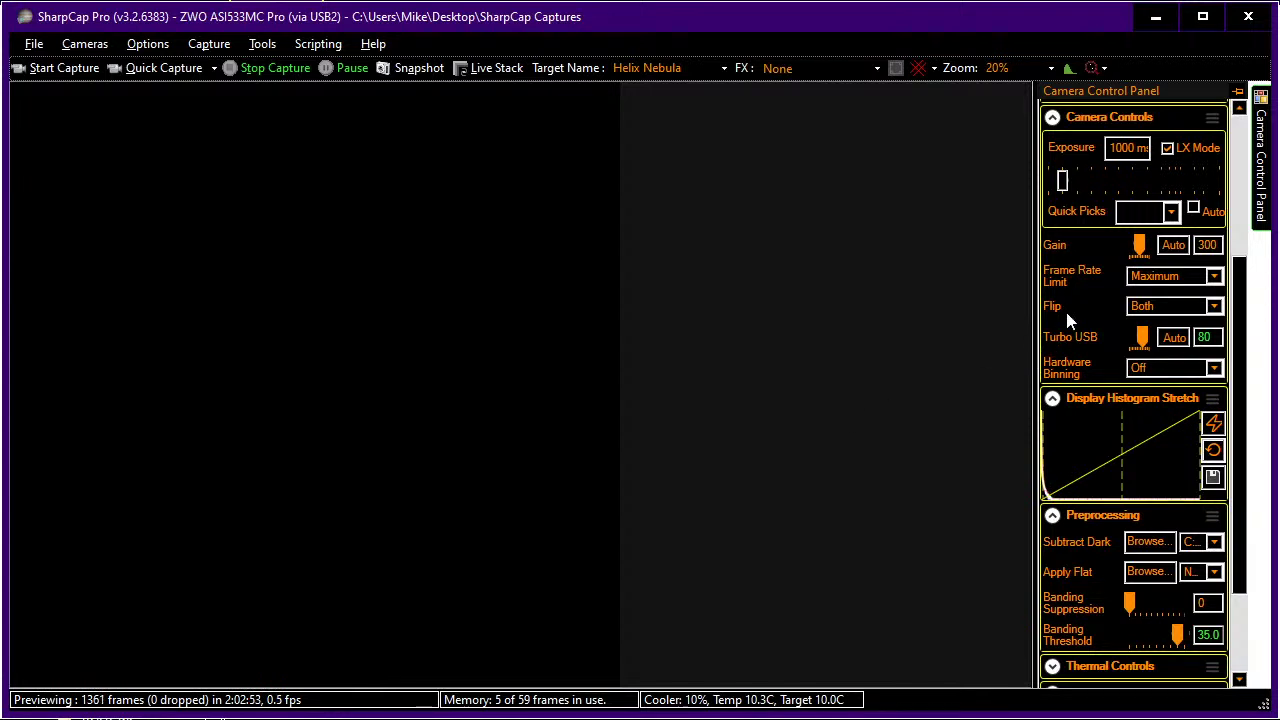
Lengthen the camera exposure in two stages, first to 8 s and finally to 32 s
{"action": "scroll", "coordinate": [1066, 310], "scroll_direction": "down", "scroll_amount": 2}
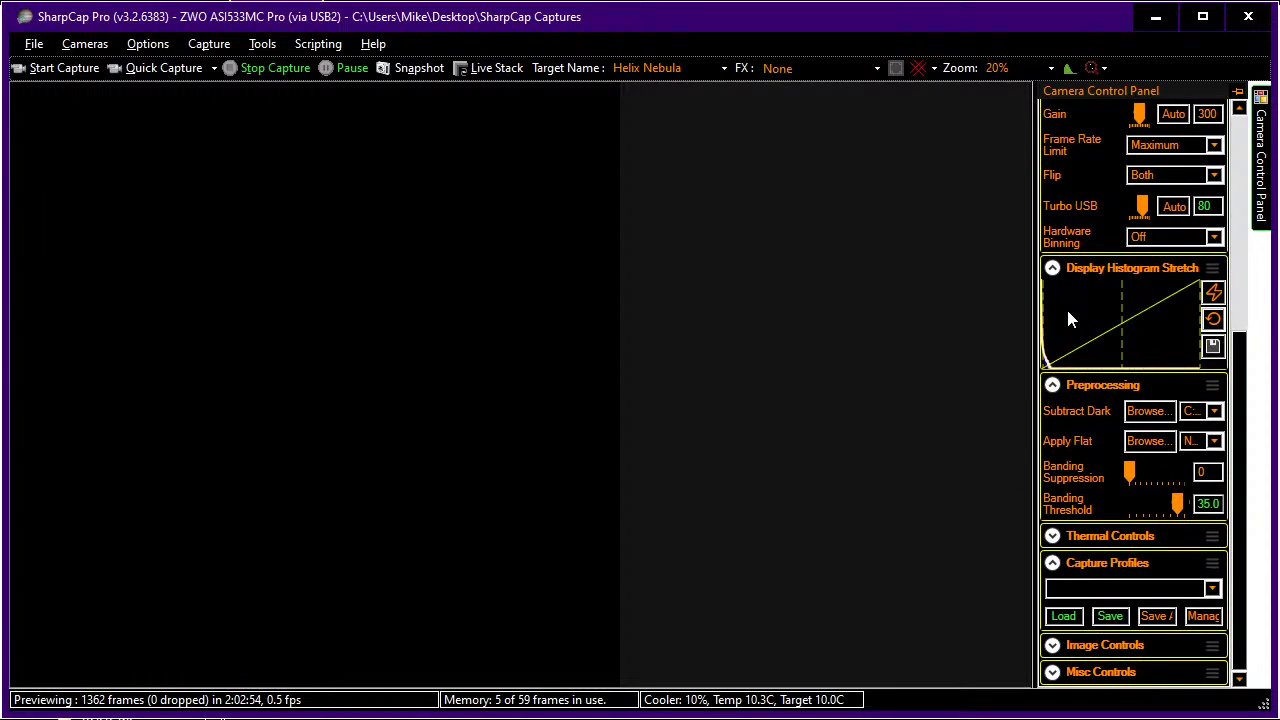
{"action": "scroll", "coordinate": [1068, 318], "scroll_direction": "up", "scroll_amount": 6}
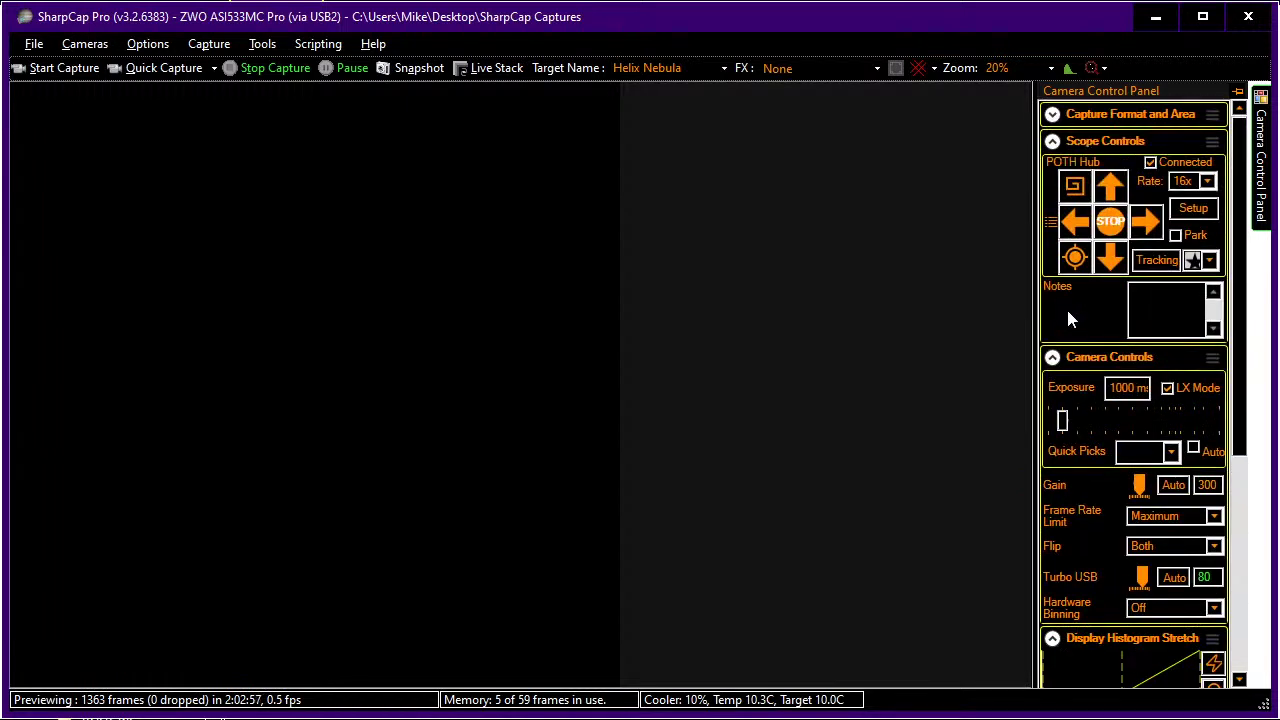
{"action": "left_click", "coordinate": [1131, 423]}
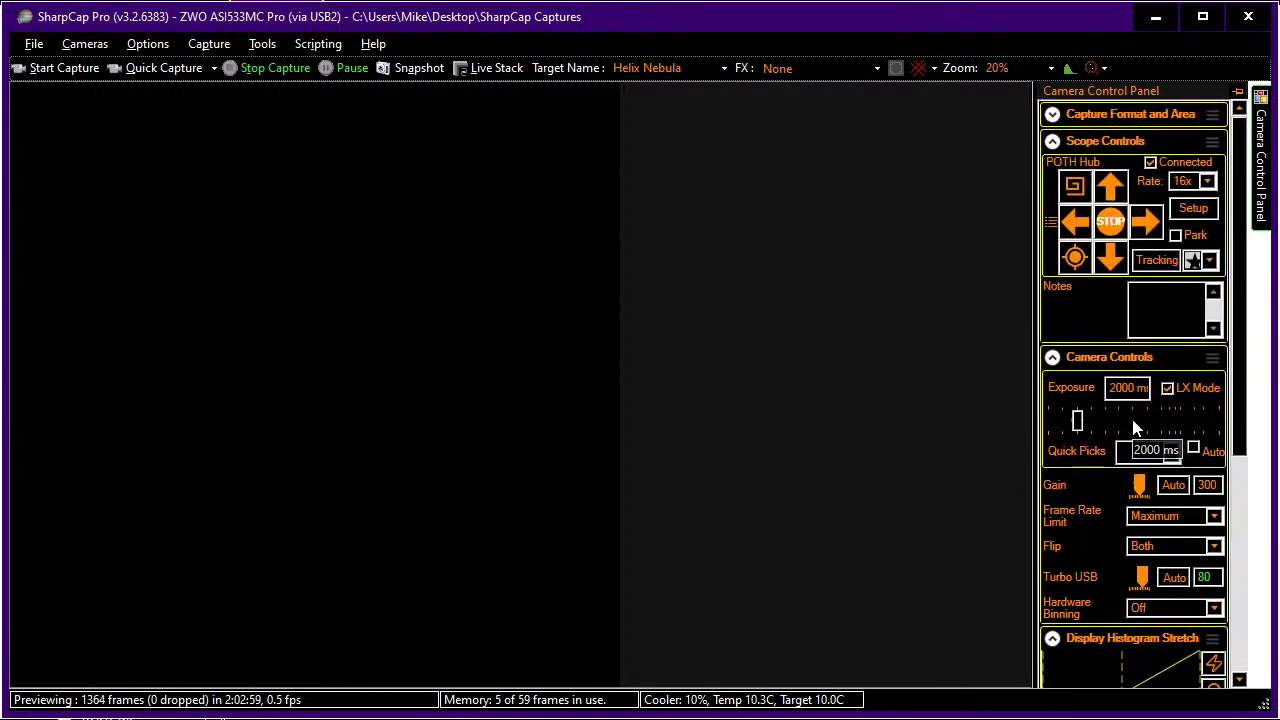
{"action": "left_click", "coordinate": [1135, 428]}
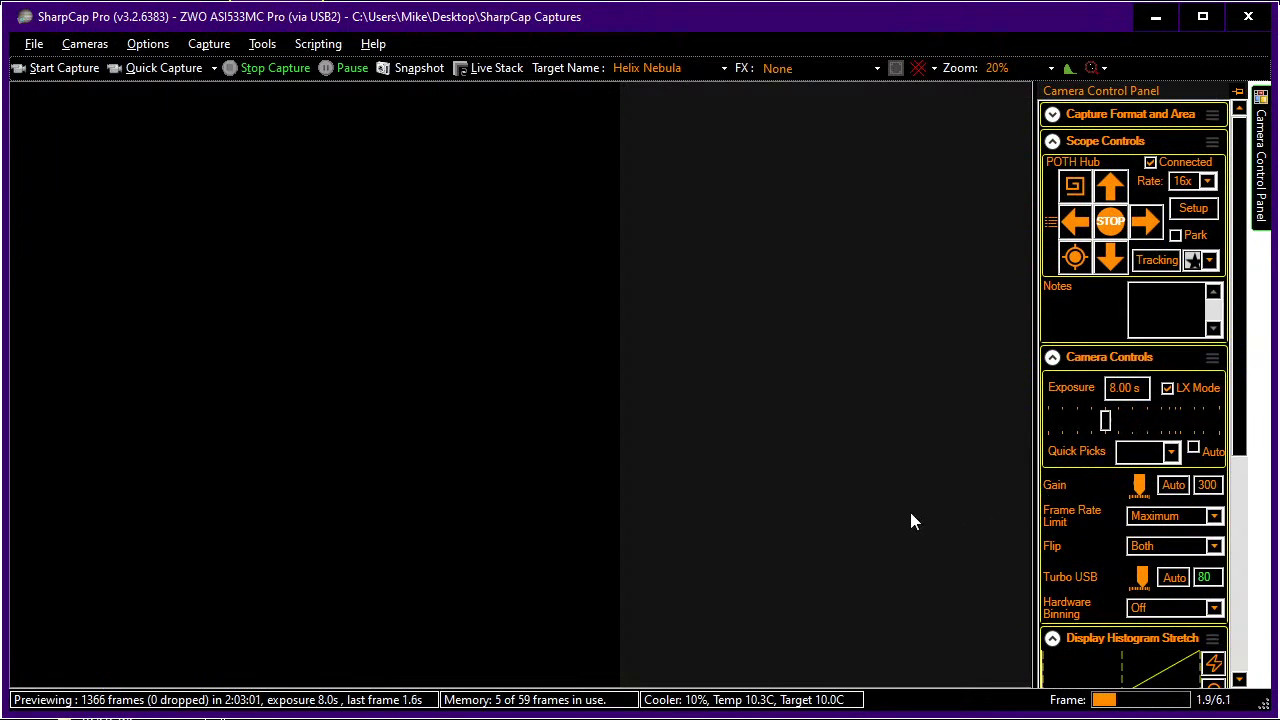
{"action": "scroll", "coordinate": [1068, 512], "scroll_direction": "down", "scroll_amount": 2}
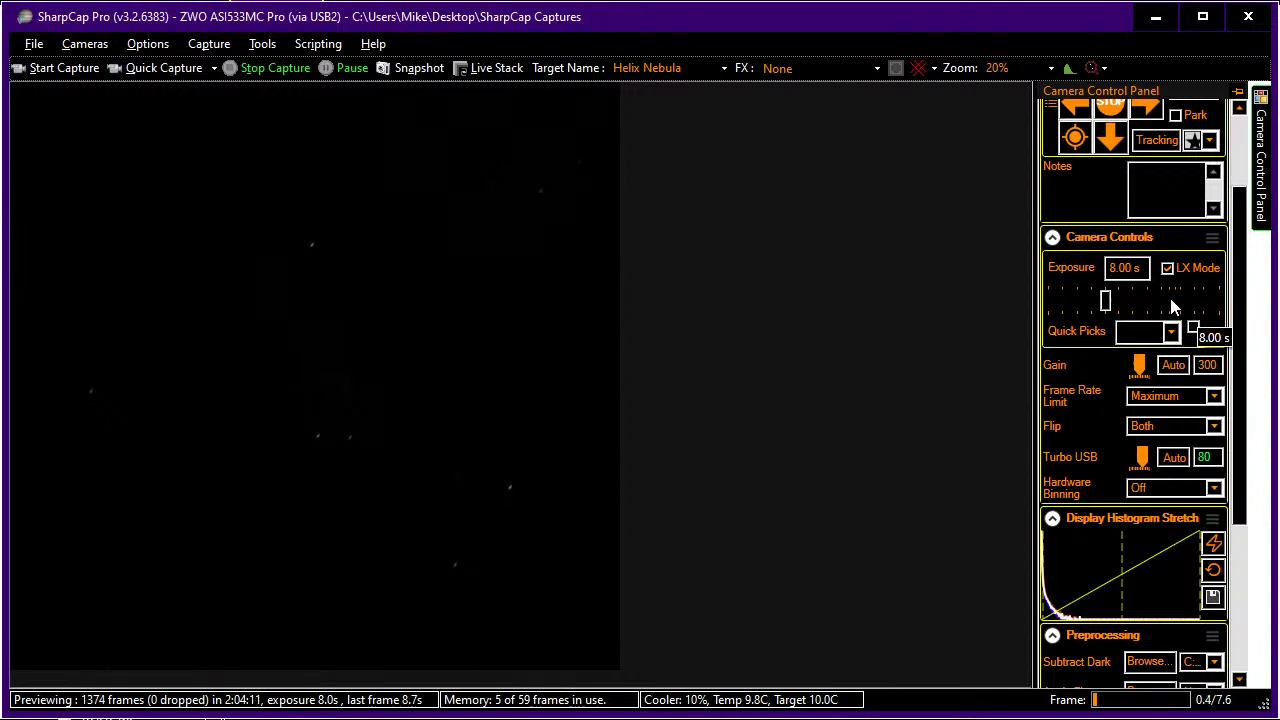
{"action": "left_click", "coordinate": [1136, 299]}
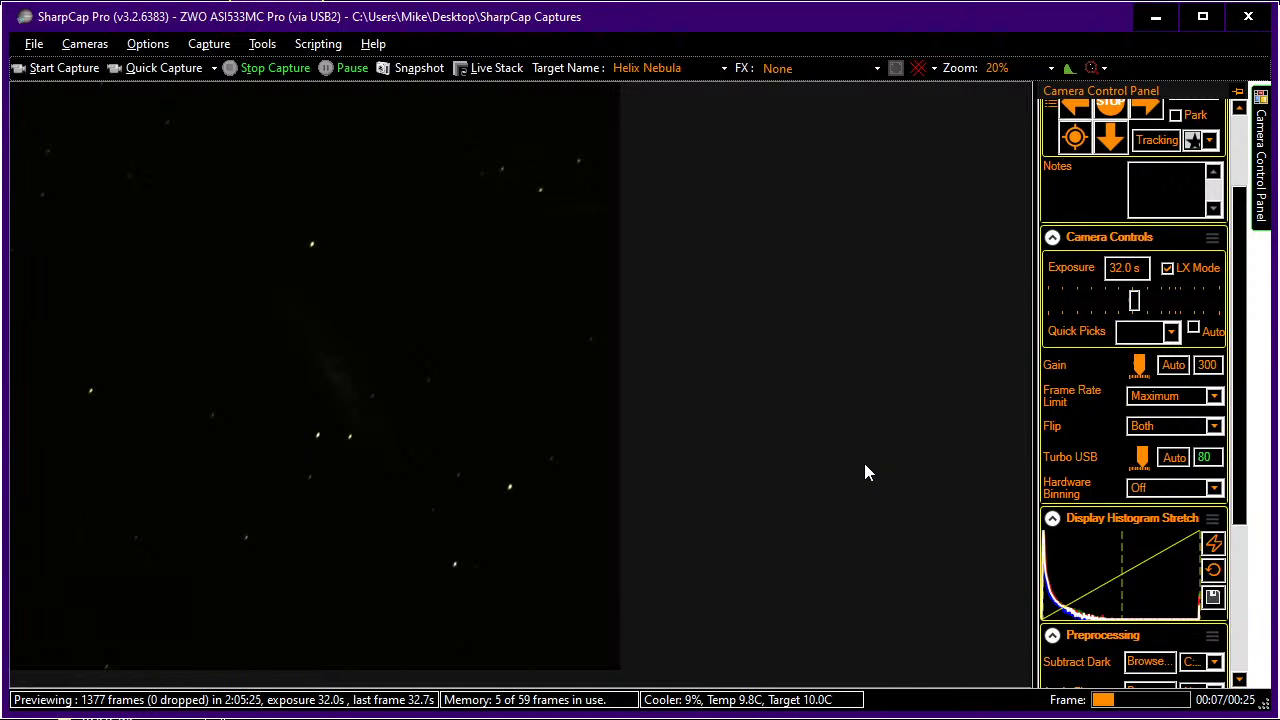
Leave the old Helix live stack paused and change the capture target name to Sculptor Galaxy
{"action": "key", "text": "ctrl+l"}
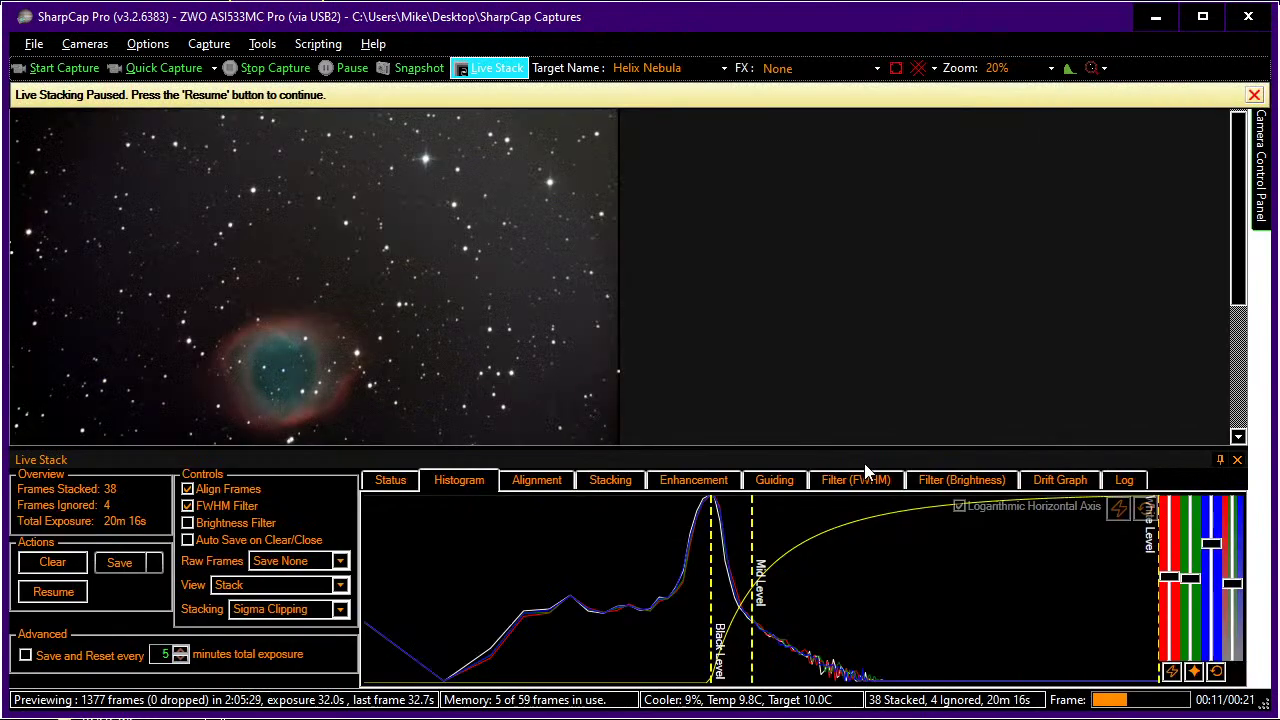
{"action": "key", "text": "ctrl+l"}
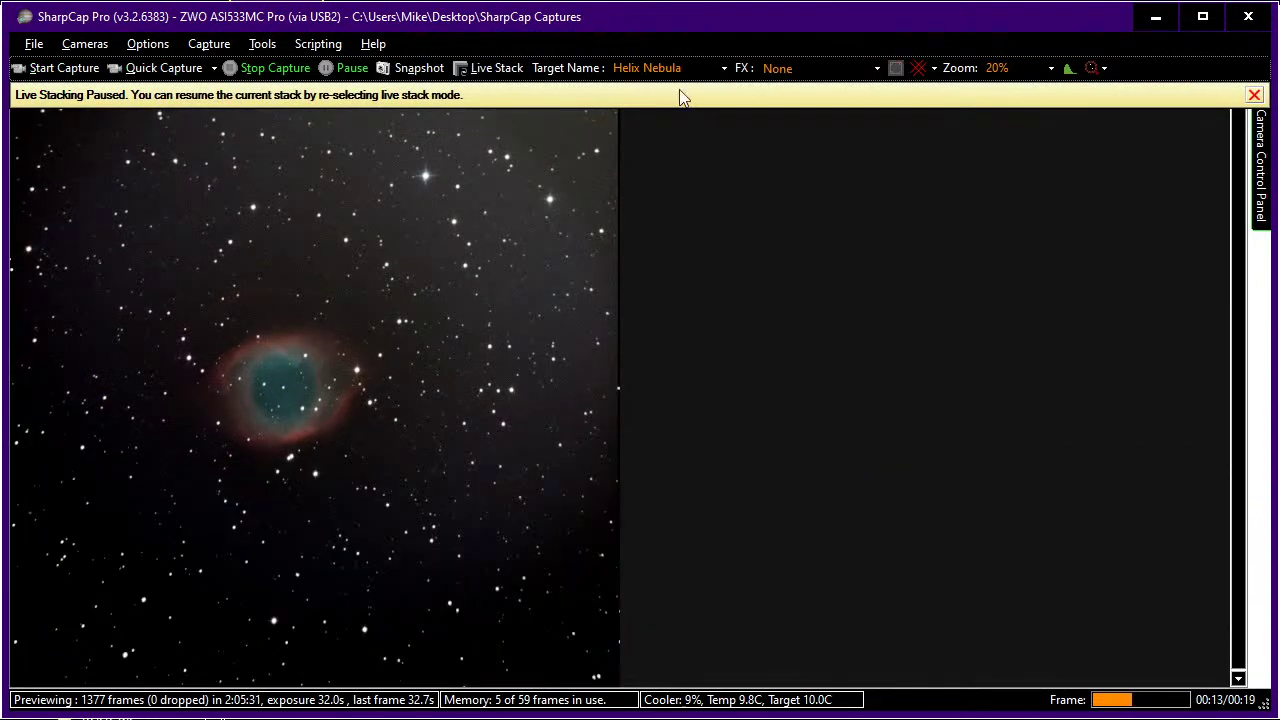
{"action": "left_click", "coordinate": [677, 68]}
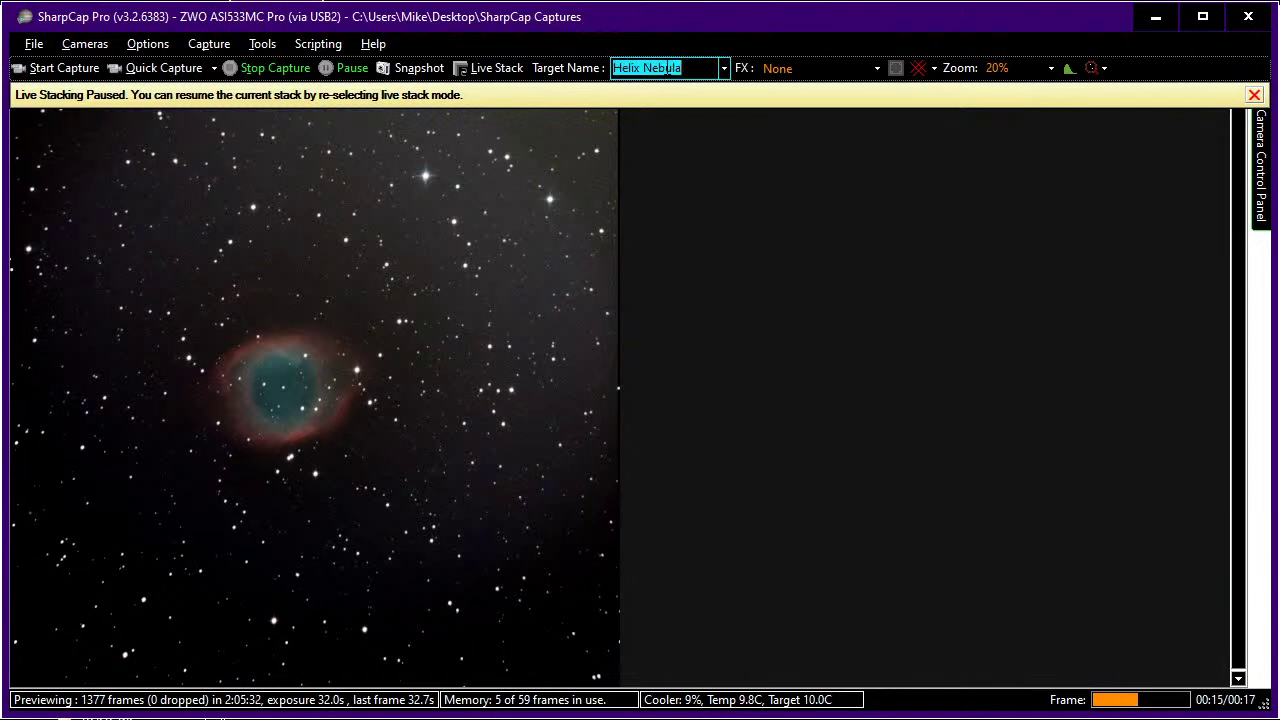
{"action": "type", "text": "Sculpto"}
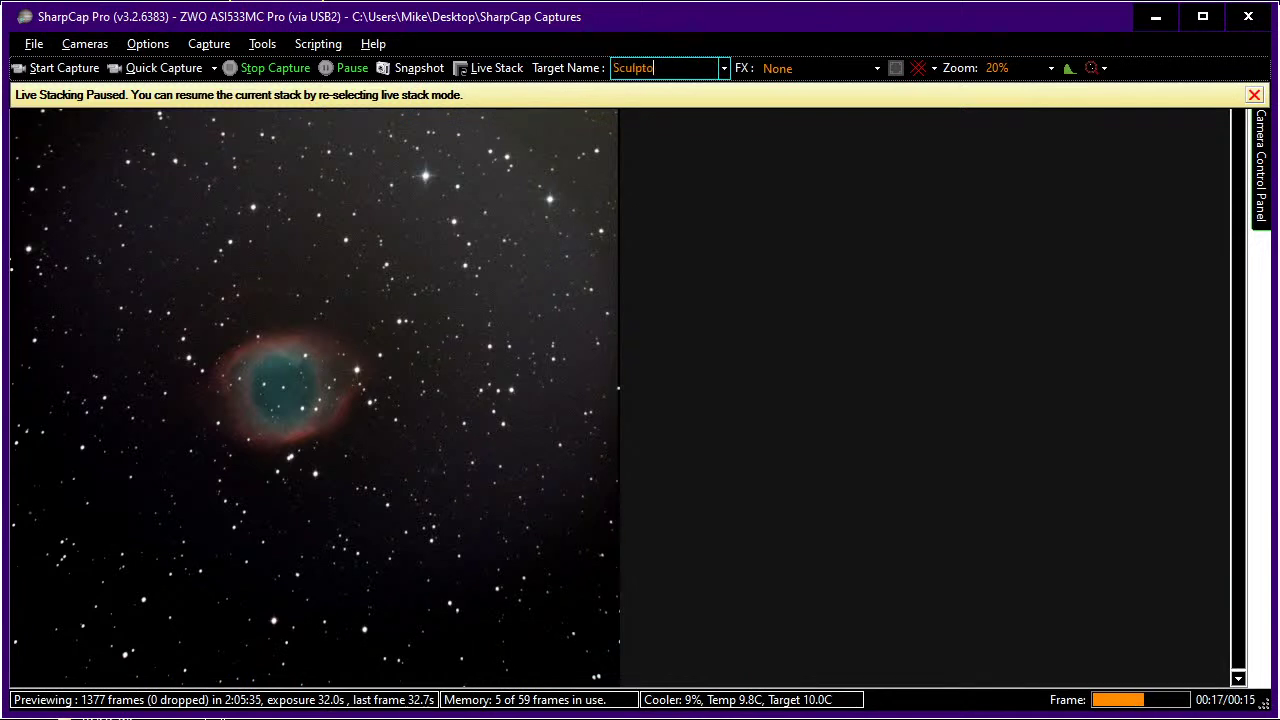
{"action": "type", "text": "r Galaxy"}
{"action": "key", "text": "Tab"}
Clear the old live stack to start stacking the Sculptor Galaxy, and clear it again to discard the first frame with the satellite trail
{"action": "left_click", "coordinate": [490, 68]}
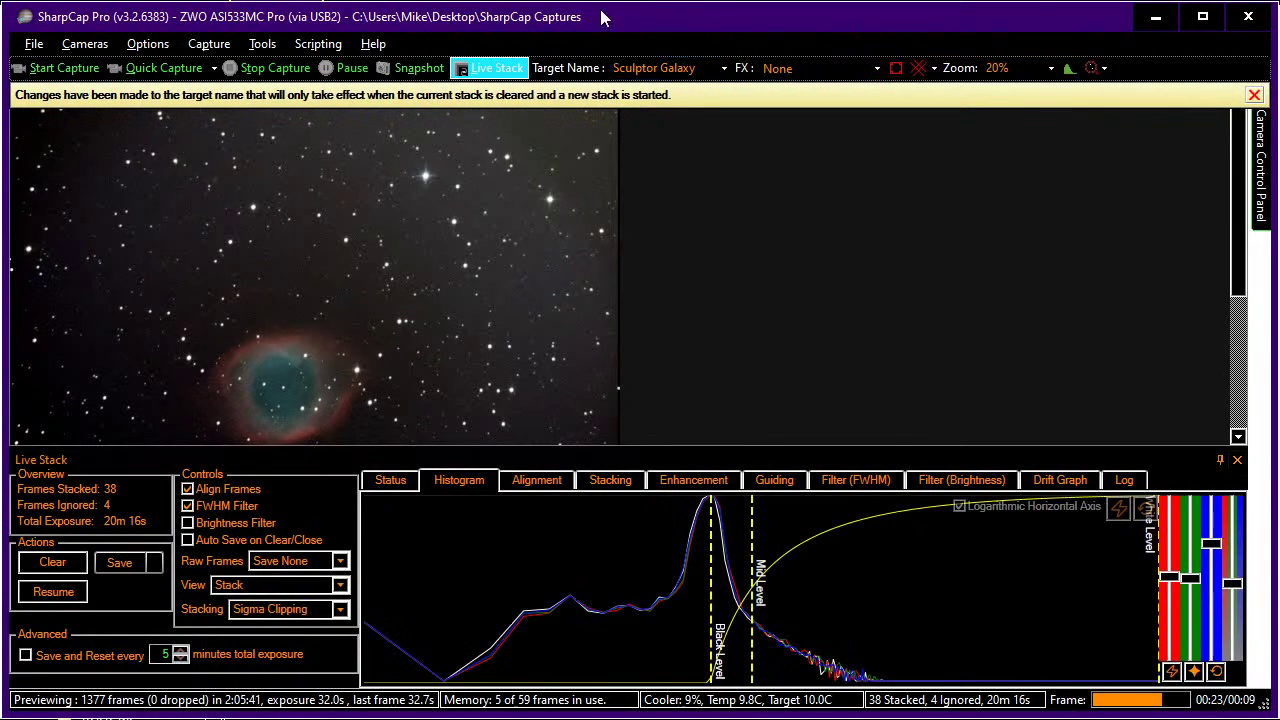
{"action": "left_click", "coordinate": [45, 561]}
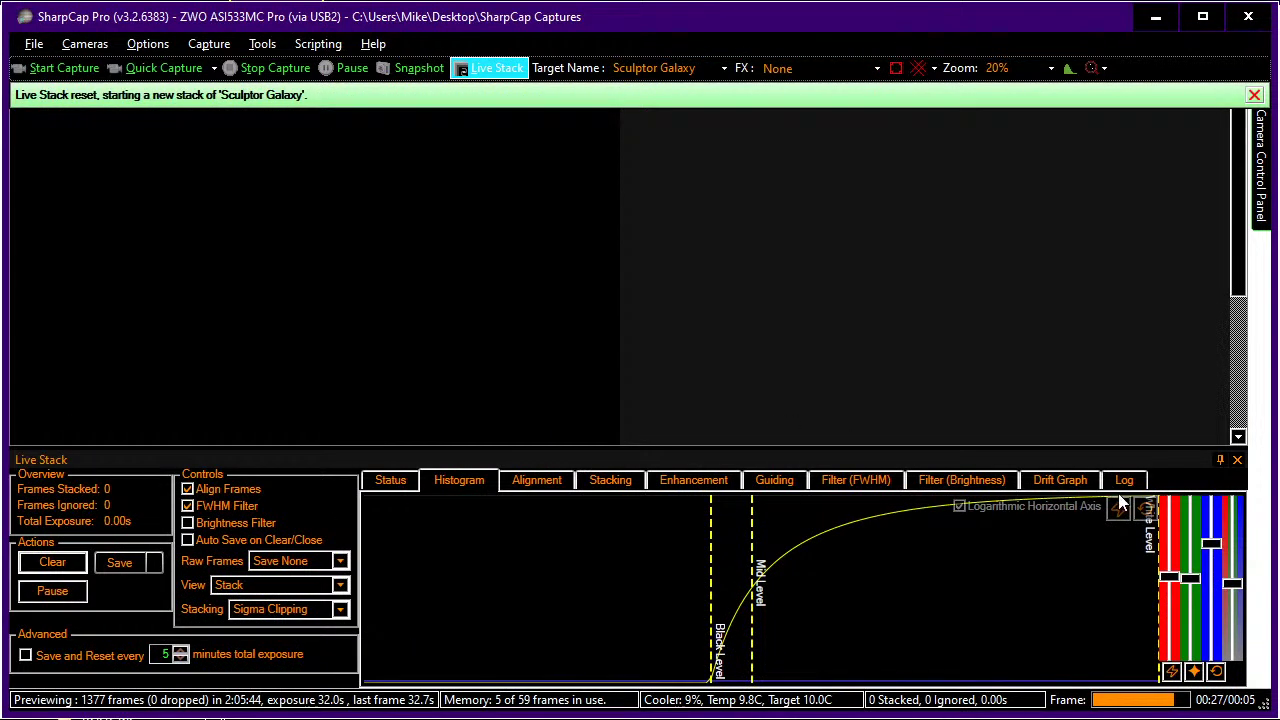
{"action": "left_click", "coordinate": [1220, 460]}
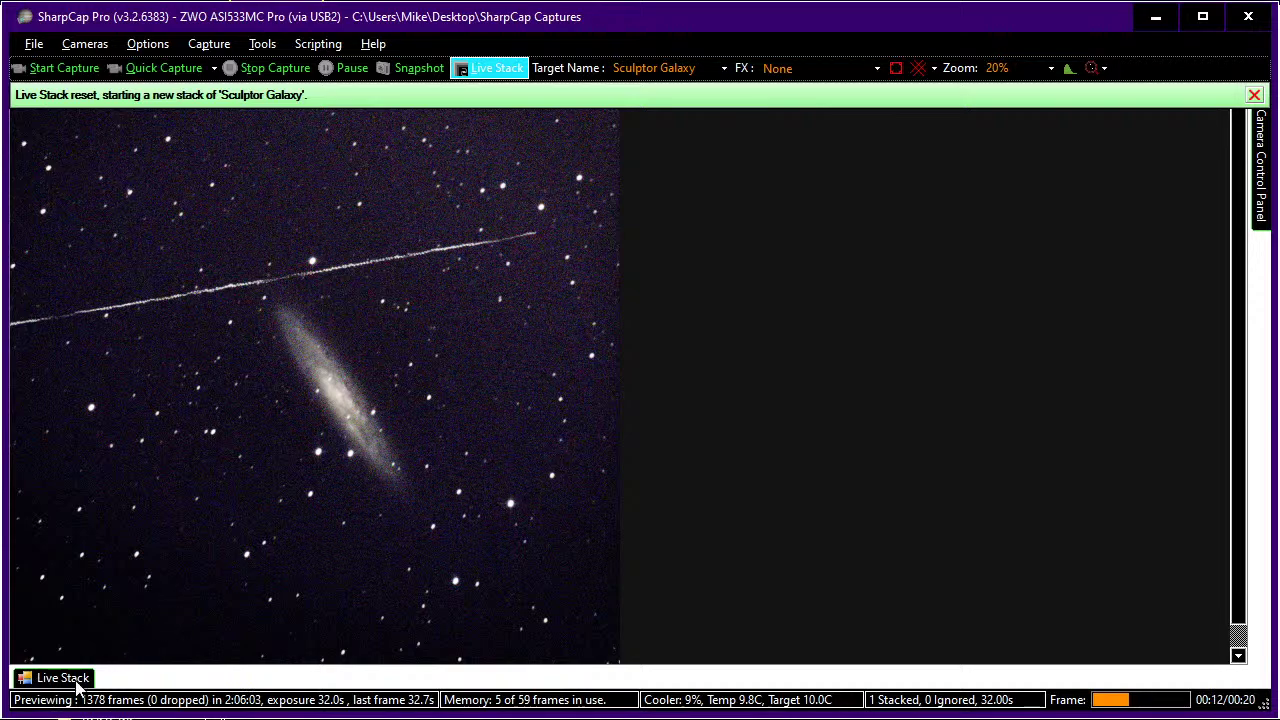
{"action": "mouse_move", "coordinate": [70, 680]}
{"action": "left_click", "coordinate": [78, 558]}
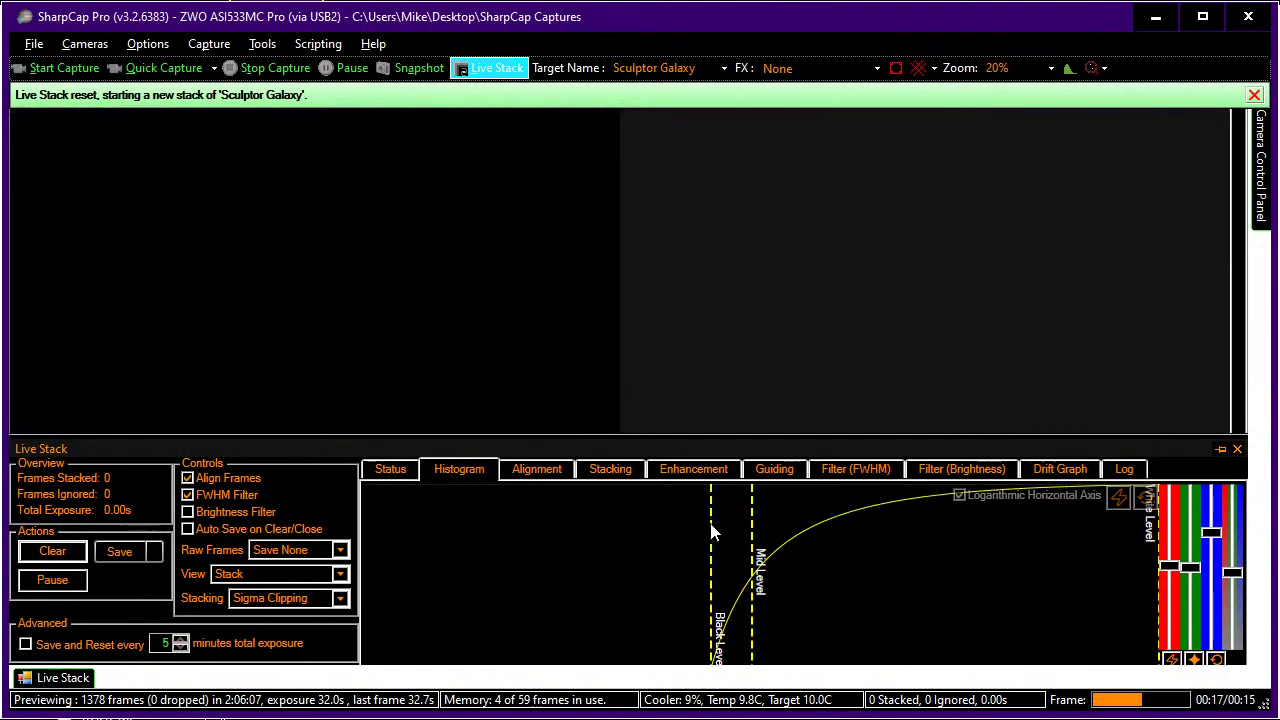
Lower the black level on the live stack histogram, and check the FWHM filter history of the incoming frames
{"action": "left_click_drag", "start_coordinate": [713, 523], "coordinate": [669, 523]}
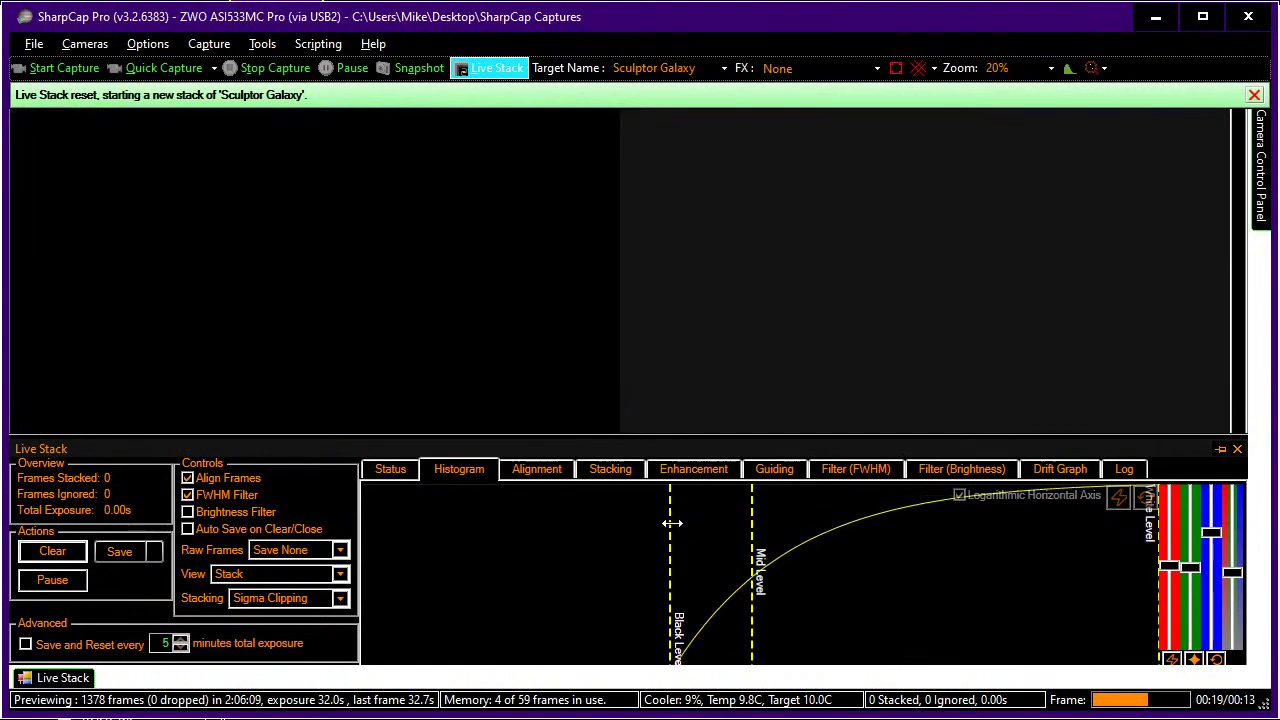
{"action": "left_click", "coordinate": [955, 331]}
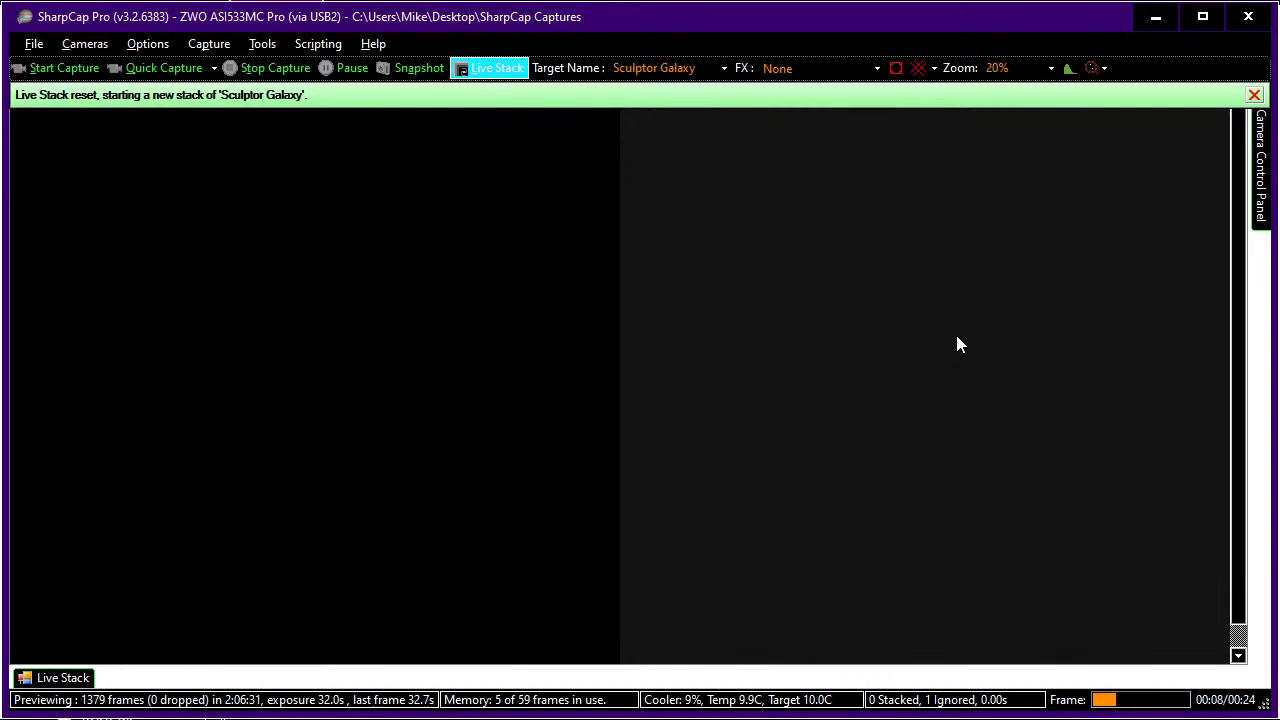
{"action": "left_click", "coordinate": [63, 678]}
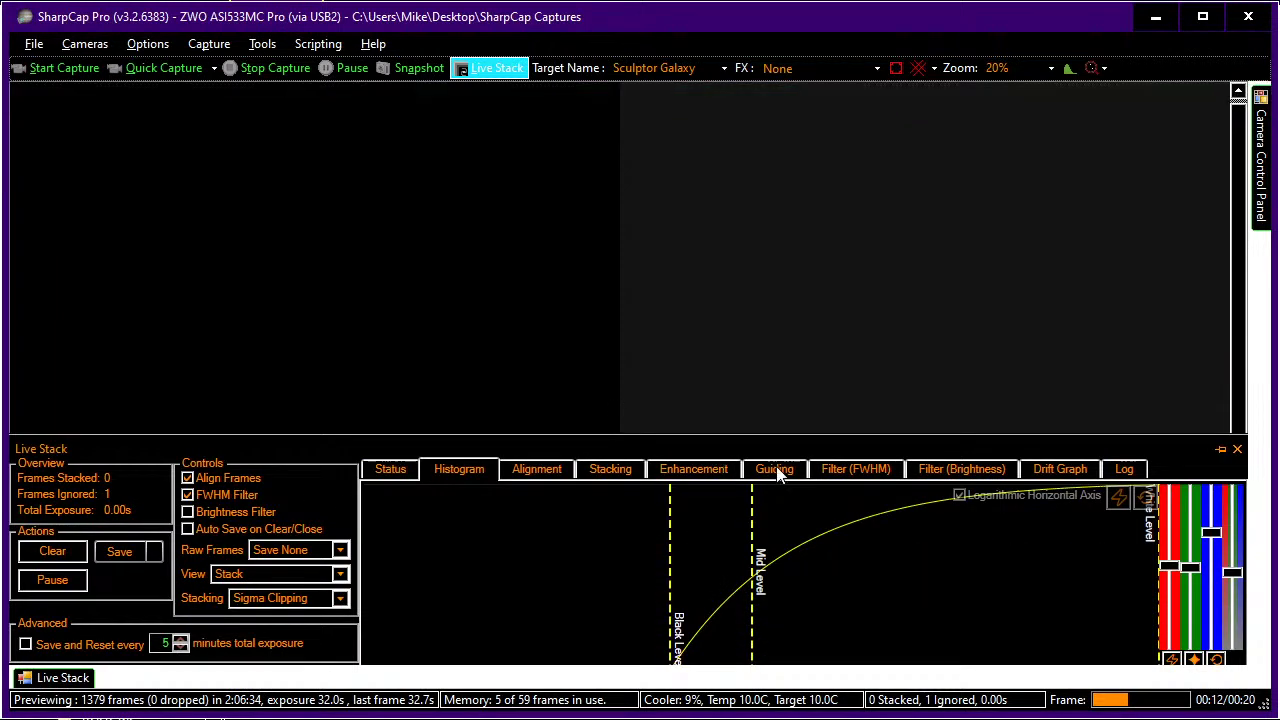
{"action": "left_click", "coordinate": [848, 472]}
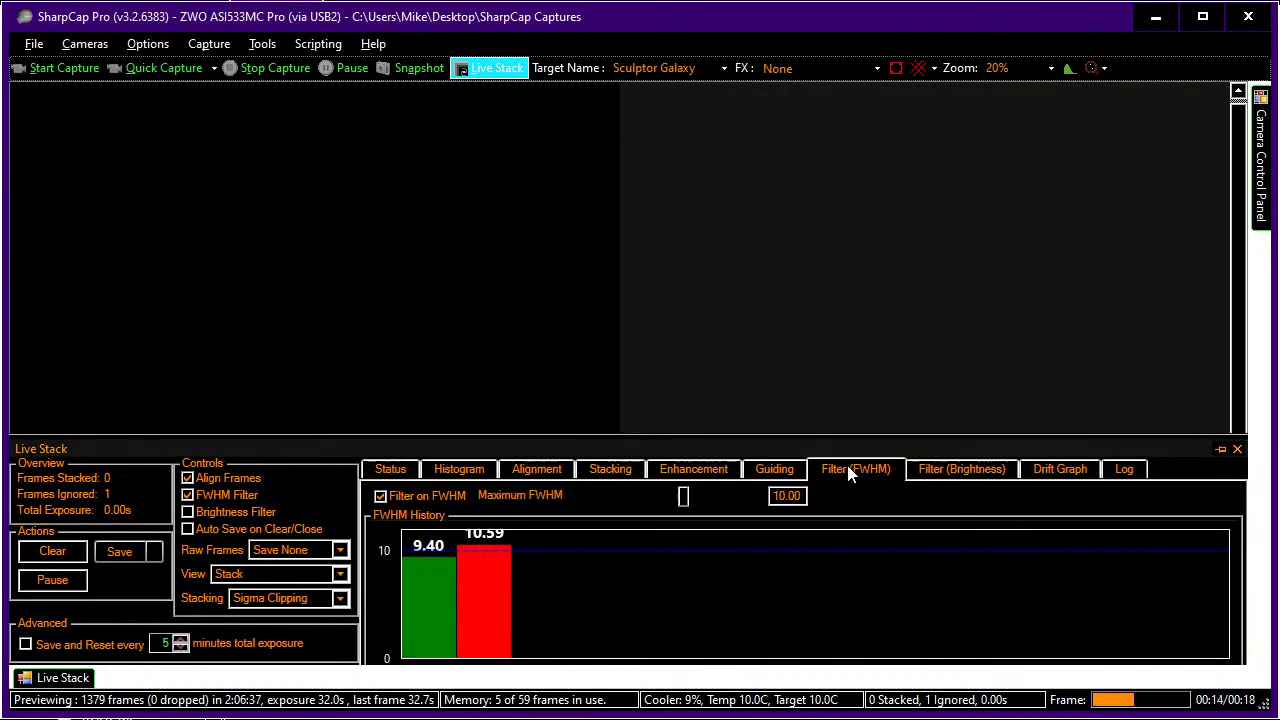
{"action": "left_click", "coordinate": [472, 475]}
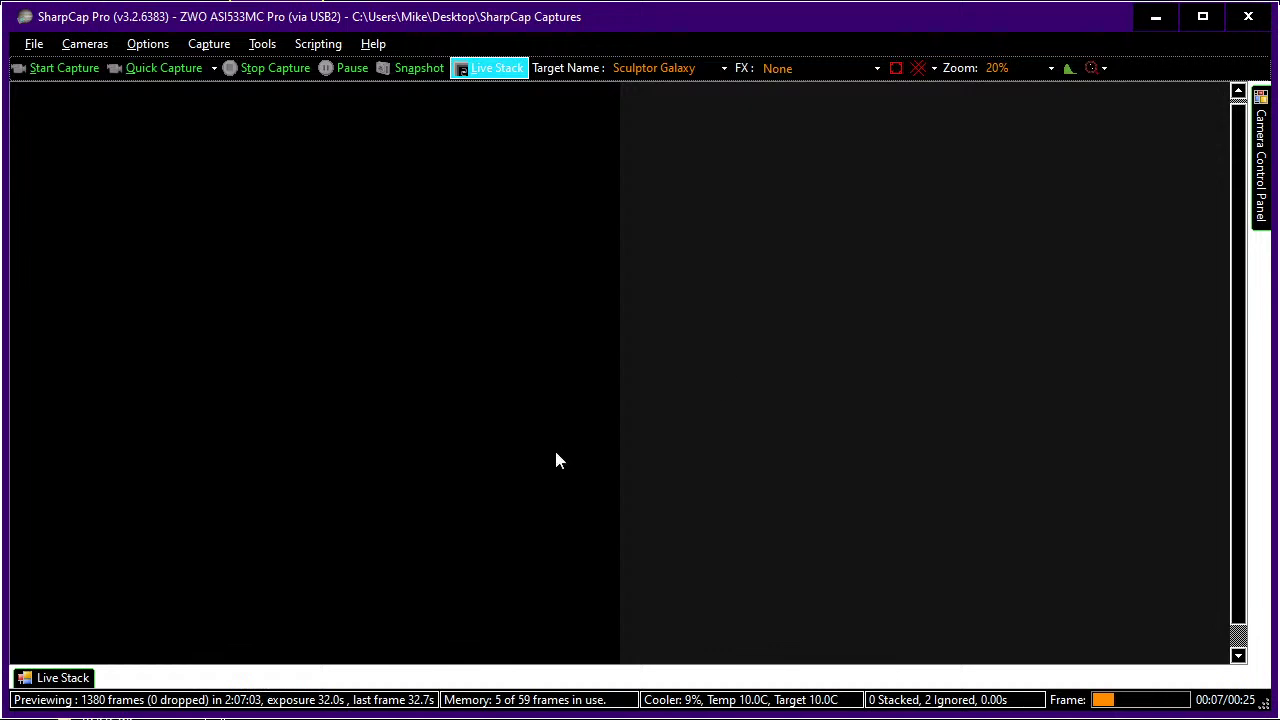
Switch the live stack view to Individual Frames to inspect the latest raw frame of the galaxy
{"action": "left_click", "coordinate": [86, 676]}
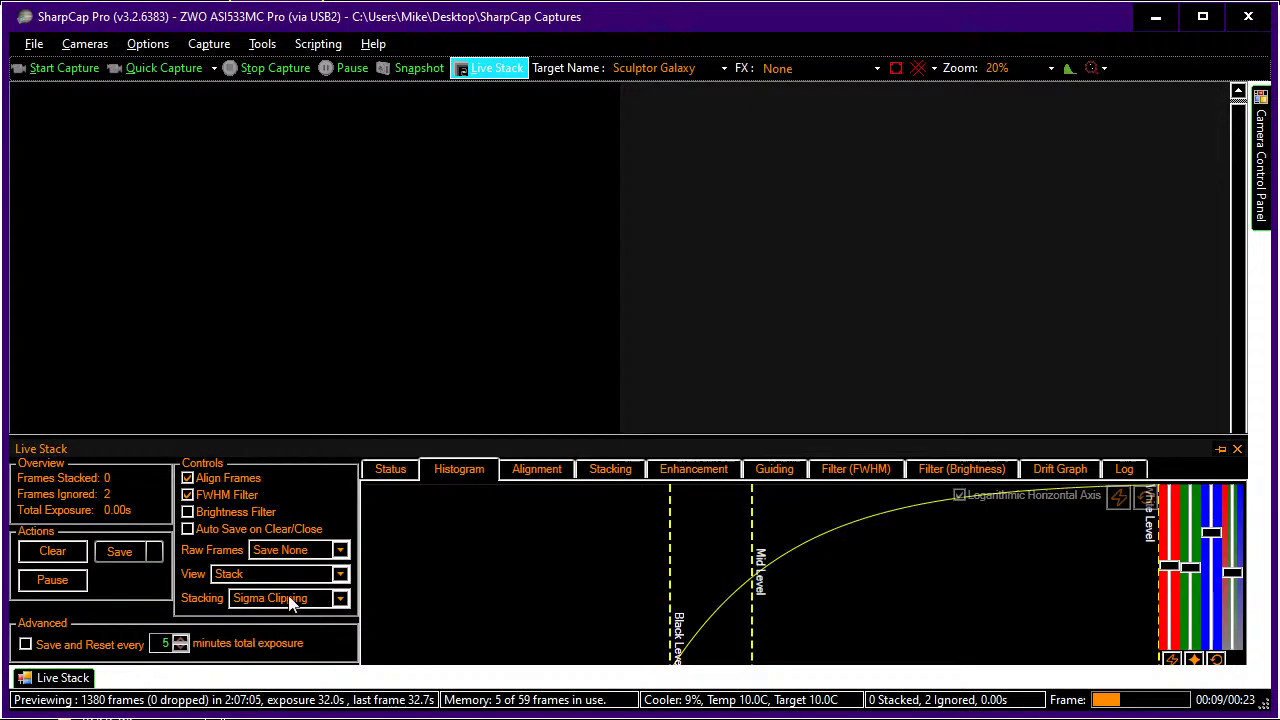
{"action": "left_click", "coordinate": [283, 574]}
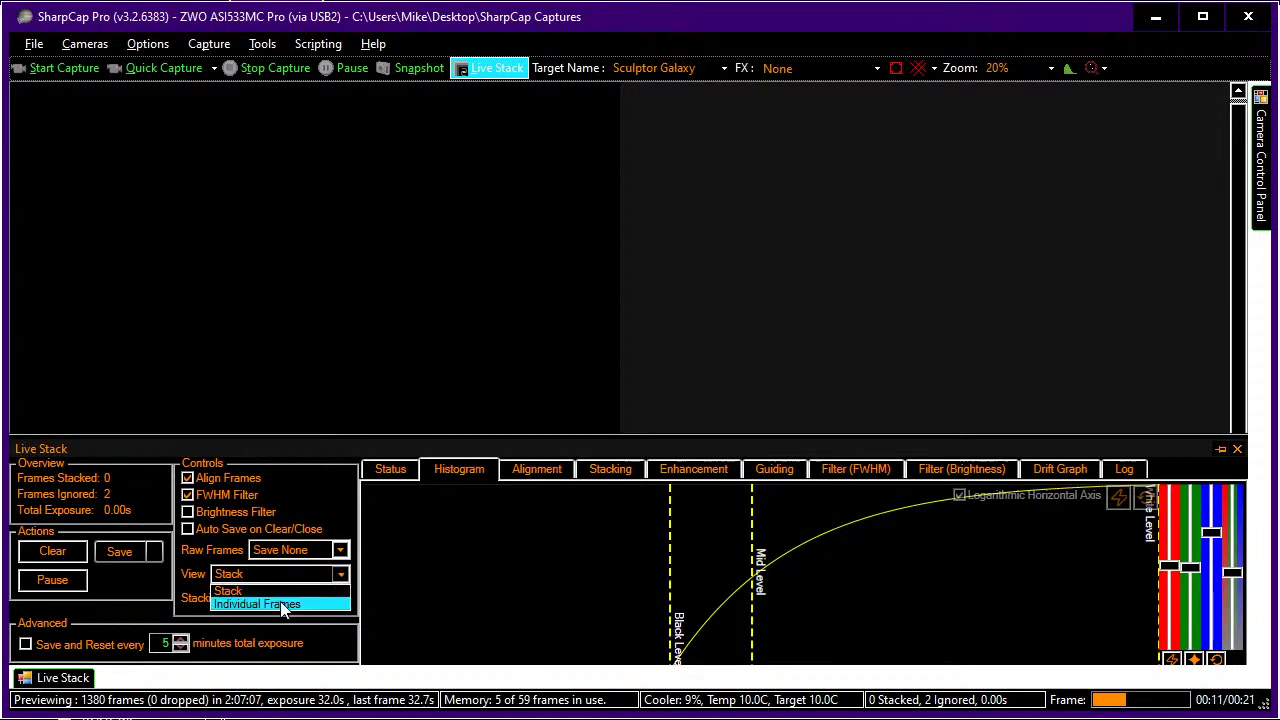
{"action": "left_click", "coordinate": [285, 605]}
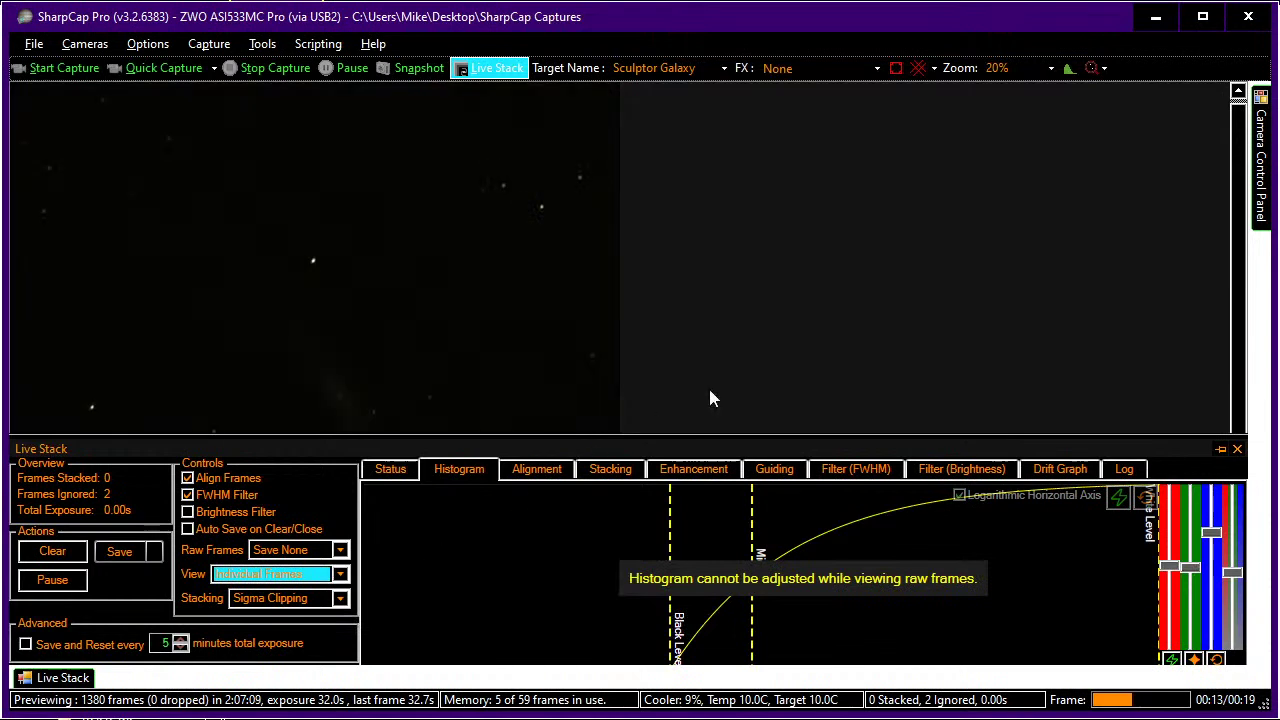
{"action": "left_click", "coordinate": [895, 340]}
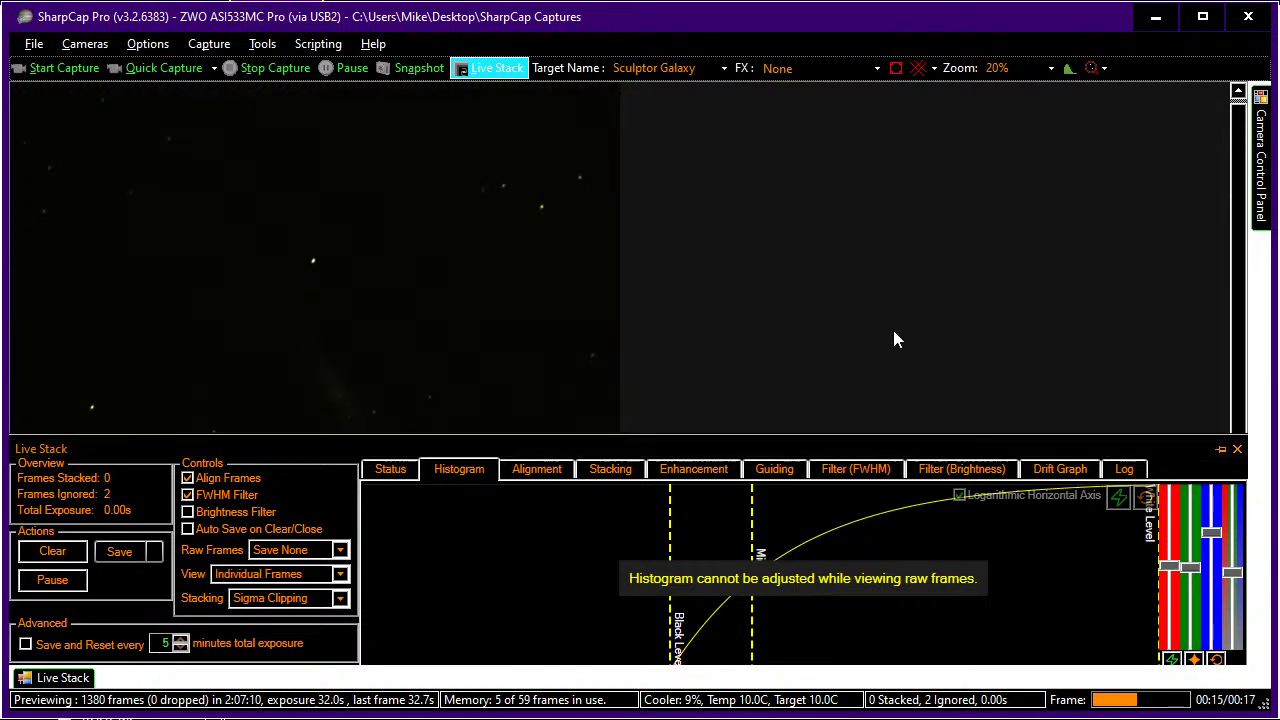